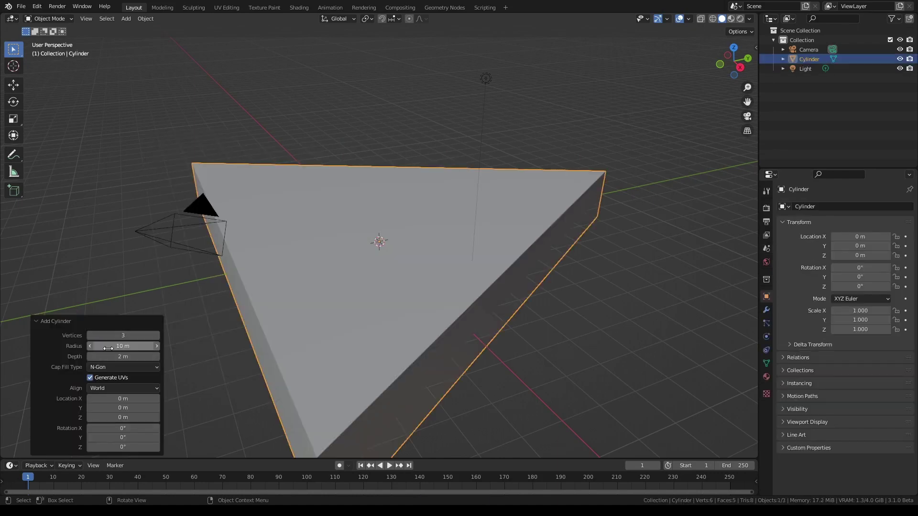
Switch to the Modeling workspace and add a Mirror modifier to the roof
click(162, 8)
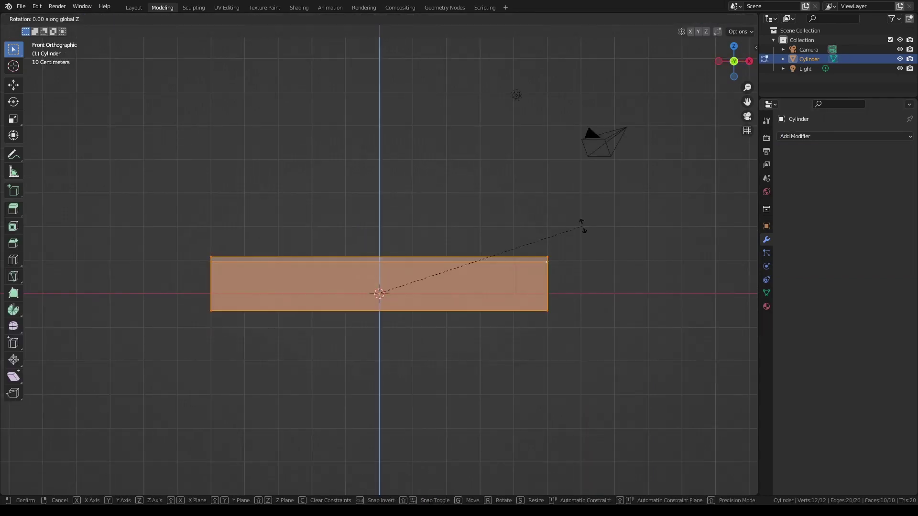
click(720, 247)
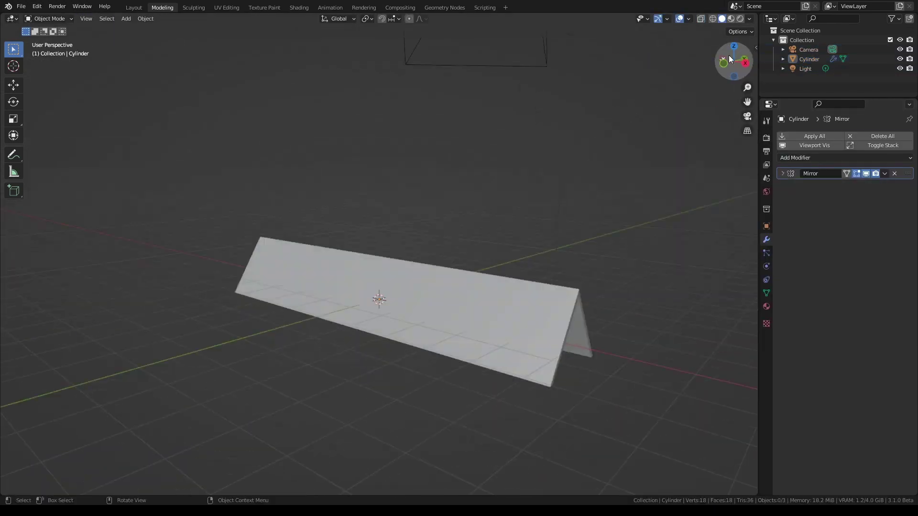
key(Tab)
mouse_move(631, 179)
middle_down()
mouse_move(589, 181)
mouse_move(600, 226)
middle_up()
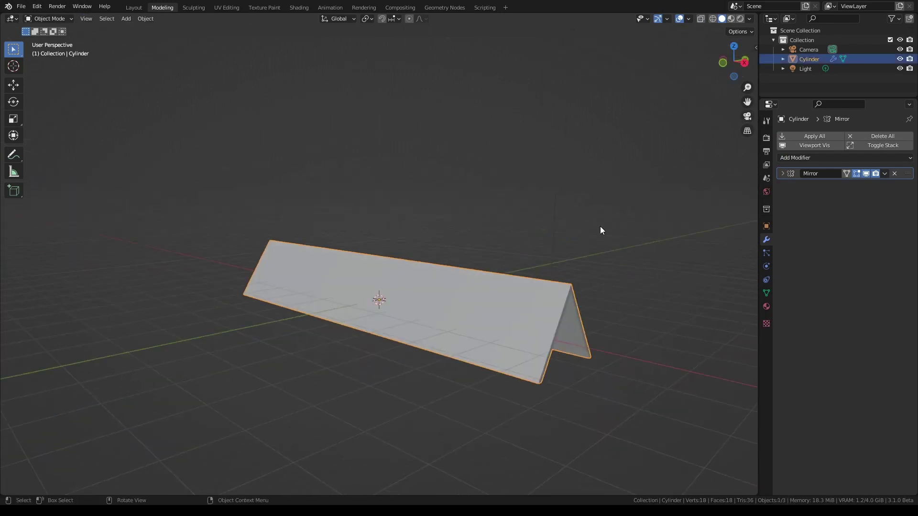
Duplicate the roof geometry at 0.6 scale and offset it along normals with Alt+S
key(shift+d)
key(Escape)
key(KP_3)
click(513, 326)
scroll(521, 287, up, 5)
key(alt+s)
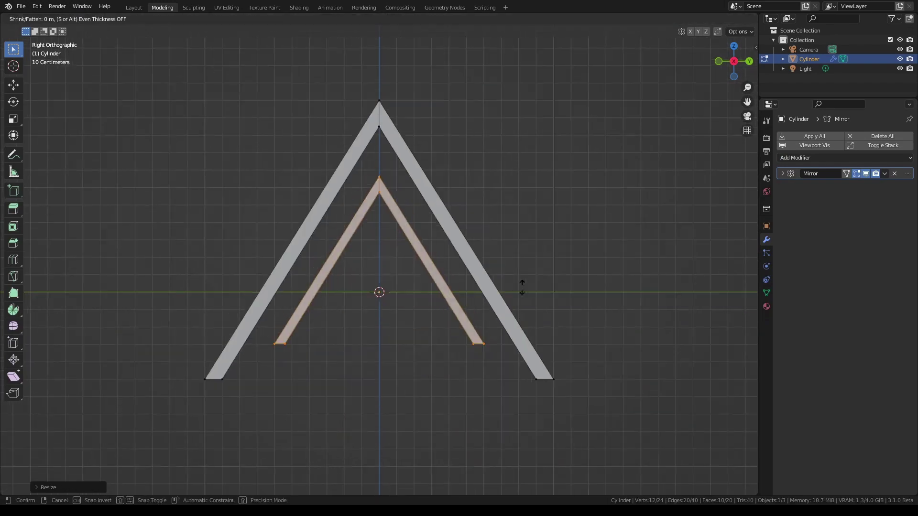
click(525, 285)
Move the roof ends along X to a new position in front view
key(KP_1)
key(g)
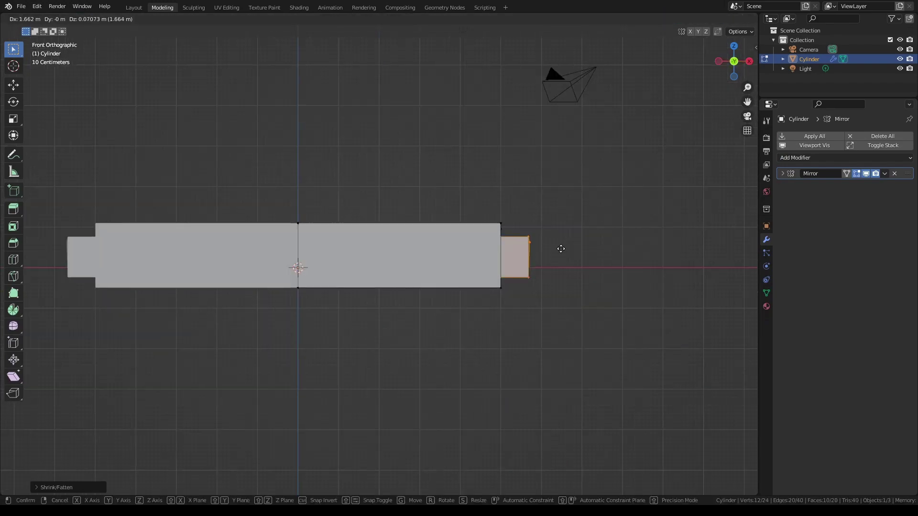
click(554, 248)
middle_drag(554, 249, 598, 244)
key(KP_1)
scroll(620, 243, up, 2)
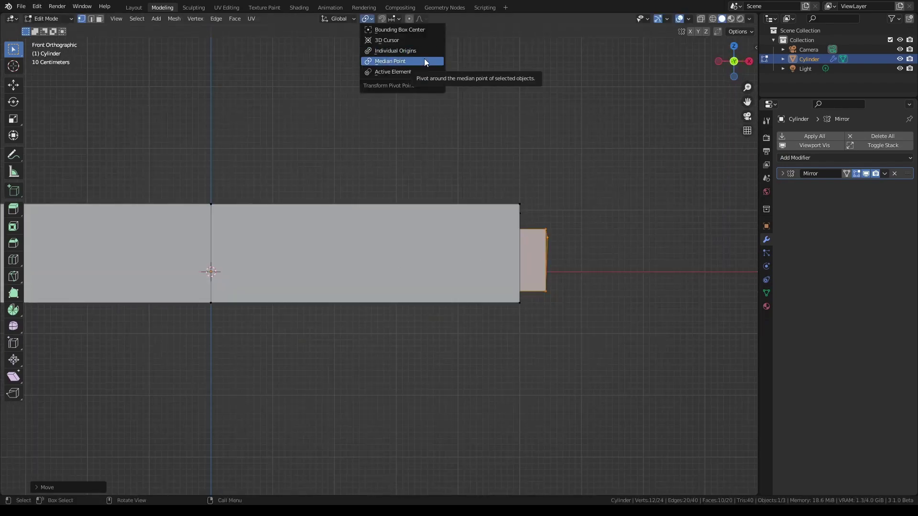
Set the transform pivot point and return to object mode
click(601, 261)
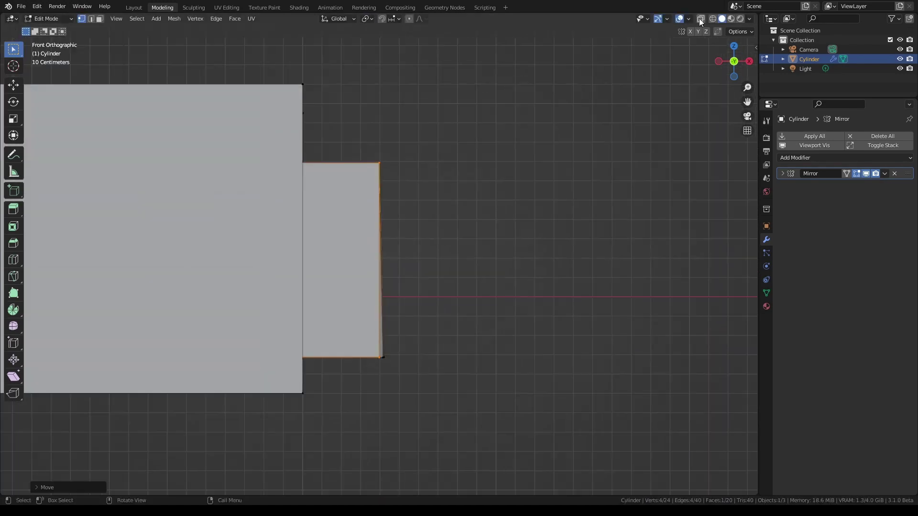
key(Tab)
scroll(556, 218, down, 2)
middle_drag(555, 219, 602, 211)
Create a new material named 'roof' and make it orange
click(766, 307)
double_click(828, 177)
text(roof)
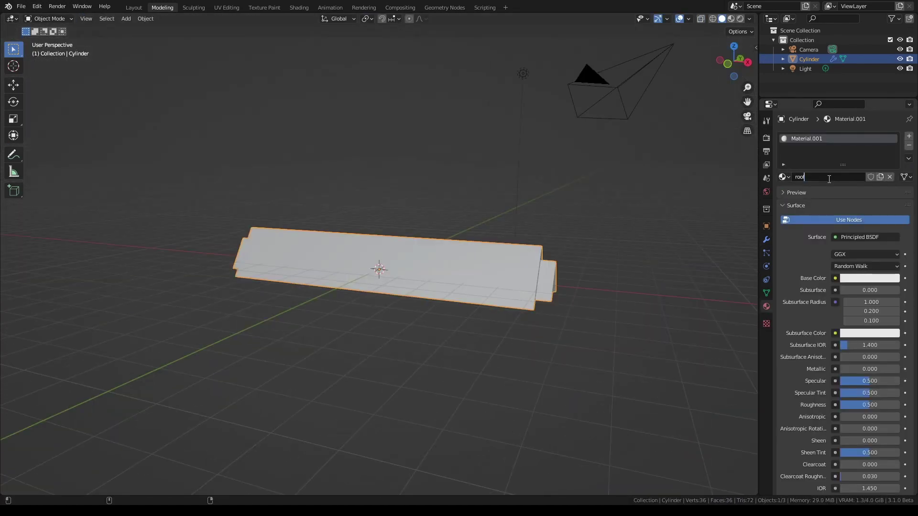
click(869, 279)
drag(734, 61, 746, 67)
Separate the roof-end edge loop into its own object
key(Tab)
key(2)
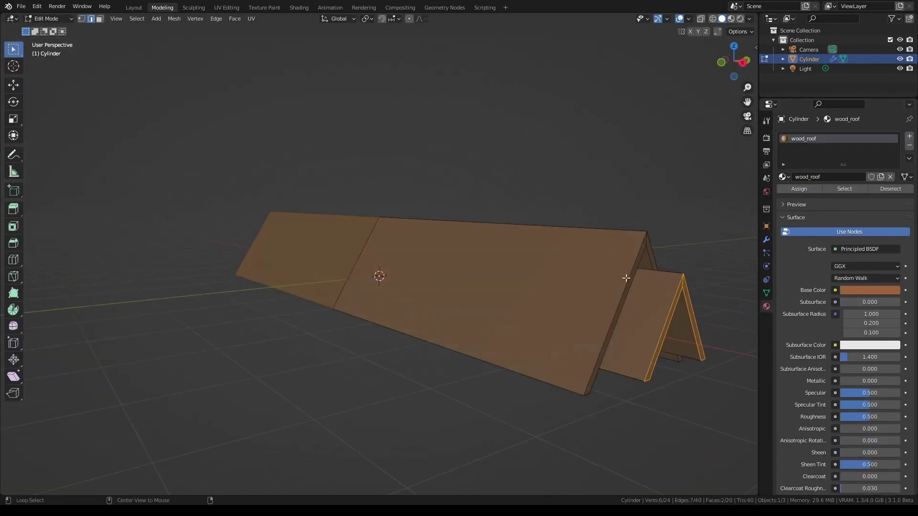
alt+click(674, 289)
key(p)
click(669, 306)
key(Tab)
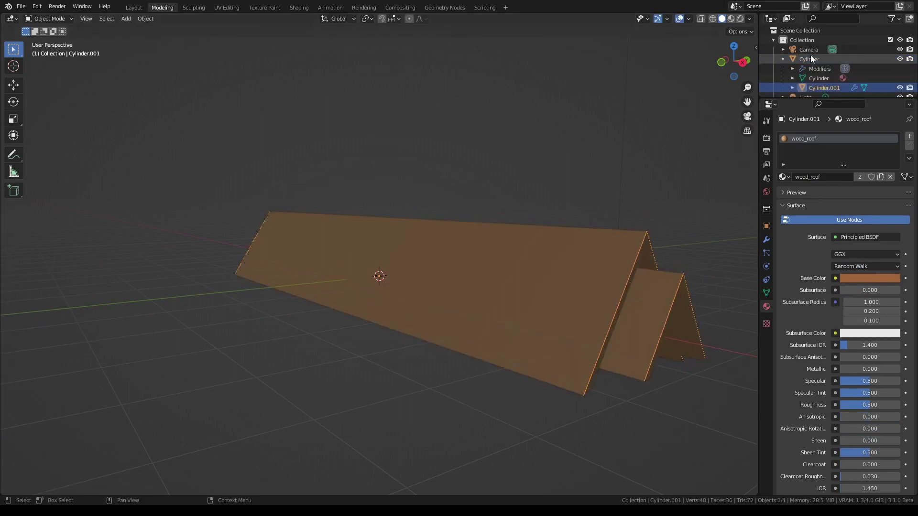
Extrude Cylinder.001's edges along X into a trim strip
click(824, 87)
key(Tab)
key(KP_1)
key(g)
key(x)
click(544, 278)
key(Tab)
key(KP_Decimal)
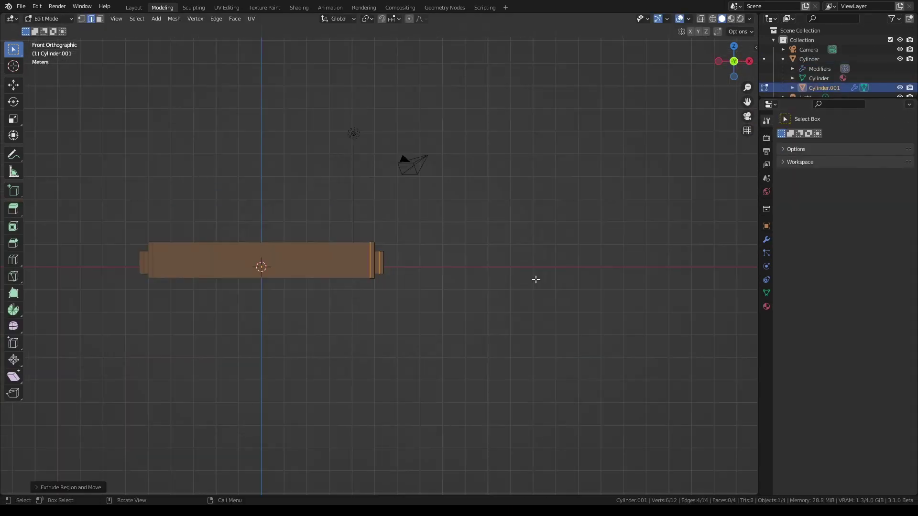
Thicken the trim, then lower and slant its bottom ends
click(766, 306)
key(Tab)
key(KP_3)
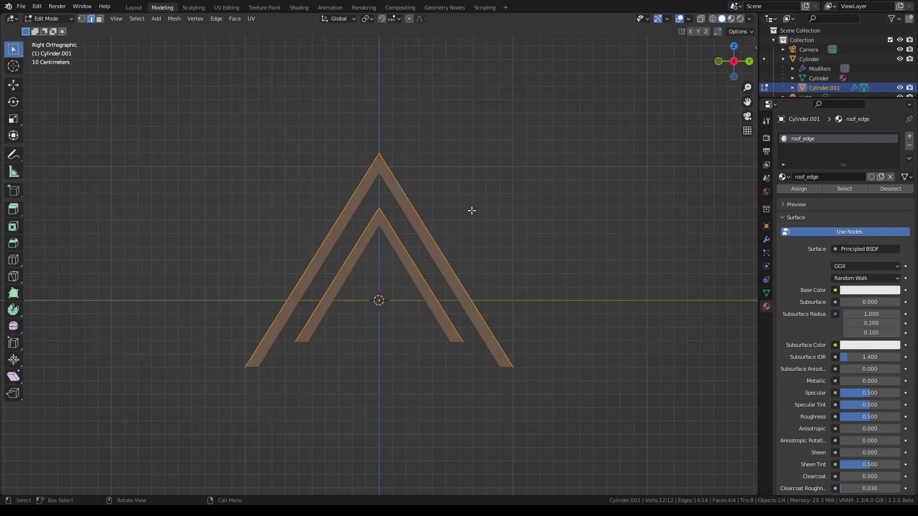
click(456, 265)
key(alt+z)
key(g)
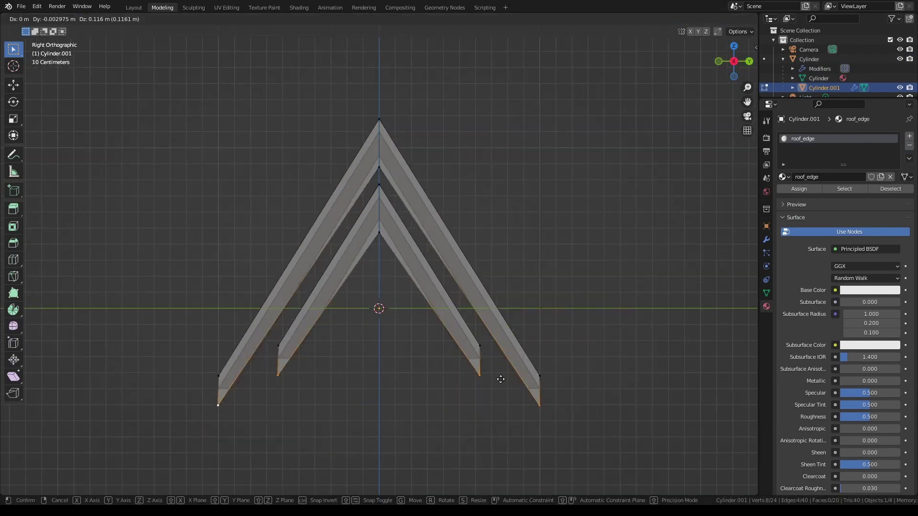
click(497, 377)
key(s)
click(556, 392)
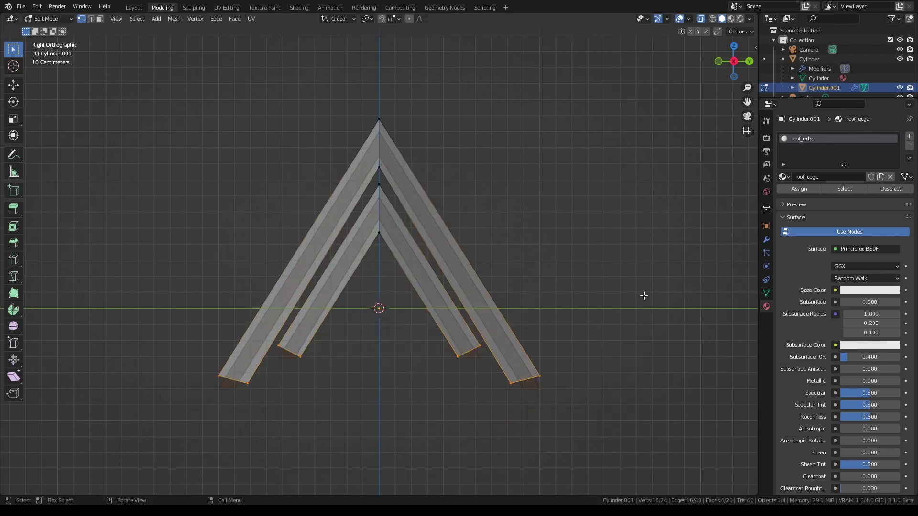
Toggle the trim's Mirror Y axis off and back on while inspecting it
mouse_move(742, 67)
mouse_down()
mouse_move(621, 173)
mouse_move(587, 234)
mouse_up()
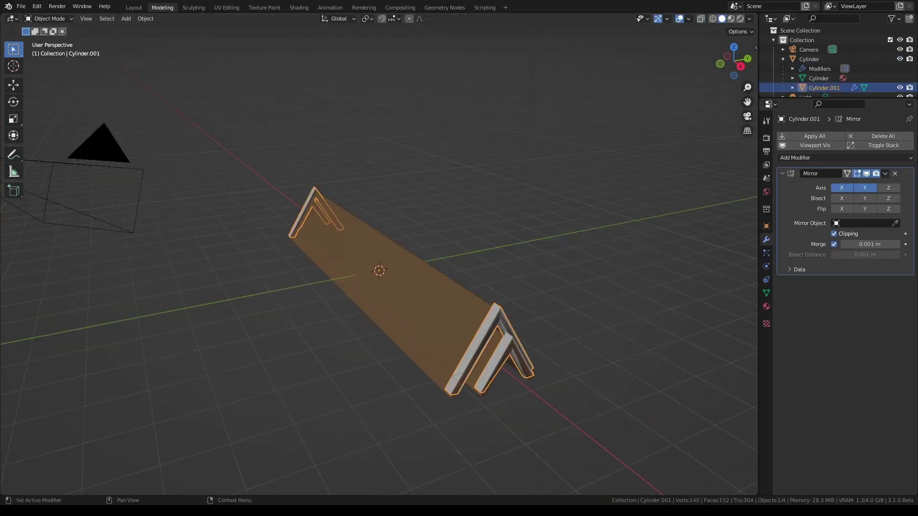
key(Tab)
key(KP_3)
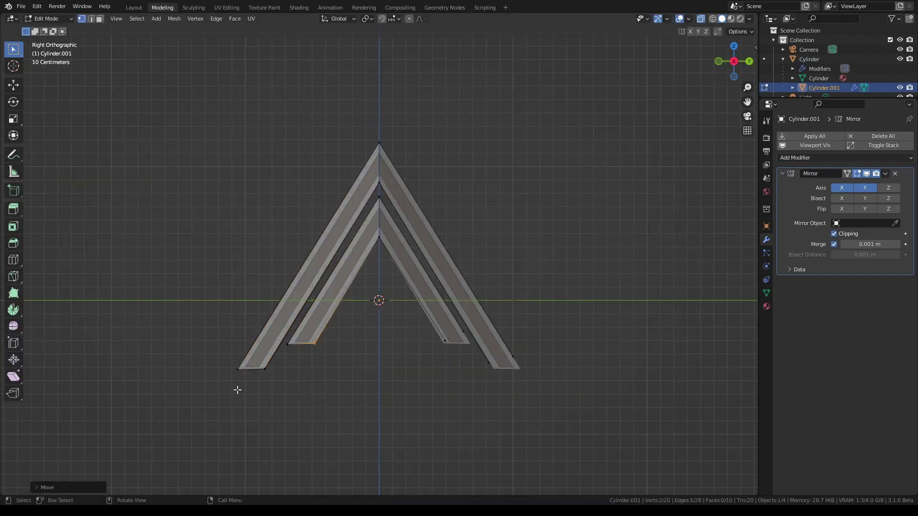
middle_drag(333, 340, 568, 240)
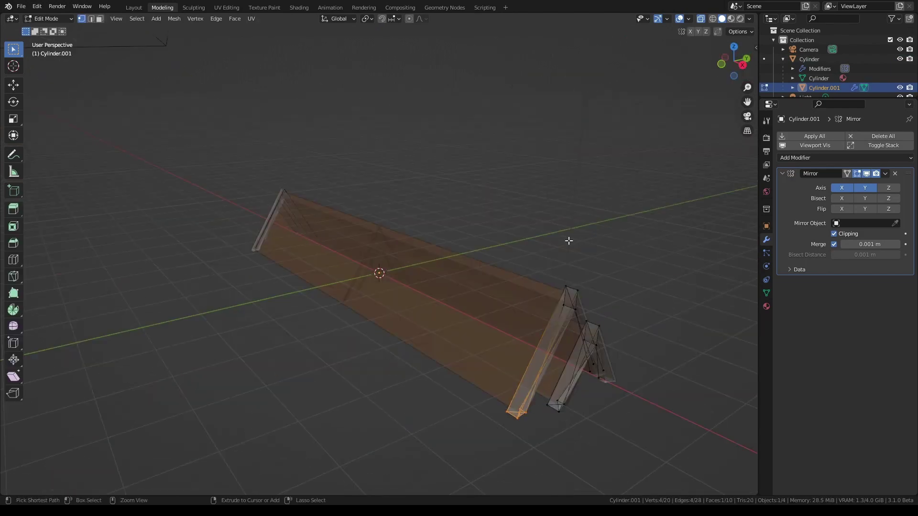
click(865, 188)
middle_drag(618, 176, 644, 229)
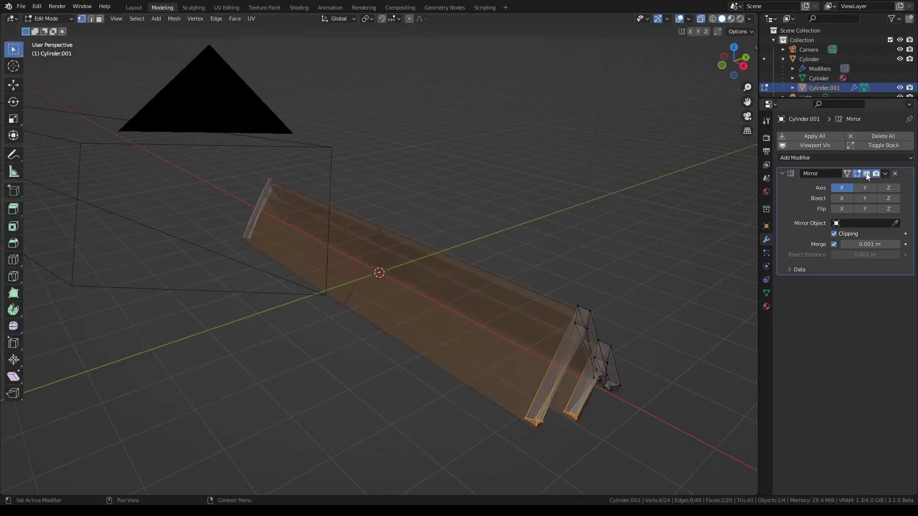
key(KP_7)
middle_drag(652, 319, 324, 328)
key(KP_3)
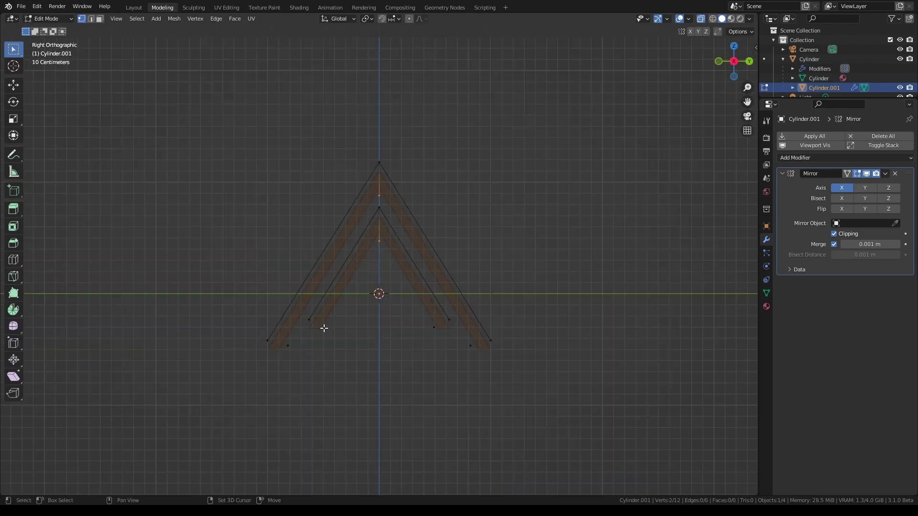
click(865, 187)
Move the trim's left-side edges and fill faces between them
shift+middle_drag(434, 317, 459, 240)
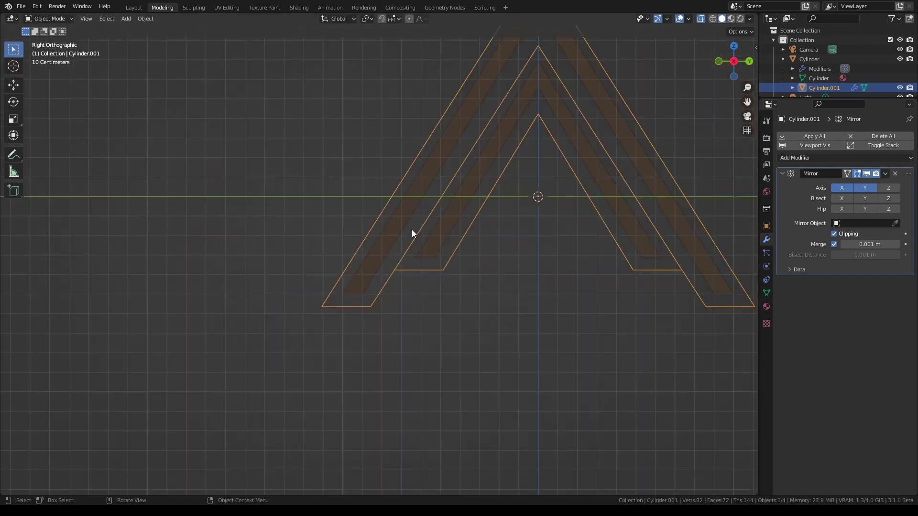
mouse_move(412, 230)
middle_down()
mouse_move(625, 131)
mouse_move(538, 121)
mouse_move(488, 135)
middle_up()
key(KP_3)
key(g)
click(505, 206)
key(KP_1)
key(KP_1)
key(f)
mouse_move(362, 268)
middle_down()
mouse_move(588, 174)
mouse_move(534, 115)
middle_up()
key(Tab)
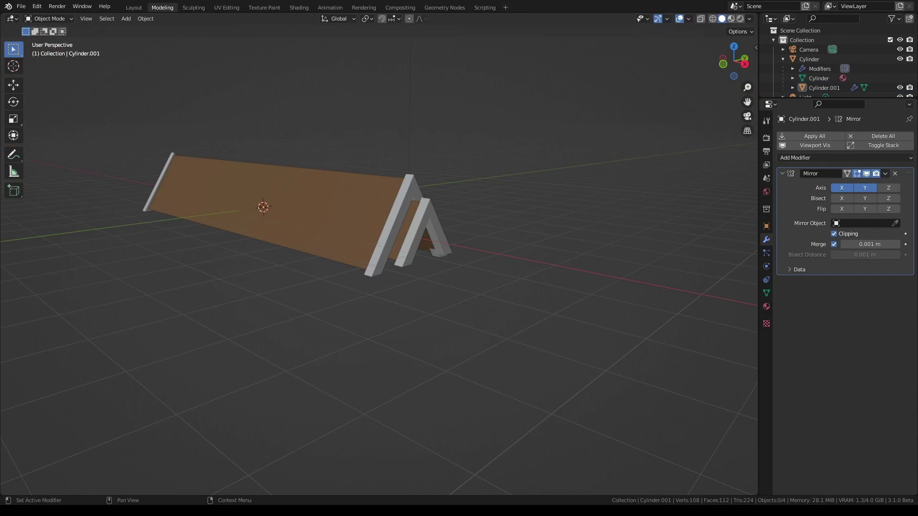
Reframe the view and make the outliner list taller
middle_drag(587, 191, 535, 181)
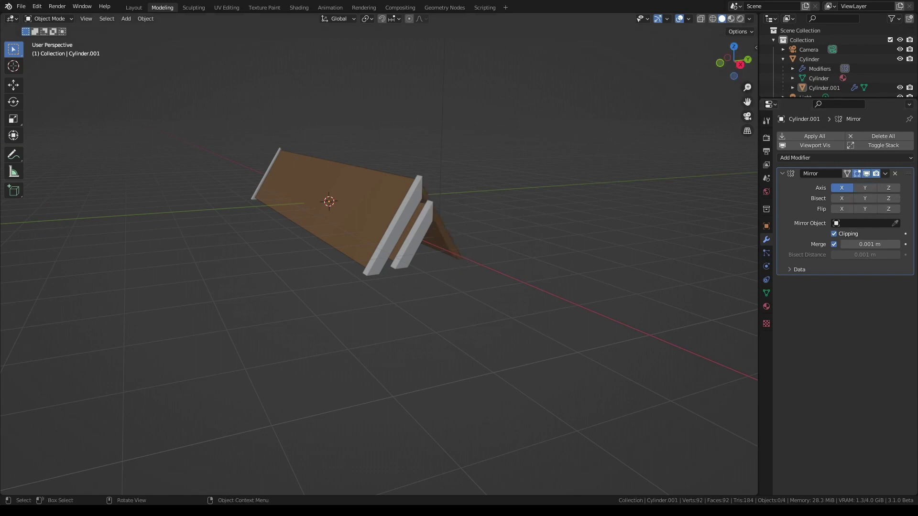
drag(734, 62, 721, 67)
drag(836, 100, 836, 202)
scroll(335, 191, down, 3)
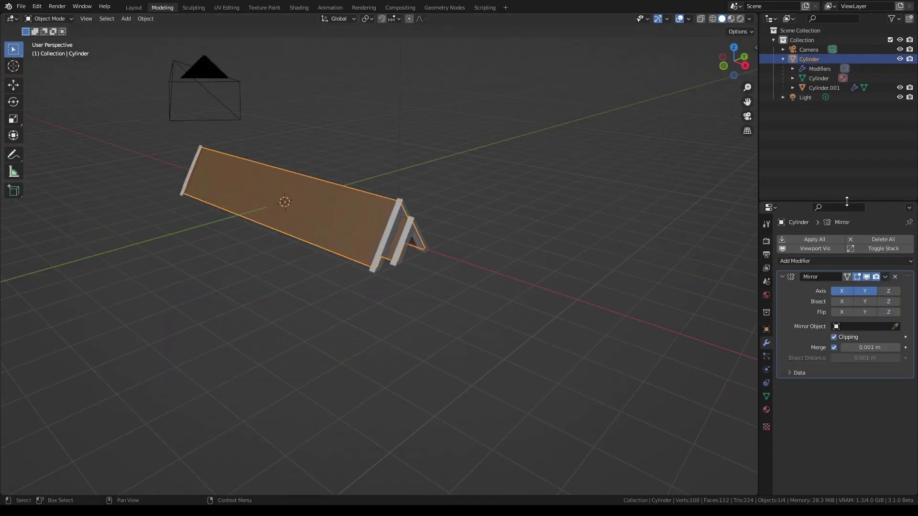
scroll(334, 191, up, 3)
Duplicate the trim, scaling its edges and moving the outer edge outward and down
key(shift+d)
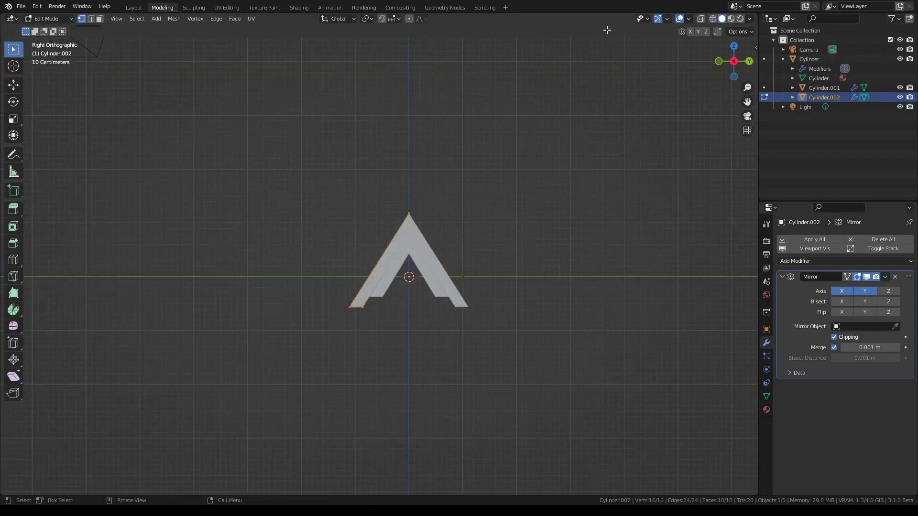
key(KP_3)
key(s)
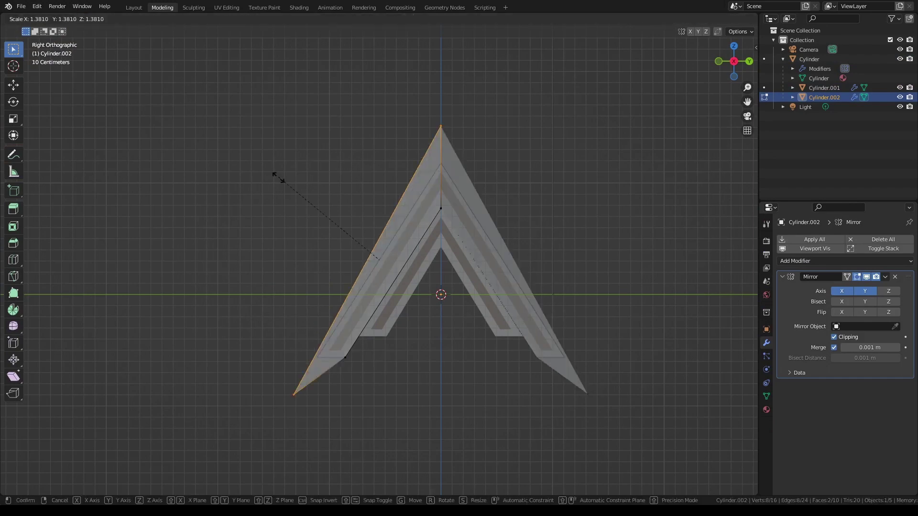
key(g)
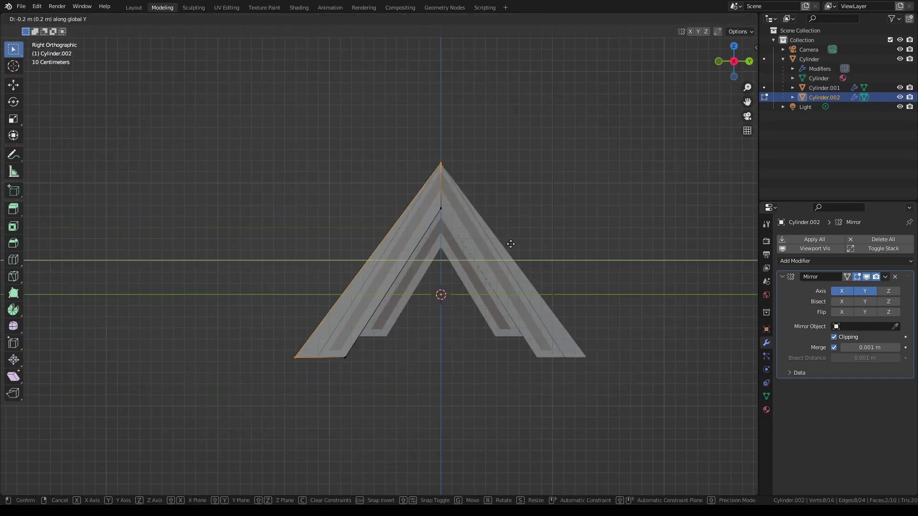
click(478, 202)
key(Tab)
drag(732, 63, 727, 70)
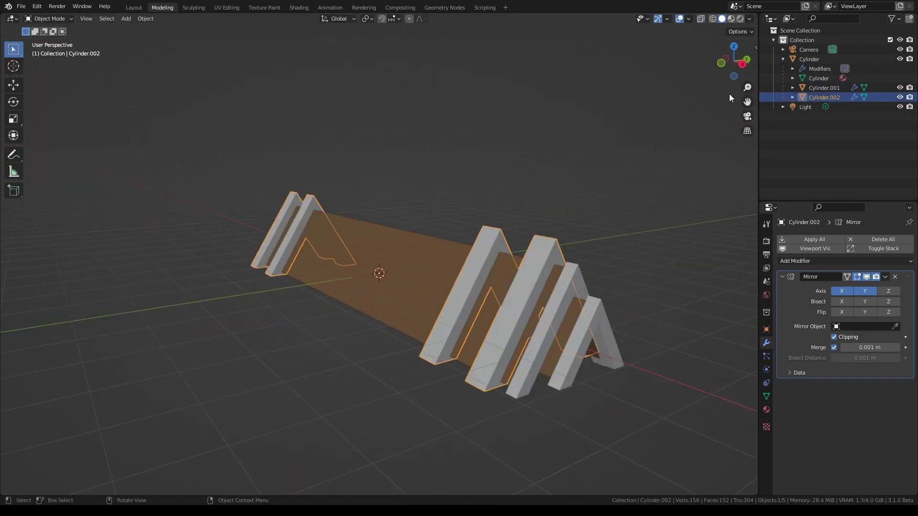
key(shift+a)
Add a circle, stand it upright at 90° and lower it 0.7 m
click(536, 201)
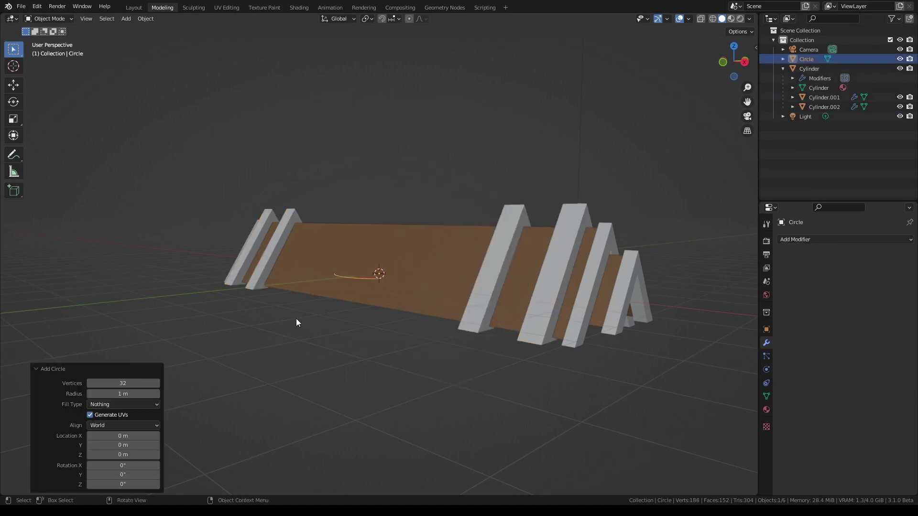
drag(132, 465, 447, 168)
key(KP_1)
scroll(448, 168, down, 2)
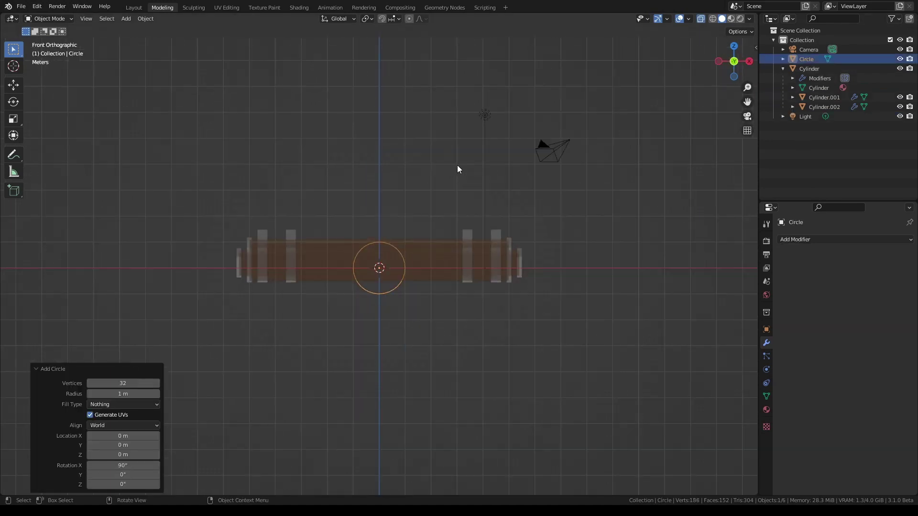
key(g)
key(z)
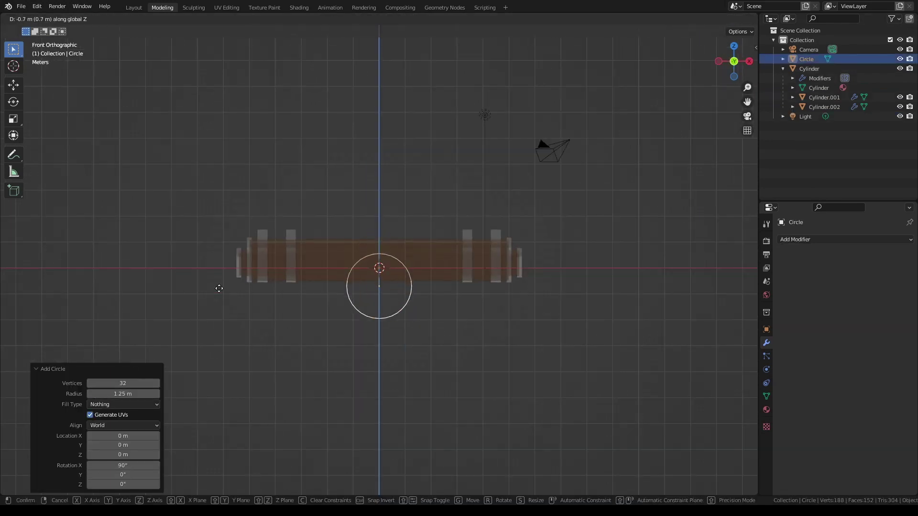
click(219, 288)
Fill the open ends of the circle tube
key(Tab)
key(KP_7)
scroll(454, 260, up, 2)
middle_drag(486, 180, 520, 243)
key(Tab)
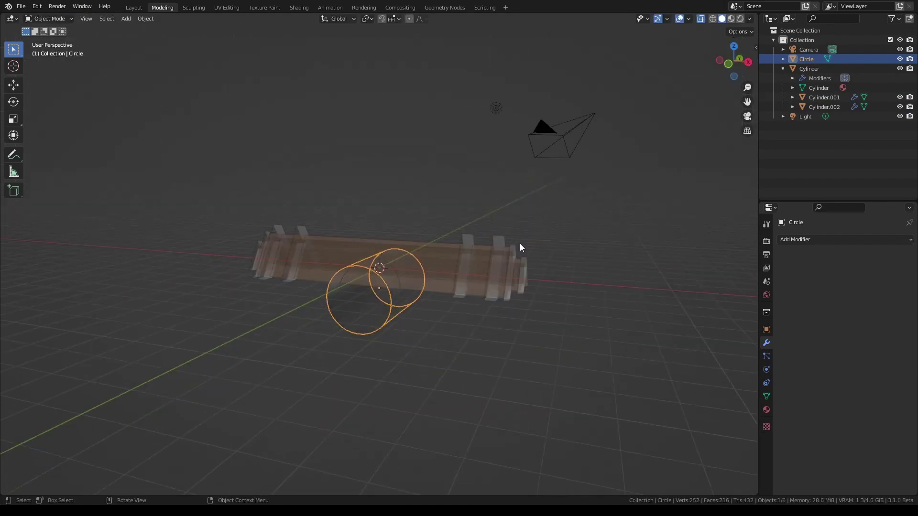
key(Tab)
key(f)
key(Tab)
Extrude the tube's top face upward and scale it to a point
click(725, 66)
key(Tab)
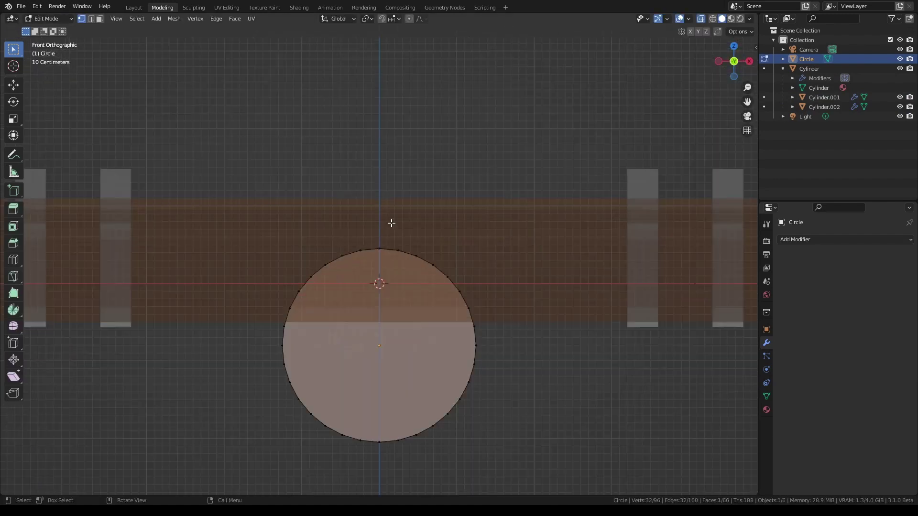
key(e)
click(432, 194)
key(s)
click(421, 221)
key(Tab)
middle_drag(421, 222, 692, 96)
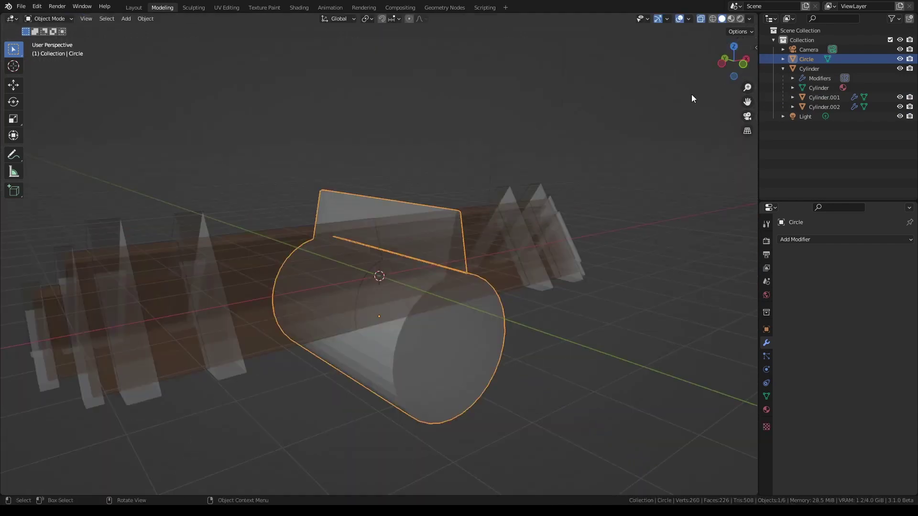
Boolean-cut the top rail with the Circle (Self Intersection, Hole Tolerant), apply it, and save
drag(734, 61, 734, 65)
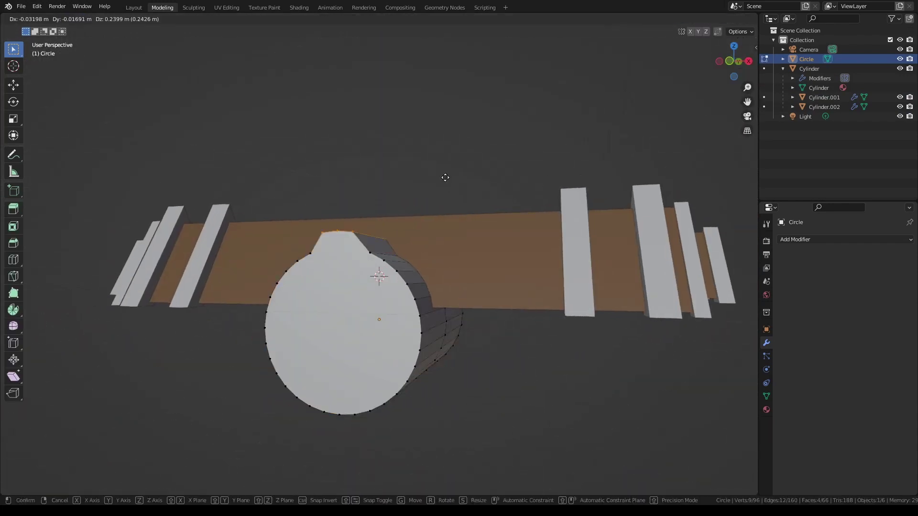
click(808, 69)
click(844, 260)
click(738, 406)
click(865, 327)
click(831, 345)
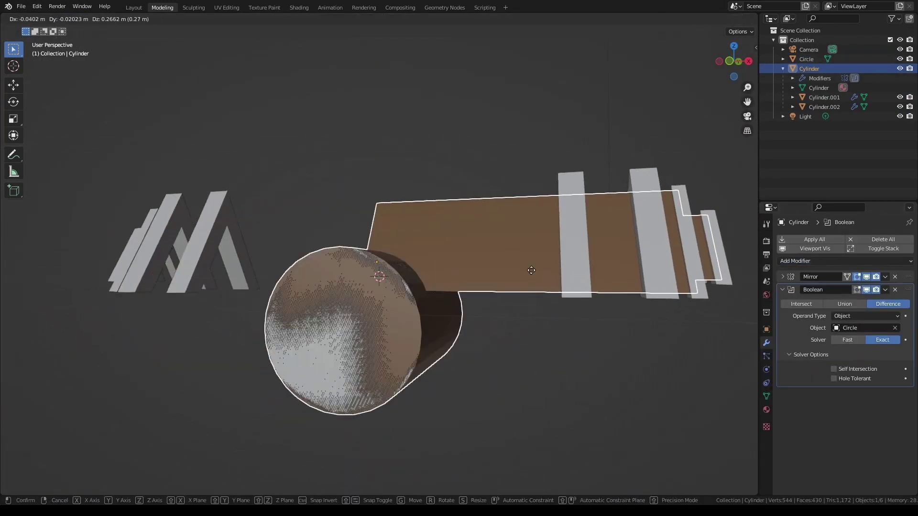
click(531, 270)
click(833, 368)
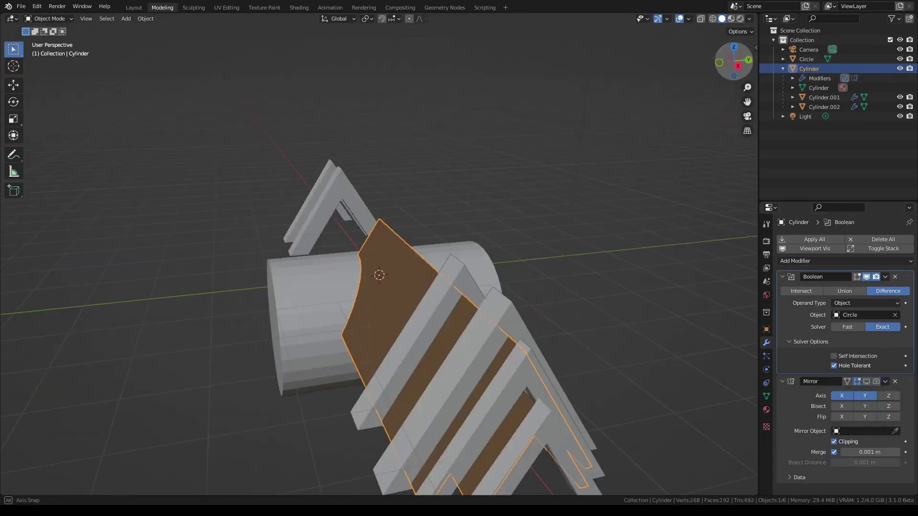
key(ctrl+a)
key(ctrl+s)
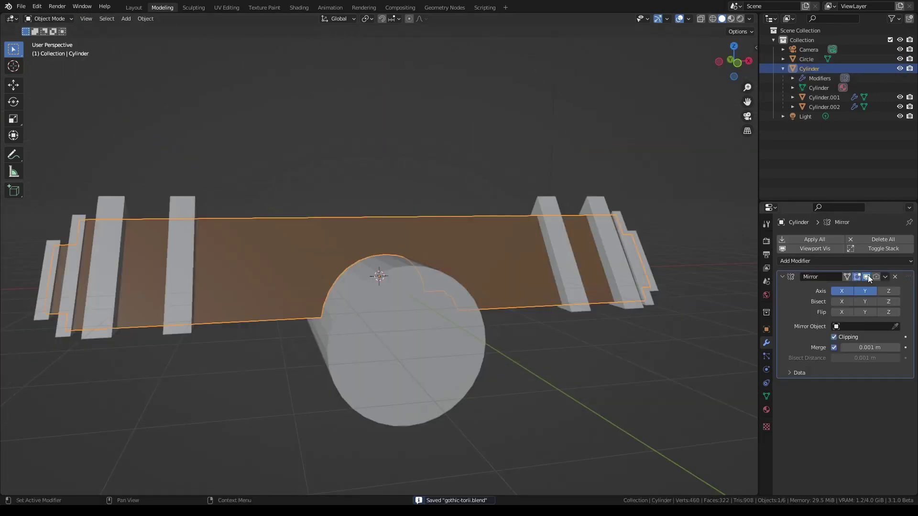
Set the circle cutter's display type to Wire
click(414, 311)
click(766, 329)
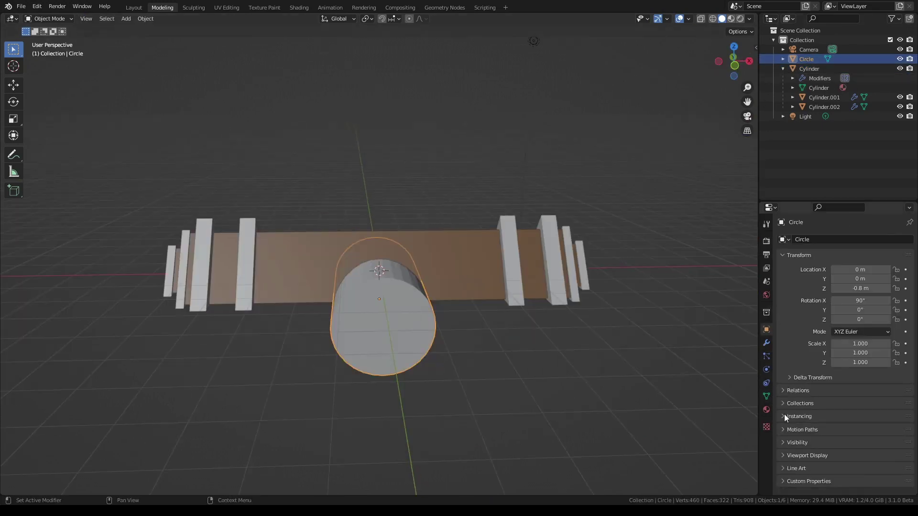
scroll(784, 413, down, 5)
click(865, 448)
click(835, 414)
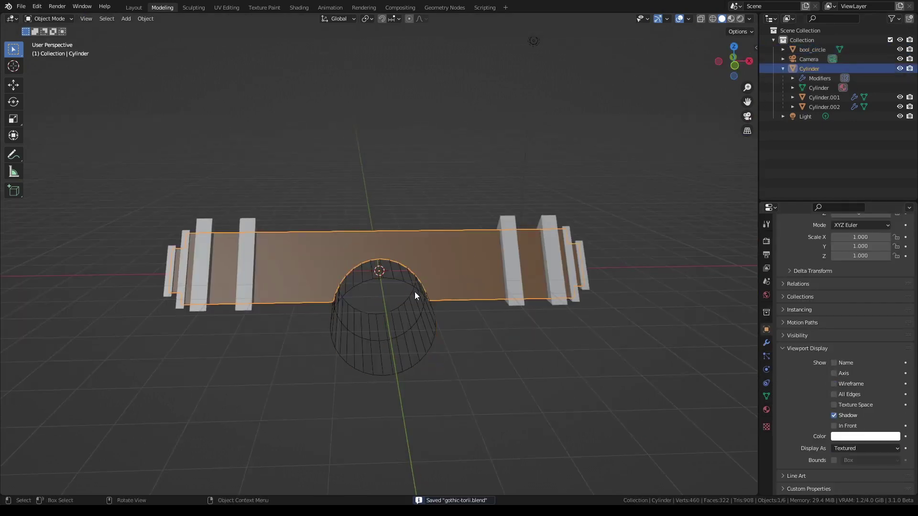
Add an edge loop across the rail and slide it into position
key(Tab)
middle_drag(414, 292, 551, 262)
key(KP_1)
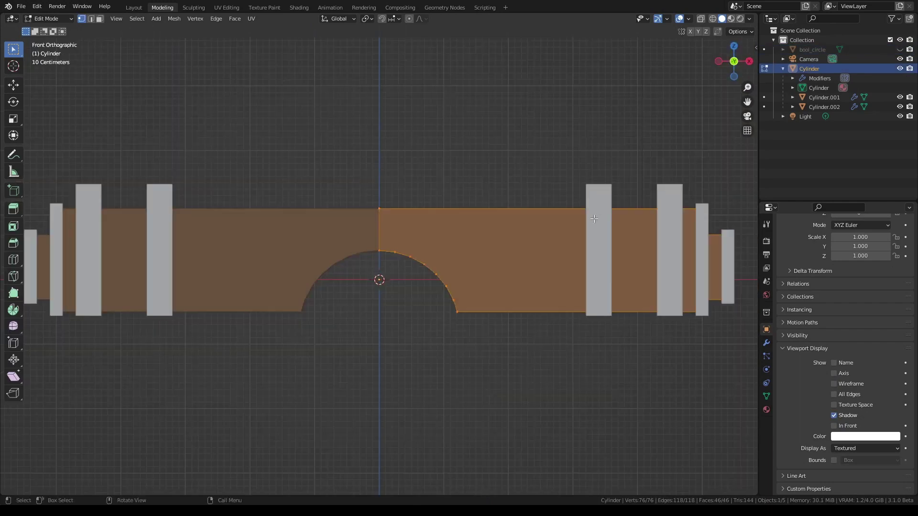
mouse_move(594, 219)
middle_down()
mouse_move(631, 52)
mouse_move(430, 239)
middle_up()
scroll(631, 53, up, 4)
key(ctrl+r)
click(206, 277)
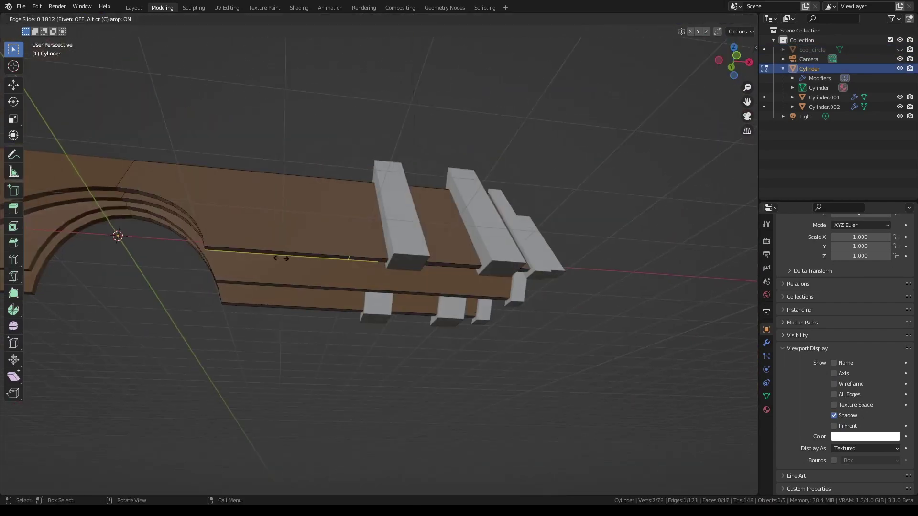
click(281, 258)
scroll(421, 275, up, 2)
click(276, 312)
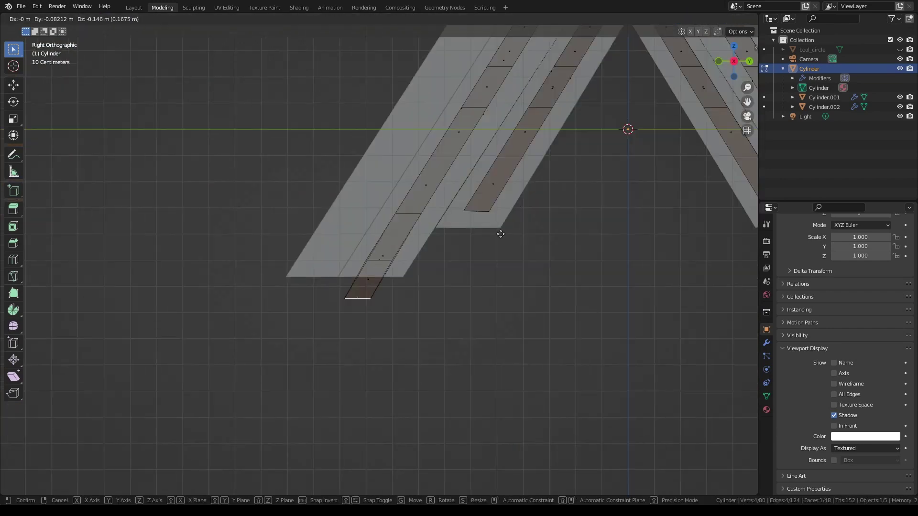
Move the rail's selected lower edge down in side view
key(Tab)
key(KP_1)
key(Tab)
scroll(377, 186, up, 2)
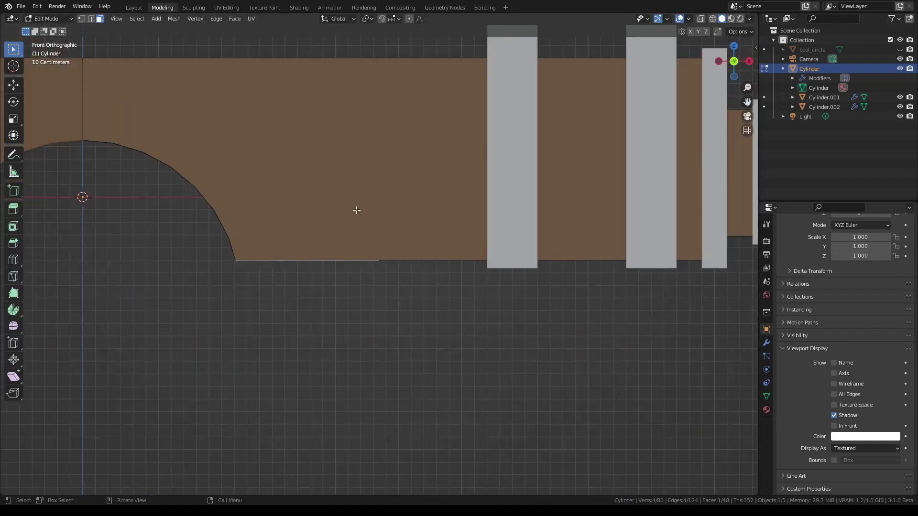
middle_drag(356, 209, 335, 219)
key(KP_3)
key(g)
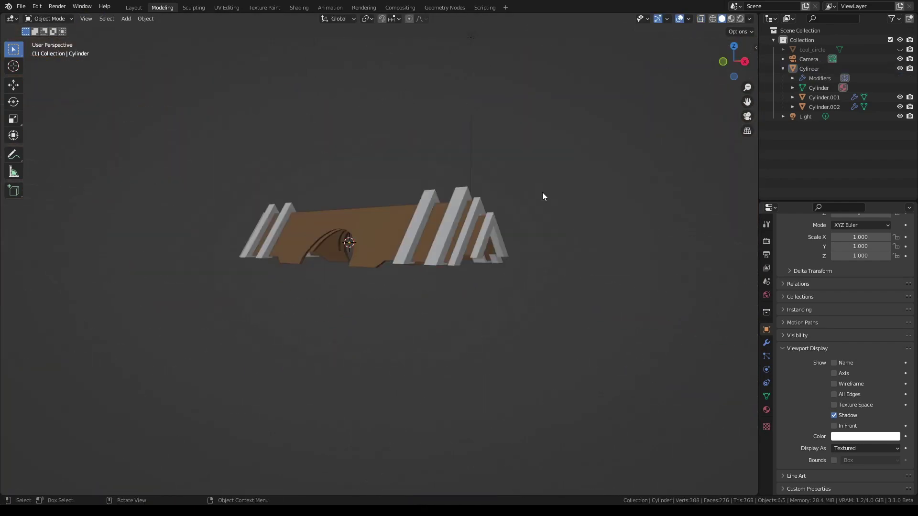
Duplicate an edge section of the top rail and separate it into the new object Cylinder.003
mouse_move(734, 62)
mouse_down()
mouse_move(708, 72)
mouse_move(716, 67)
mouse_up()
click(354, 237)
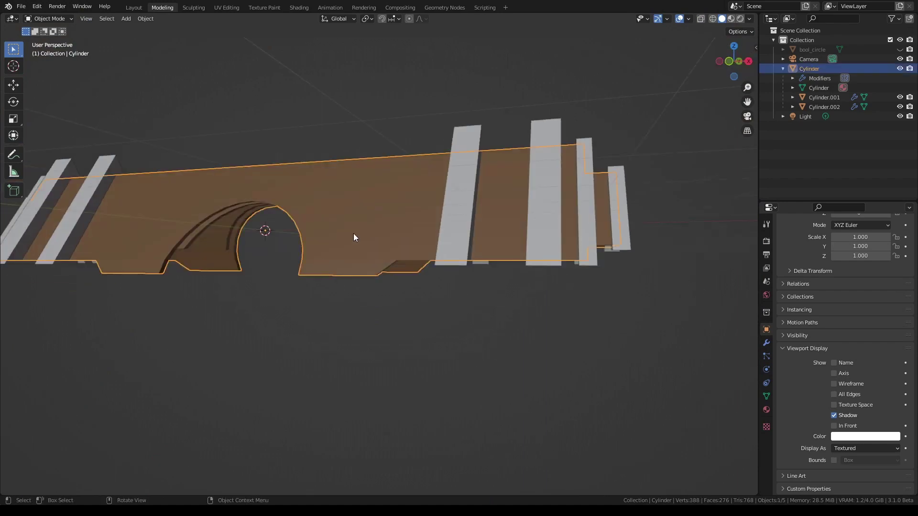
mouse_move(327, 169)
middle_down()
mouse_move(317, 256)
mouse_move(543, 164)
middle_up()
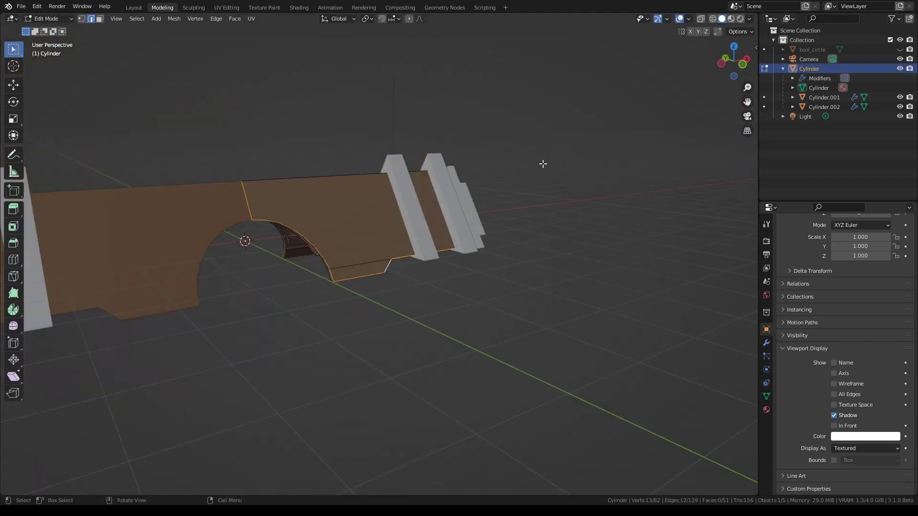
key(2)
key(shift+d)
key(Escape)
key(p)
click(486, 180)
Return to Object Mode and pick one of the post pieces for editing
key(Tab)
drag(814, 116, 809, 85)
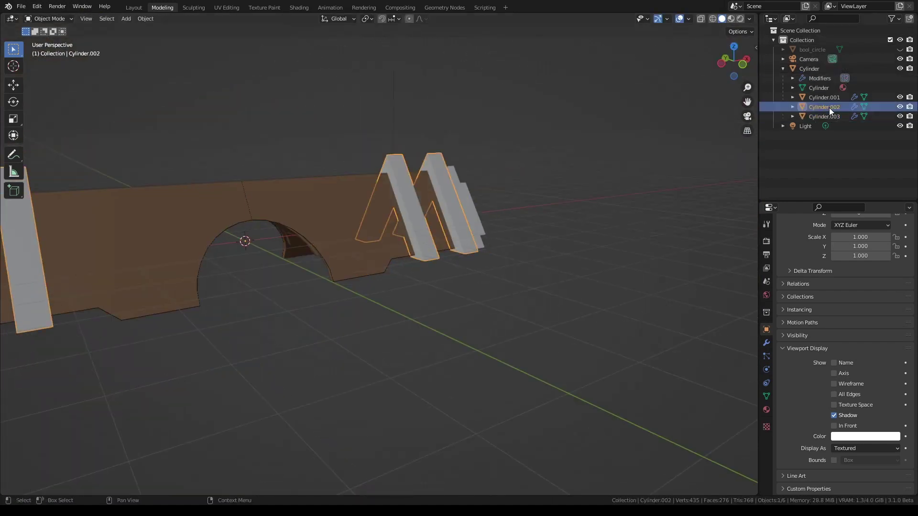
key(Tab)
middle_drag(469, 238, 473, 244)
key(Tab)
key(Tab)
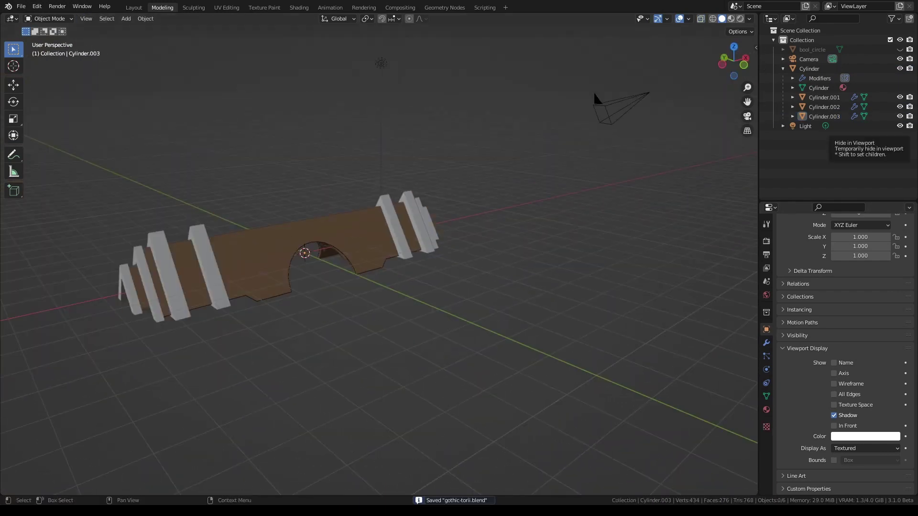
click(824, 106)
key(Tab)
scroll(473, 244, up, 5)
Fill the copied edges into a square face and duplicate it upward into stacked plates
key(KP_7)
key(shift+d)
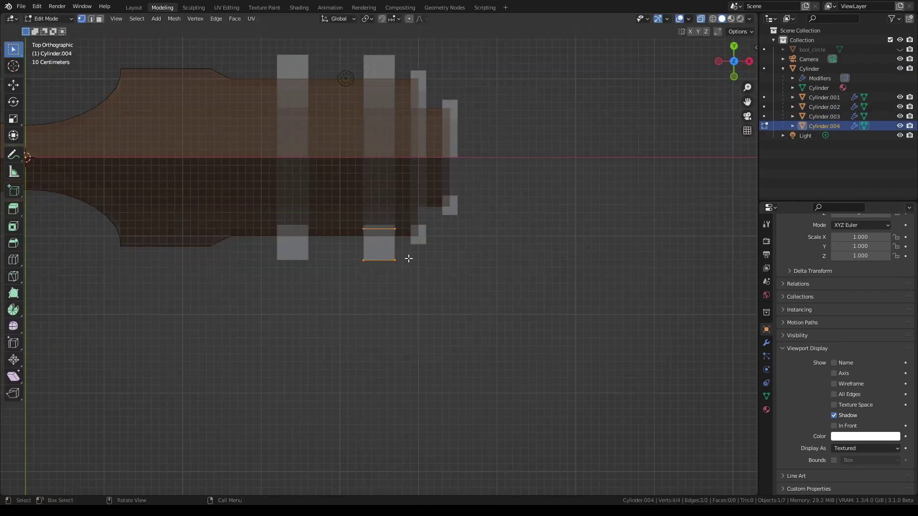
key(f)
scroll(408, 258, up, 1)
key(shift+d)
key(shift+d)
click(404, 219)
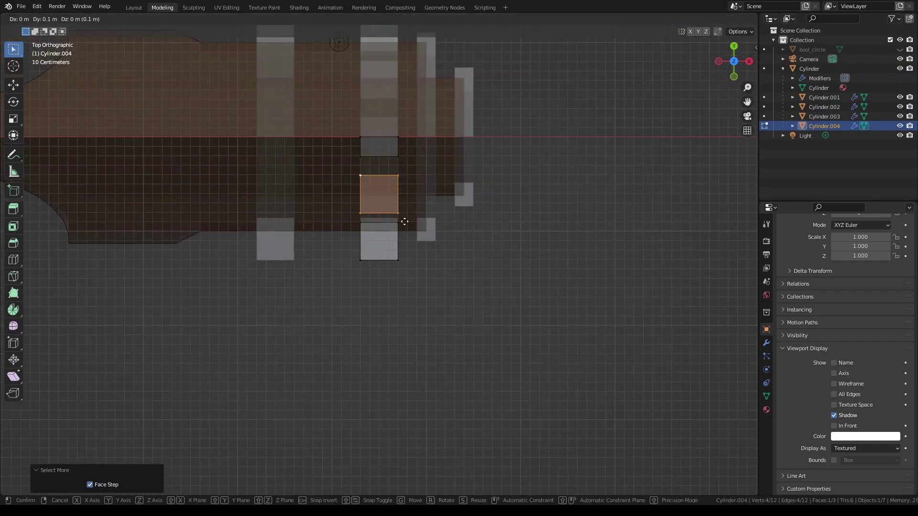
key(KP_3)
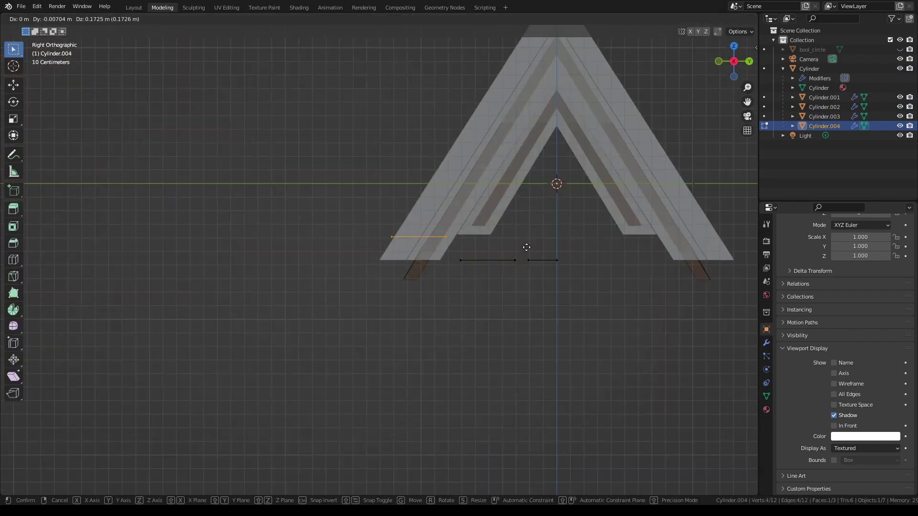
key(a)
middle_drag(357, 133, 130, 192)
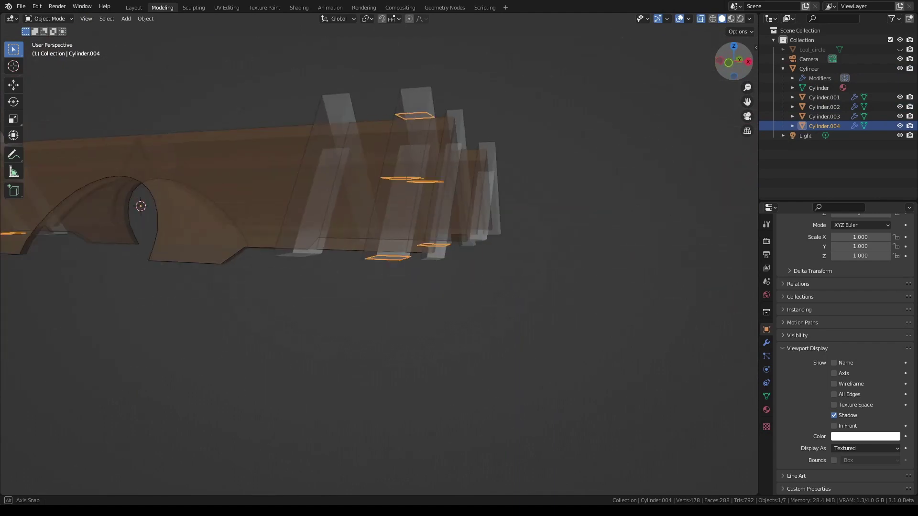
key(KP_3)
key(KP_1)
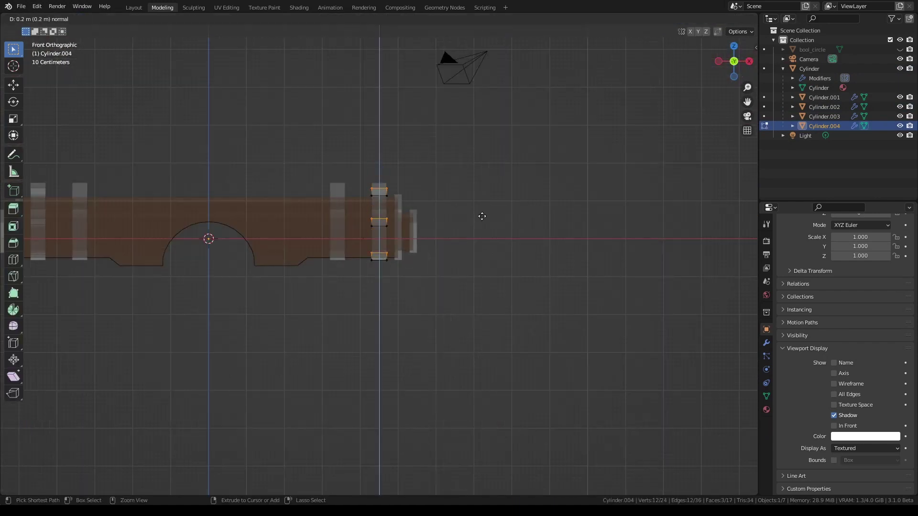
scroll(482, 216, up, 2)
Move the middle plate vertically to line the stack up with the slope
click(379, 203)
key(g)
key(z)
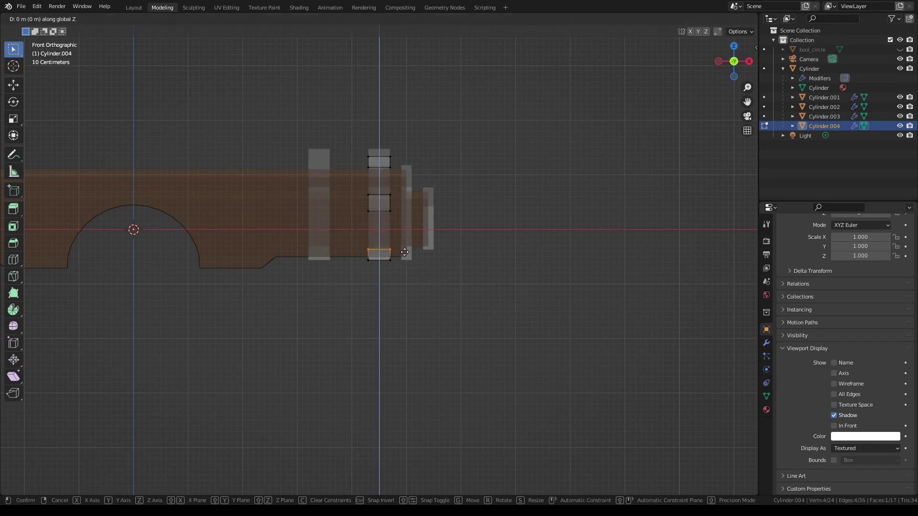
click(405, 242)
middle_drag(405, 242, 375, 147)
key(KP_1)
Lower the A-frame posts by 0.3 m with G Z -0.3
key(KP_3)
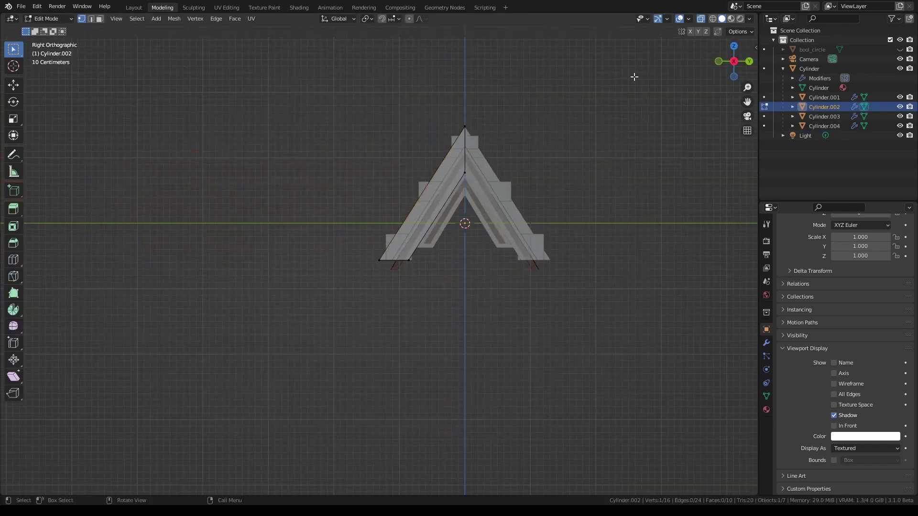
scroll(472, 131, up, 2)
text(a)
mouse_move(472, 131)
middle_down()
mouse_move(566, 136)
mouse_move(514, 218)
middle_up()
text(gz-0.3)
key(Return)
Reselect the stacked plates piece in front view and return to Object Mode
click(864, 126)
key(KP_1)
mouse_move(649, 119)
middle_down()
mouse_move(613, 114)
mouse_move(592, 132)
middle_up()
key(Tab)
key(shift+d)
Undo the extra duplicate and raise the blocks' vertical edges into pointed tops
key(Escape)
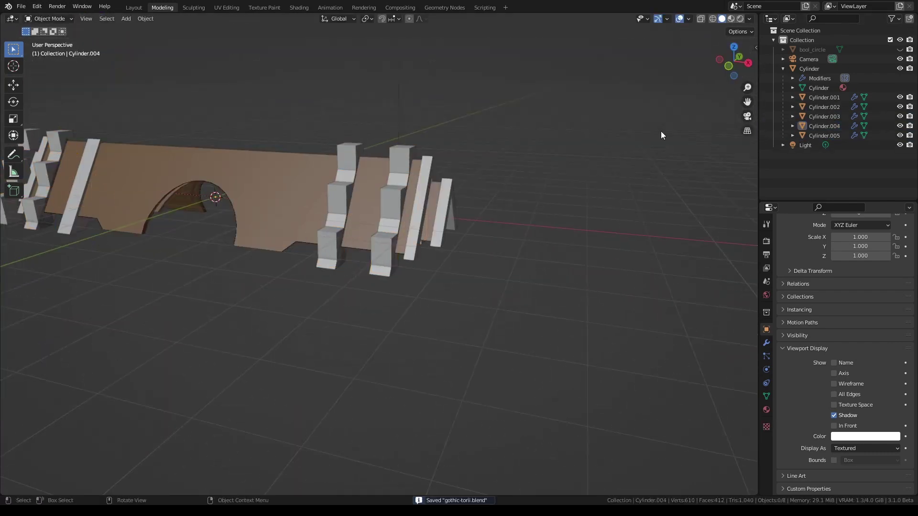
click(381, 241)
key(ctrl+z)
key(Tab)
key(KP_Decimal)
key(2)
ctrl+alt+click(375, 324)
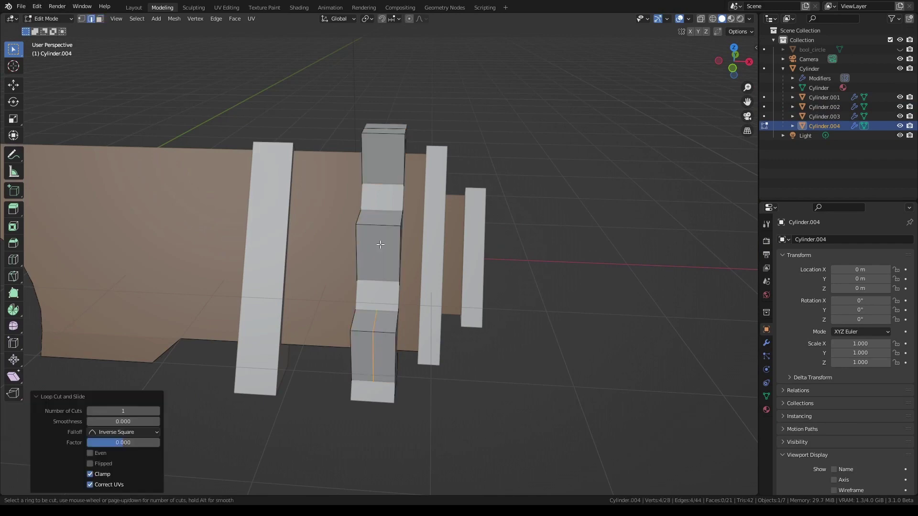
key(KP_1)
key(g)
key(z)
key(Return)
Duplicate the pointed faces, then scale, extrude and shrink them inward into spike tips
mouse_move(375, 324)
middle_down()
mouse_move(382, 305)
mouse_move(513, 222)
middle_up()
key(ctrl+3)
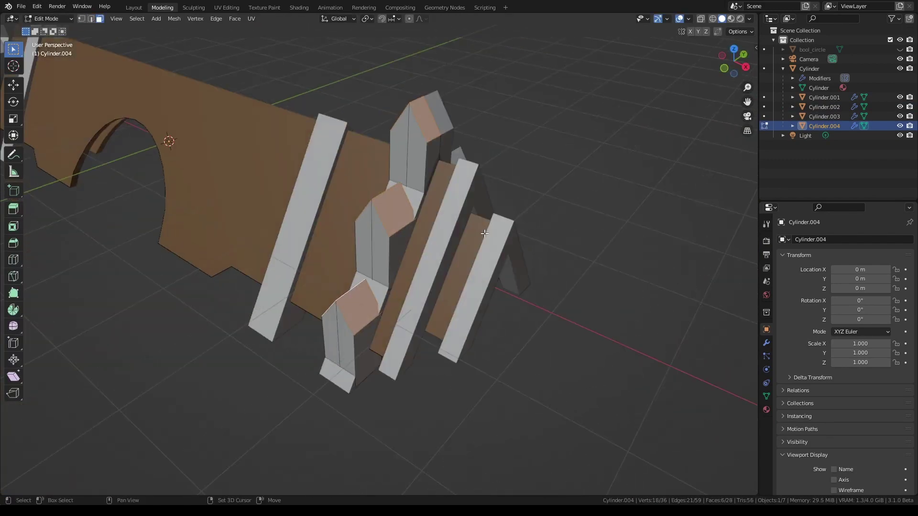
key(shift+d)
key(s)
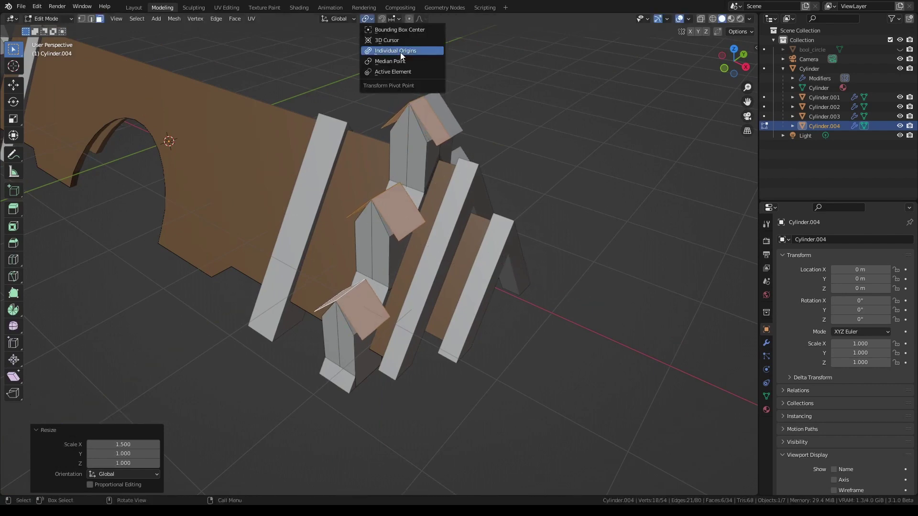
click(731, 72)
key(e)
click(552, 141)
key(alt+s)
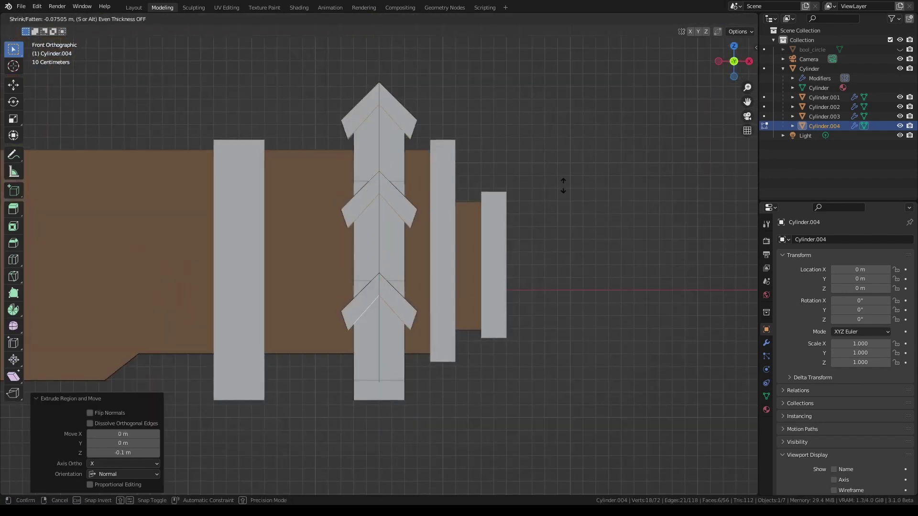
key(Return)
Narrow the spike tips to 0.7 width, position them, and return to Object Mode
key(g)
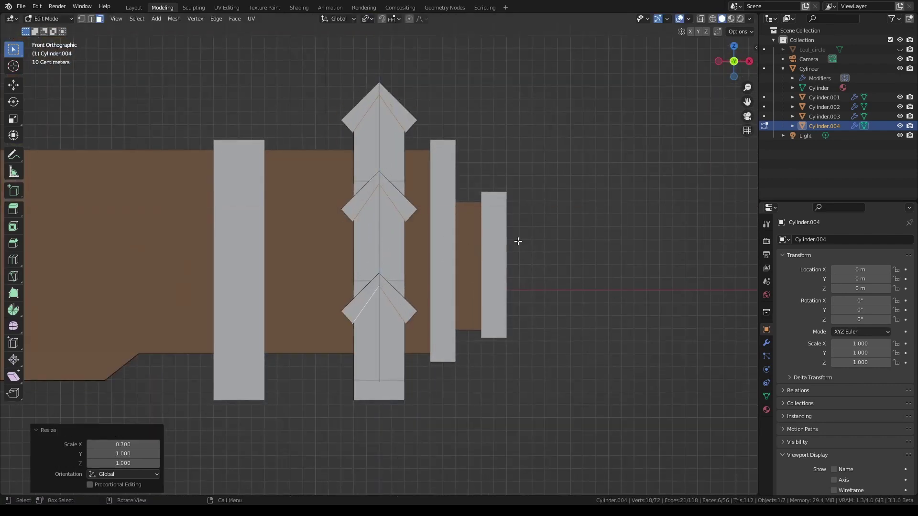
middle_drag(518, 241, 687, 229)
key(s)
key(Escape)
key(KP_1)
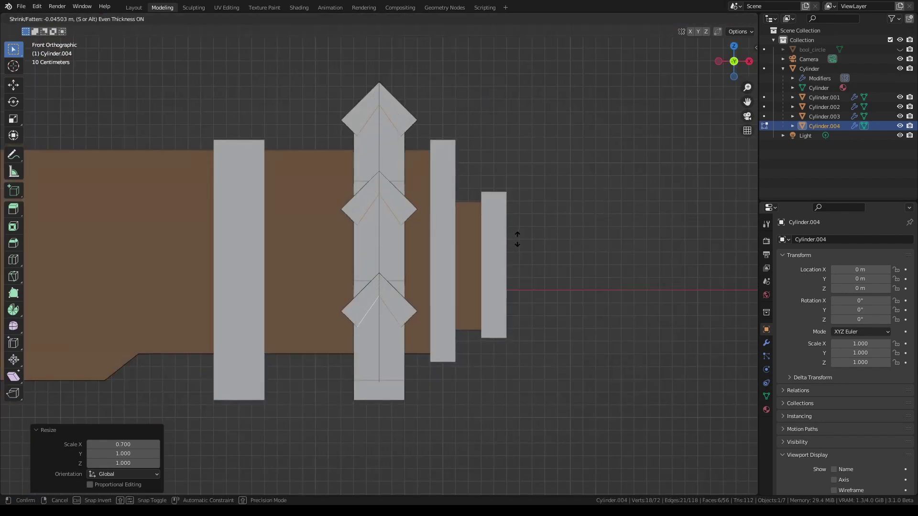
click(515, 235)
text(.7)
key(Return)
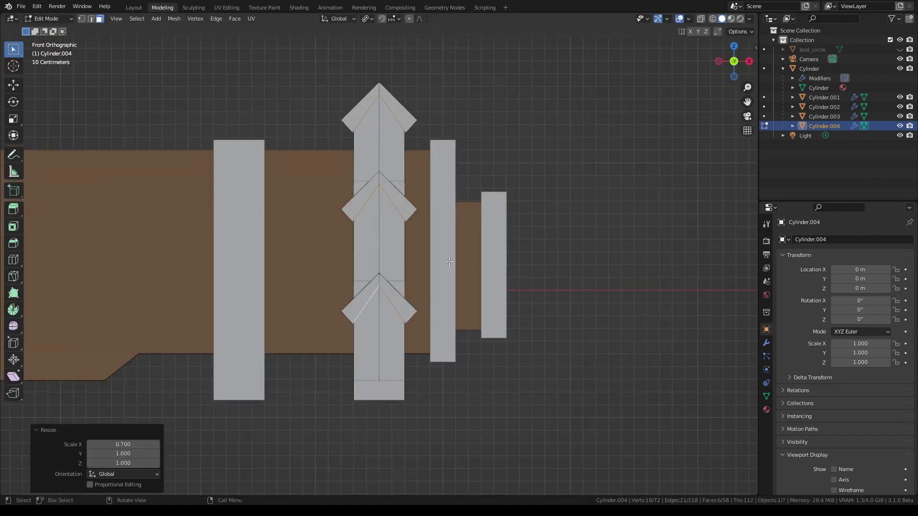
click(401, 234)
key(Tab)
Deselect everything, zoom around the pinnacled rail ends, and open the Add menu
mouse_move(401, 234)
middle_down()
mouse_move(598, 127)
mouse_move(455, 205)
mouse_move(383, 205)
mouse_move(476, 135)
middle_up()
key(alt+a)
scroll(597, 127, down, 5)
scroll(568, 127, up, 6)
scroll(454, 205, down, 5)
scroll(477, 135, up, 3)
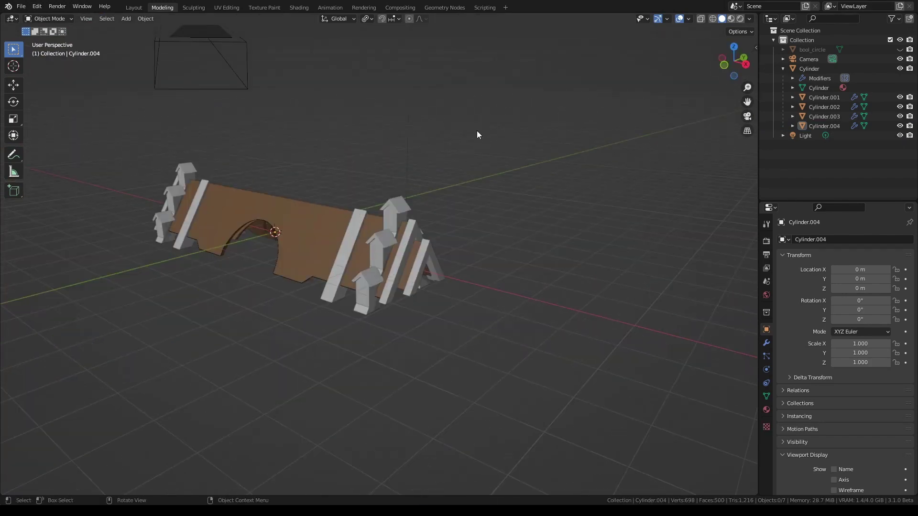
key(shift+a)
Add a Bezier curve and extend it 6 m to the right in top view
click(421, 197)
key(KP_7)
key(Tab)
key(g)
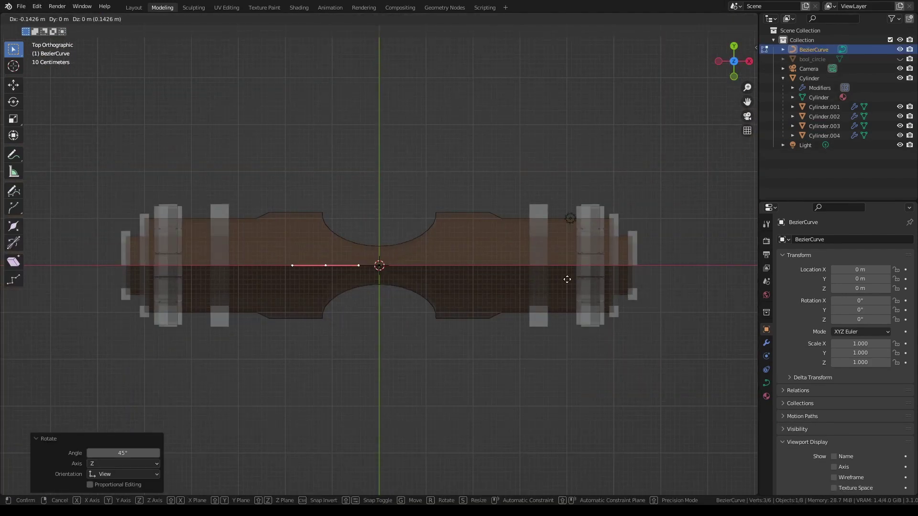
click(343, 279)
scroll(399, 287, down, 1)
key(e)
click(486, 315)
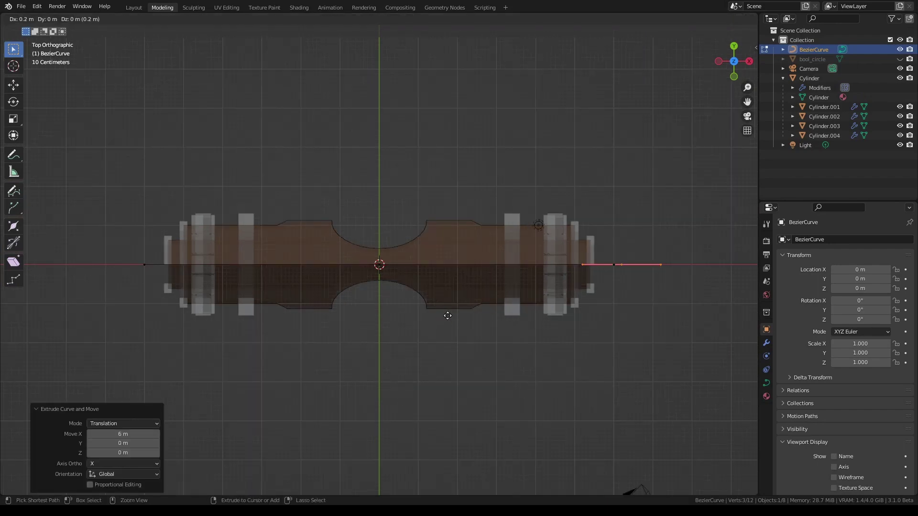
Open the curve's geometry settings for the 0.1 m capped bevel and view it from the front
key(Tab)
key(KP_1)
click(766, 342)
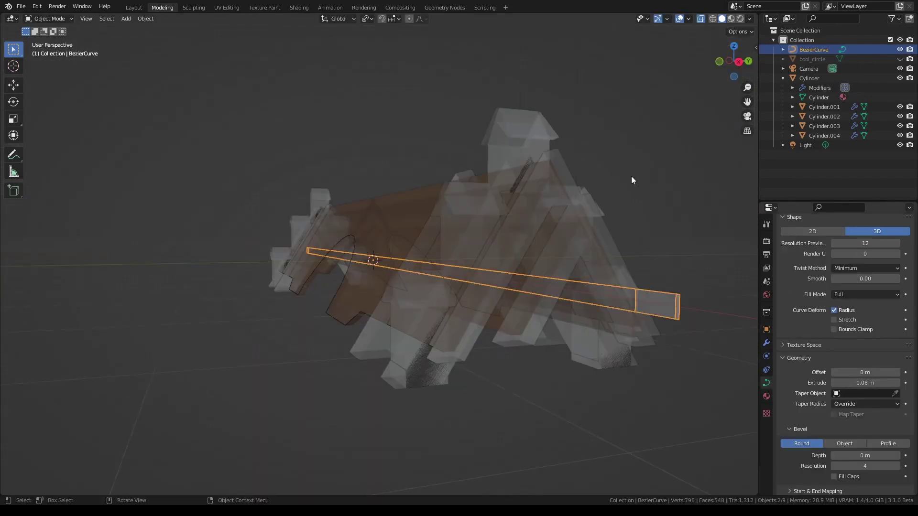
key(Escape)
scroll(858, 409, down, 2)
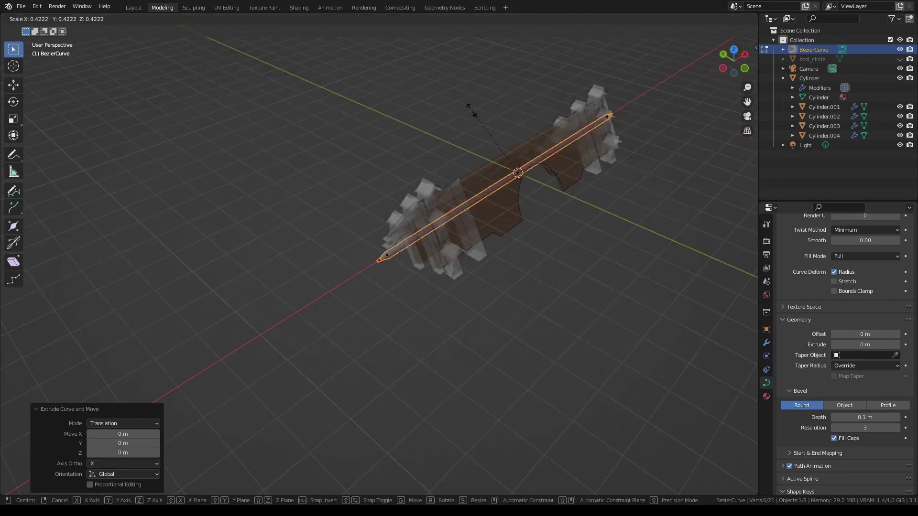
alt+middle_drag(430, 259, 430, 259)
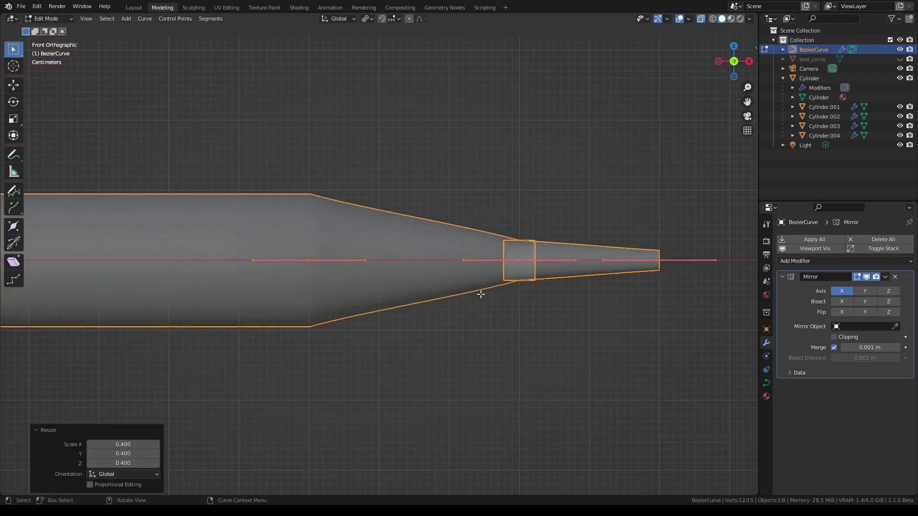
Try extending the rail curve's end point, undo it, and resize the tip's radius
key(F3)
key(Return)
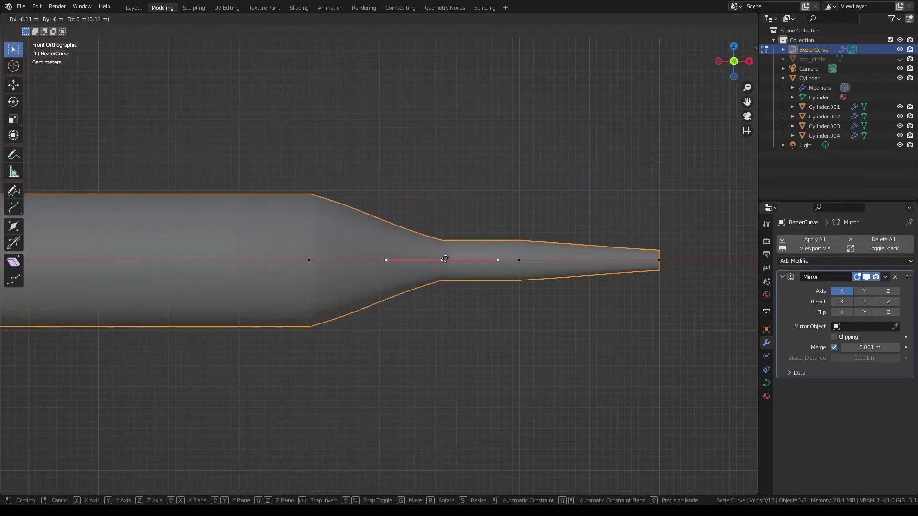
click(495, 157)
key(ctrl+z)
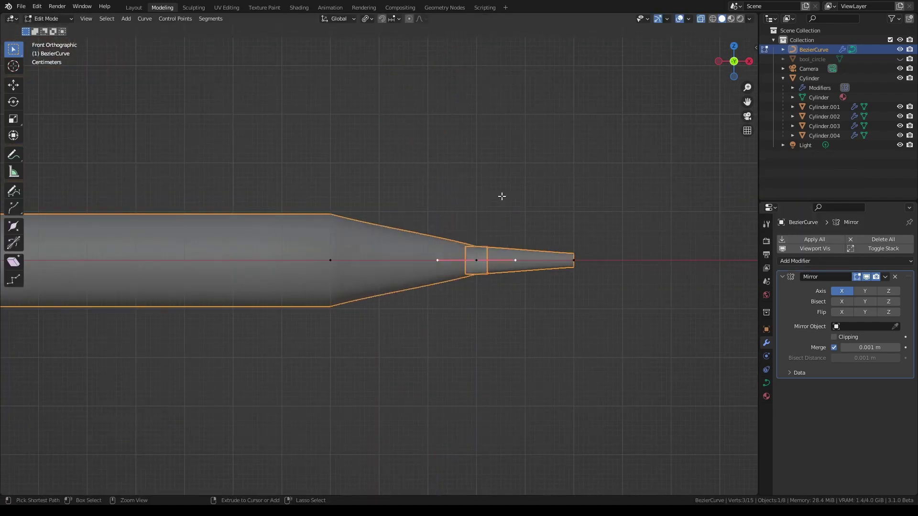
key(Tab)
key(s)
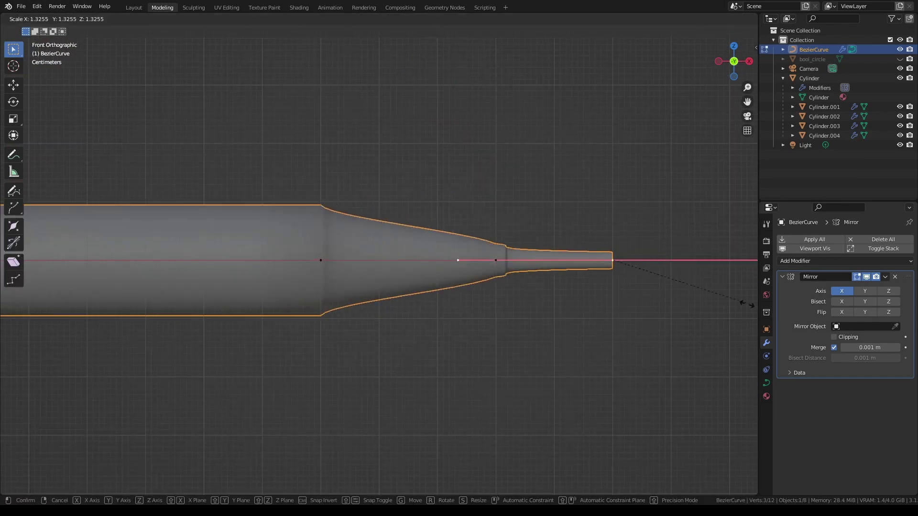
click(746, 304)
middle_drag(746, 303, 702, 19)
Subdivide the selected rail curve segment in front view
key(KP_1)
key(e)
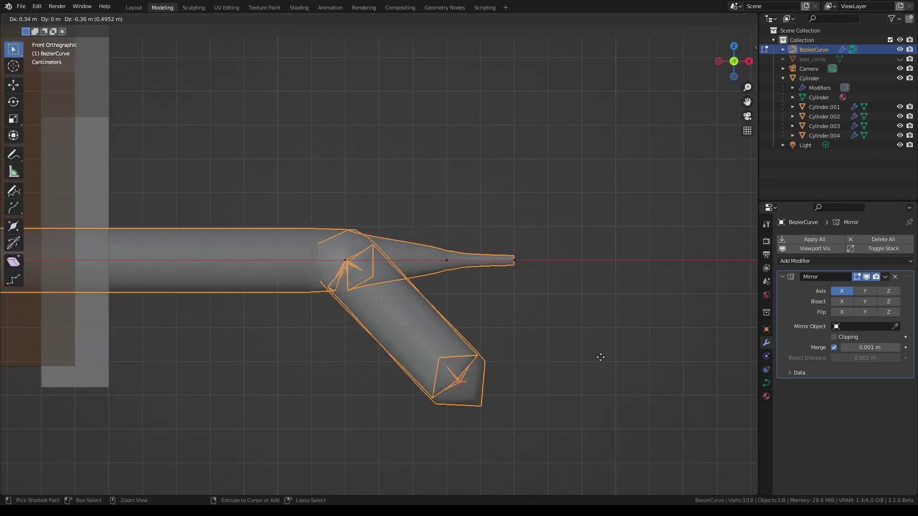
key(Escape)
right_click(81, 258)
click(83, 260)
scroll(485, 291, up, 3)
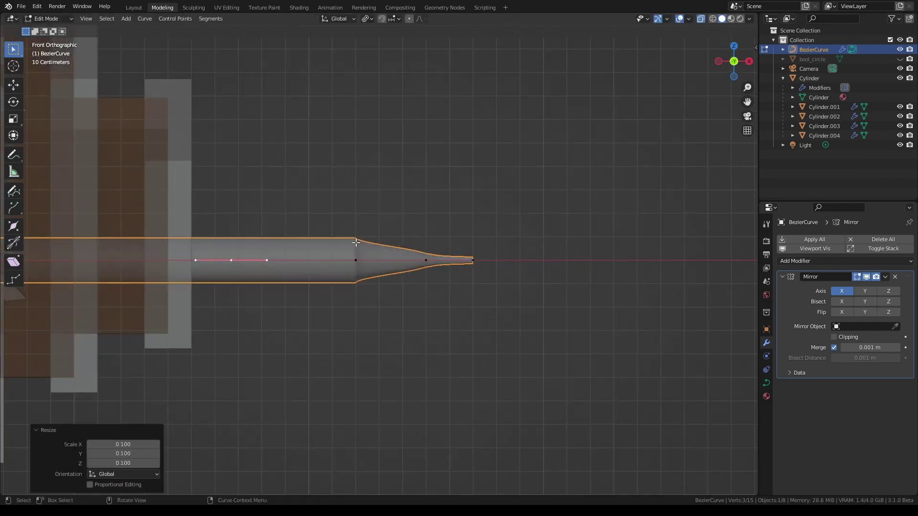
Extrude a branch down and to the right, bending and thinning its end
key(e)
click(445, 372)
key(r)
click(484, 425)
key(alt+s)
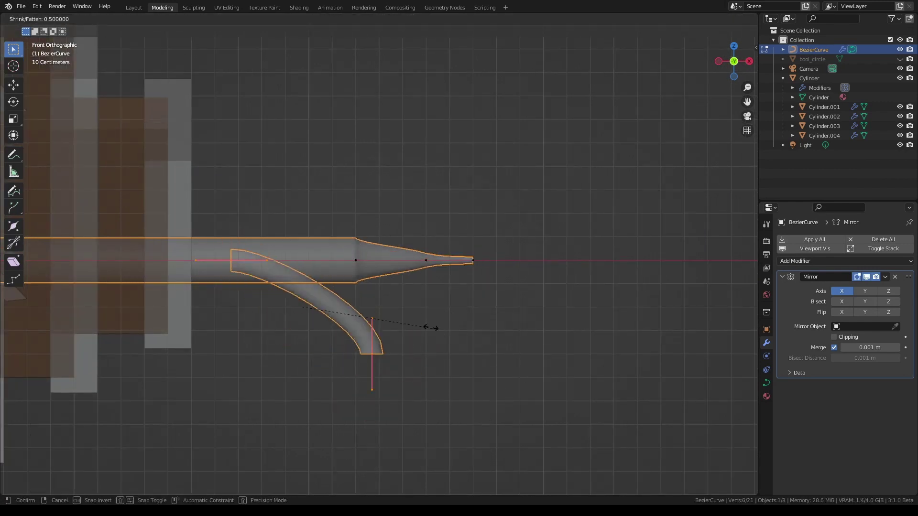
click(393, 345)
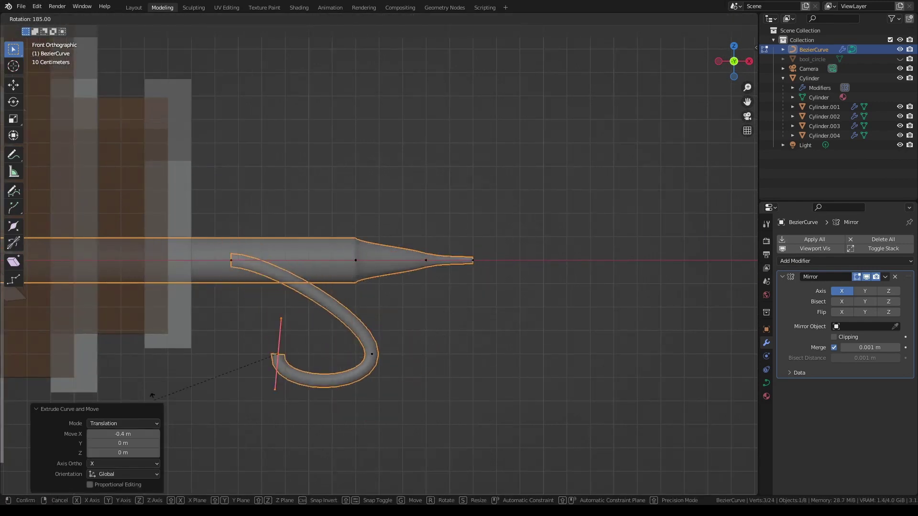
Curl the branch end into a tight spiral hook by scaling its points
key(g)
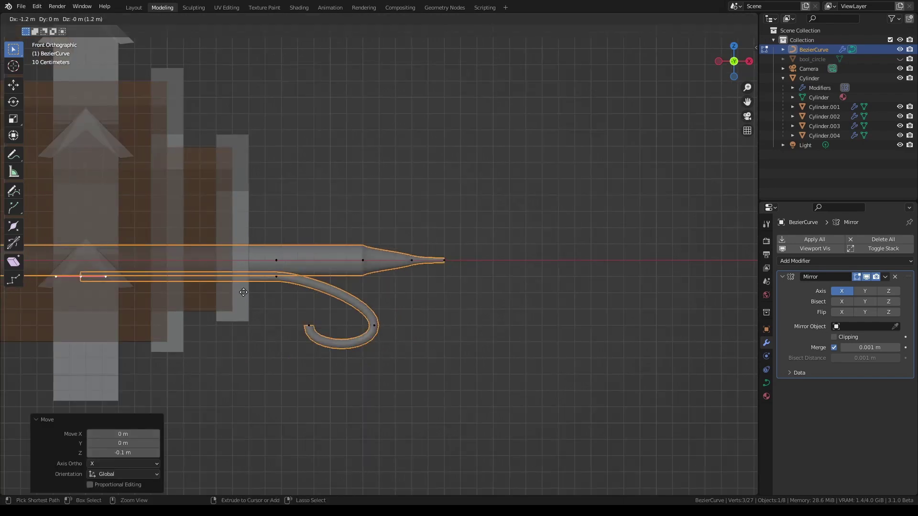
key(s)
click(430, 323)
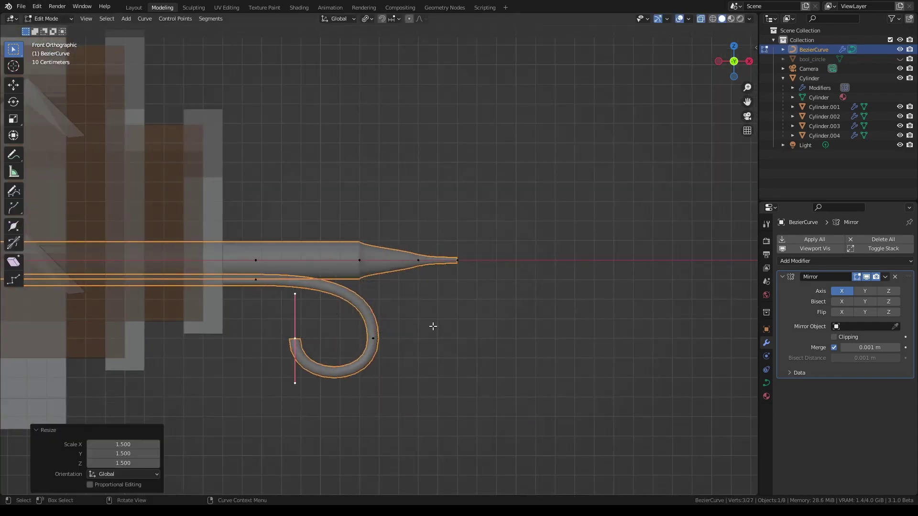
key(s)
key(Escape)
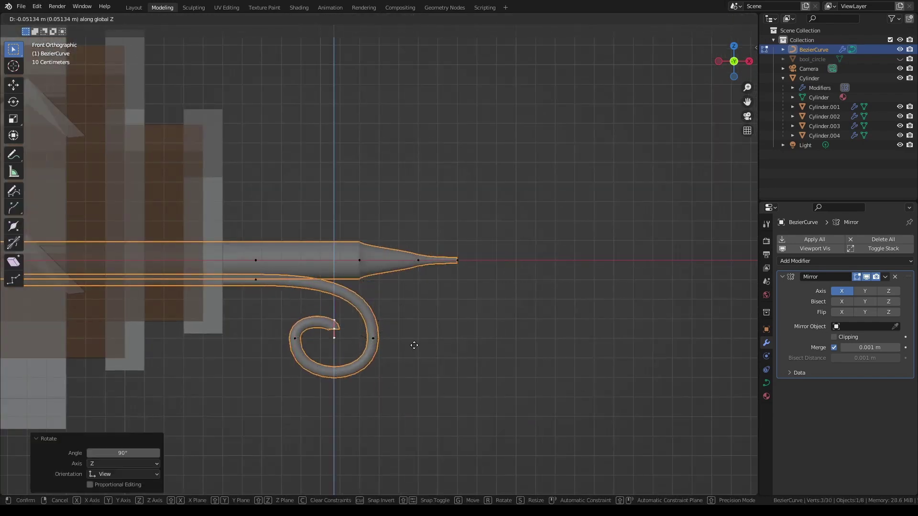
key(s)
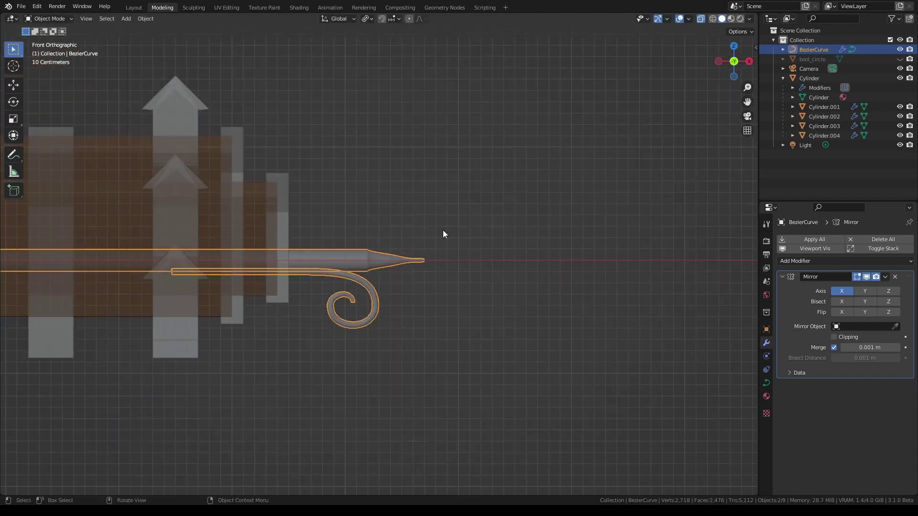
key(Tab)
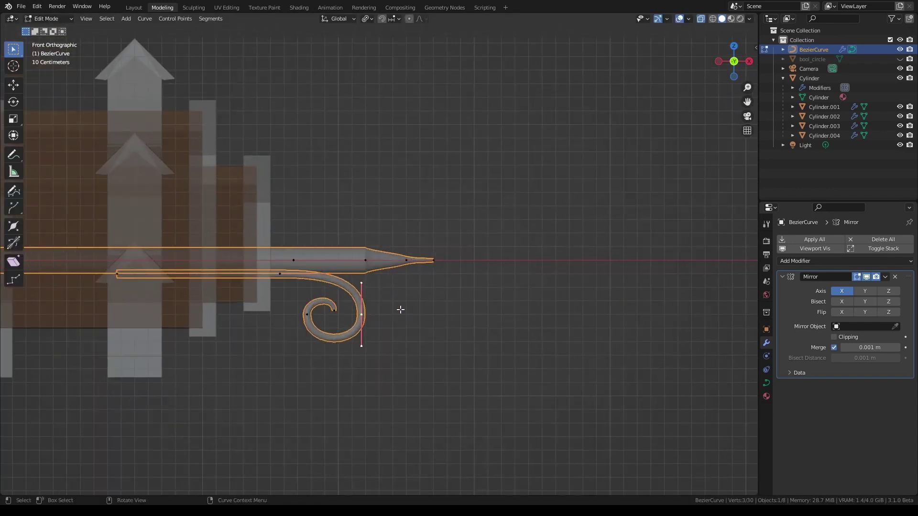
Duplicate the scroll into a thinner inner scroll with a tighter curl
key(shift+d)
key(Escape)
key(alt+s)
scroll(414, 348, up, 5)
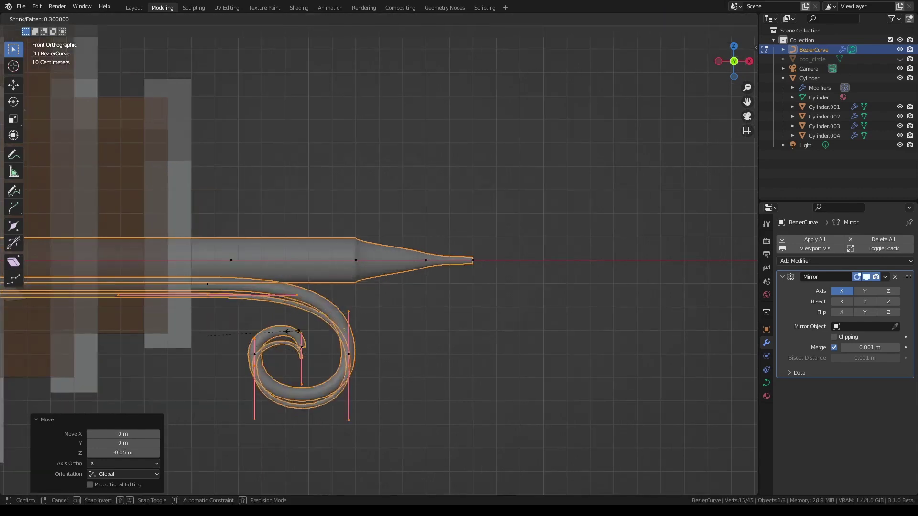
click(183, 311)
click(283, 402)
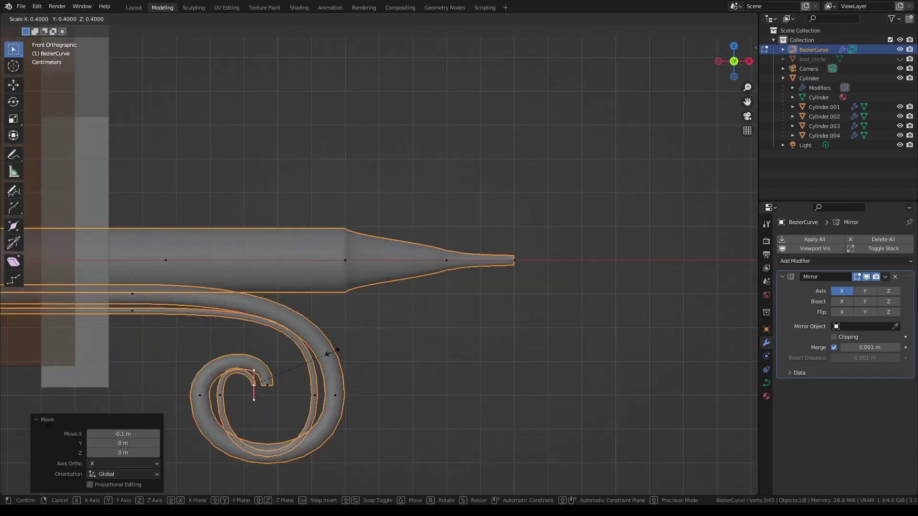
click(314, 395)
key(s)
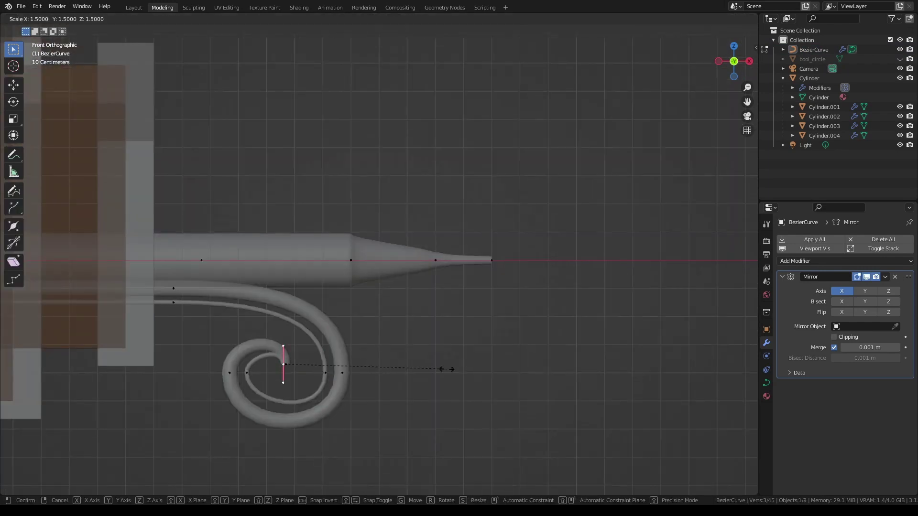
click(446, 369)
Duplicate a point to start a vertical bar crossing the outer spiral
scroll(458, 298, down, 4)
scroll(458, 297, up, 3)
scroll(458, 297, up, 1)
key(shift+d)
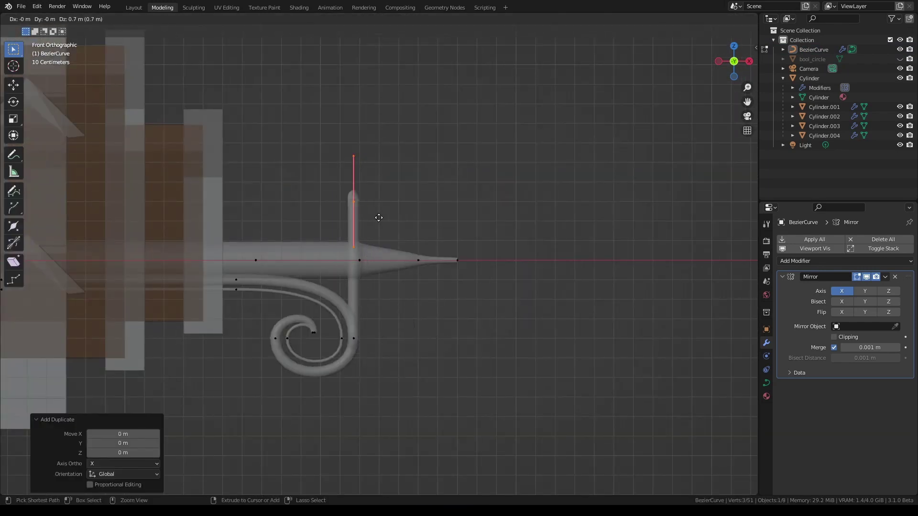
click(354, 337)
click(444, 312)
scroll(479, 370, up, 3)
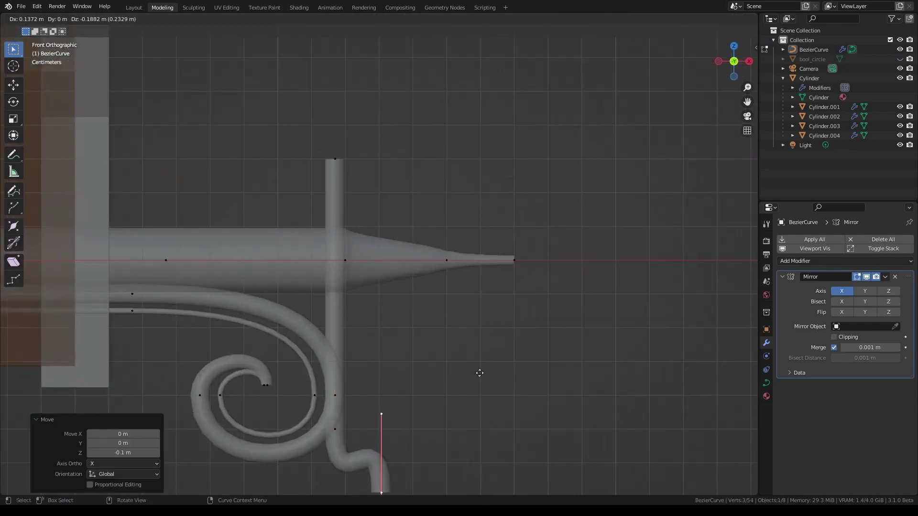
scroll(469, 445, down, 3)
scroll(461, 386, up, 2)
Give the bottom of the vertical bar a fattened, bulbous foot
key(alt+s)
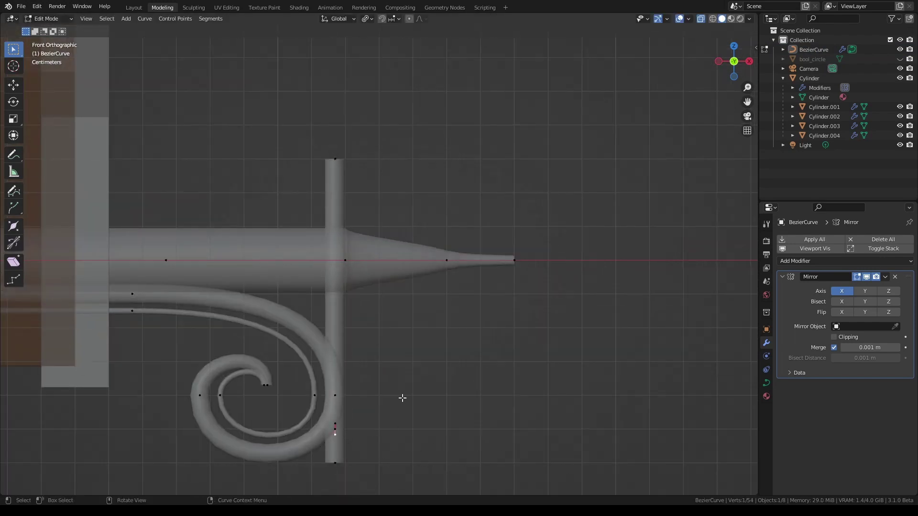
click(429, 422)
key(alt+s)
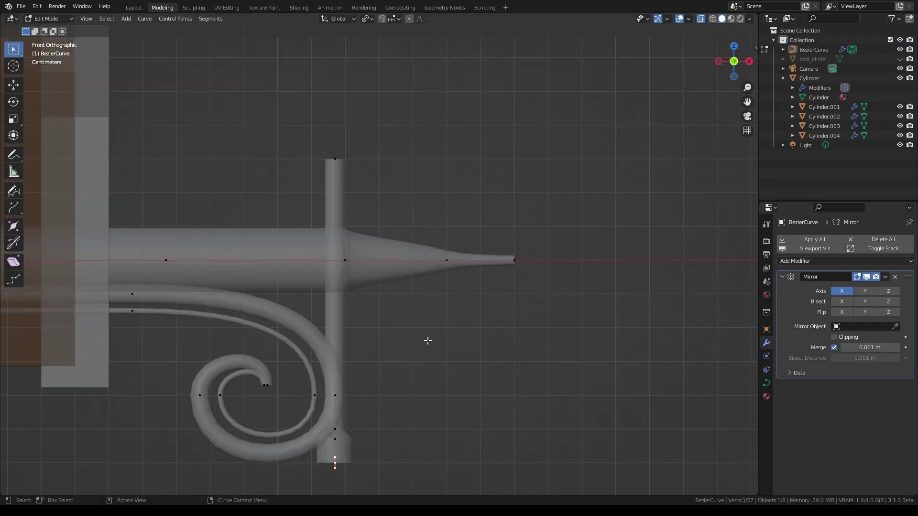
key(e)
click(336, 471)
middle_drag(336, 471, 318, 142)
key(KP_1)
Extend the bar's top upward with a Z-constrained vertical segment
shift+click(342, 200)
key(g)
key(z)
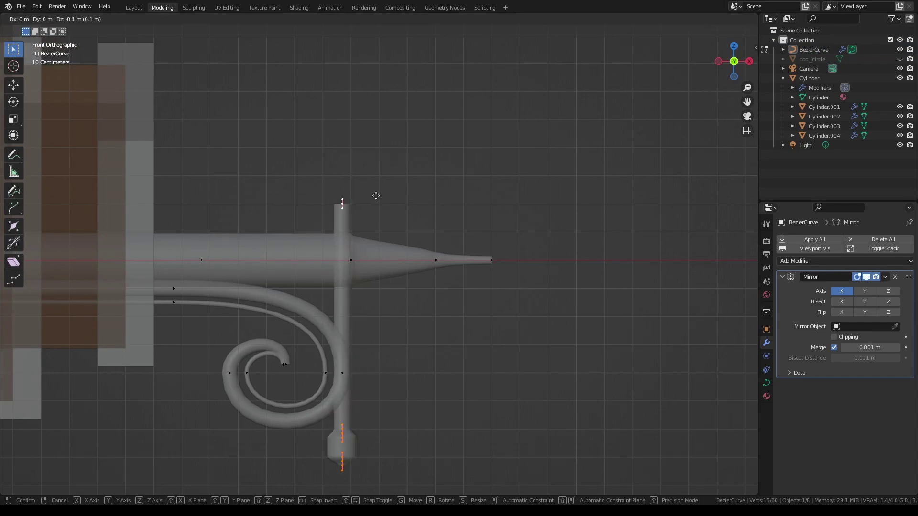
scroll(345, 443, up, 5)
middle_drag(482, 225, 615, 132)
key(KP_1)
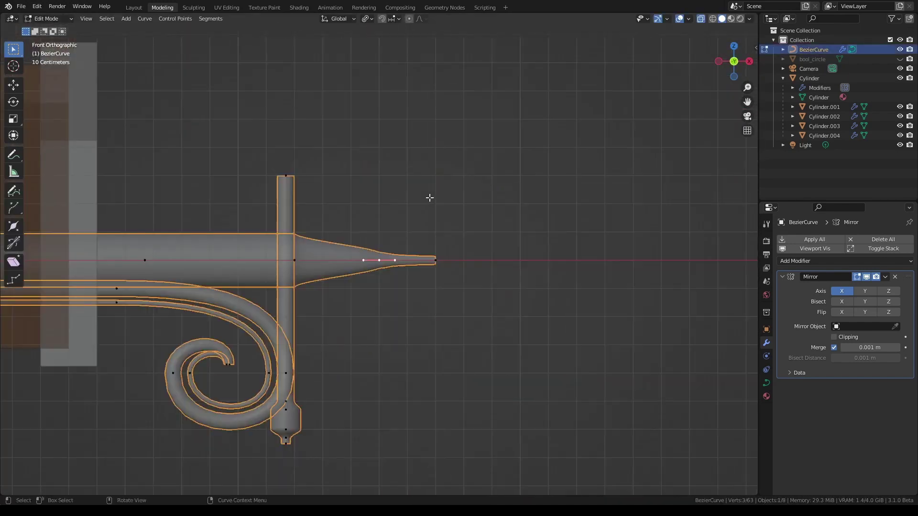
key(g)
key(z)
key(z)
click(425, 238)
Check the ironwork from the front, toggle X-ray, and save the file
key(Tab)
scroll(489, 170, down, 3)
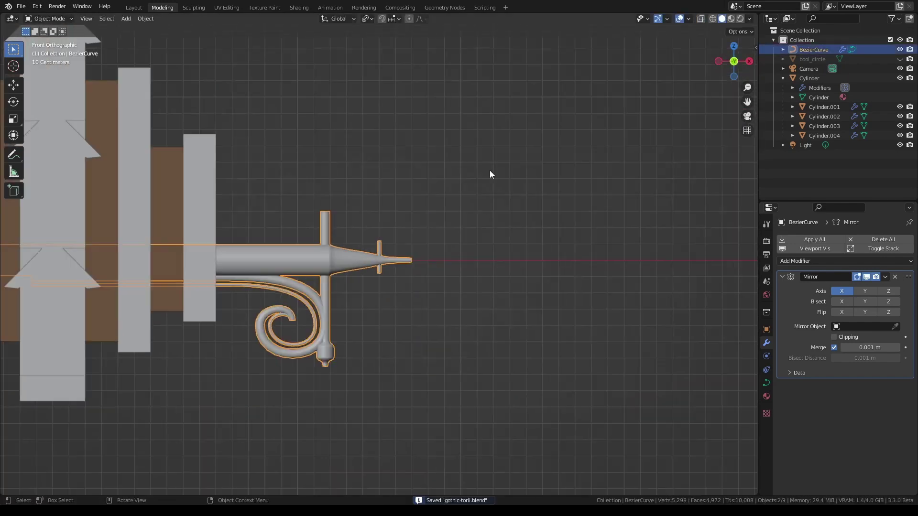
middle_drag(489, 170, 681, 130)
key(KP_1)
key(alt+z)
key(ctrl+s)
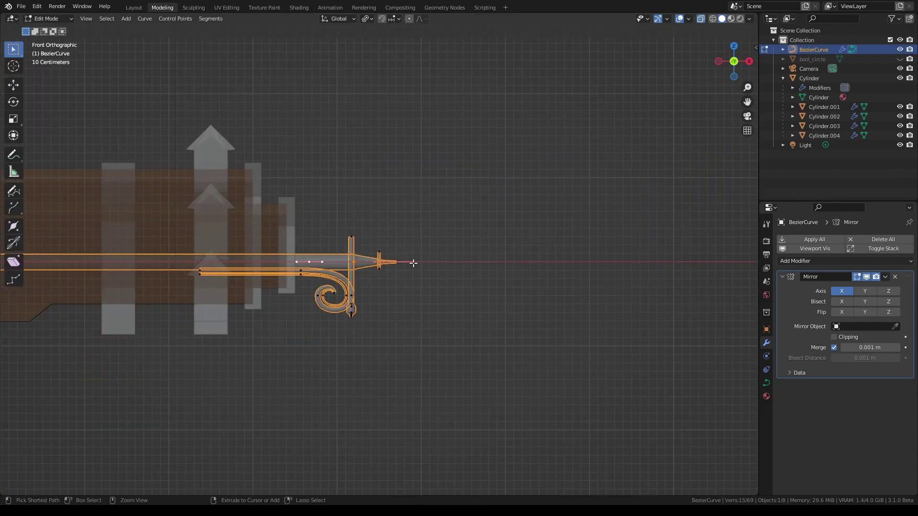
click(422, 234)
scroll(367, 185, up, 4)
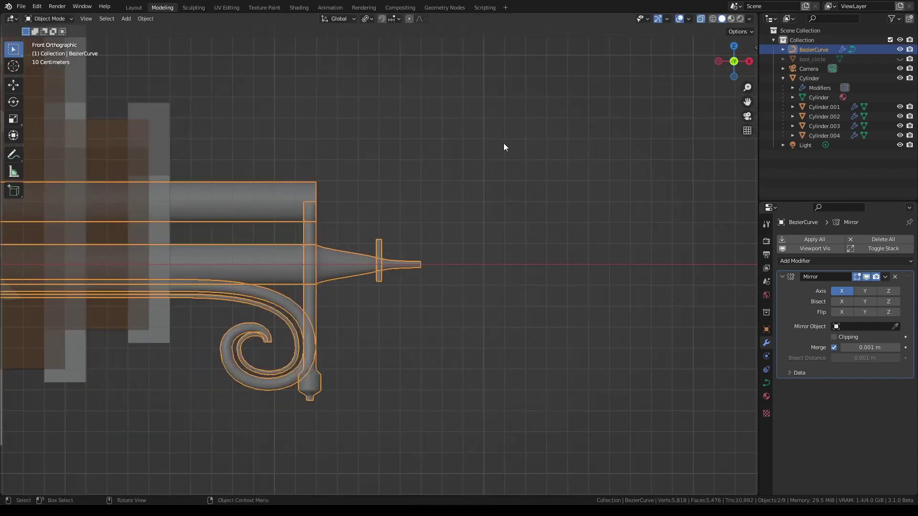
Shift the bar points along X and save the file again
key(x)
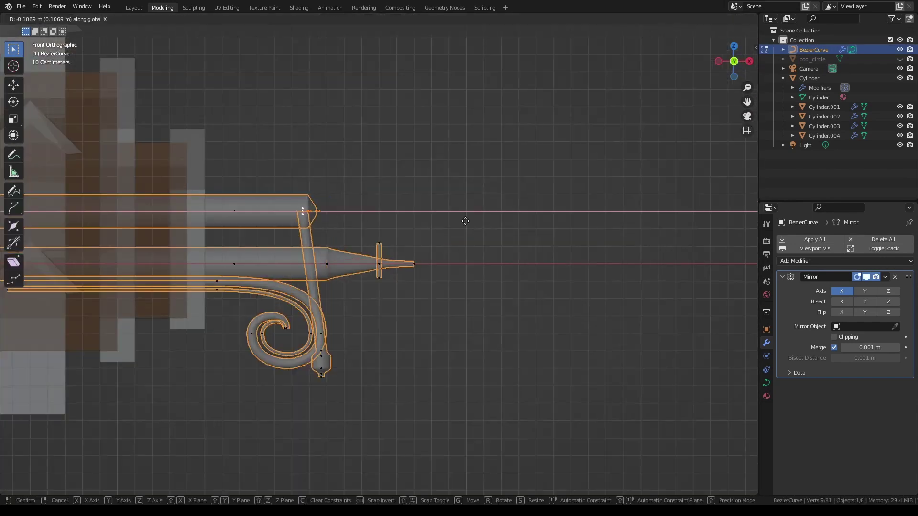
key(Tab)
key(Tab)
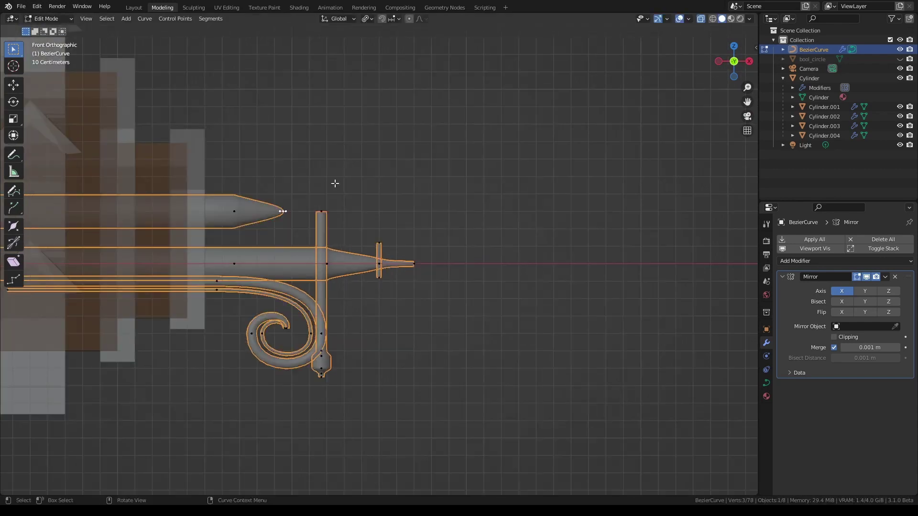
key(Tab)
key(Tab)
key(Tab)
key(ctrl+s)
middle_drag(441, 231, 529, 148)
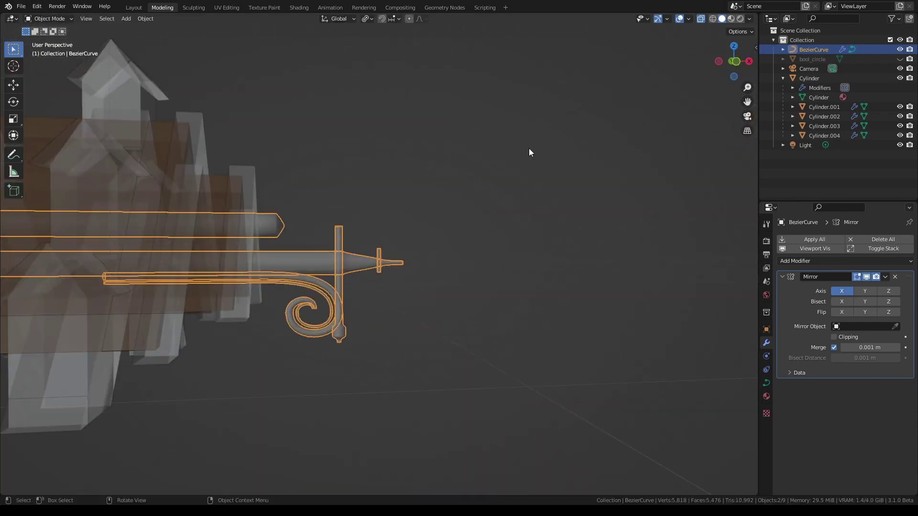
key(KP_1)
scroll(311, 232, down, 2)
scroll(545, 302, up, 2)
key(Tab)
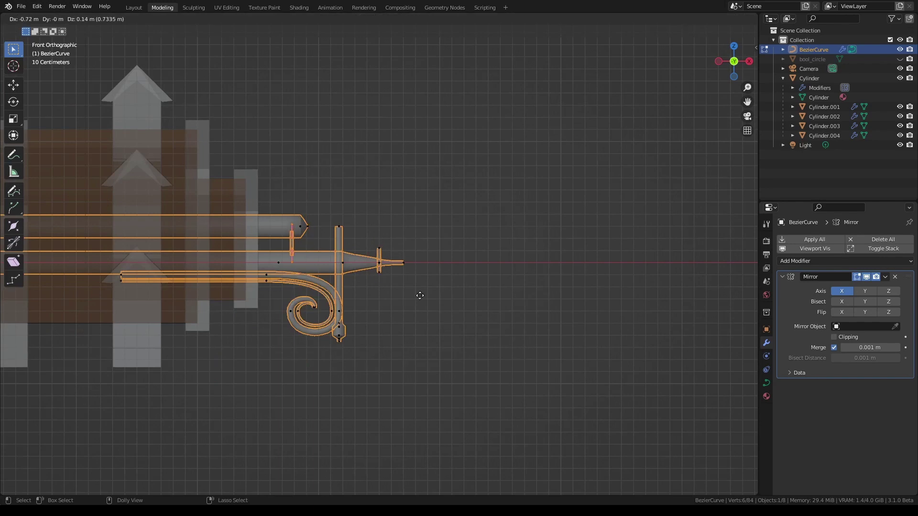
Move duplicated rail points into place as thin vertical bars between the rails
click(420, 295)
scroll(420, 296, up, 4)
scroll(465, 262, up, 3)
key(g)
click(492, 332)
scroll(447, 271, down, 2)
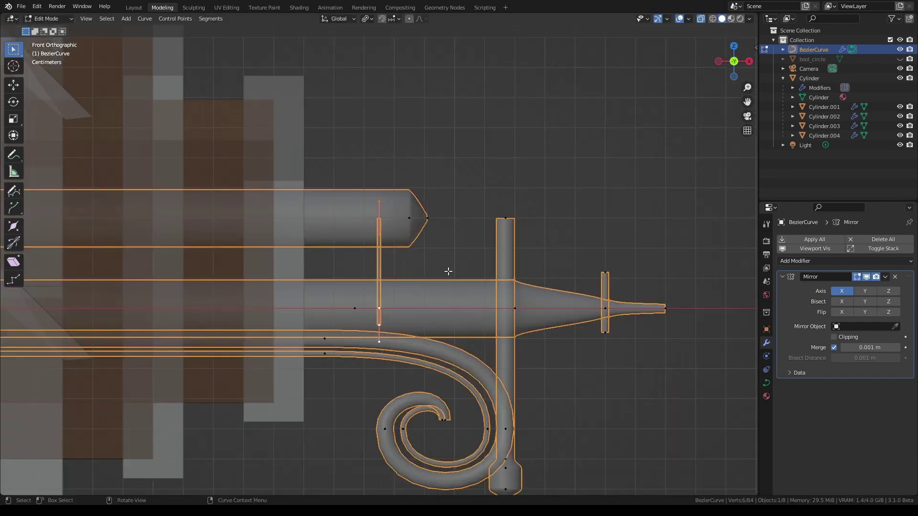
click(419, 280)
mouse_move(419, 279)
middle_down()
mouse_move(607, 196)
mouse_move(477, 172)
middle_up()
key(KP_1)
Inspect the row of bars between the rails from the front and in 3D
scroll(607, 196, up, 1)
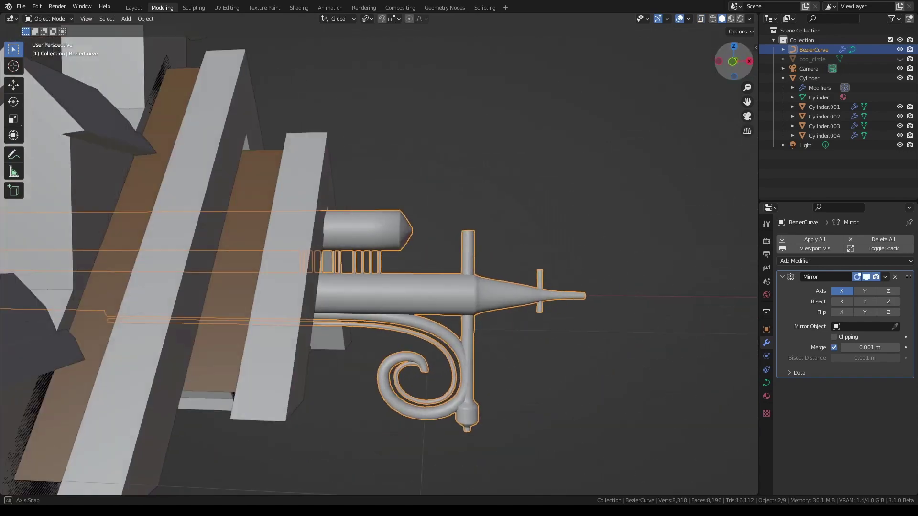
key(KP_1)
scroll(491, 234, down, 2)
scroll(492, 235, up, 2)
scroll(492, 235, down, 3)
middle_drag(491, 235, 498, 229)
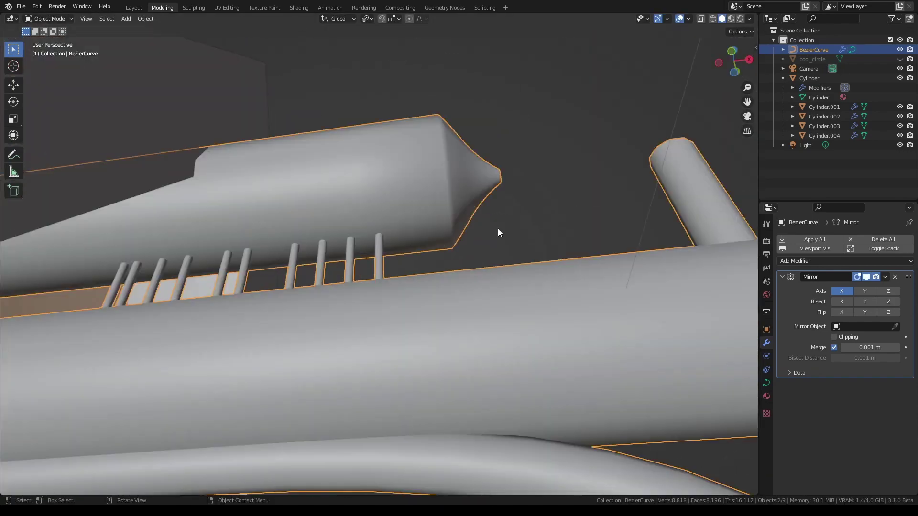
key(Tab)
scroll(497, 229, down, 4)
key(KP_1)
scroll(575, 275, up, 4)
key(Tab)
scroll(575, 275, down, 1)
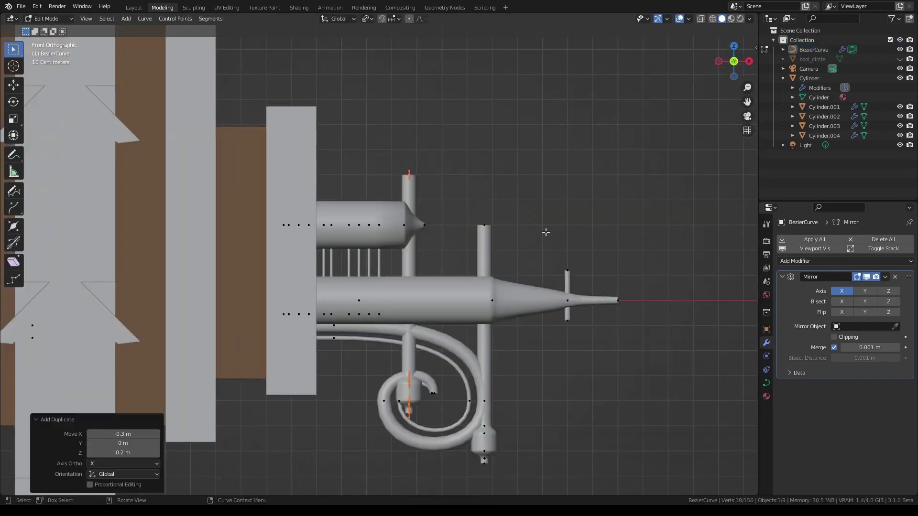
Undo the misplaced duplicate and raise the finial stem straight up
key(ctrl+z)
scroll(478, 233, down, 4)
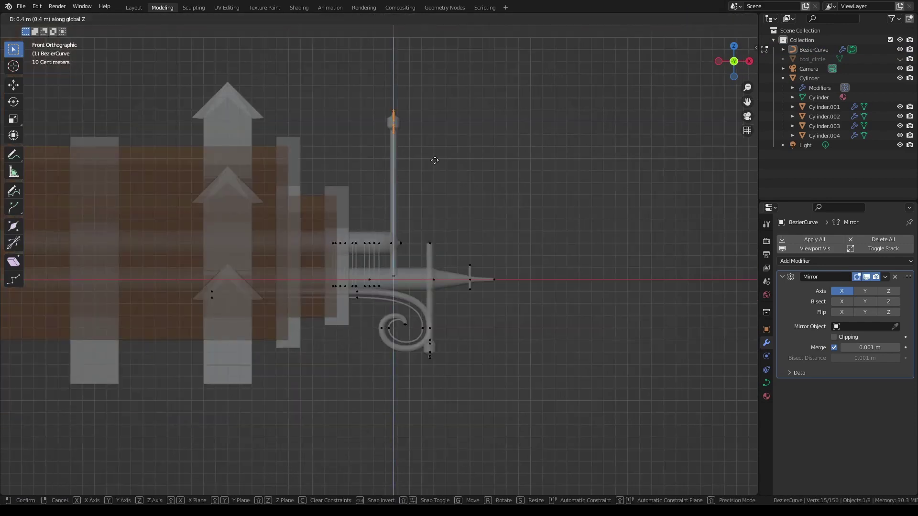
key(Escape)
key(ctrl+z)
scroll(418, 123, up, 5)
scroll(397, 255, down, 2)
key(Tab)
scroll(508, 313, down, 6)
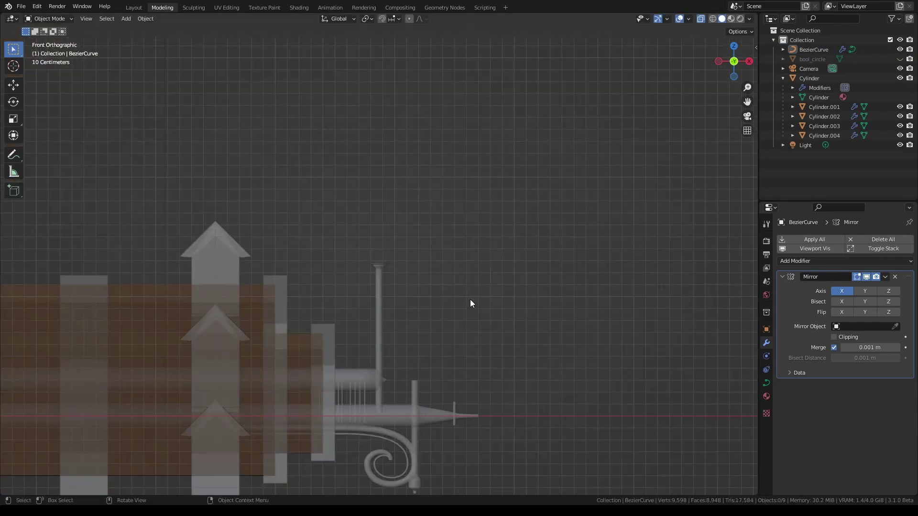
scroll(469, 299, up, 2)
Subdivide the finial stem, raise the new point, and taper it into a flared cup top
click(466, 421)
scroll(421, 334, up, 2)
right_click(381, 241)
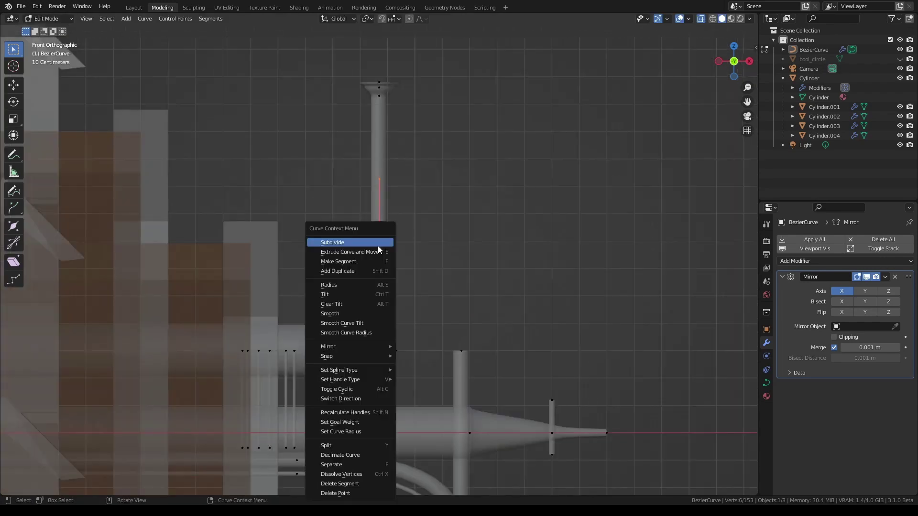
click(381, 244)
scroll(397, 267, up, 2)
click(403, 276)
scroll(431, 248, down, 3)
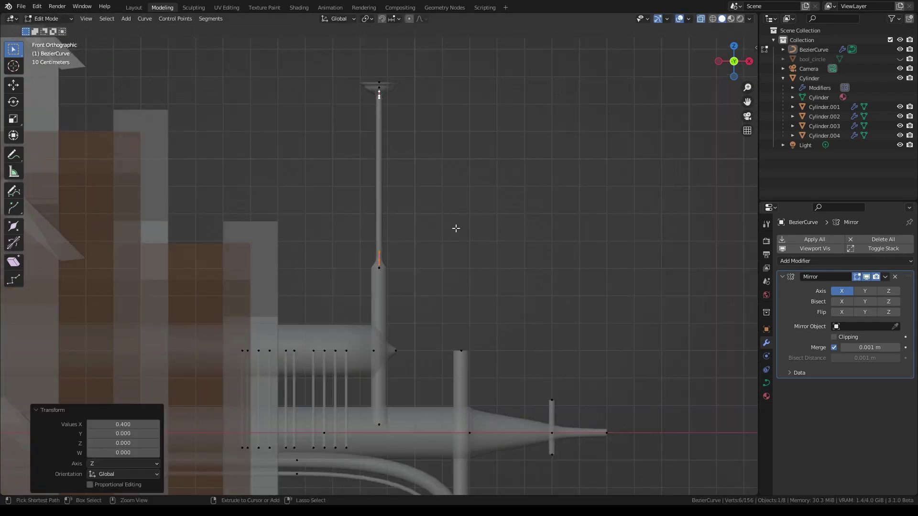
key(alt+s)
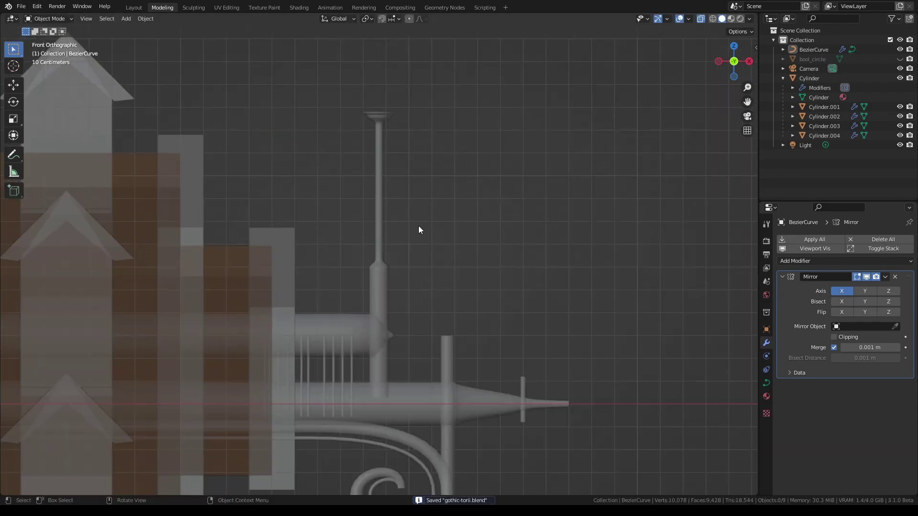
key(Tab)
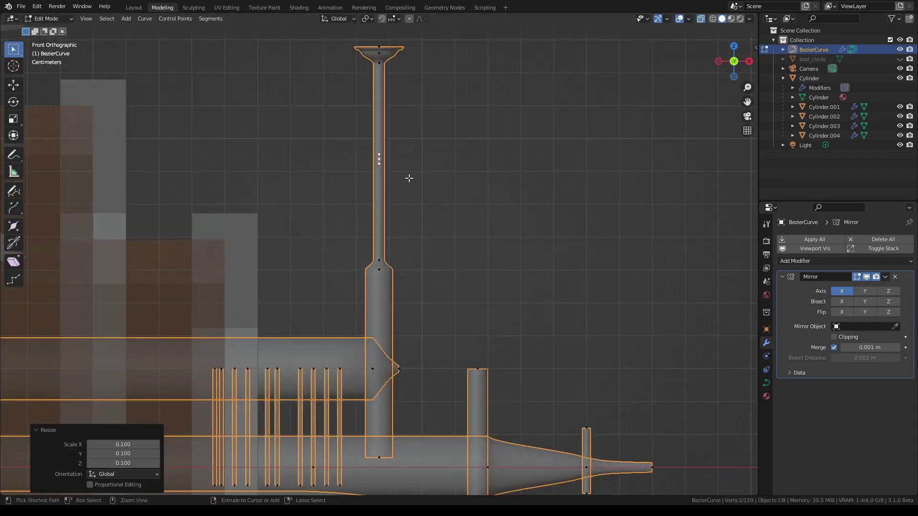
Inspect the finial post in object mode and front view
key(Tab)
scroll(464, 151, down, 3)
middle_drag(414, 273, 421, 287)
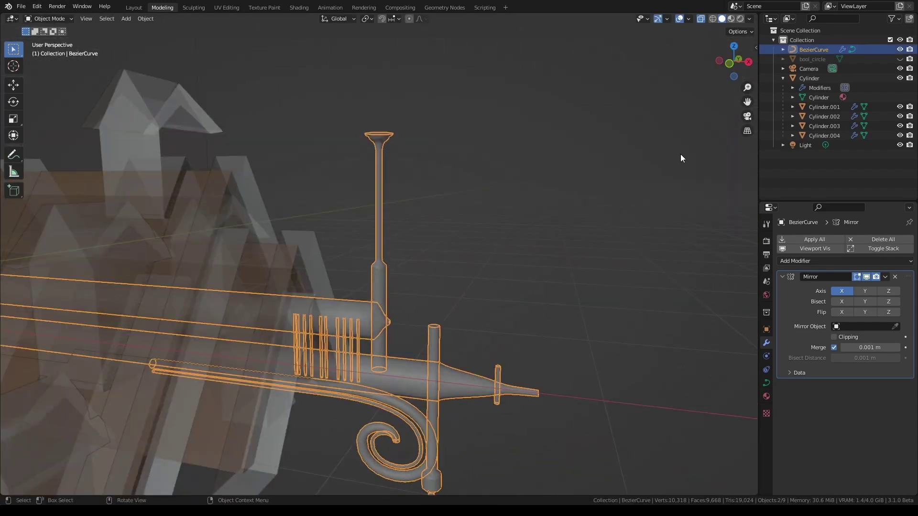
key(KP_1)
scroll(576, 248, down, 2)
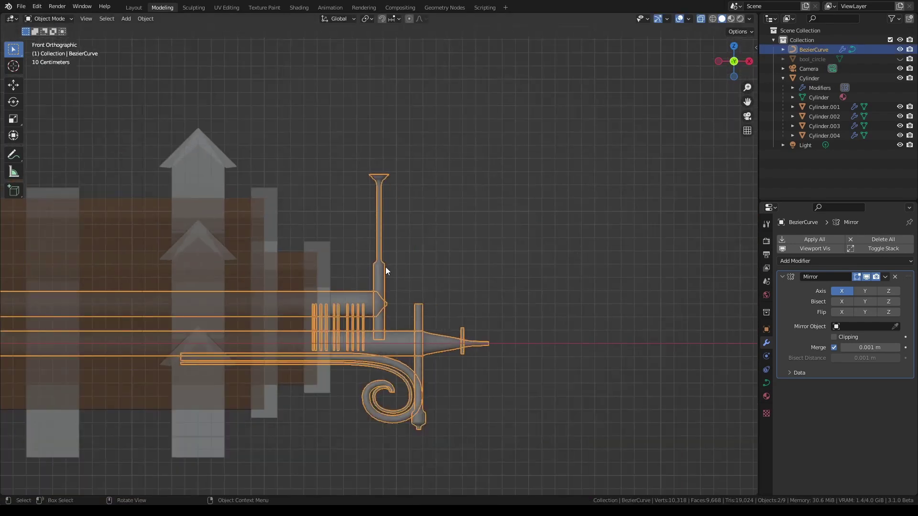
key(Tab)
scroll(386, 266, up, 3)
Duplicate a rail point to start a curved brace
key(shift+d)
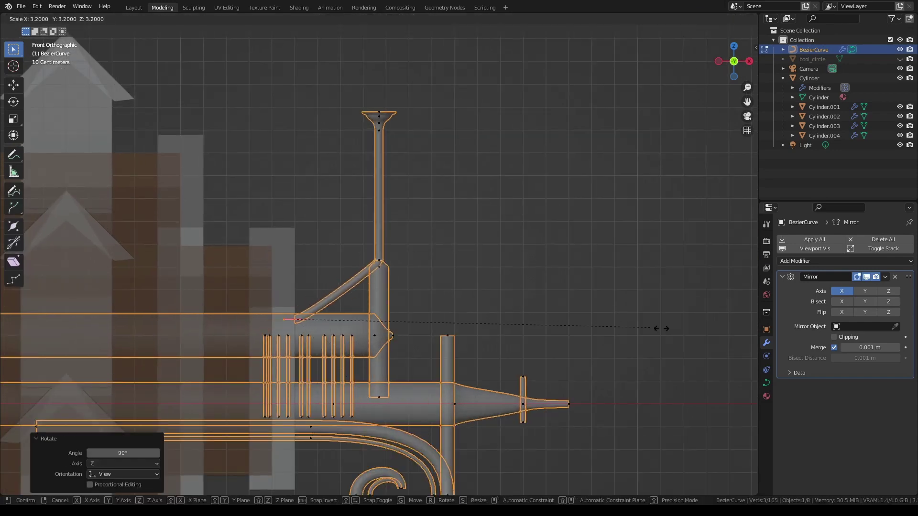
key(Escape)
key(Escape)
key(Tab)
scroll(662, 114, down, 2)
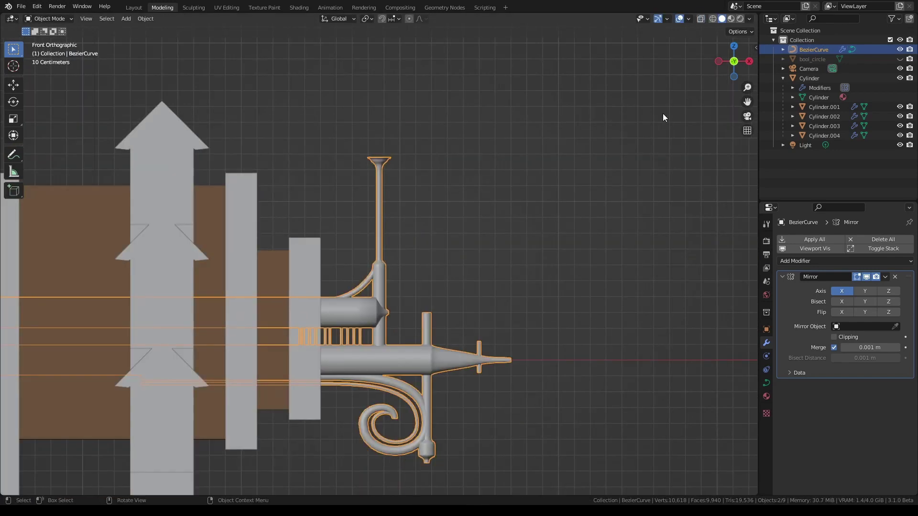
key(Tab)
scroll(409, 213, up, 3)
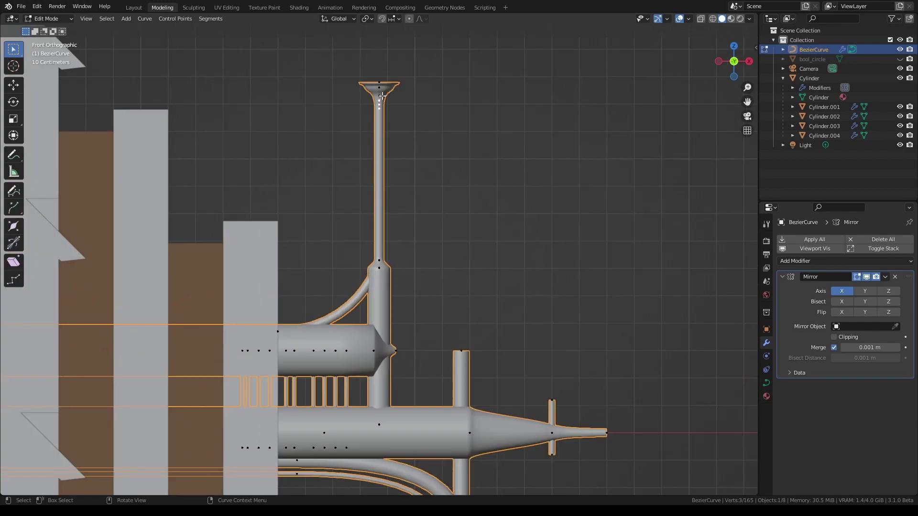
Move and thin the brace so it arches up to the spike, then view it in perspective
key(g)
key(Escape)
key(alt+s)
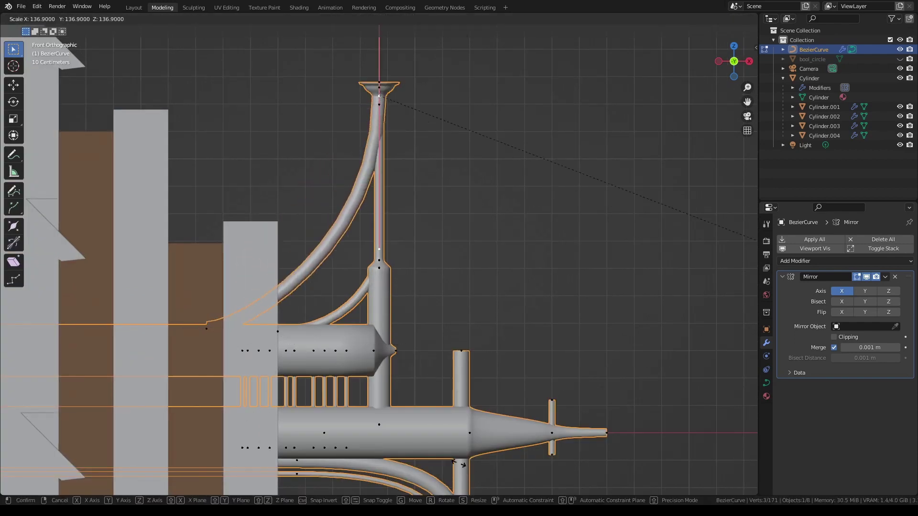
key(Escape)
middle_drag(421, 125, 477, 144)
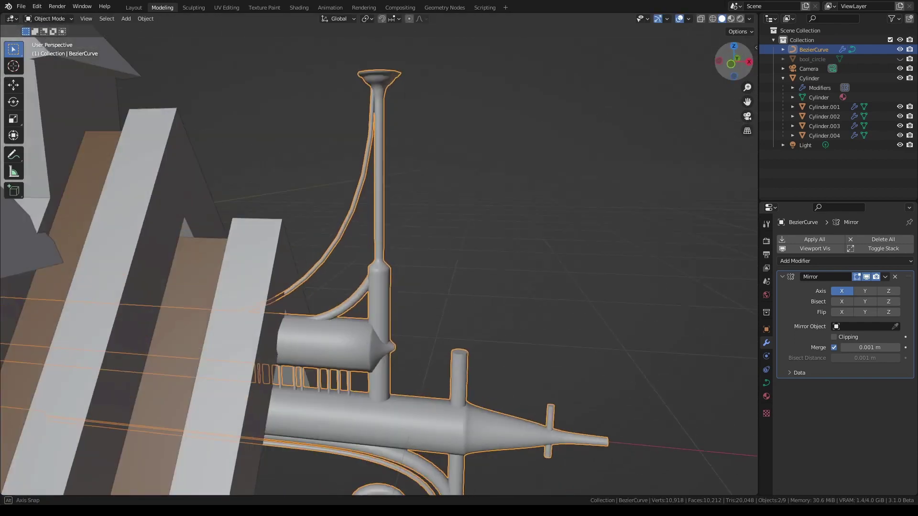
key(Tab)
scroll(459, 239, down, 3)
Assign the paint_black material to the ironwork BezierCurve
click(814, 49)
click(766, 396)
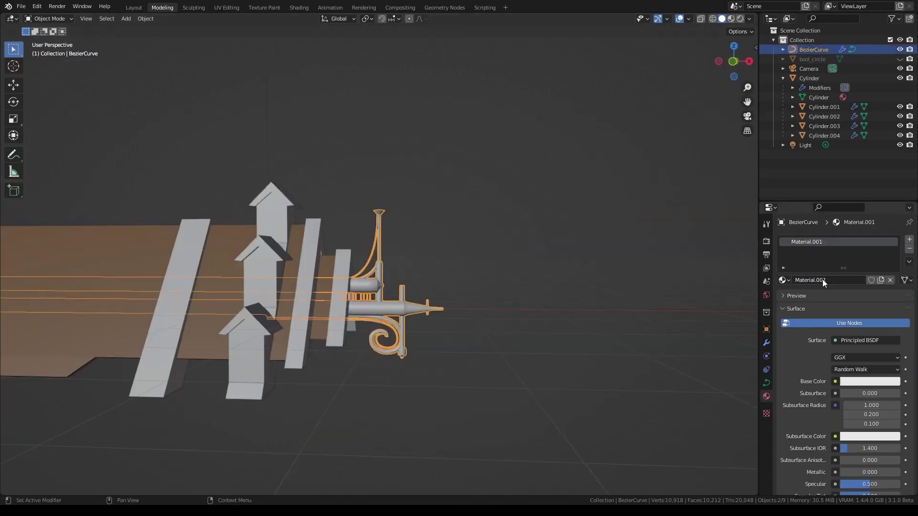
key(Return)
click(544, 253)
Enable Clipping on the ironwork's Mirror modifier and rescale the selected curve points
key(KP_1)
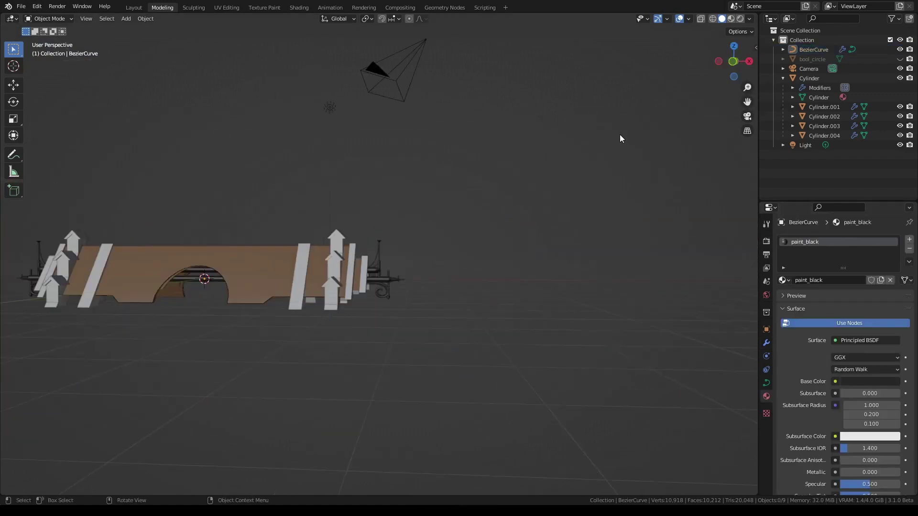
scroll(246, 356, up, 5)
scroll(297, 306, down, 6)
scroll(298, 306, down, 1)
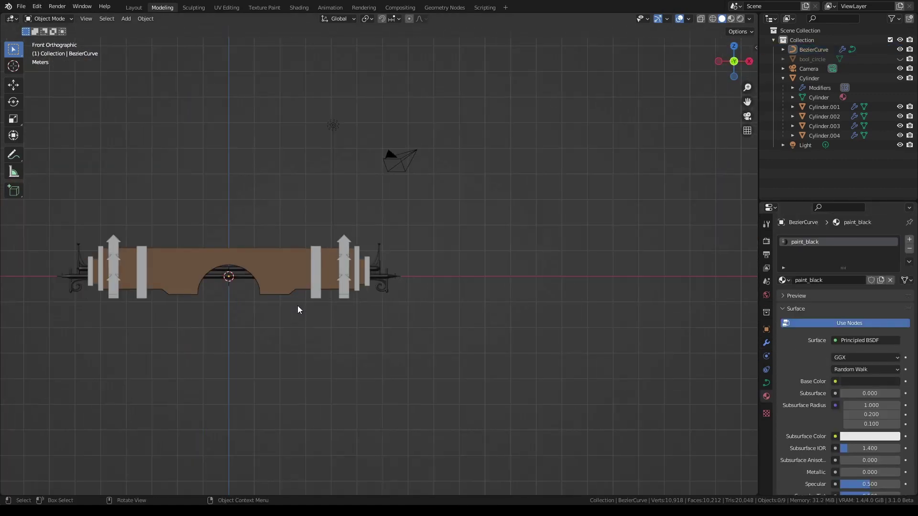
key(Tab)
scroll(384, 317, up, 5)
click(766, 343)
key(s)
scroll(459, 365, up, 3)
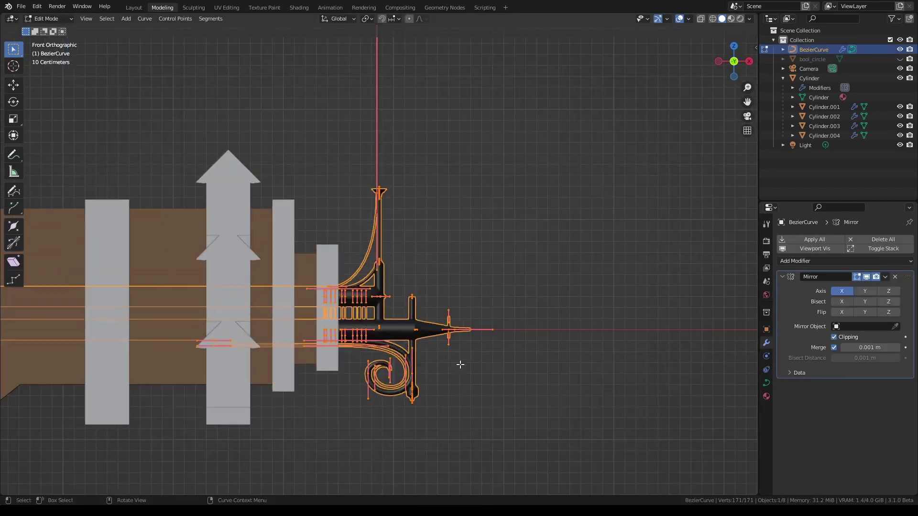
click(639, 442)
scroll(423, 335, down, 4)
scroll(429, 335, down, 2)
key(Tab)
Check the gate from side and front views and save gothic-torii.blend
middle_drag(429, 334, 550, 213)
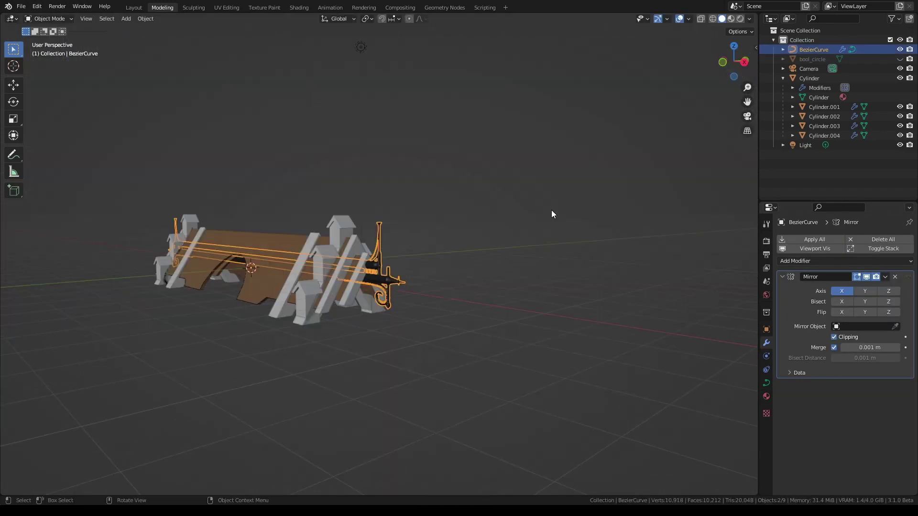
key(KP_3)
key(KP_1)
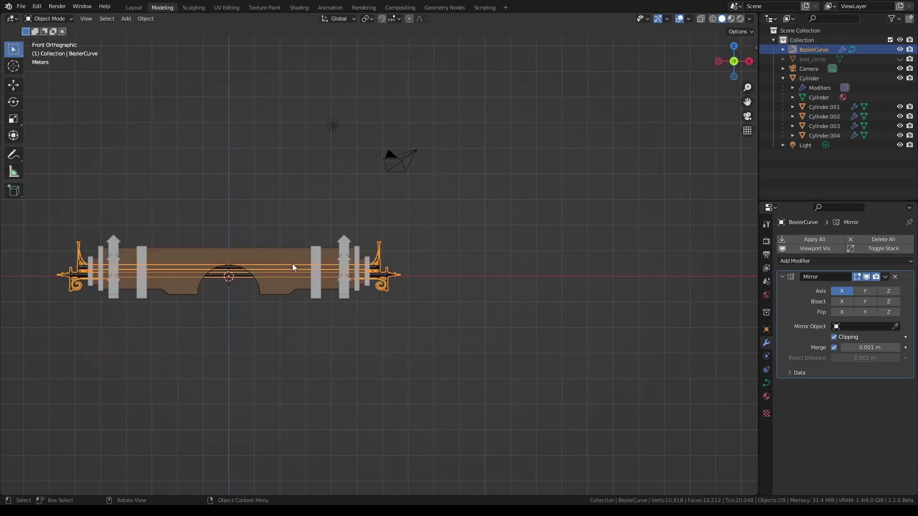
key(ctrl+s)
middle_drag(305, 249, 382, 215)
key(KP_1)
scroll(457, 188, down, 2)
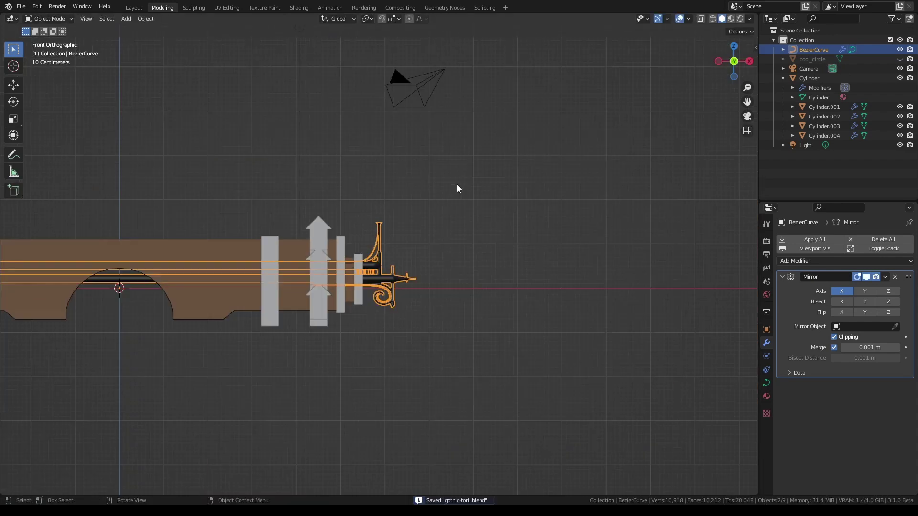
Rotate the selected curl points 145 degrees and move them into place
middle_drag(431, 243, 526, 278)
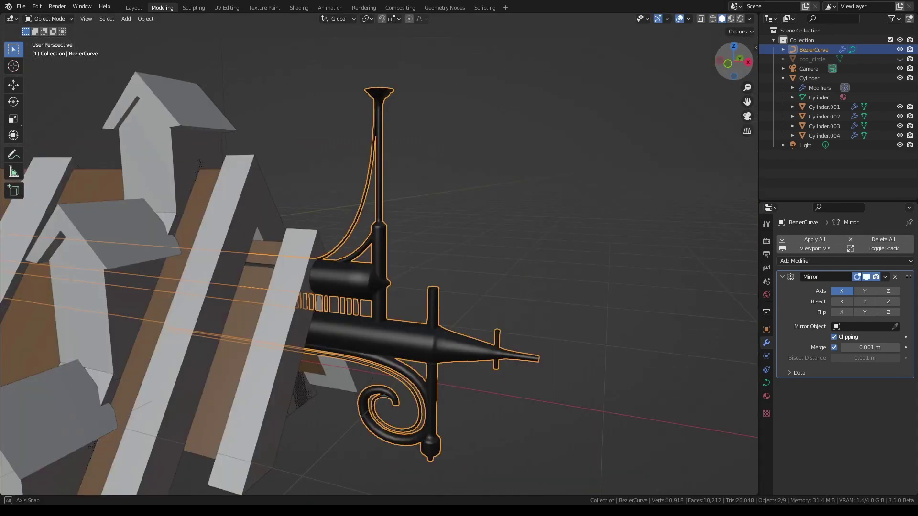
key(KP_1)
scroll(573, 296, up, 4)
scroll(640, 309, up, 2)
key(r)
key(1)
key(4)
key(5)
key(Return)
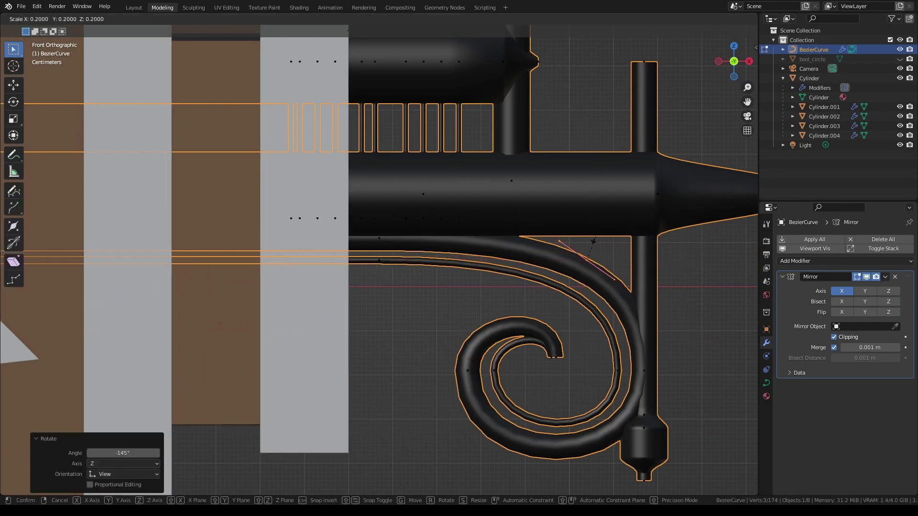
key(g)
click(692, 258)
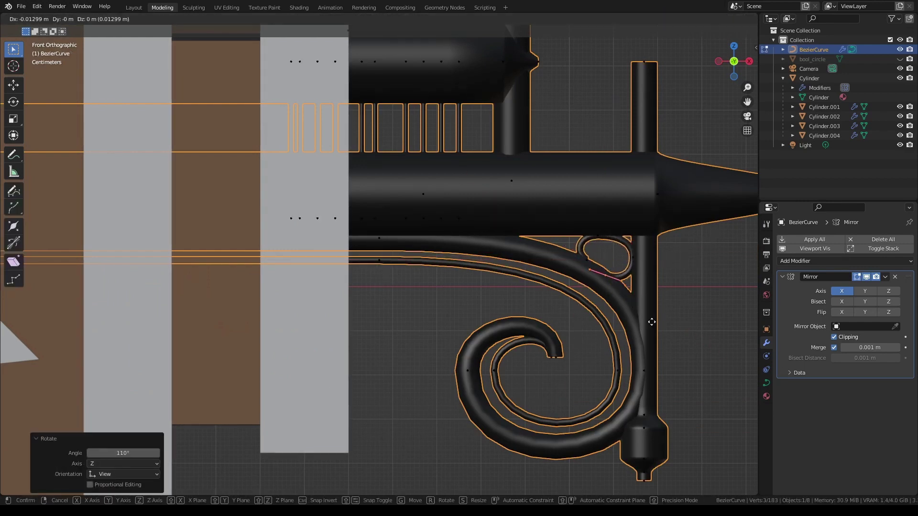
Extend the curl with a new point and shrink it into a small ring
key(g)
click(612, 268)
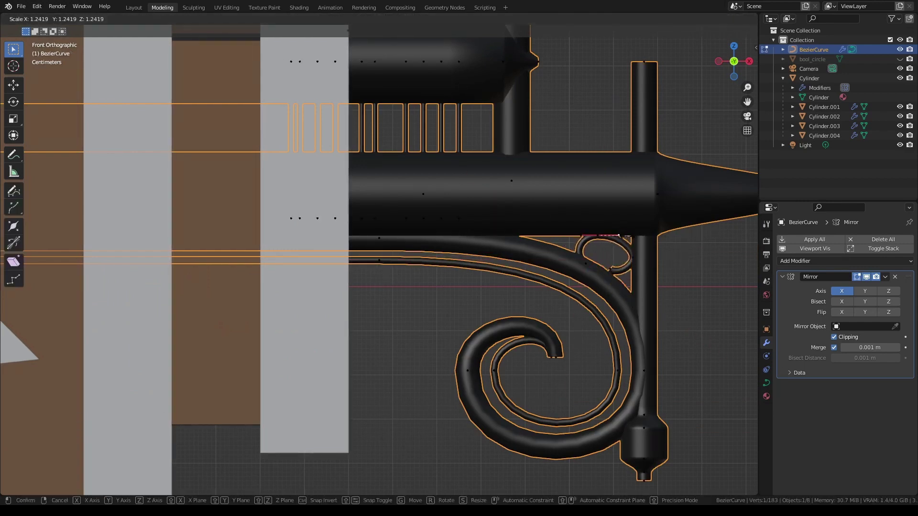
scroll(612, 268, up, 2)
key(s)
click(701, 264)
key(Tab)
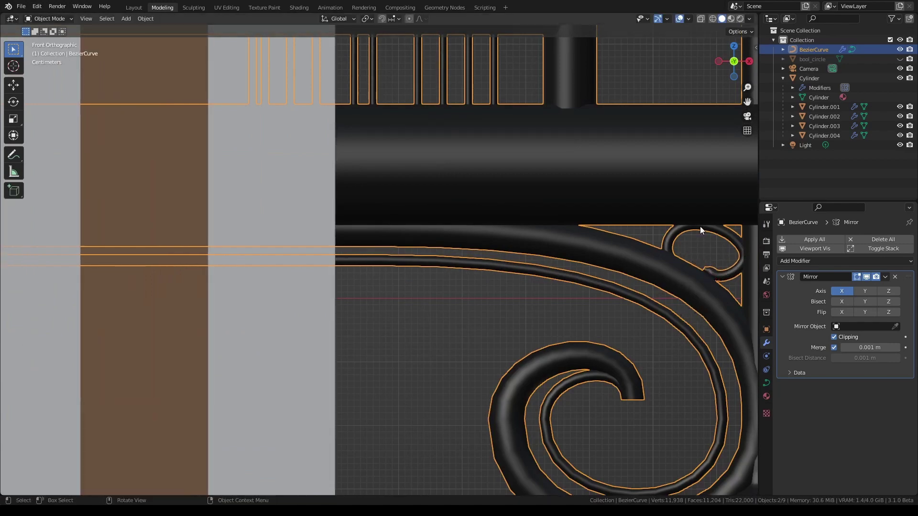
Inspect the railing from an orbit, then resume front-view editing of the curve points
key(Tab)
scroll(706, 253, down, 1)
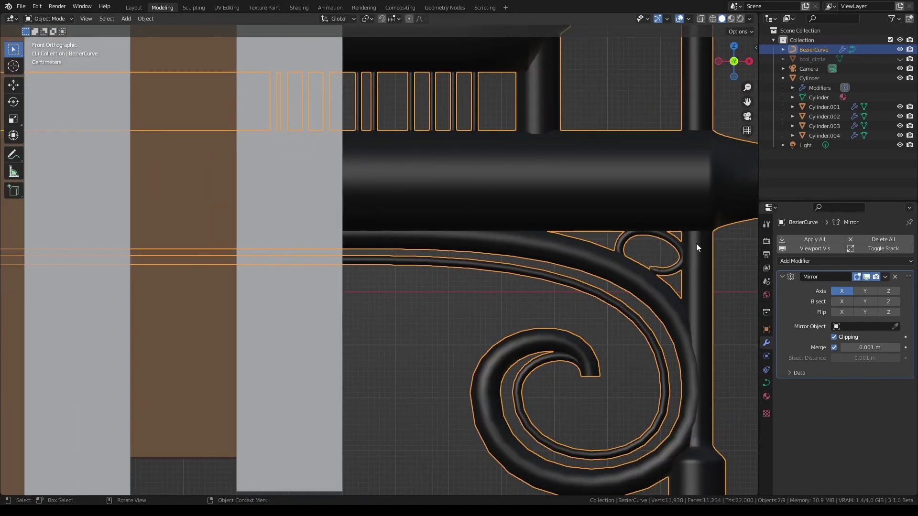
scroll(656, 254, down, 3)
middle_drag(552, 142, 488, 107)
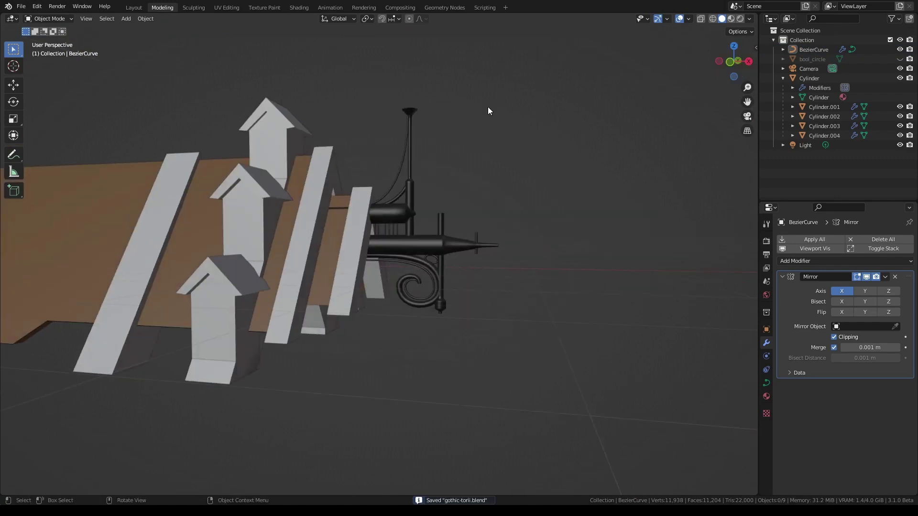
key(KP_1)
key(Tab)
scroll(406, 213, down, 5)
Place the duplicated rail section above the pillars as the top rail
click(429, 307)
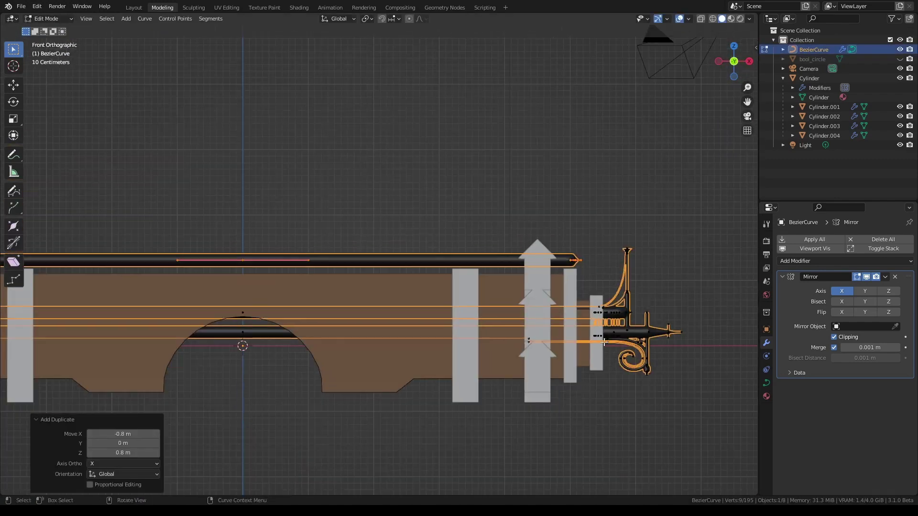
scroll(533, 290, up, 2)
key(Tab)
scroll(534, 290, down, 2)
scroll(533, 290, up, 3)
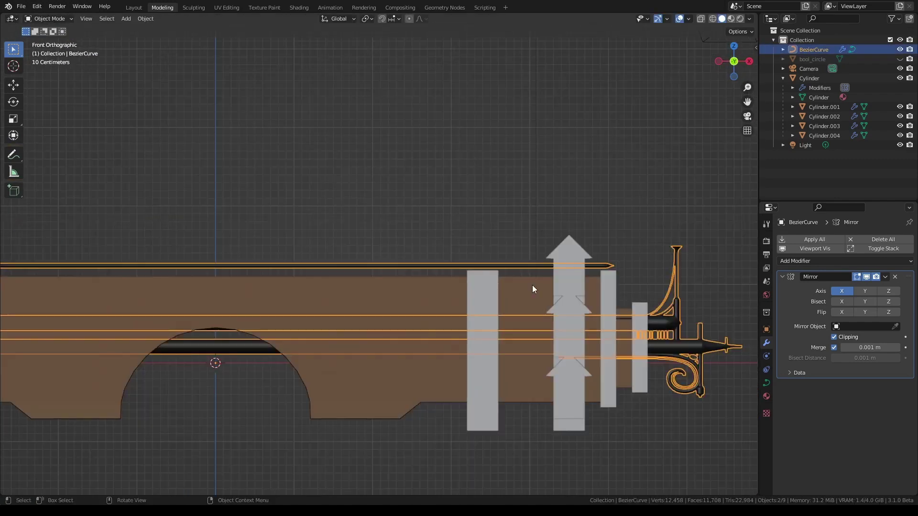
key(Tab)
scroll(532, 284, up, 5)
Move the upright post's end point into position and save the file
key(g)
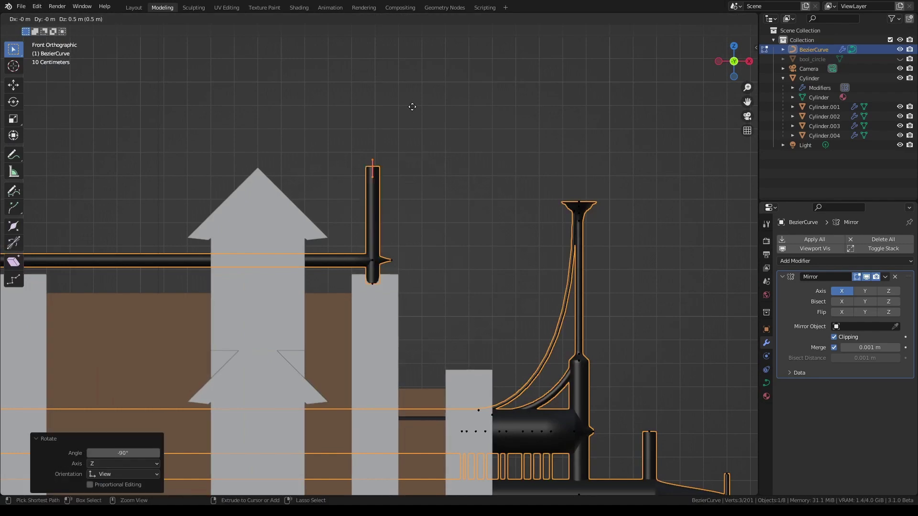
middle_drag(411, 106, 430, 154)
key(KP_1)
scroll(405, 223, up, 3)
key(g)
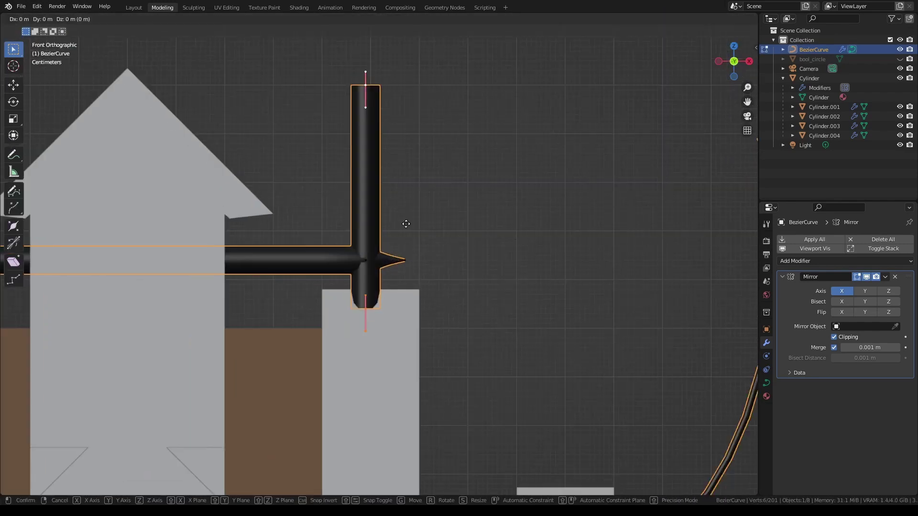
click(406, 224)
key(Tab)
scroll(394, 240, down, 4)
key(ctrl+s)
Try moving a post point down near the rail junction, then undo it
scroll(394, 239, up, 2)
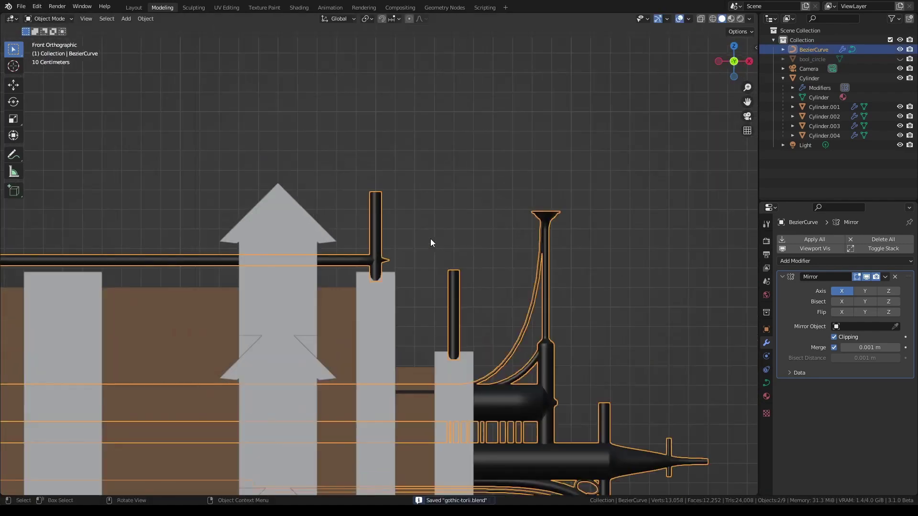
scroll(431, 243, down, 2)
scroll(461, 237, down, 3)
key(Tab)
scroll(462, 239, up, 3)
scroll(452, 254, up, 4)
key(g)
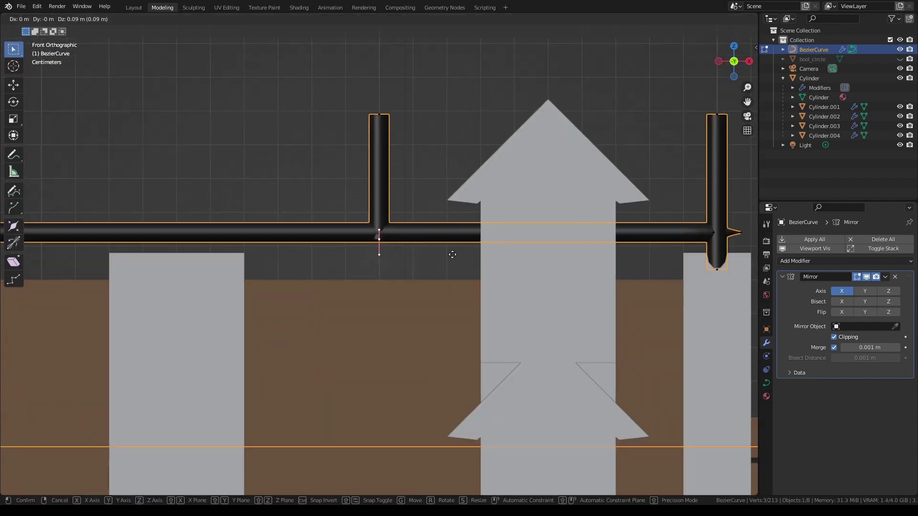
click(452, 254)
key(ctrl+z)
scroll(405, 239, up, 1)
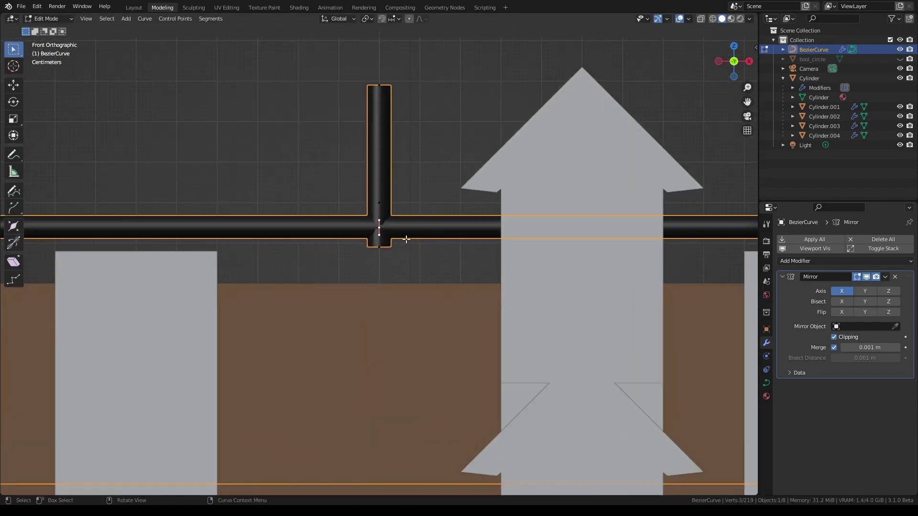
key(ctrl+z)
scroll(498, 244, up, 4)
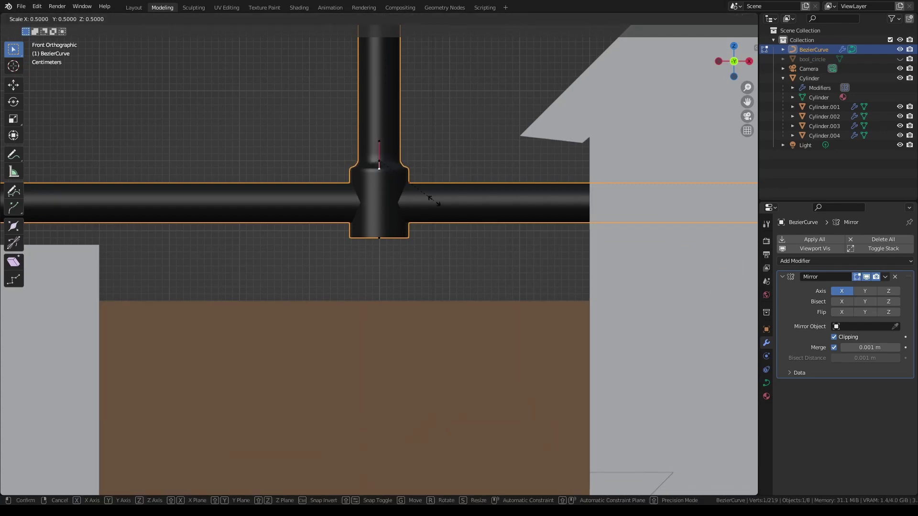
scroll(484, 248, up, 2)
View the whole railing, then return to editing the post's points
key(Tab)
scroll(518, 148, down, 6)
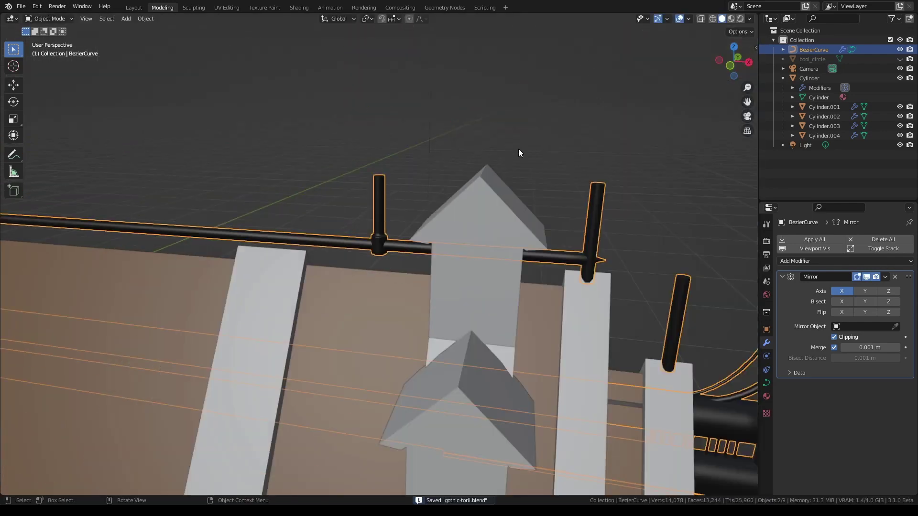
key(Tab)
scroll(467, 232, up, 1)
scroll(468, 231, down, 1)
key(Tab)
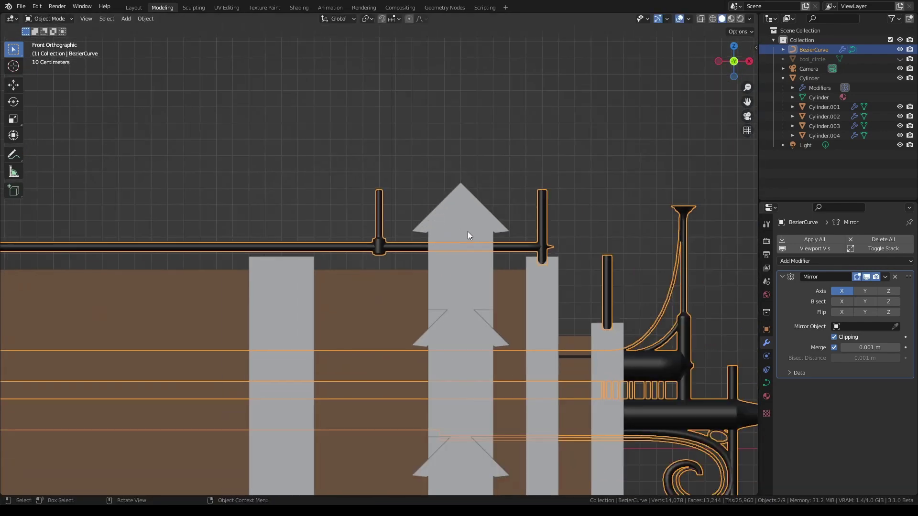
key(Tab)
scroll(448, 217, up, 5)
Widen the post top and extend it into a flared spearhead tip
key(alt+s)
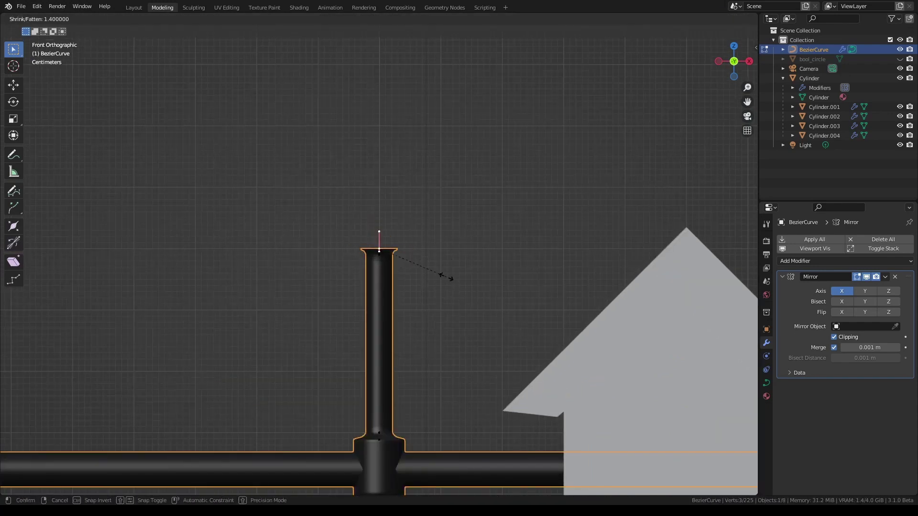
key(g)
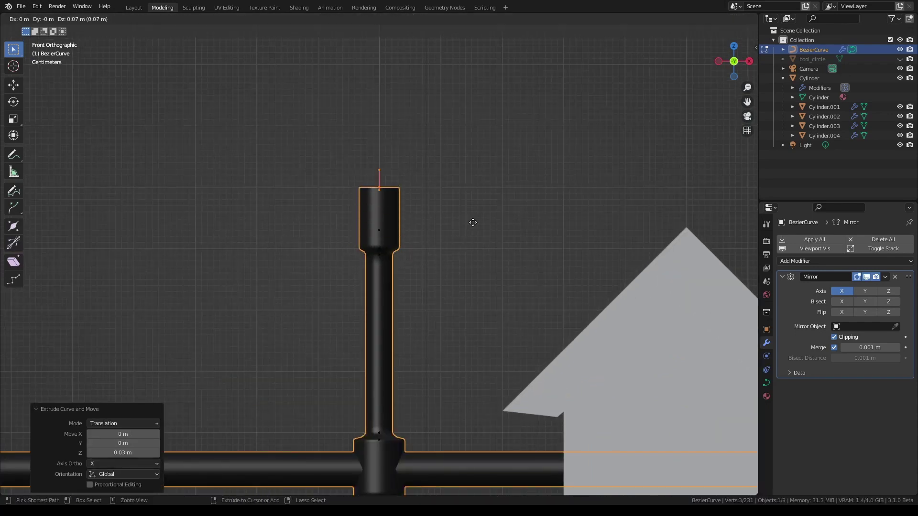
scroll(607, 263, up, 3)
key(s)
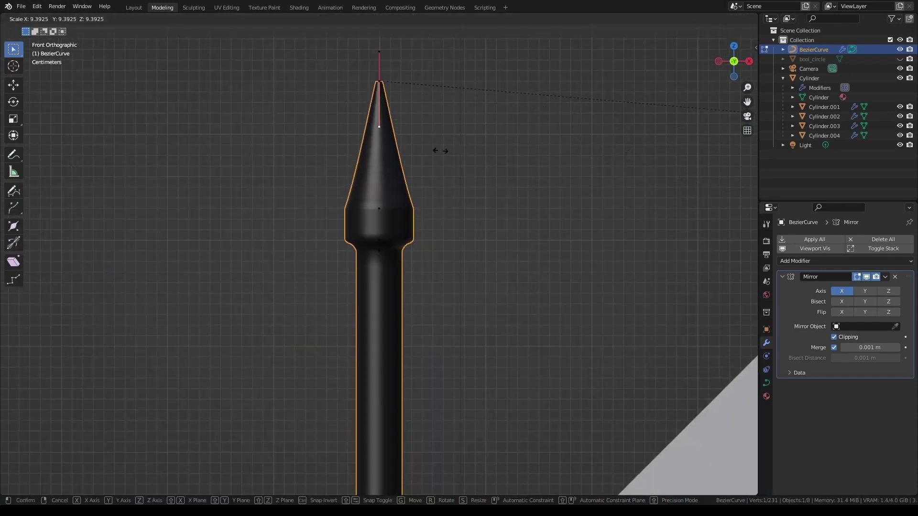
click(440, 151)
key(Tab)
scroll(425, 271, down, 8)
Pull a diagonal brace out from the spear post and curve it by scaling its handle
key(Tab)
scroll(424, 271, up, 5)
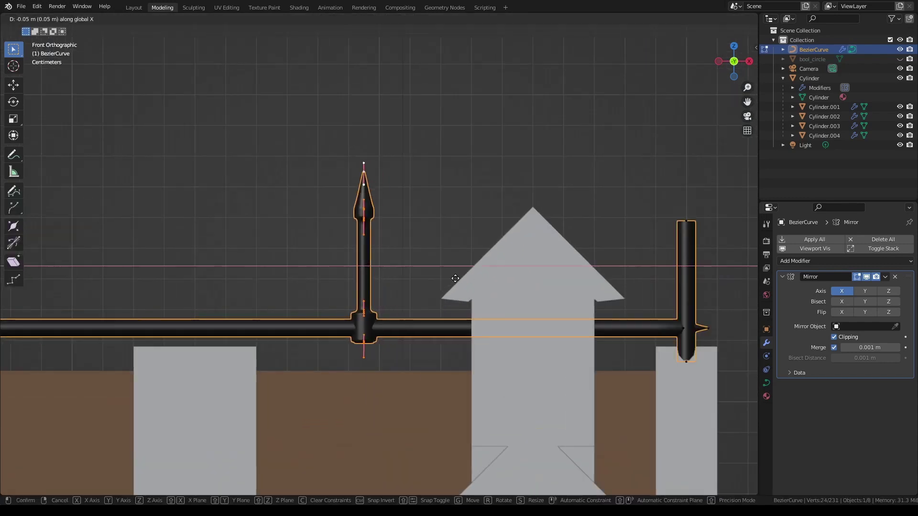
click(385, 229)
scroll(440, 275, down, 2)
key(g)
click(440, 275)
scroll(383, 263, up, 3)
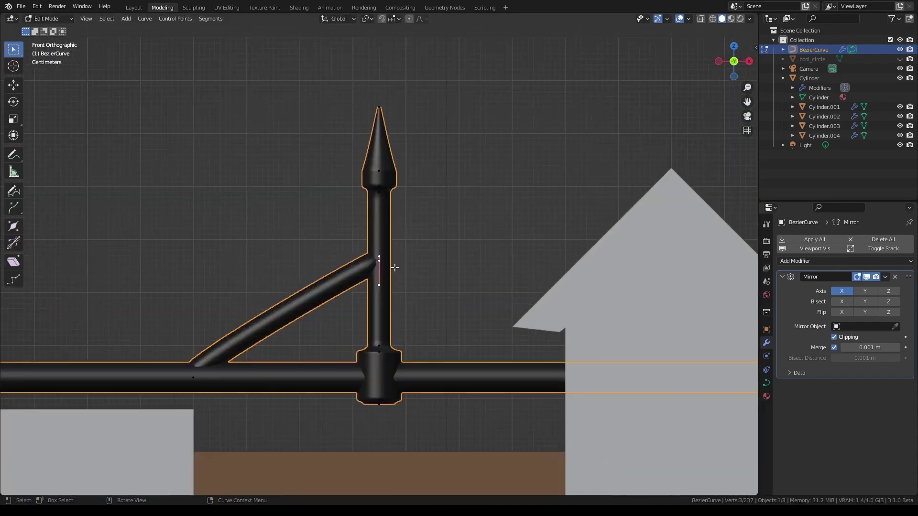
key(s)
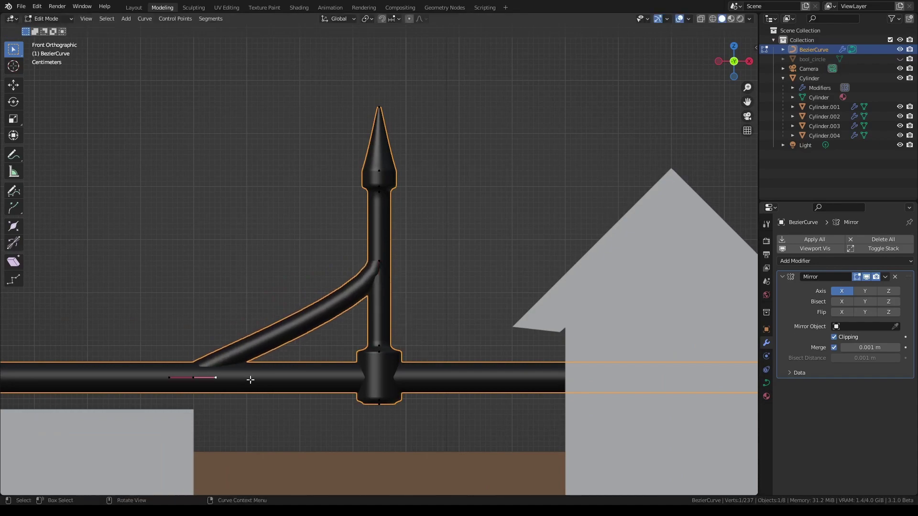
Mirror the brace to the opposite side and place the copied finial 0.55 m along the rail
scroll(416, 341, down, 3)
scroll(410, 266, up, 3)
click(379, 261)
scroll(395, 288, up, 1)
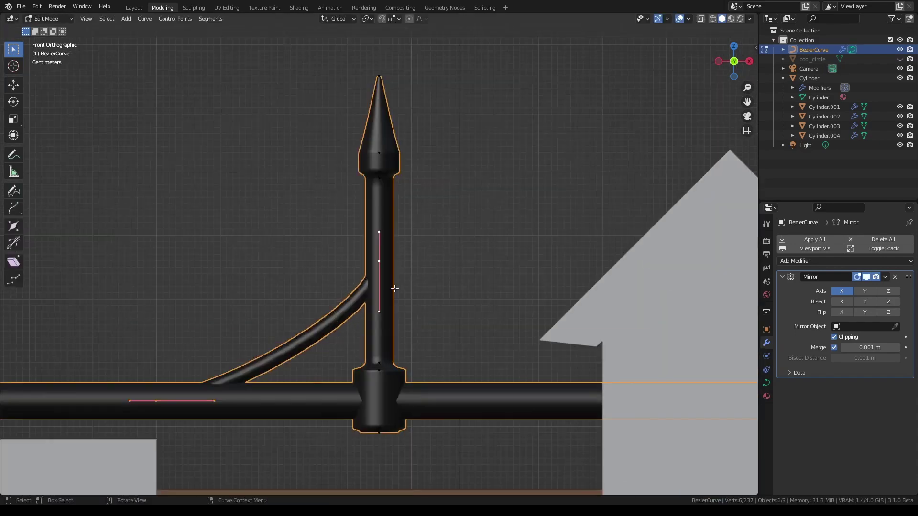
key(x)
scroll(469, 270, down, 3)
scroll(468, 270, down, 2)
scroll(471, 268, down, 2)
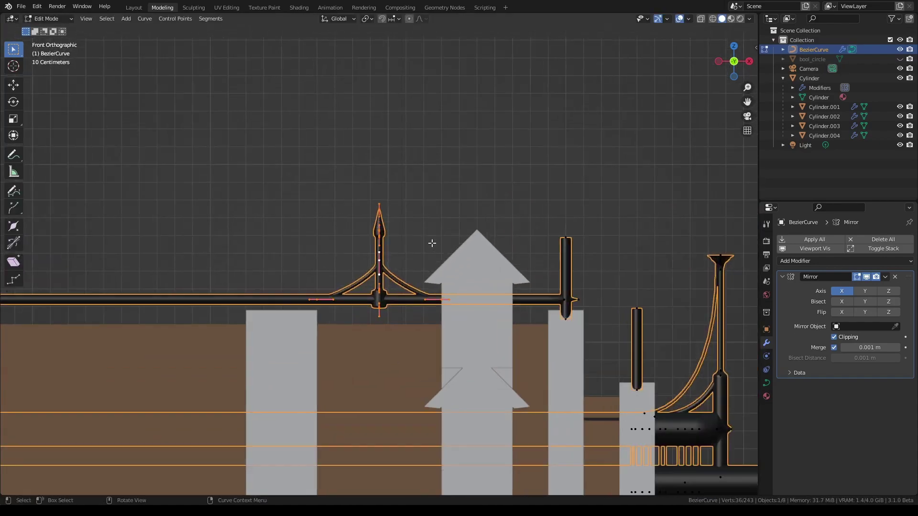
scroll(474, 267, down, 2)
scroll(474, 267, down, 1)
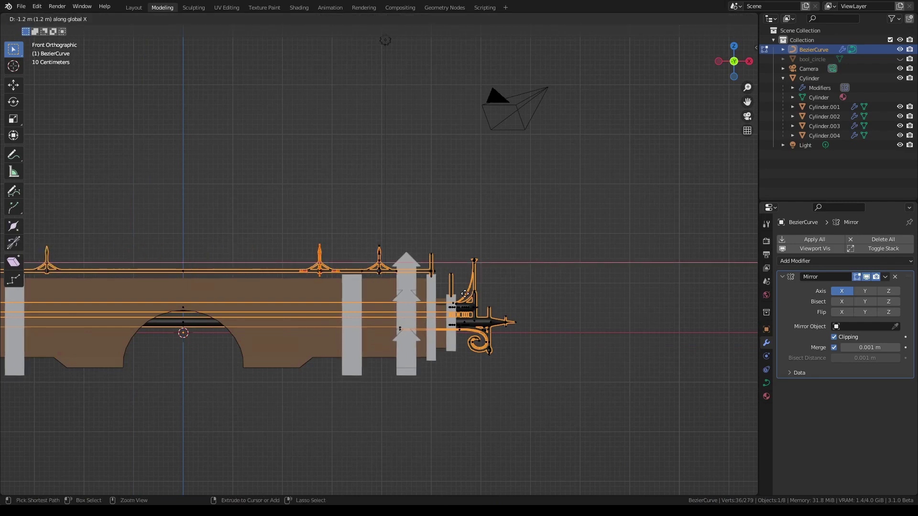
click(459, 295)
key(Tab)
scroll(358, 139, down, 3)
Thin the three-pronged ornament's tubes to 0.7 with Alt+S
middle_drag(358, 140, 492, 211)
key(Tab)
key(KP_1)
scroll(421, 229, up, 3)
key(KP_Decimal)
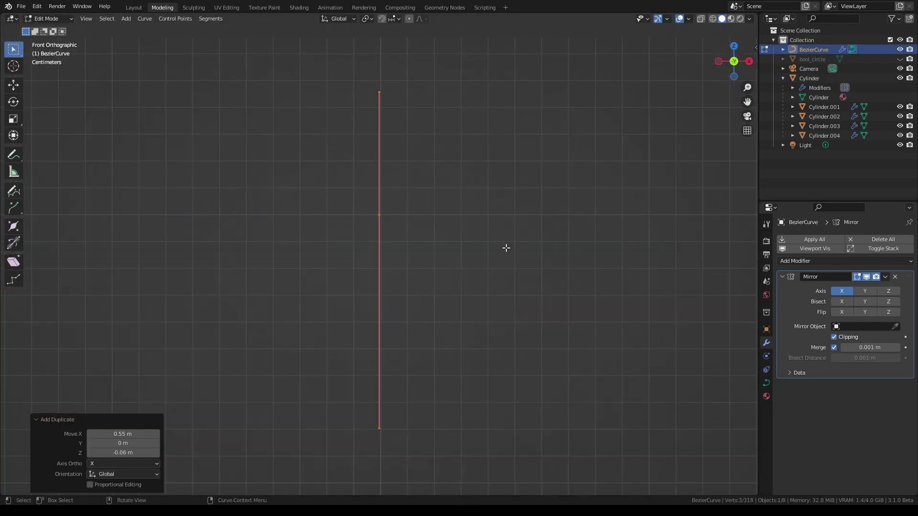
scroll(500, 244, down, 5)
scroll(462, 277, up, 4)
key(alt+s)
text(.7)
key(Return)
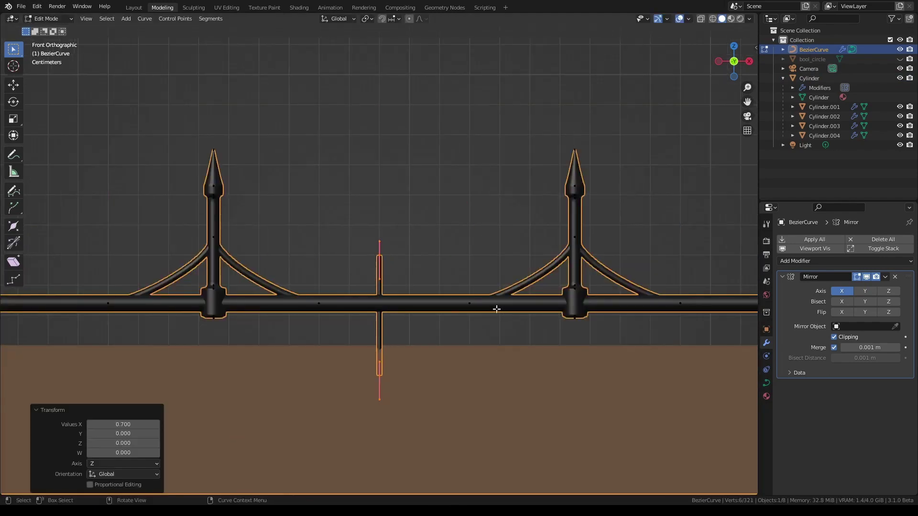
Tilt the ornament's leg into position and save the file
click(375, 271)
key(KP_Decimal)
scroll(446, 267, down, 6)
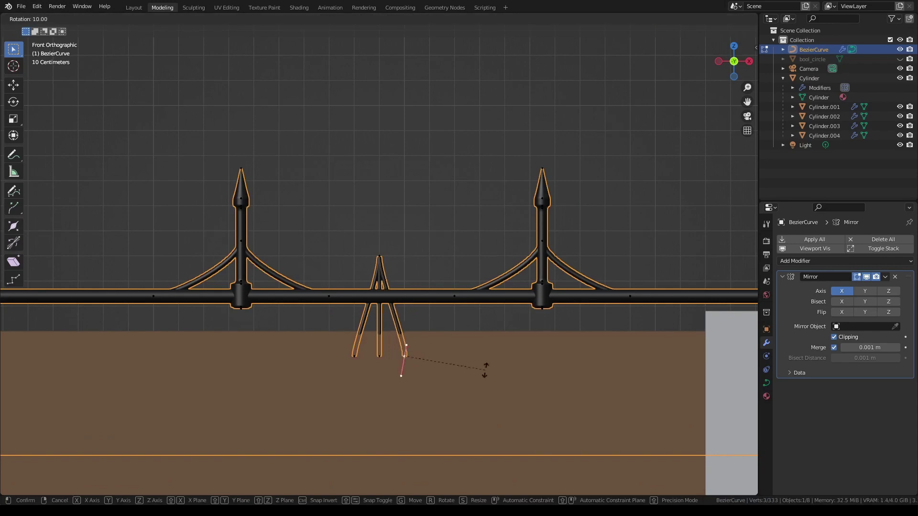
click(315, 252)
middle_drag(316, 252, 521, 174)
key(KP_1)
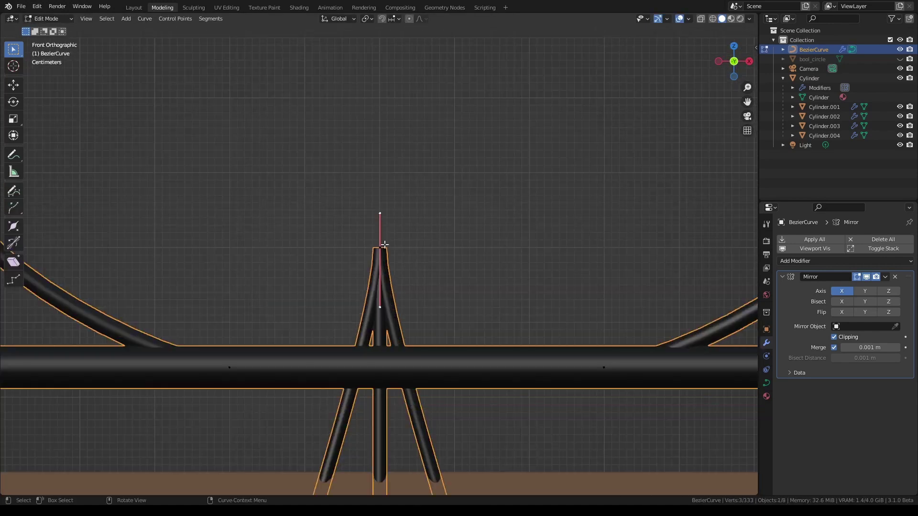
scroll(380, 225, down, 8)
key(Tab)
key(ctrl+s)
Preview the ironwork with overlays hidden, then restore the overlays
scroll(500, 211, up, 4)
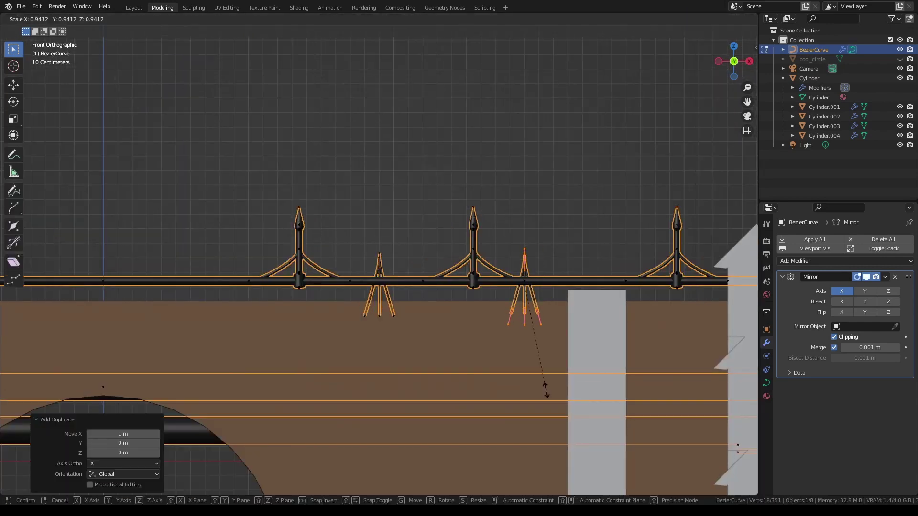
scroll(541, 347, down, 2)
drag(734, 61, 721, 72)
scroll(576, 180, up, 3)
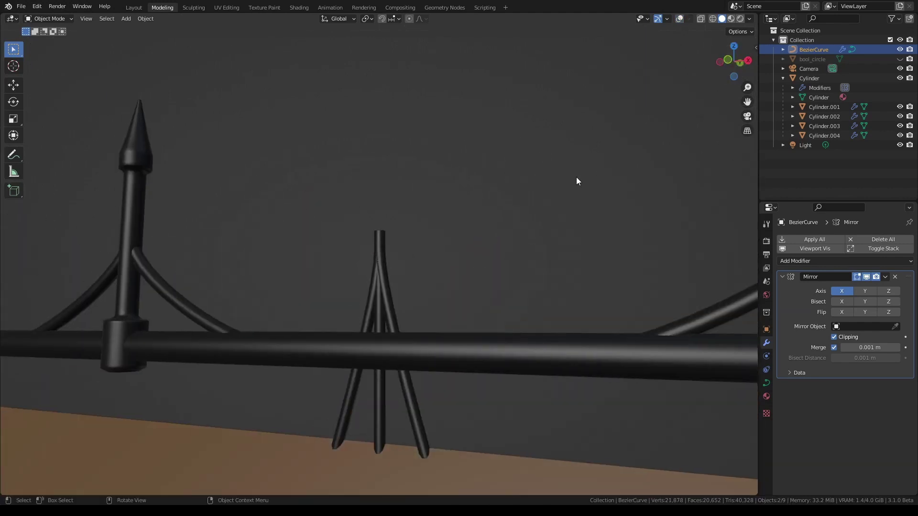
scroll(455, 271, down, 5)
key(alt+z)
key(shift+alt+z)
scroll(502, 198, up, 2)
Duplicate a tripod ornament on the rail curve and place the copy
scroll(473, 210, up, 3)
key(Tab)
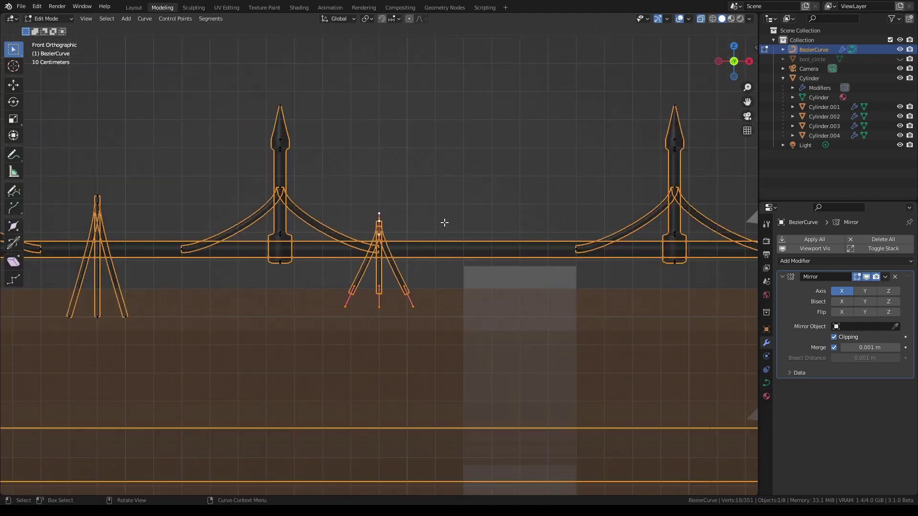
scroll(486, 254, down, 3)
key(shift+d)
click(392, 254)
scroll(211, 293, up, 4)
scroll(473, 243, down, 2)
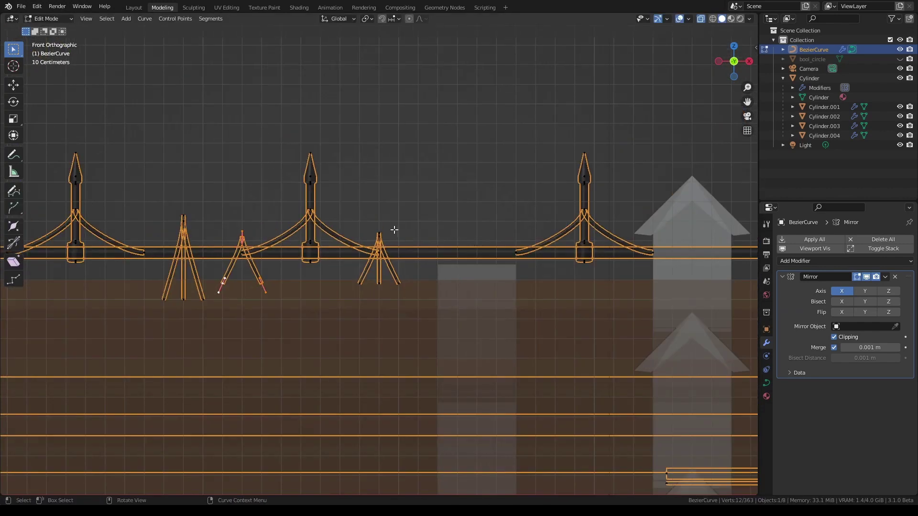
click(700, 19)
Place another spread-leg tripod copy and turn off the see-through display
scroll(497, 202, up, 4)
scroll(526, 239, down, 4)
key(shift+d)
click(435, 257)
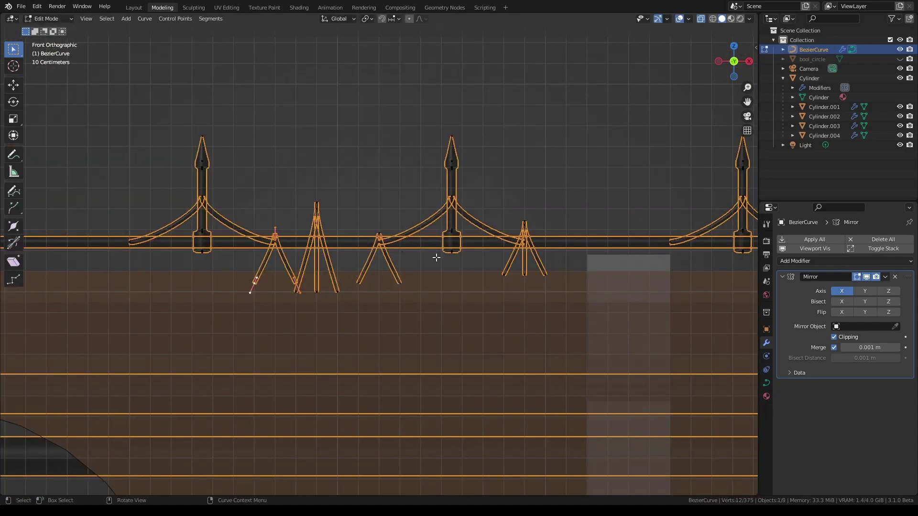
click(700, 18)
Nudge the selected leg ends sideways, then return to curve point editing
key(Tab)
scroll(362, 204, up, 4)
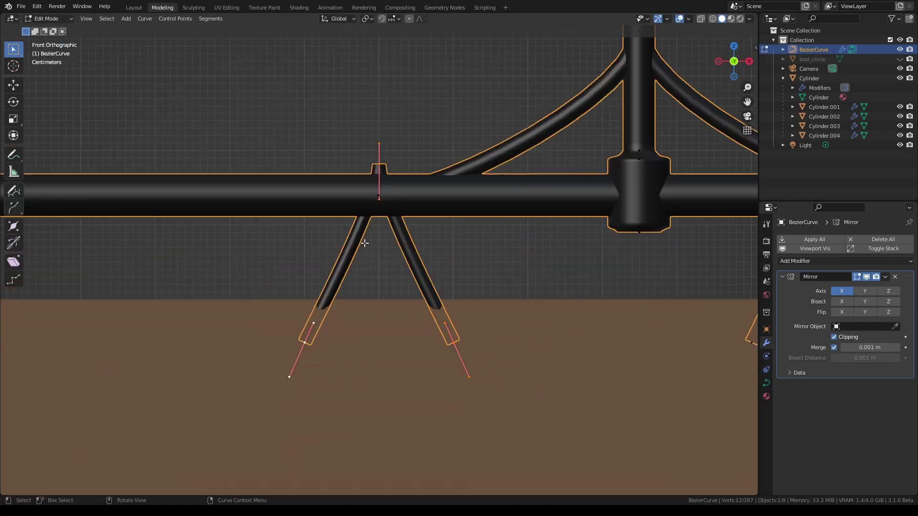
key(g)
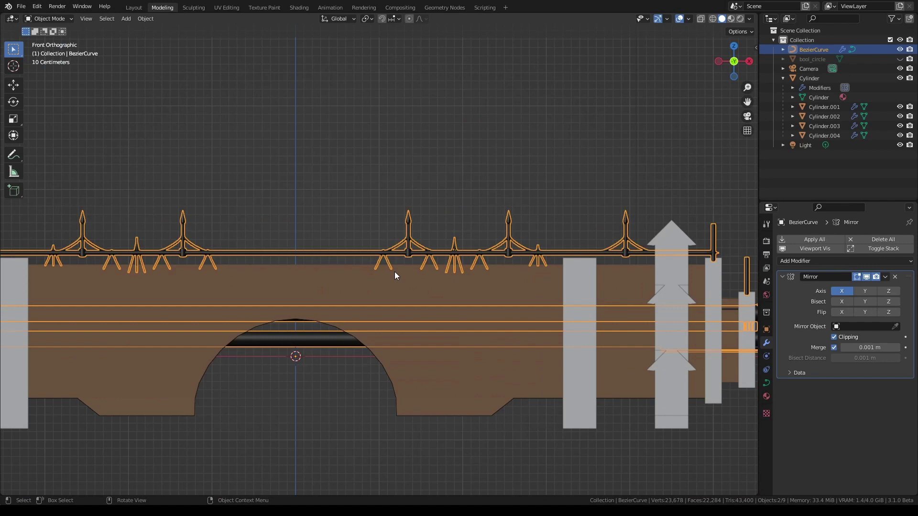
scroll(395, 272, up, 4)
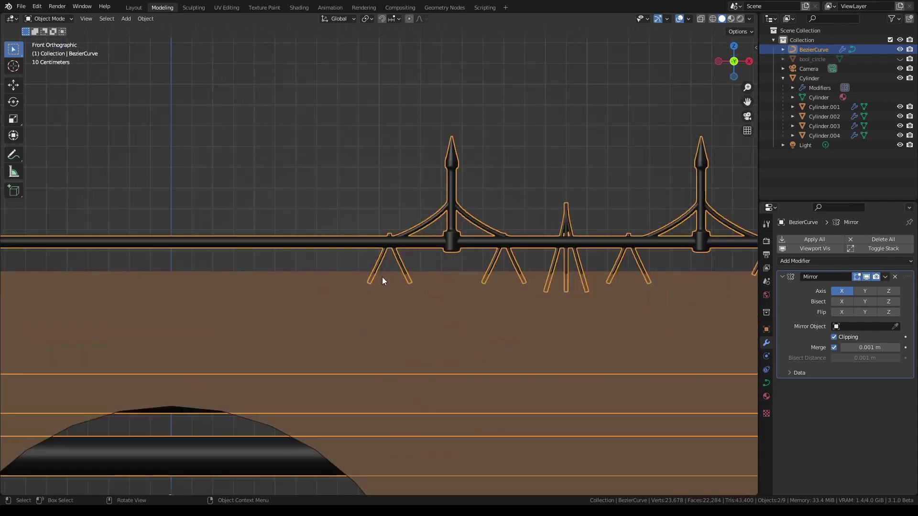
key(Tab)
scroll(430, 297, up, 3)
Duplicate a rail point and drop the copy straight down as a centre leg
key(shift+d)
key(z)
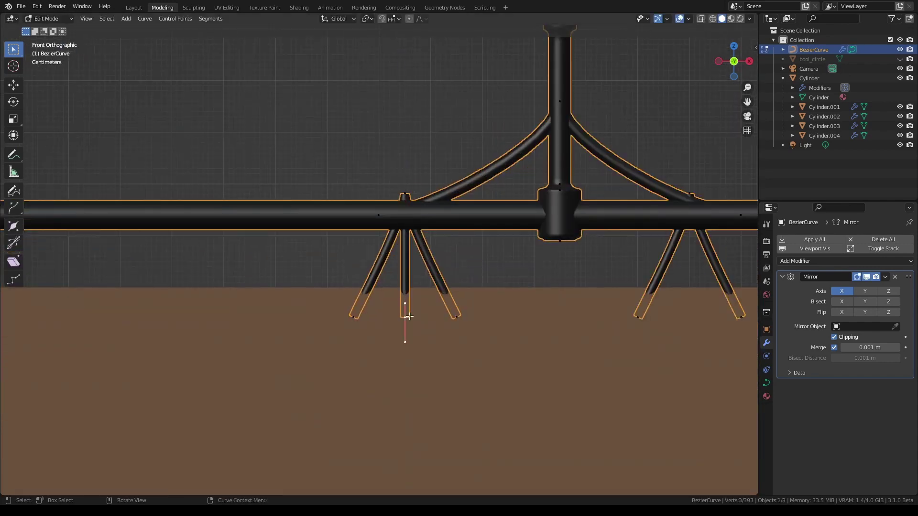
click(453, 299)
scroll(447, 223, down, 2)
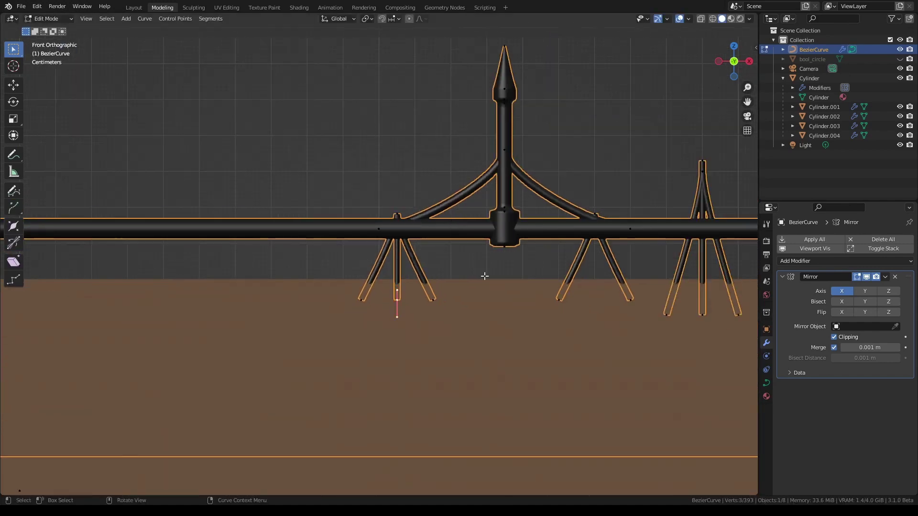
scroll(485, 276, up, 2)
key(shift+d)
key(Escape)
scroll(459, 246, down, 2)
Confirm the new upright's rotation and zoom around to inspect it
scroll(470, 229, down, 1)
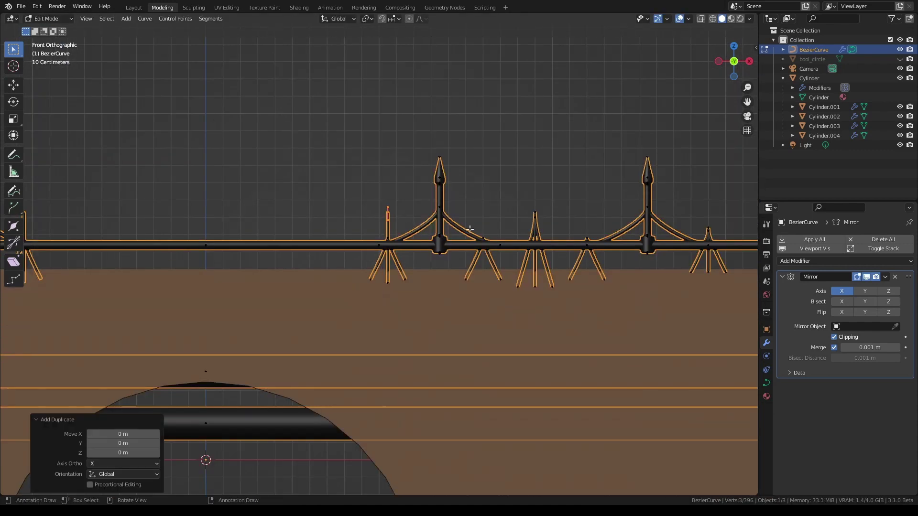
key(Escape)
scroll(282, 302, down, 2)
scroll(428, 195, up, 2)
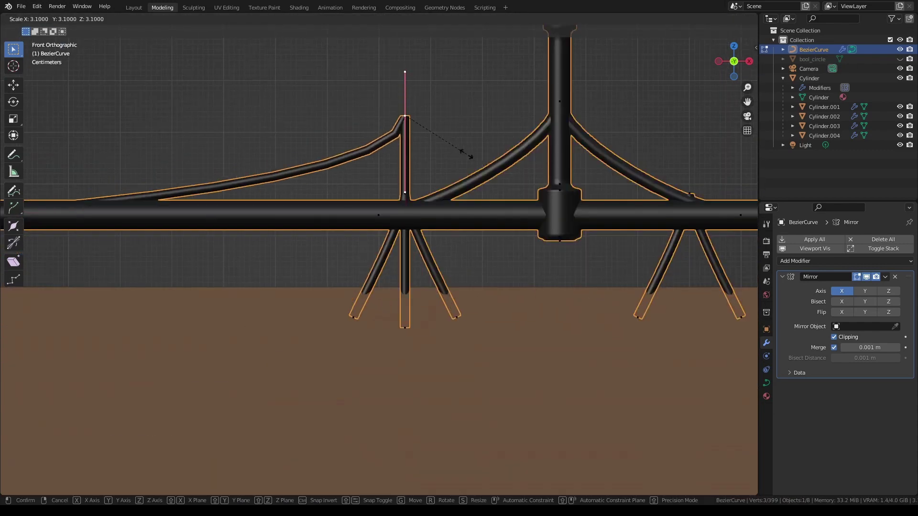
scroll(429, 195, down, 3)
scroll(415, 199, up, 8)
scroll(512, 90, up, 1)
scroll(420, 248, down, 1)
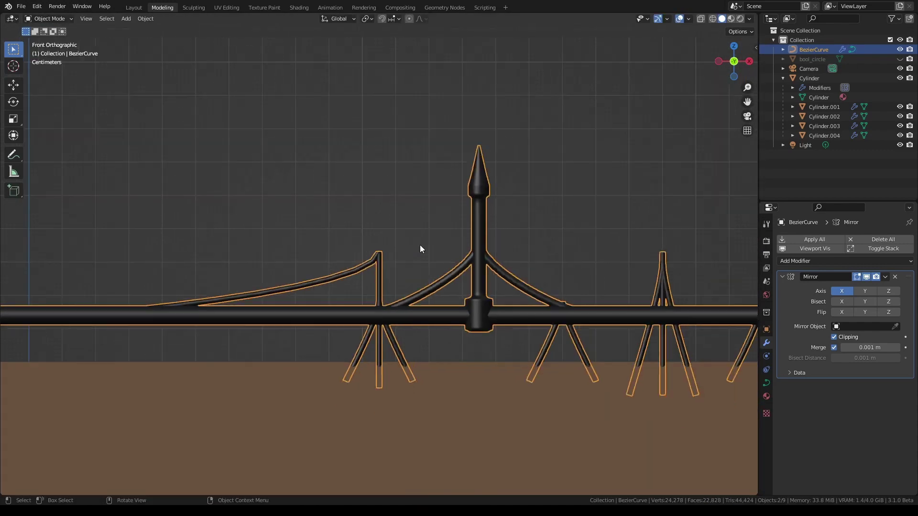
scroll(420, 244, up, 1)
Leave curve editing and save gothic-torii.blend
key(Tab)
scroll(419, 244, down, 5)
key(ctrl+s)
scroll(377, 328, up, 3)
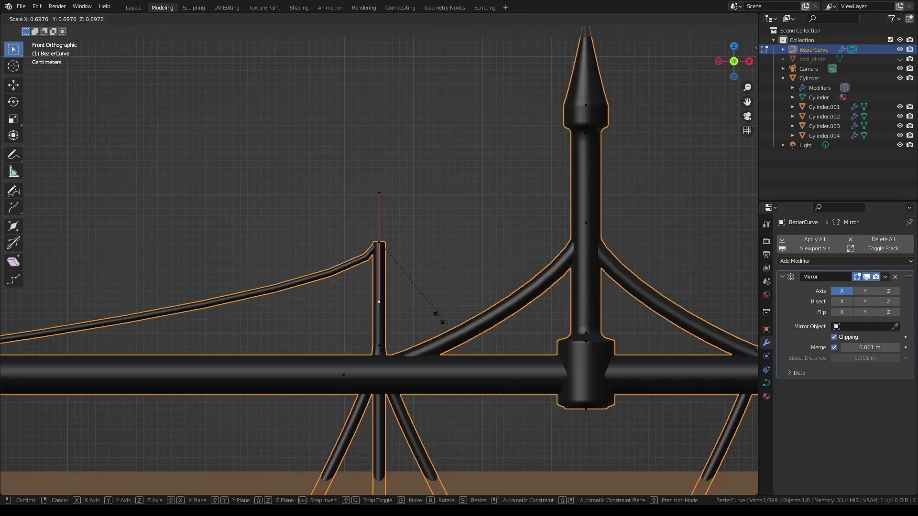
scroll(562, 269, down, 1)
scroll(549, 274, down, 1)
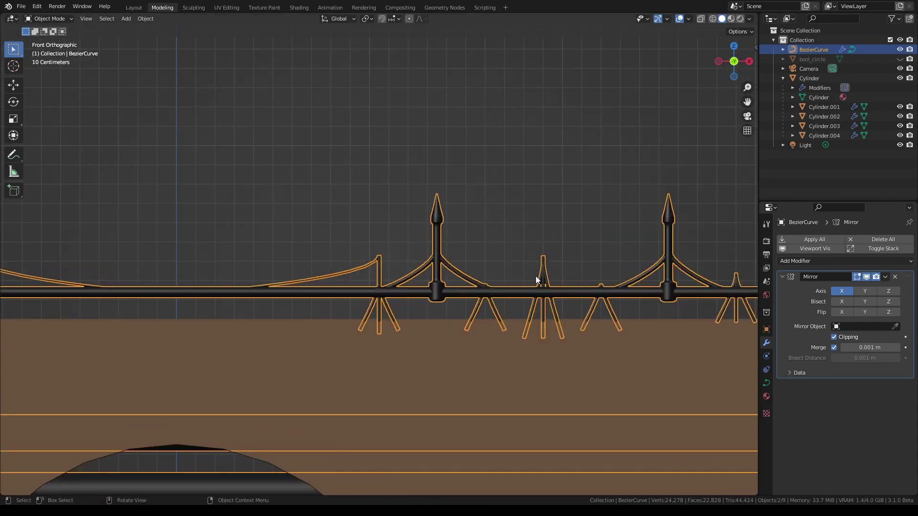
Select the new upright's base point and rotate it sideways into a curled brace
key(Tab)
scroll(630, 284, up, 5)
scroll(629, 284, down, 2)
click(563, 308)
scroll(706, 337, up, 3)
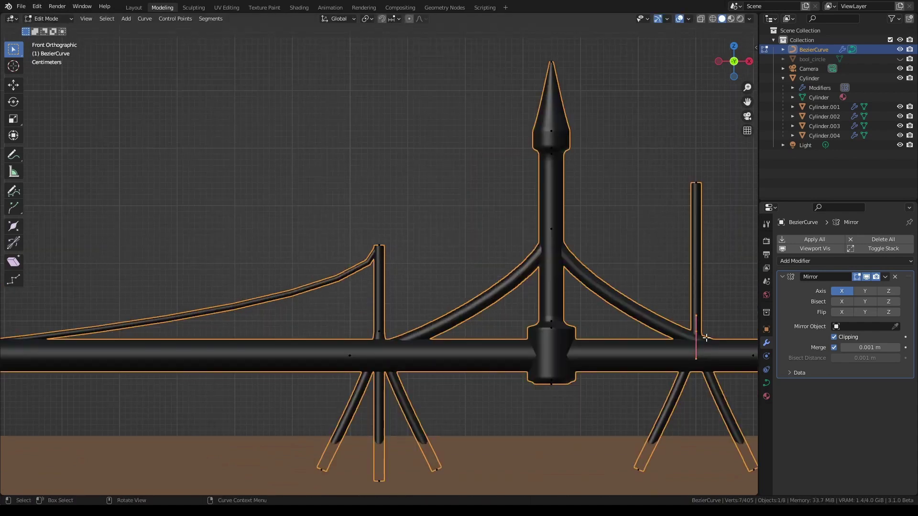
scroll(603, 310, down, 2)
key(r)
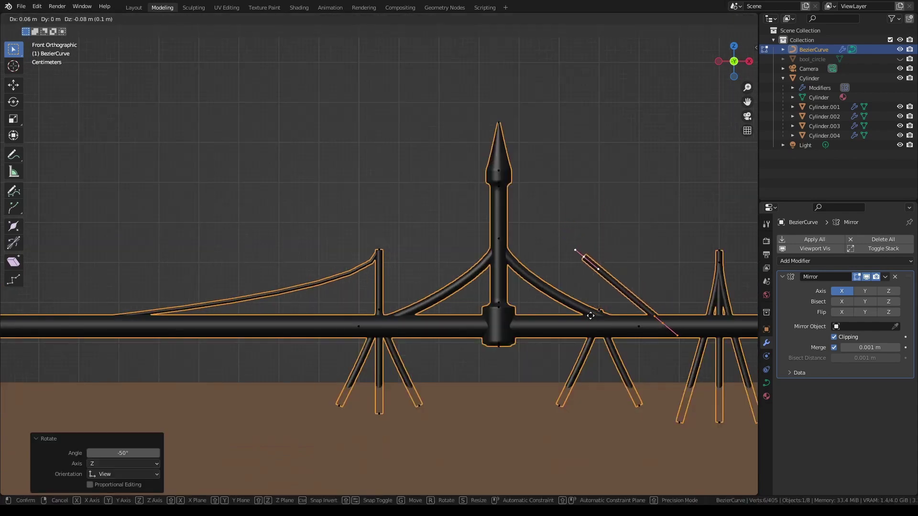
click(604, 209)
Cancel the stray move and select the tip of the curled hook
right_click(638, 187)
click(579, 252)
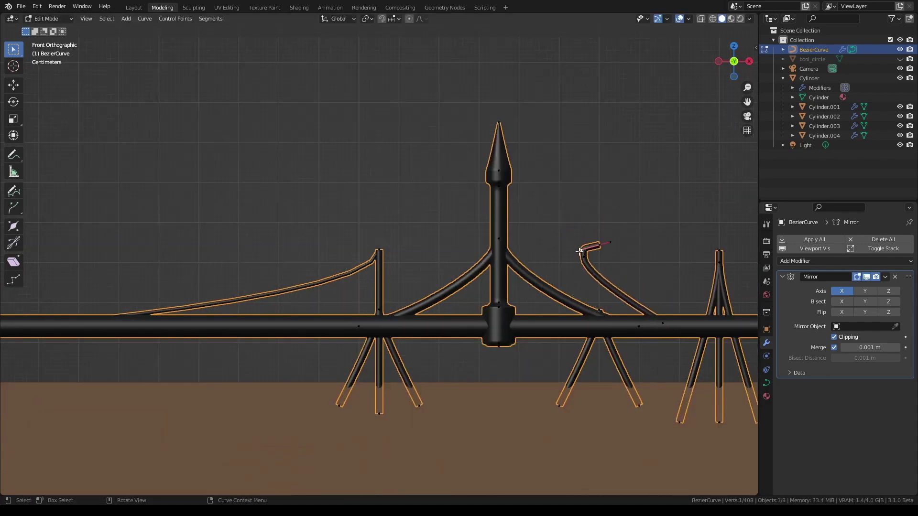
click(584, 245)
scroll(580, 262, down, 1)
scroll(579, 262, down, 2)
scroll(590, 263, up, 2)
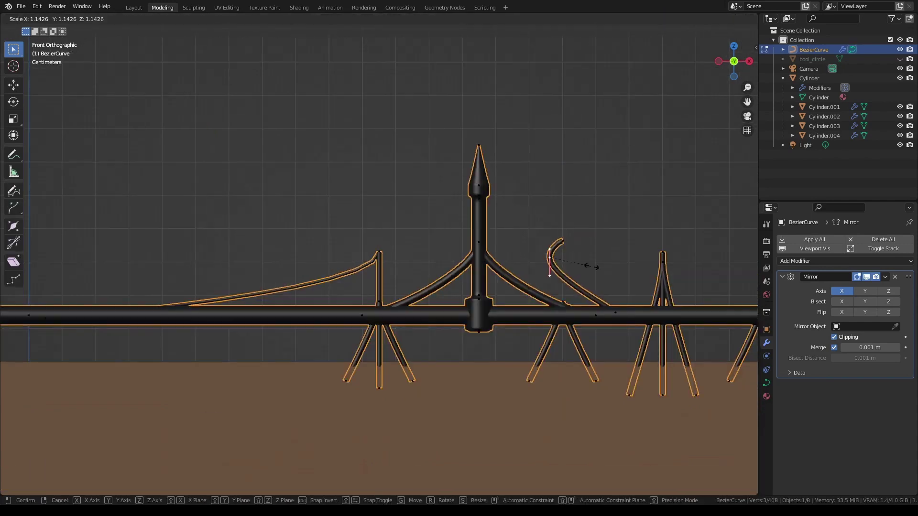
scroll(577, 240, down, 4)
scroll(180, 245, up, 1)
scroll(461, 258, up, 6)
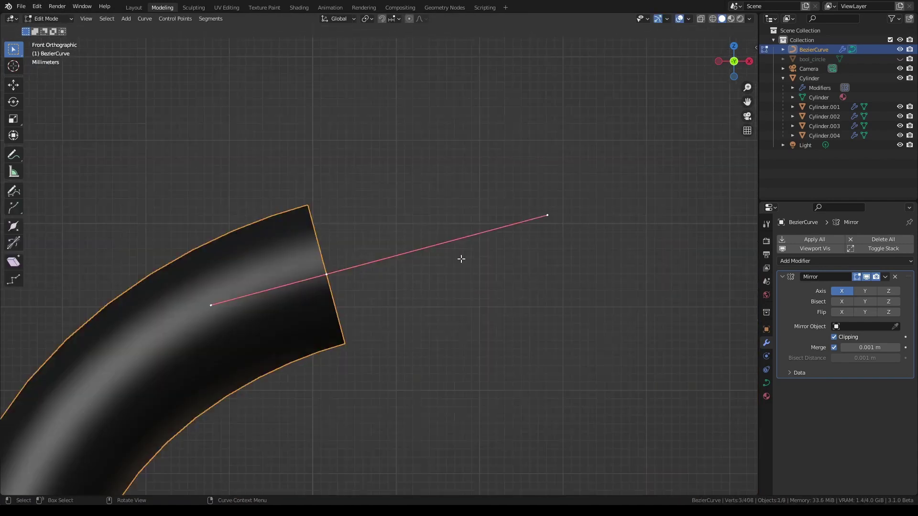
scroll(416, 287, down, 5)
scroll(412, 301, down, 3)
Duplicate the hook −0.8 m along X at scale 0.6, then orbit to view the gate
key(shift+d)
click(483, 309)
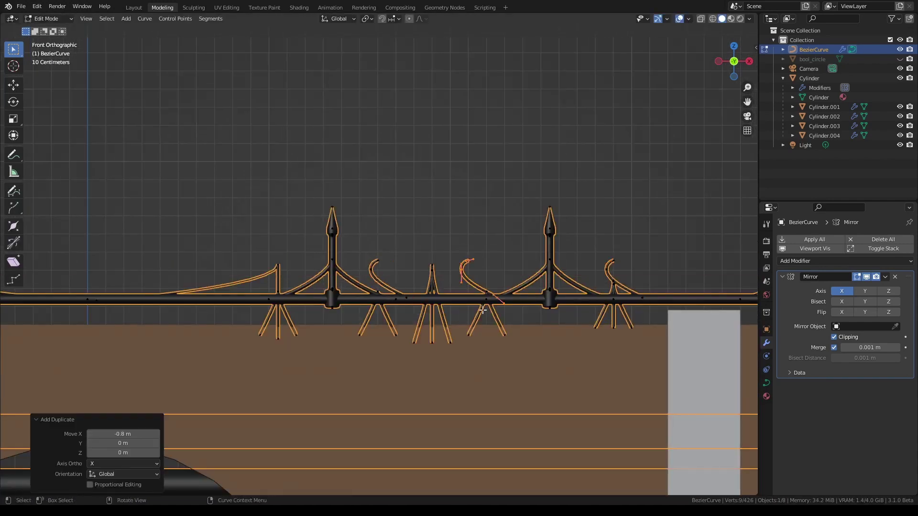
scroll(422, 300, up, 2)
scroll(447, 267, down, 1)
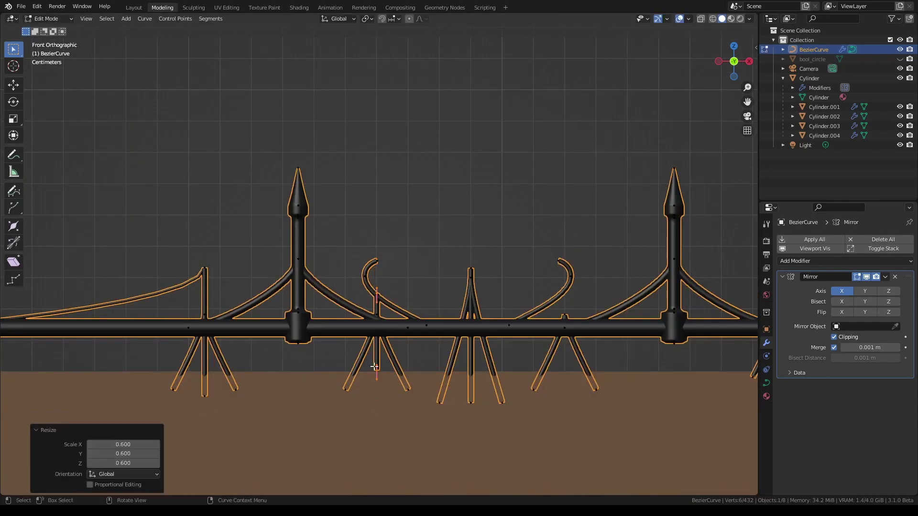
ctrl+right_click(377, 404)
click(491, 341)
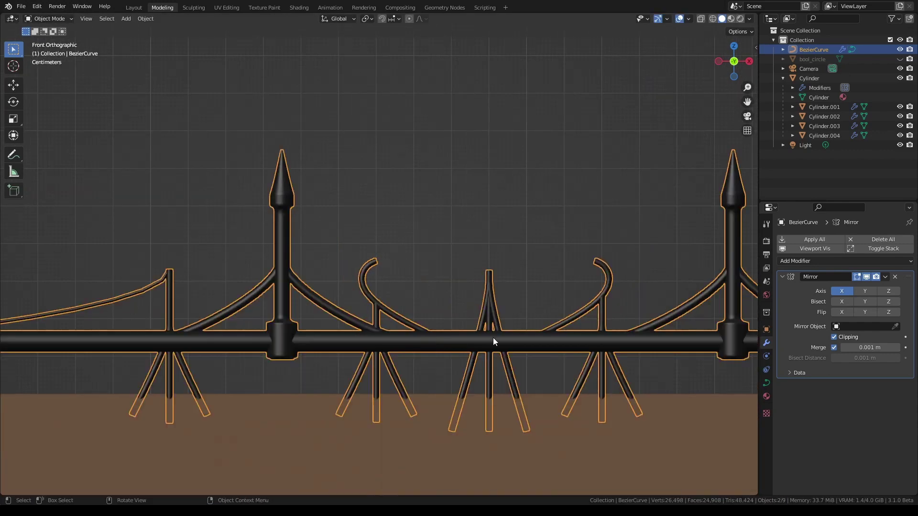
scroll(437, 369, down, 3)
key(Tab)
mouse_move(436, 368)
middle_down()
mouse_move(525, 311)
mouse_move(549, 180)
middle_up()
In front view, place a copied spike at the rail centre
scroll(655, 169, up, 2)
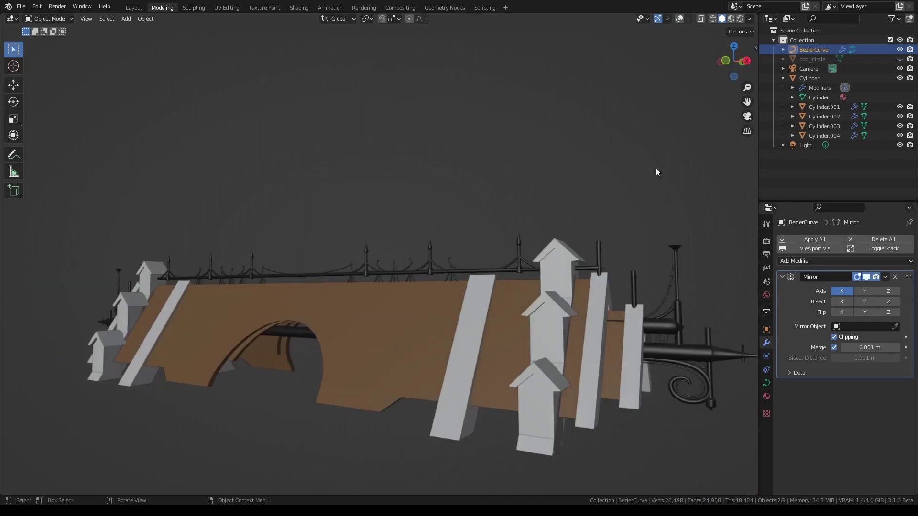
key(KP_1)
key(Tab)
scroll(237, 311, up, 3)
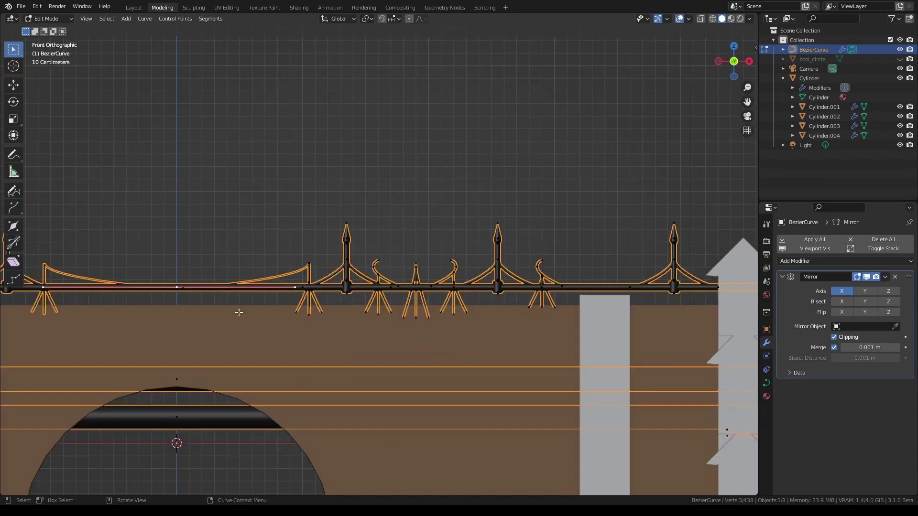
scroll(570, 261, up, 1)
ctrl+right_click(557, 311)
scroll(557, 311, down, 2)
scroll(416, 263, up, 3)
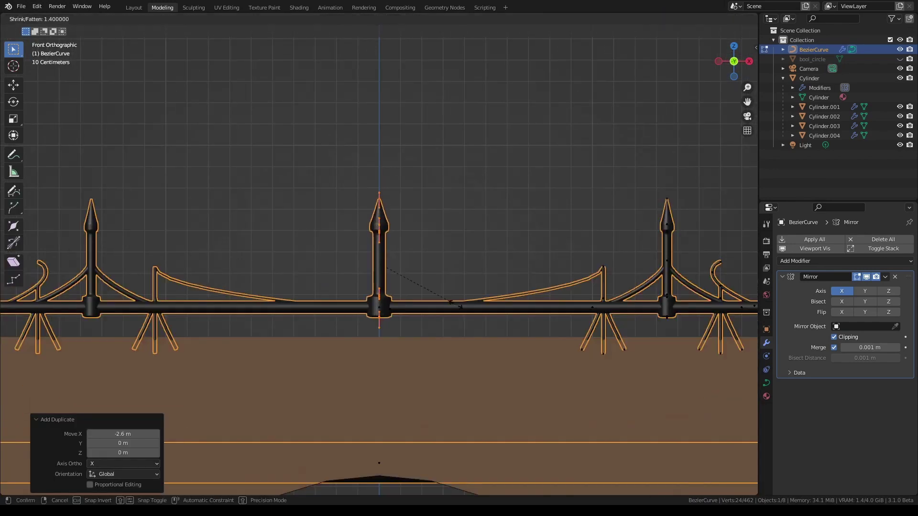
scroll(416, 263, down, 3)
scroll(410, 149, up, 5)
scroll(410, 149, up, 2)
Widen the spike's cone head and raise its tip along Z into a shaft
key(alt+s)
click(449, 275)
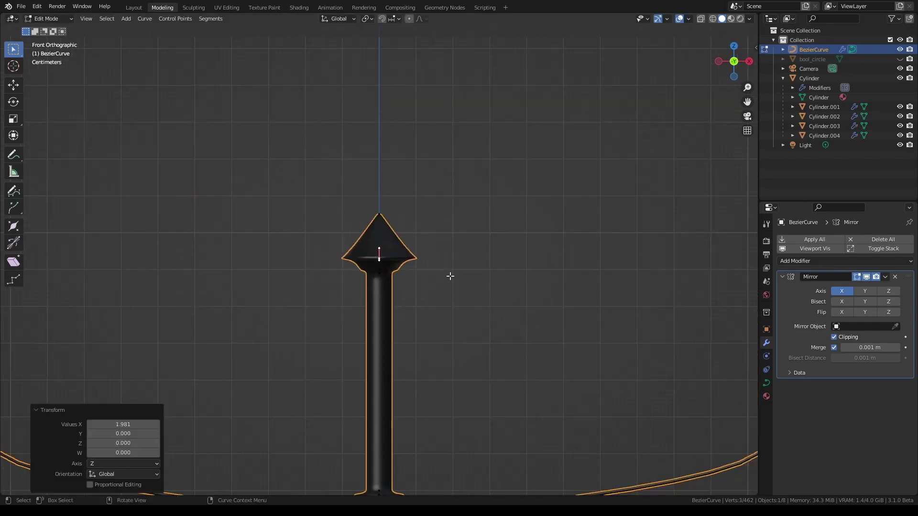
key(5)
key(Return)
key(g)
key(z)
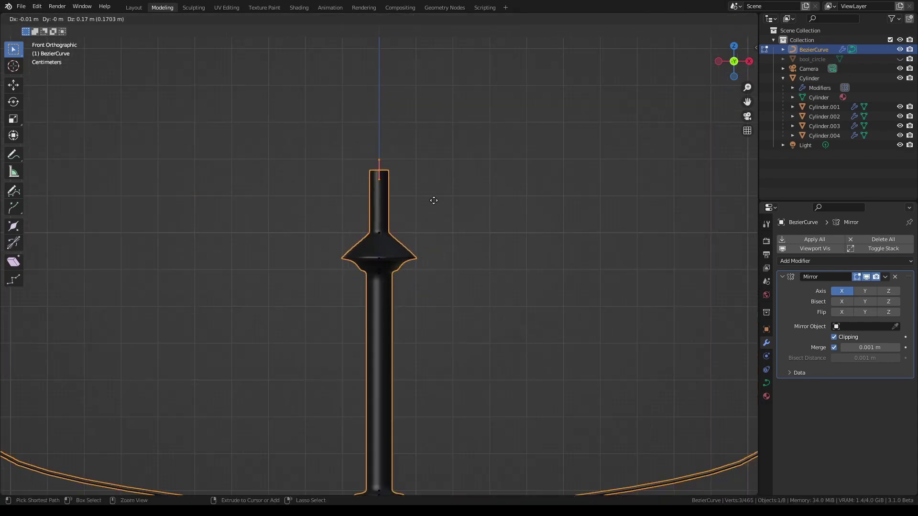
click(402, 303)
key(Tab)
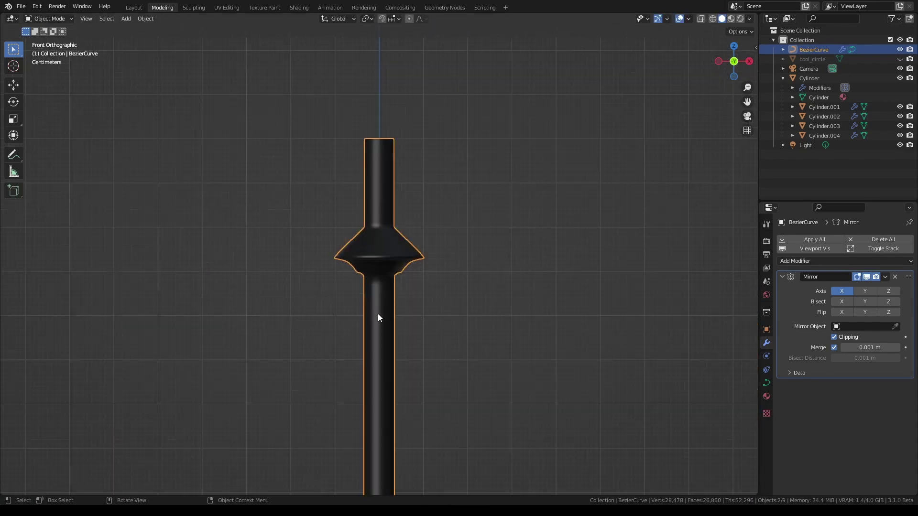
key(Escape)
scroll(421, 147, down, 2)
Extrude a curve point and rotate its handles into a rounded petal
scroll(421, 148, up, 2)
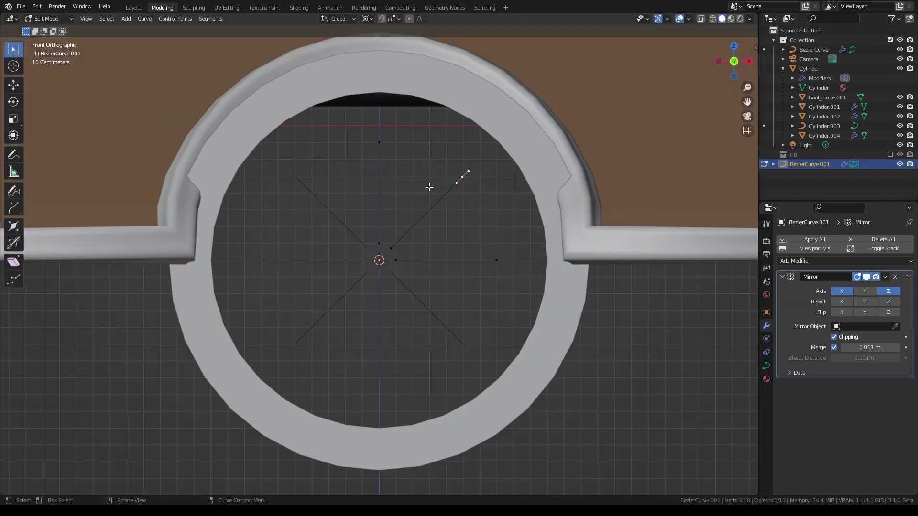
click(510, 123)
key(r)
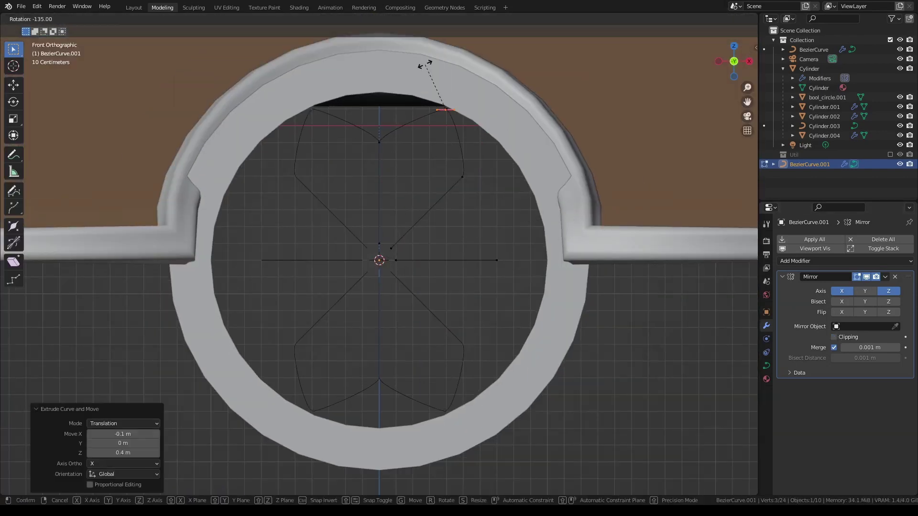
key(r)
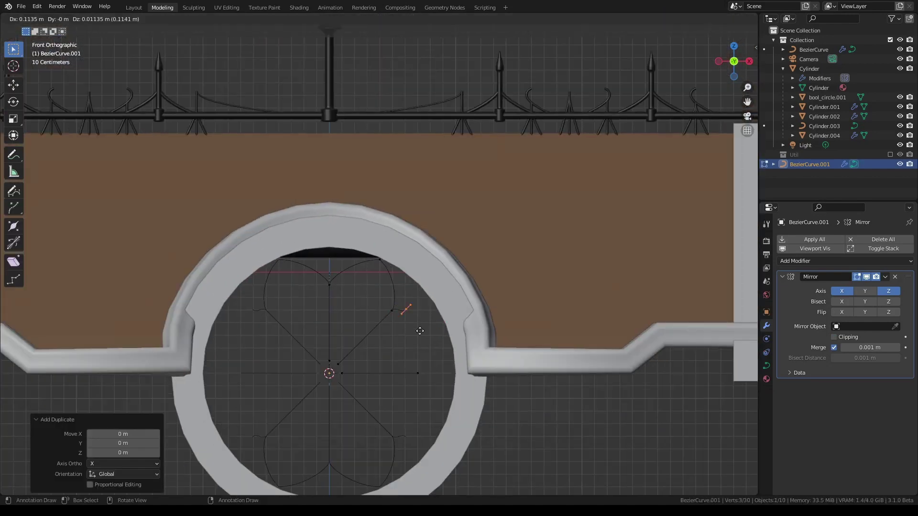
key(r)
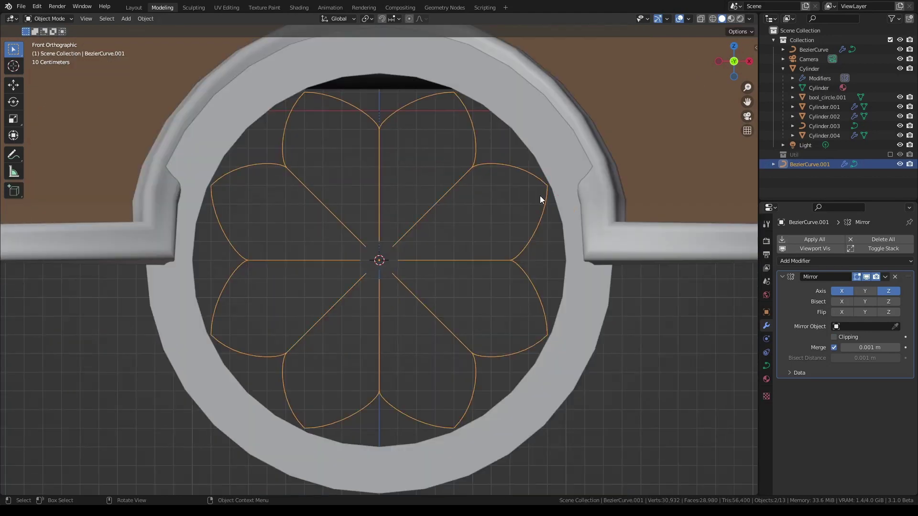
Add a central Bezier circle ring, set Bevel Depth 0.02 m, and copy the spokes rotated
key(Tab)
click(125, 18)
click(139, 35)
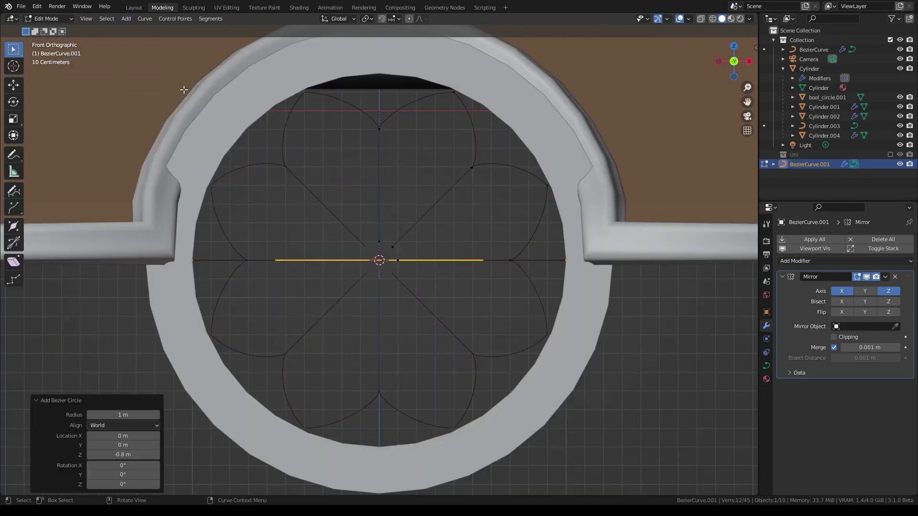
key(Tab)
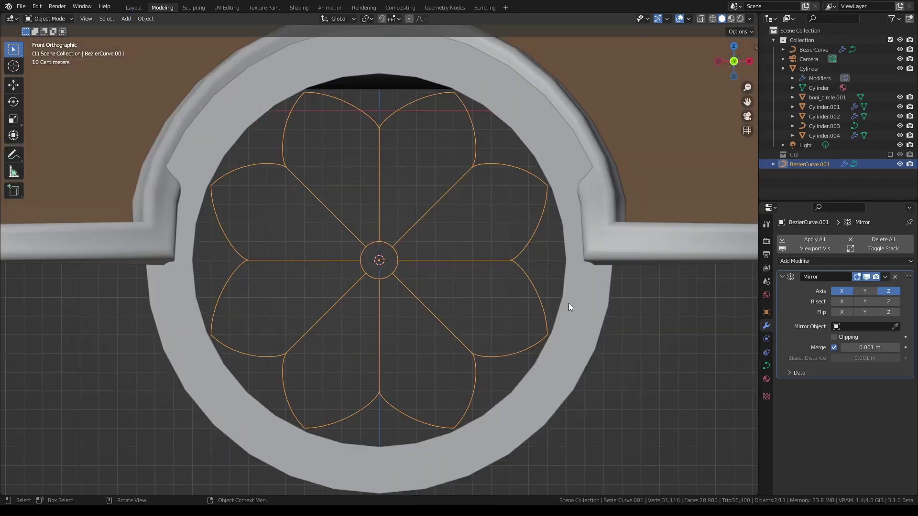
scroll(569, 303, up, 3)
click(766, 366)
mouse_move(860, 417)
mouse_down()
mouse_move(887, 417)
mouse_move(875, 418)
mouse_up()
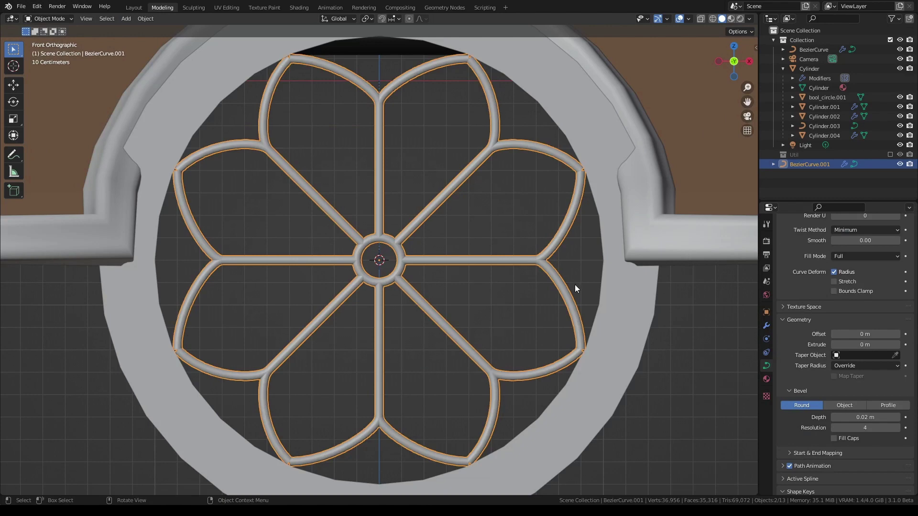
key(shift+d)
key(r)
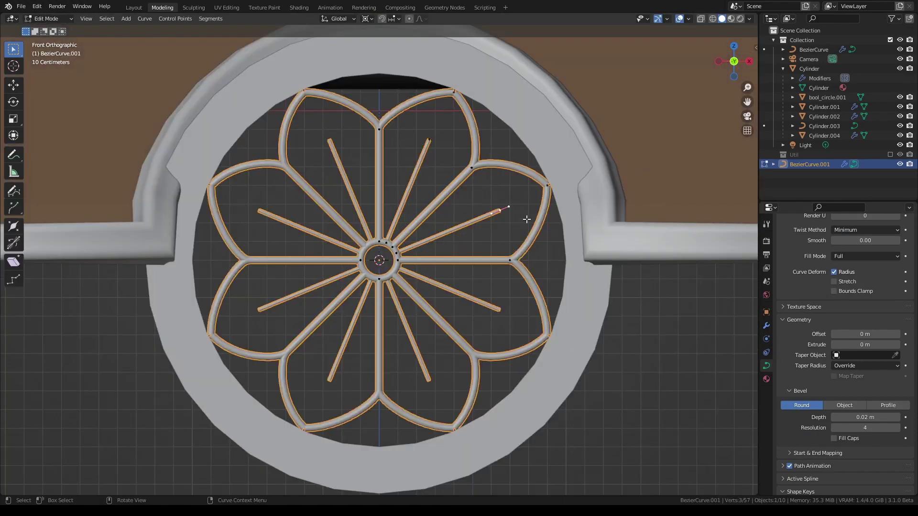
Copy the central ring to a petal tip, shrink it, and add an inner tracery line
key(shift+d)
click(482, 192)
key(alt+s)
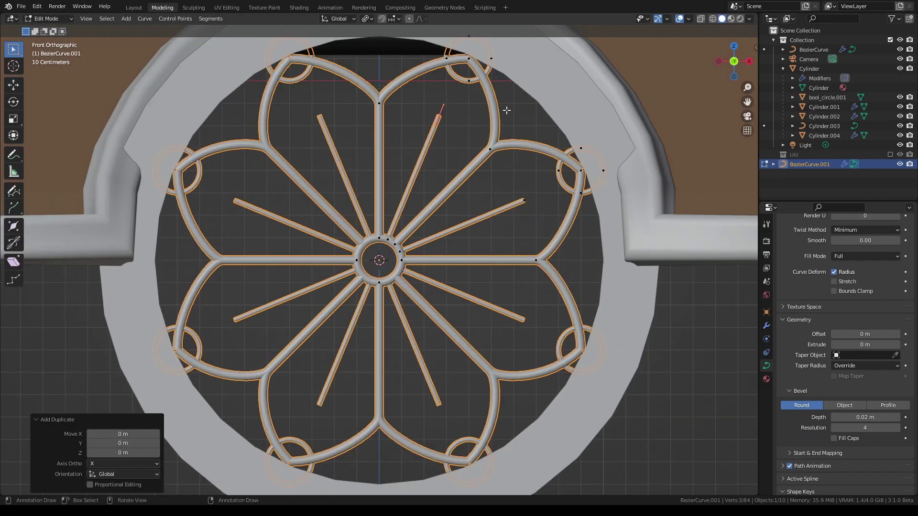
key(g)
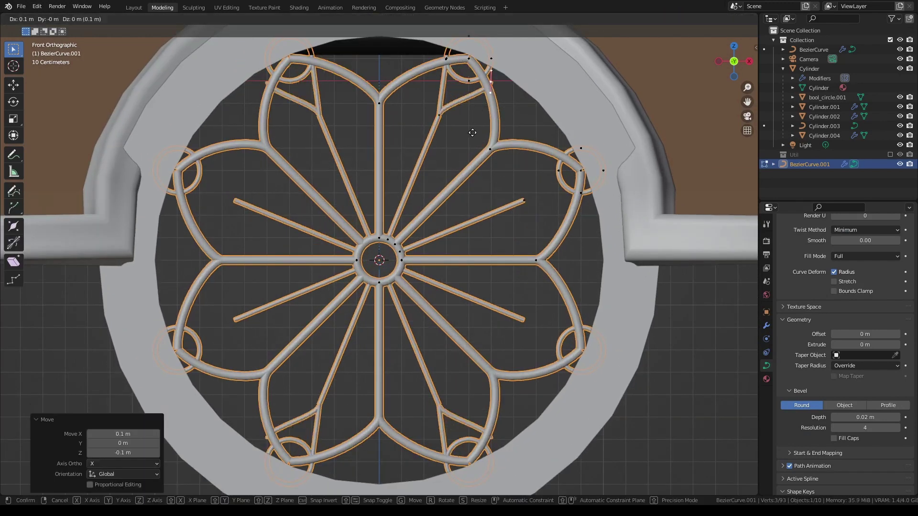
click(507, 195)
scroll(387, 253, up, 3)
scroll(387, 252, up, 3)
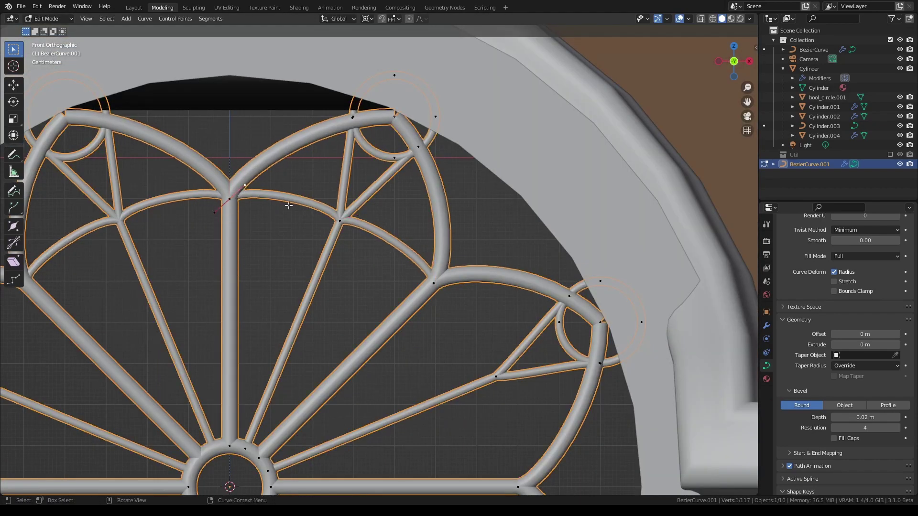
Duplicate a spoke and rotate the copy 22.5° between the petals
shift+click(426, 285)
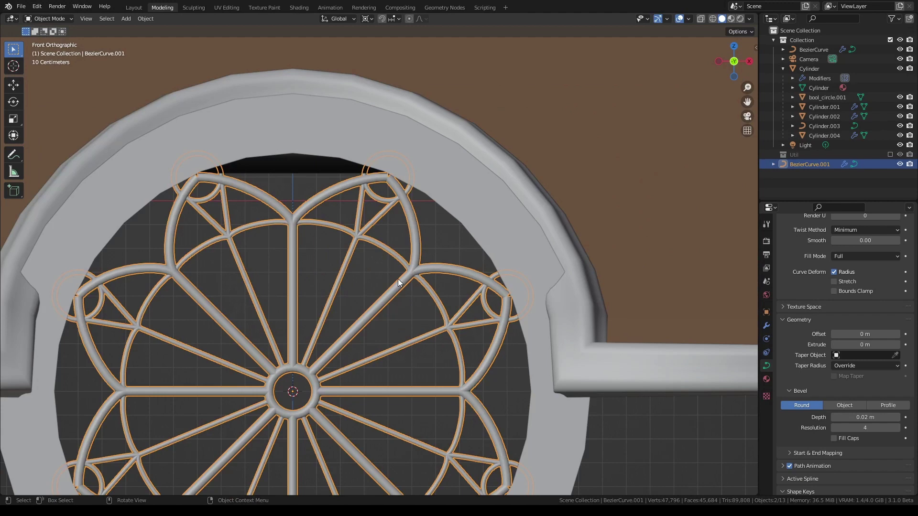
key(Tab)
key(shift+d)
text(r22.5)
key(Return)
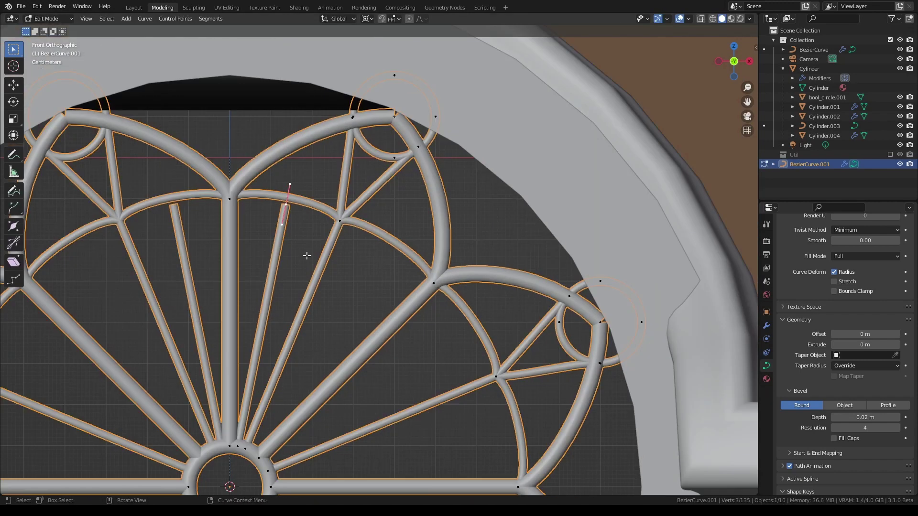
Extrude and reposition the copied spoke points, then deselect all
key(shift+d)
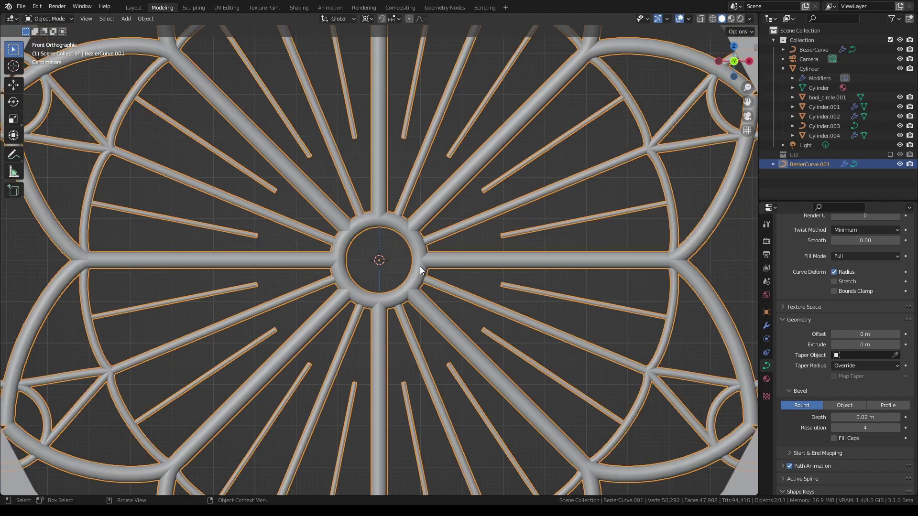
key(Tab)
key(e)
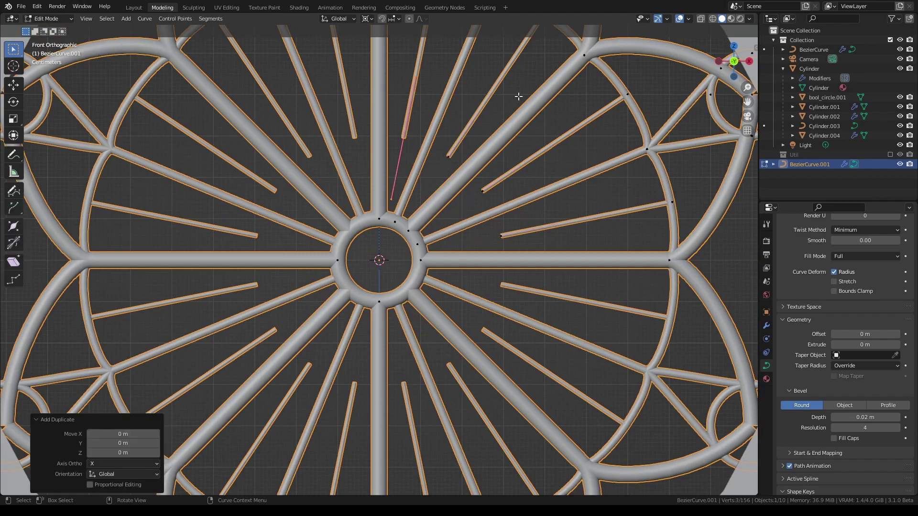
scroll(443, 131, up, 5)
key(g)
scroll(443, 132, down, 6)
scroll(403, 120, up, 3)
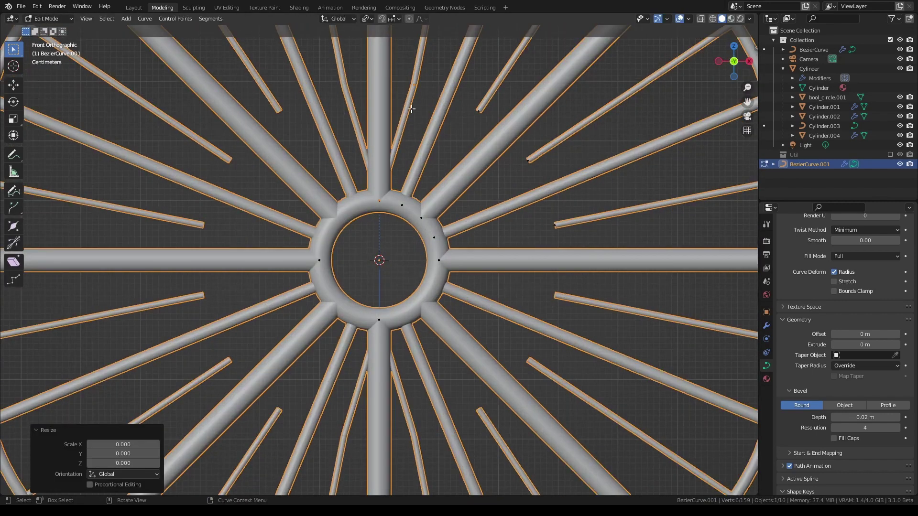
click(404, 120)
key(alt+a)
Duplicate the six-point spline near the hub and bend its handles into a petal loop
click(504, 197)
shift+click(412, 214)
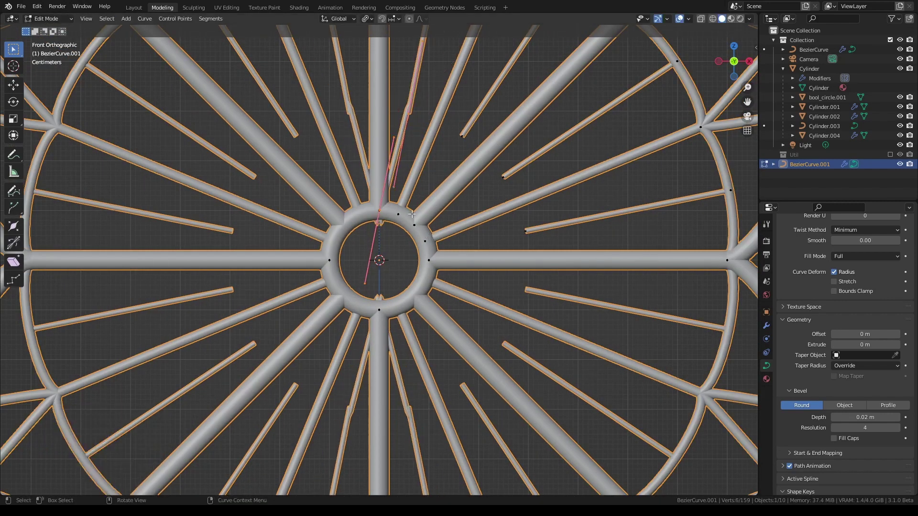
scroll(475, 104, up, 4)
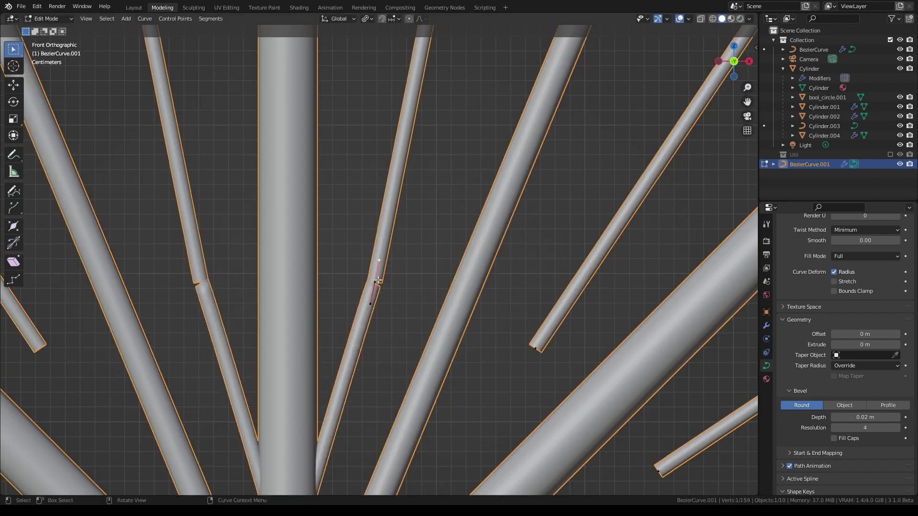
key(shift+d)
key(Escape)
scroll(439, 258, down, 2)
scroll(440, 258, up, 2)
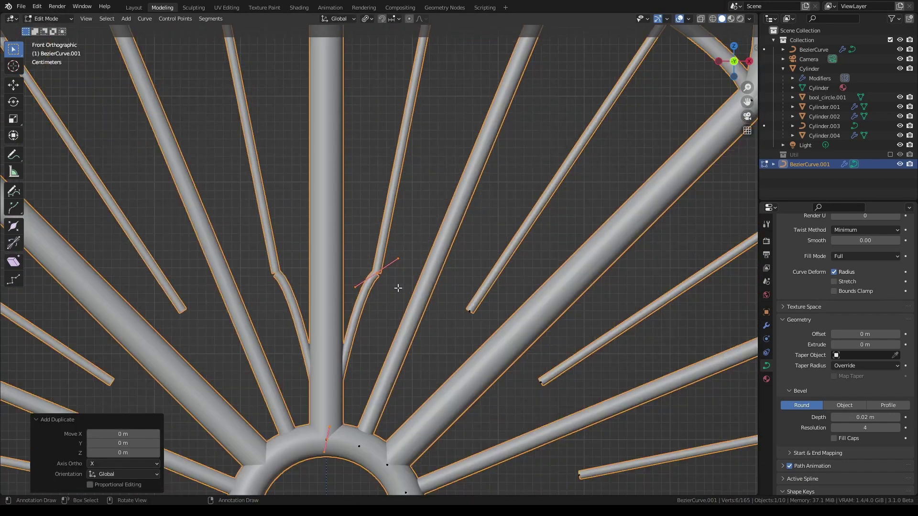
key(r)
click(375, 297)
key(ctrl+l)
scroll(386, 231, down, 6)
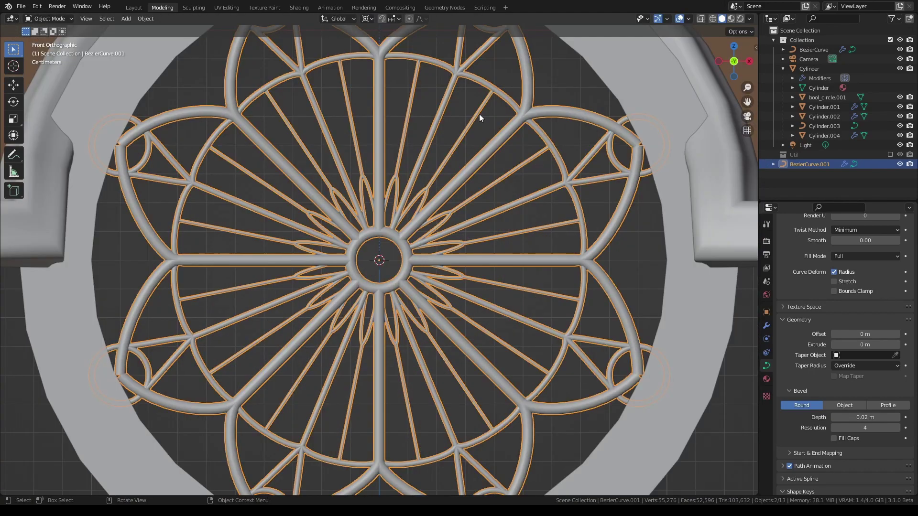
Move the tracery's top control point outward and scale its handles to enlarge the pointed loops
scroll(479, 114, down, 1)
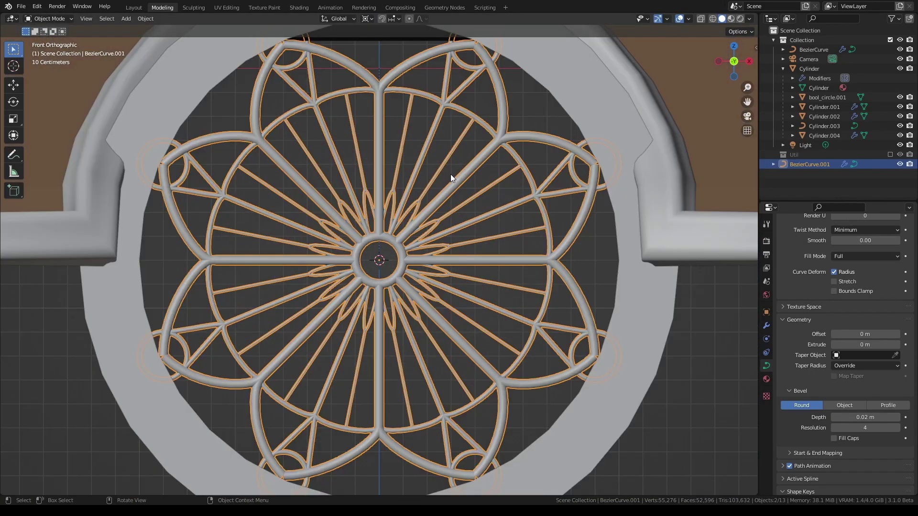
key(Tab)
scroll(450, 174, up, 6)
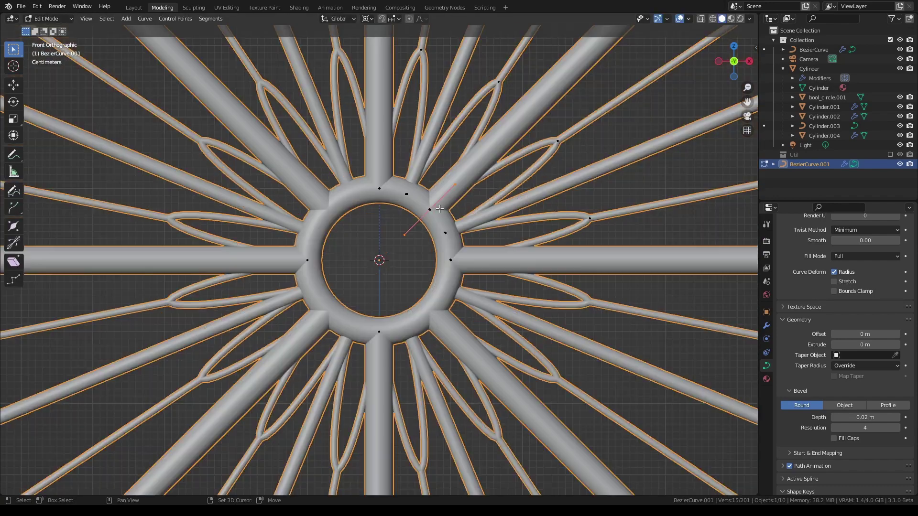
key(g)
click(510, 175)
scroll(509, 175, down, 6)
click(481, 46)
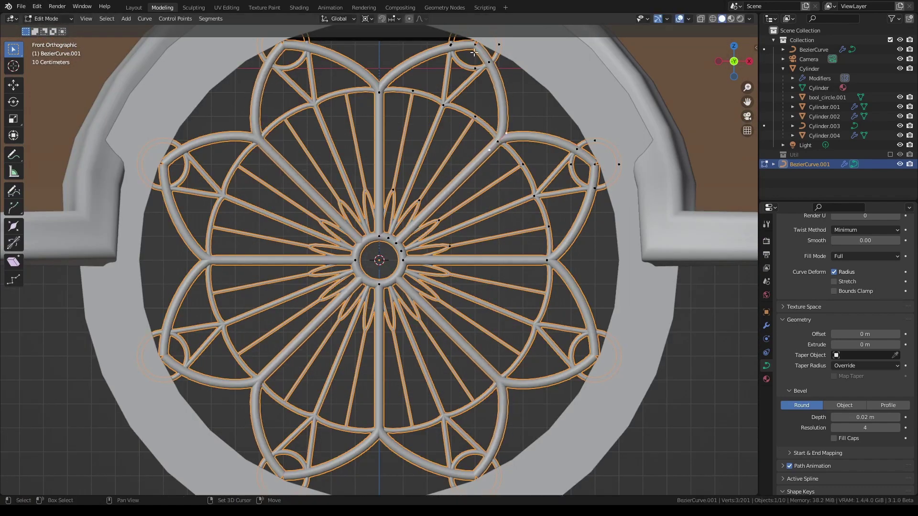
key(g)
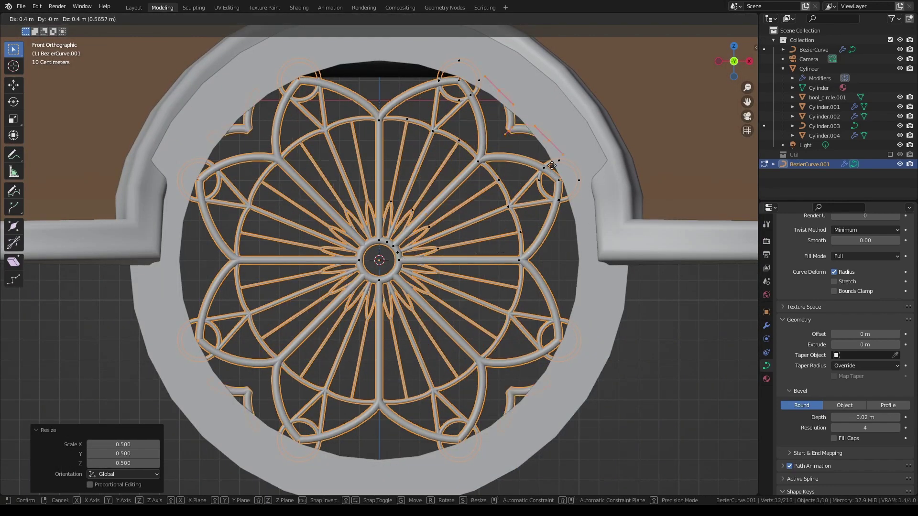
key(s)
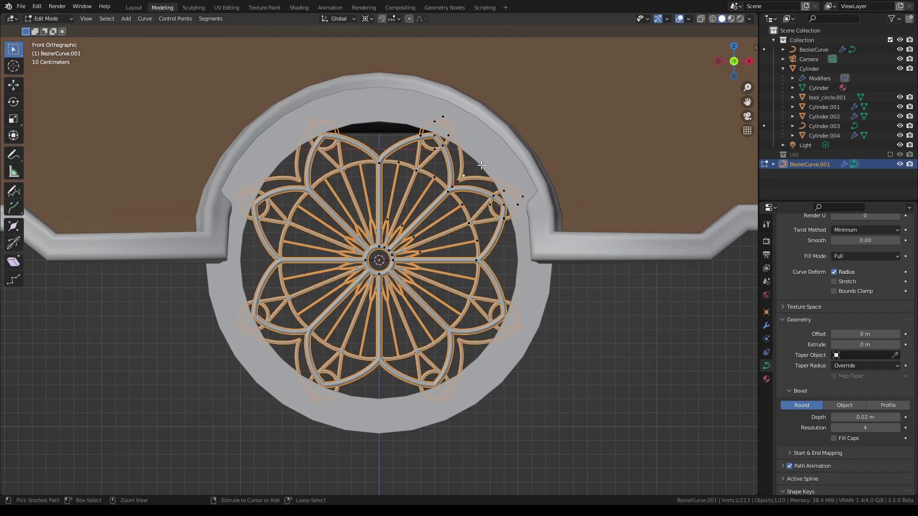
Open the curve's Mirror modifier settings and return the rosette to object mode
scroll(460, 87, up, 1)
click(766, 325)
key(Tab)
scroll(550, 196, up, 1)
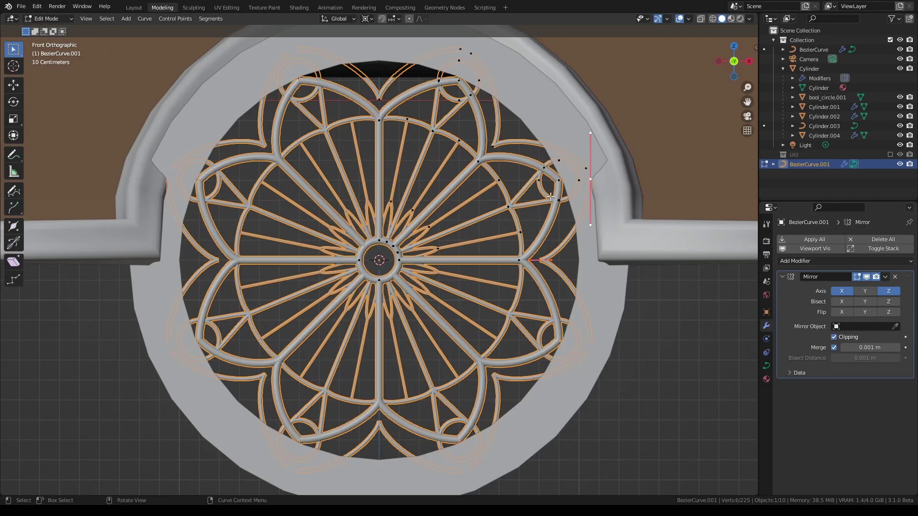
scroll(504, 199, down, 1)
key(ctrl+z)
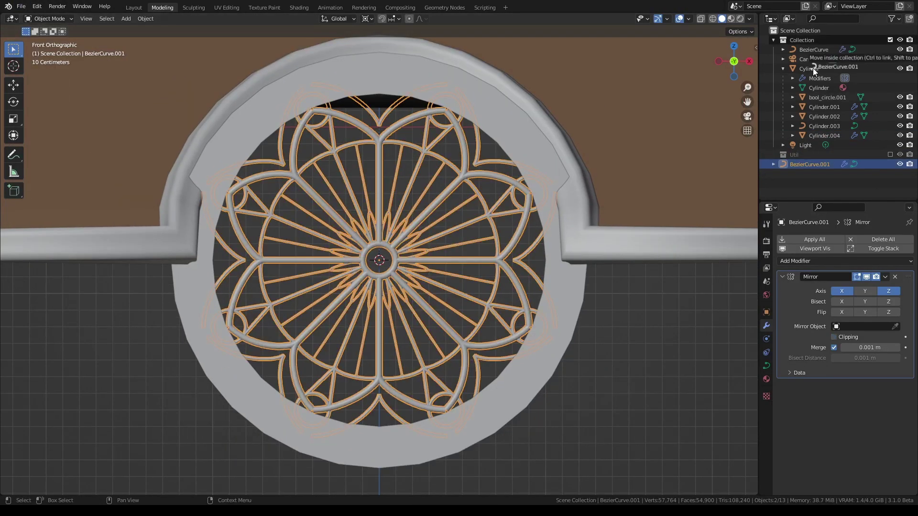
Turn on Mirror clipping and orbit around to view the rose window in perspective
click(834, 337)
middle_drag(525, 215, 509, 145)
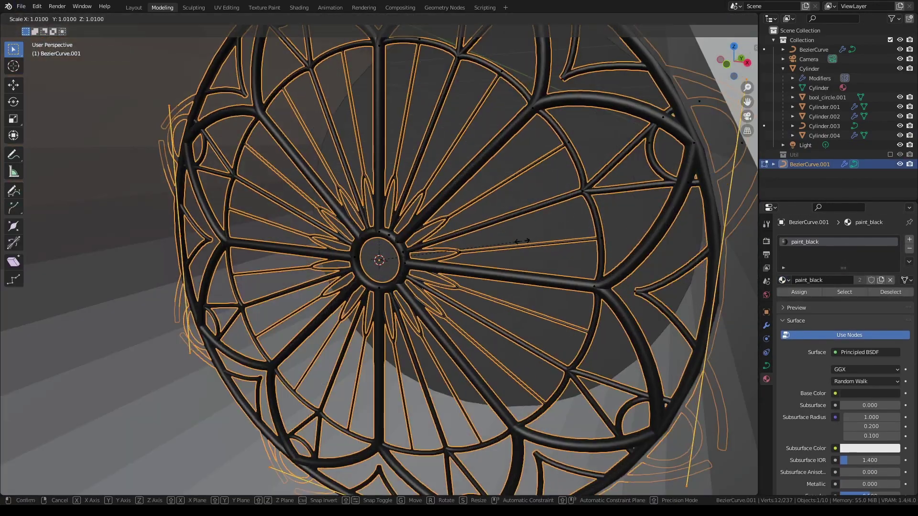
scroll(104, 372, down, 8)
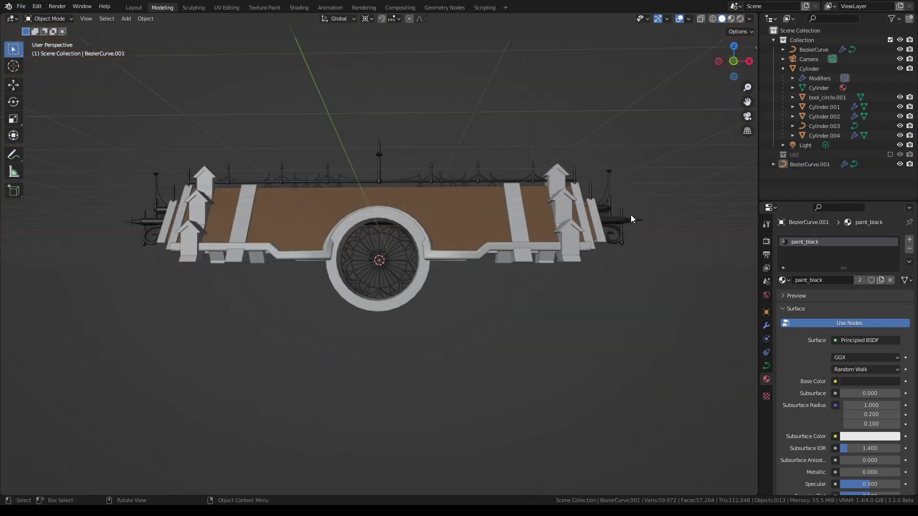
middle_drag(563, 137, 628, 217)
middle_drag(468, 124, 492, 118)
scroll(403, 255, up, 5)
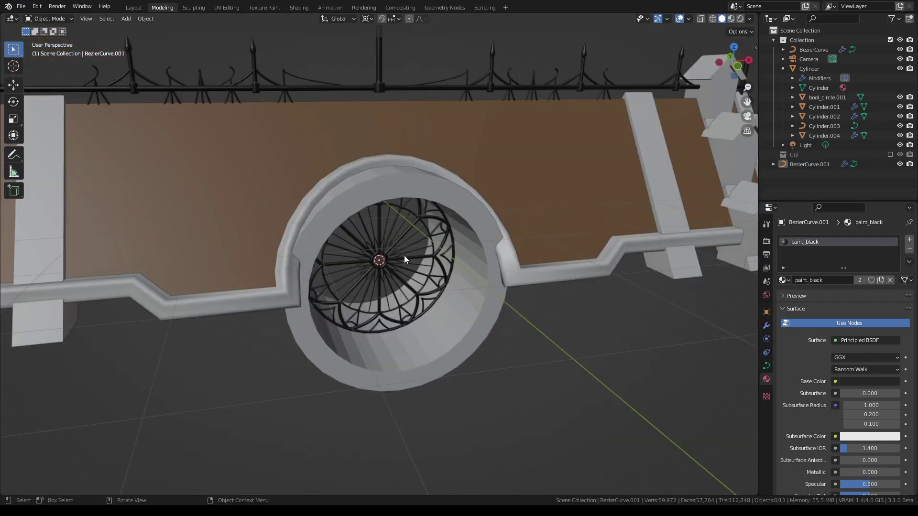
Duplicate the rose-window tracery into BezierCurve.002 and scale the copy to 1.15
click(402, 262)
key(shift+d)
key(KP_1)
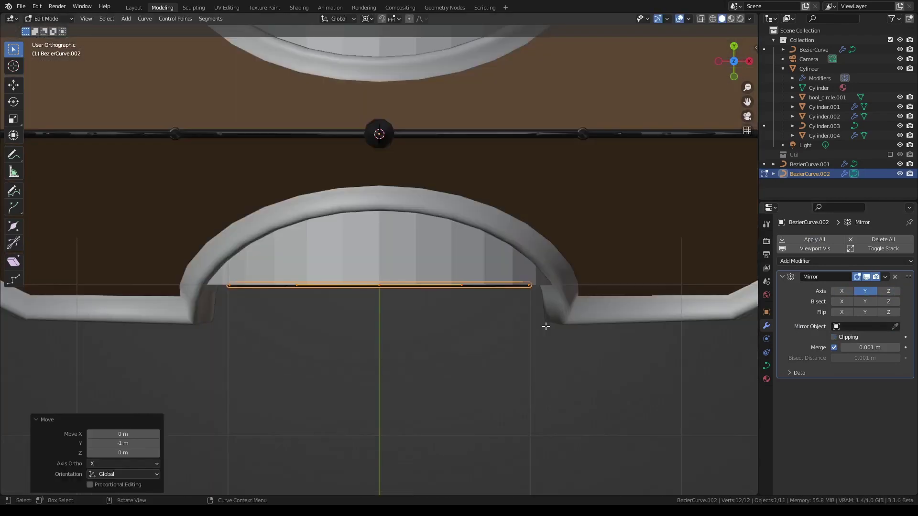
key(Tab)
middle_drag(685, 114, 621, 143)
key(KP_1)
key(s)
click(543, 144)
Adjust the ring's tube thickness with Alt+S, then select the black ring in object mode
key(alt+s)
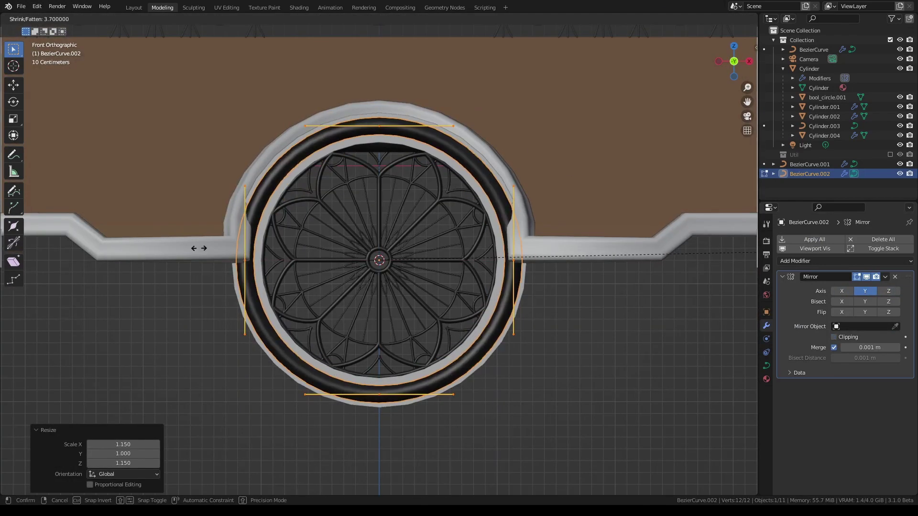
right_click(533, 229)
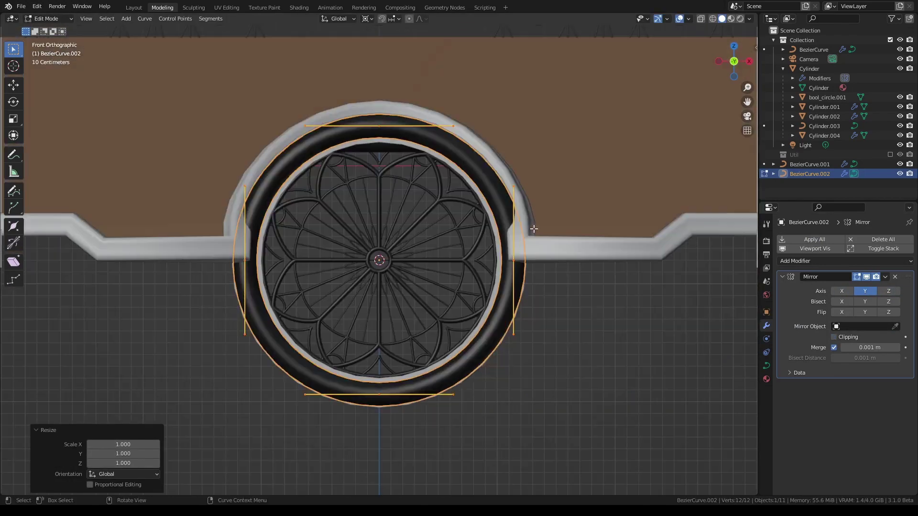
click(533, 311)
key(Tab)
middle_drag(532, 311, 676, 98)
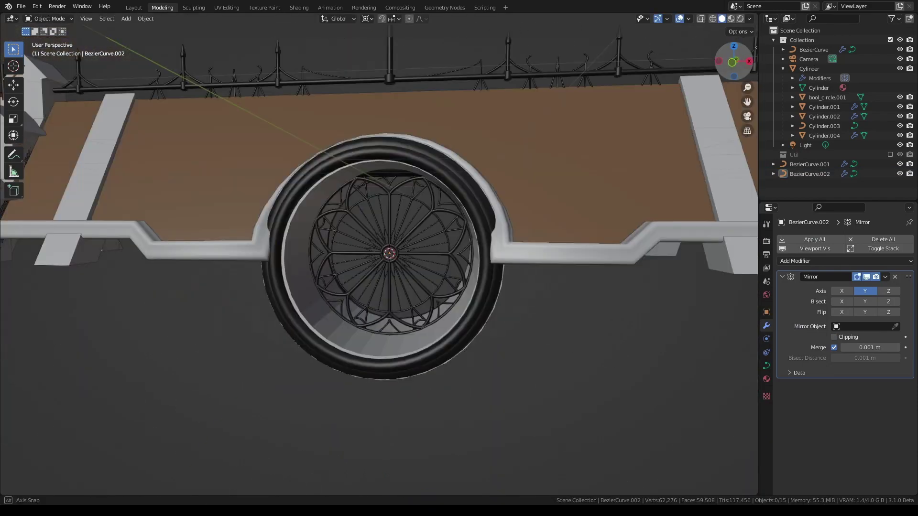
click(583, 215)
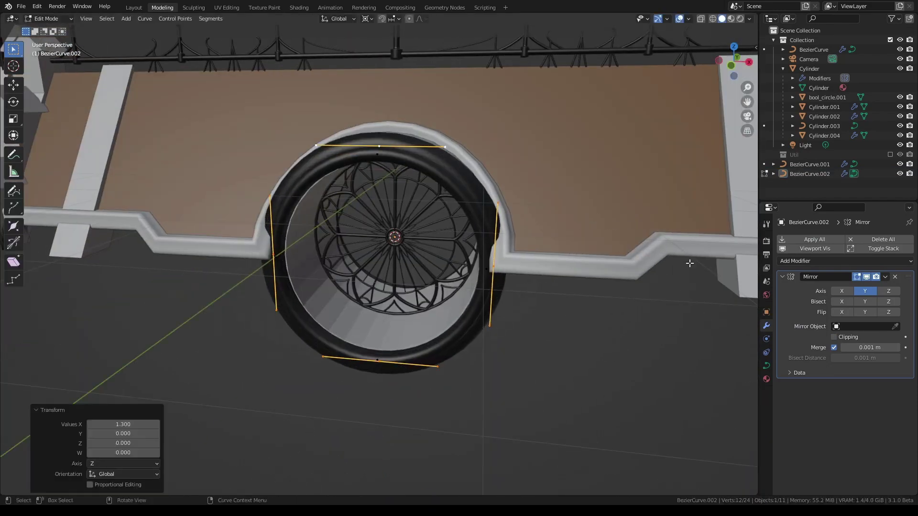
middle_drag(690, 262, 736, 62)
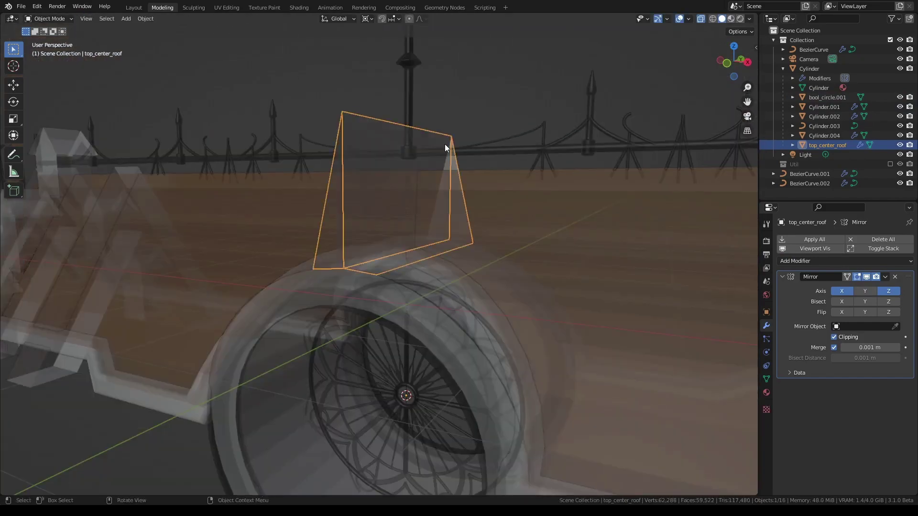
Extrude and scale the top_center_roof face inward, then raise the gable tip toward the rail
drag(734, 61, 734, 61)
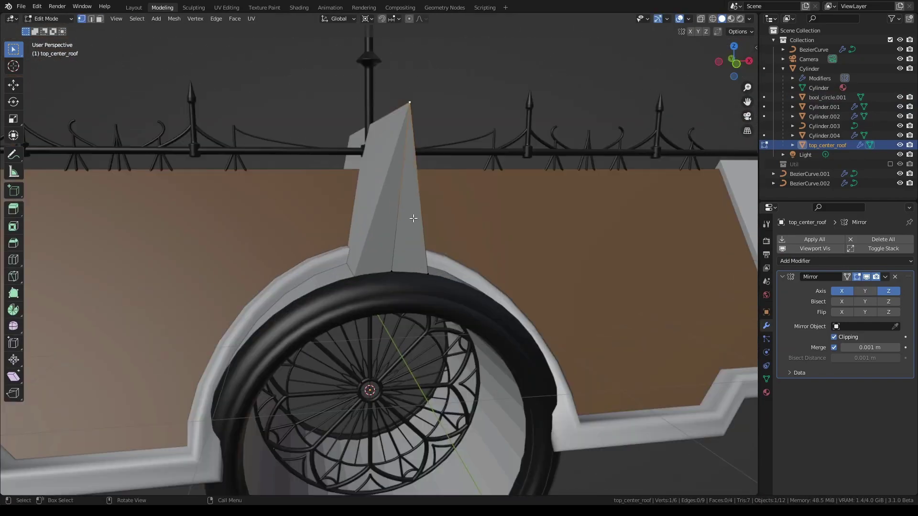
key(e)
key(s)
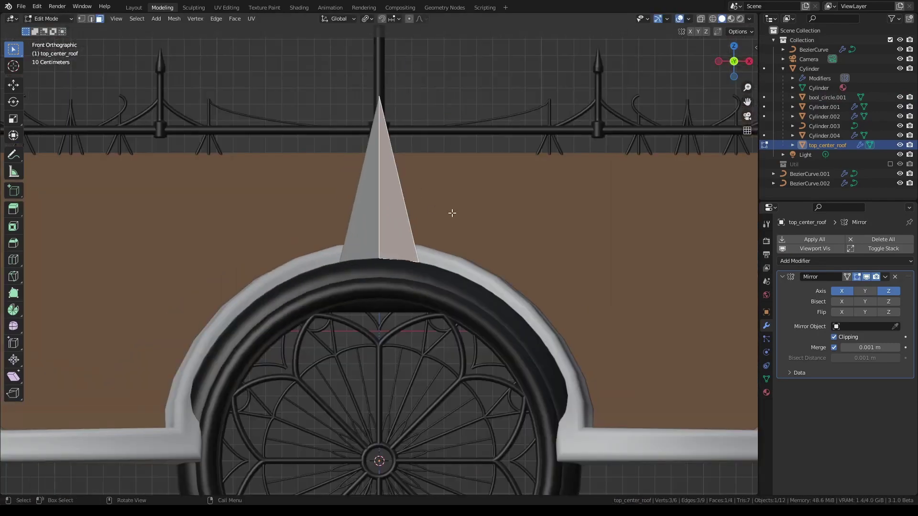
key(e)
key(s)
click(533, 273)
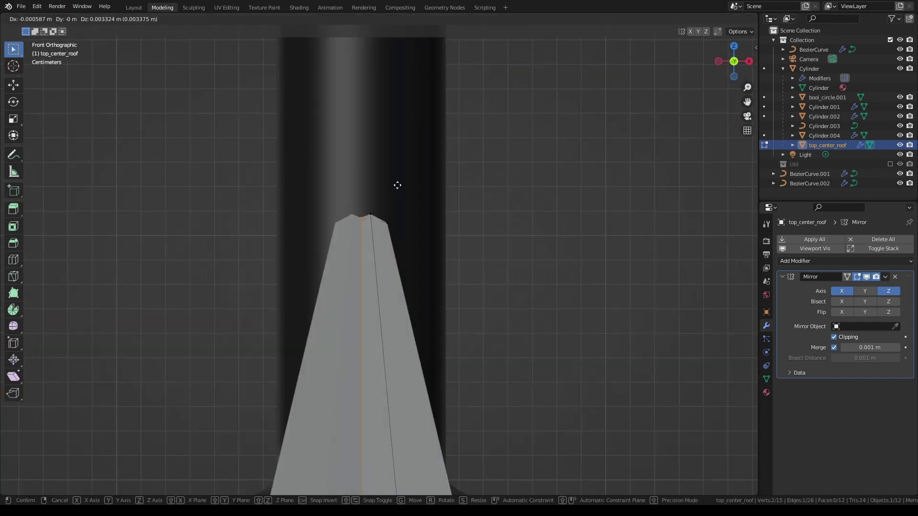
key(alt+a)
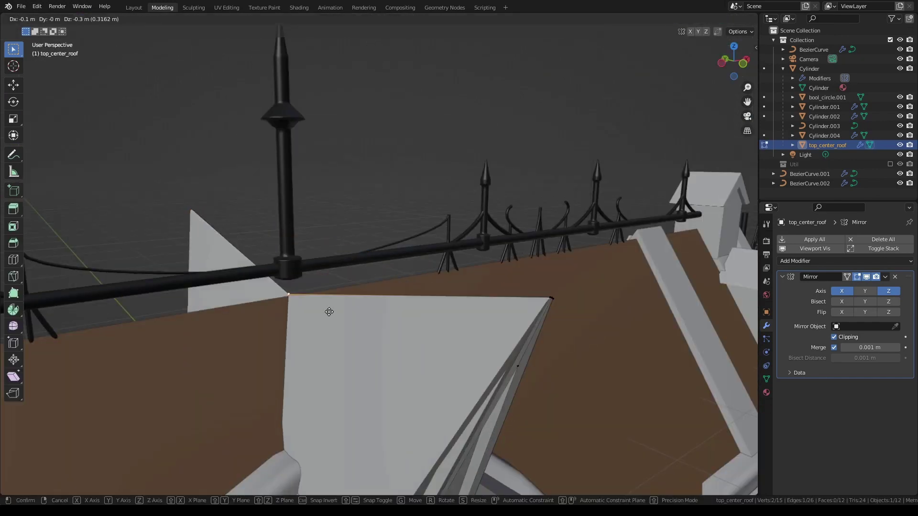
middle_drag(503, 253, 459, 258)
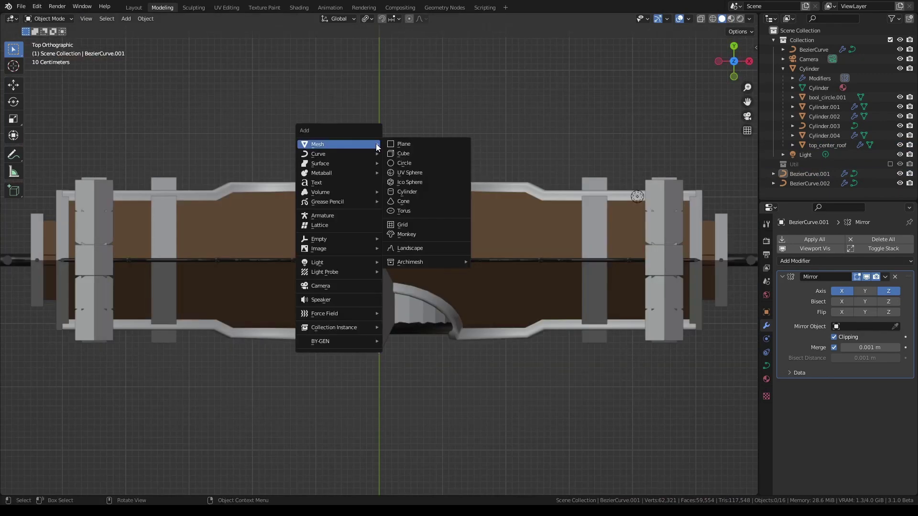
Add a plane, shrink it to a fifth, and extrude its top edge 0.1 m upward
click(420, 143)
key(Tab)
key(s)
click(416, 287)
scroll(379, 260, up, 6)
key(2)
click(372, 241)
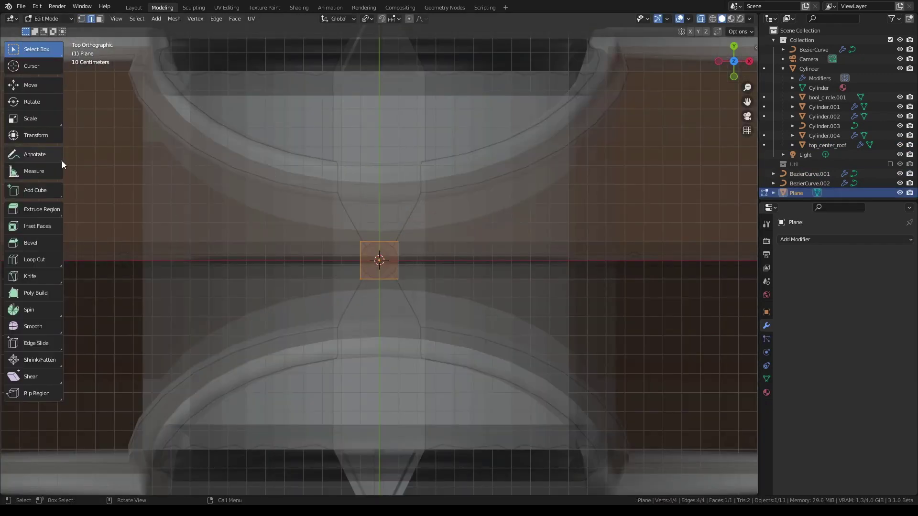
key(ctrl+z)
key(e)
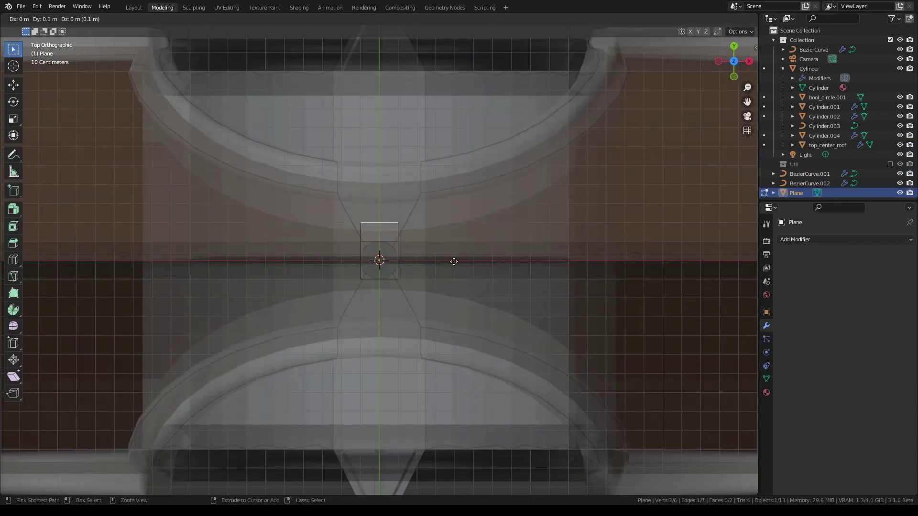
click(477, 252)
Move the whole plane piece sideways along X, then vertically along Z
key(a)
scroll(477, 252, down, 3)
key(KP_1)
key(g)
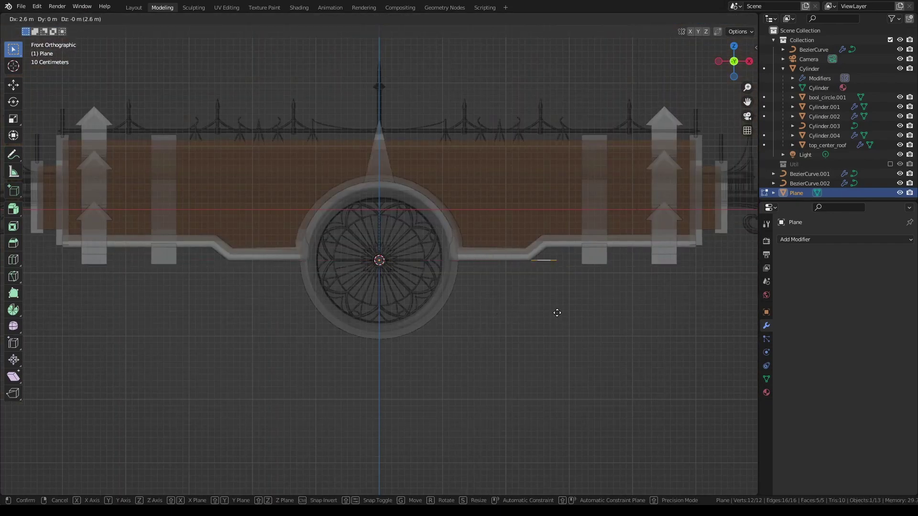
click(553, 308)
key(g)
key(z)
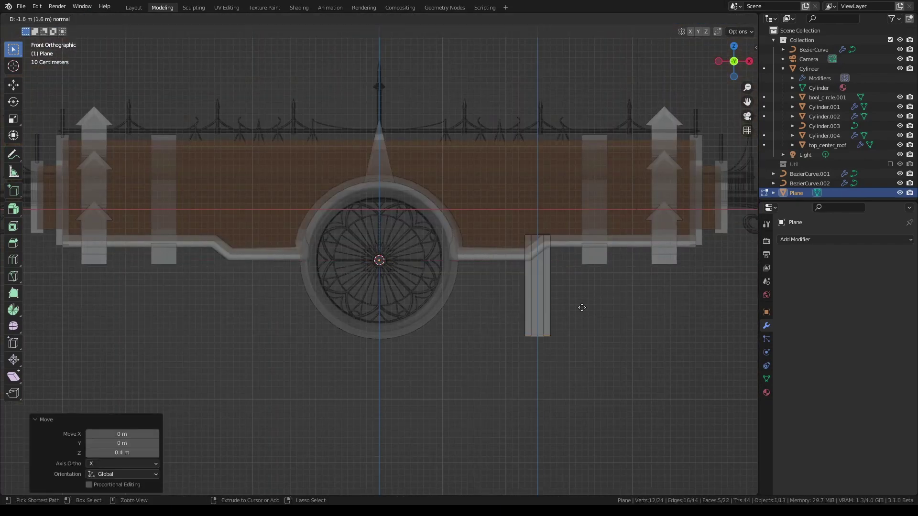
click(505, 280)
Extrude the pillar outline down toward the ground in front view
key(KP_7)
key(2)
key(Return)
key(KP_1)
scroll(682, 377, down, 3)
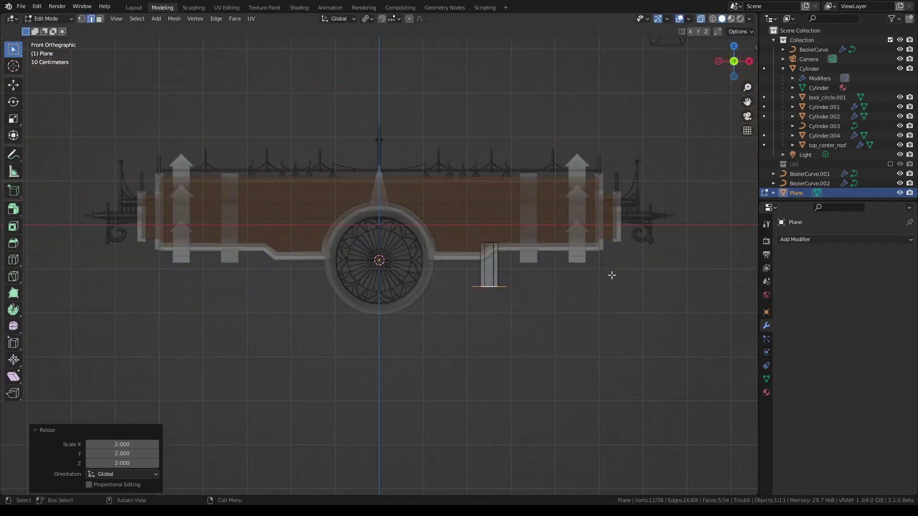
click(890, 164)
key(e)
click(514, 333)
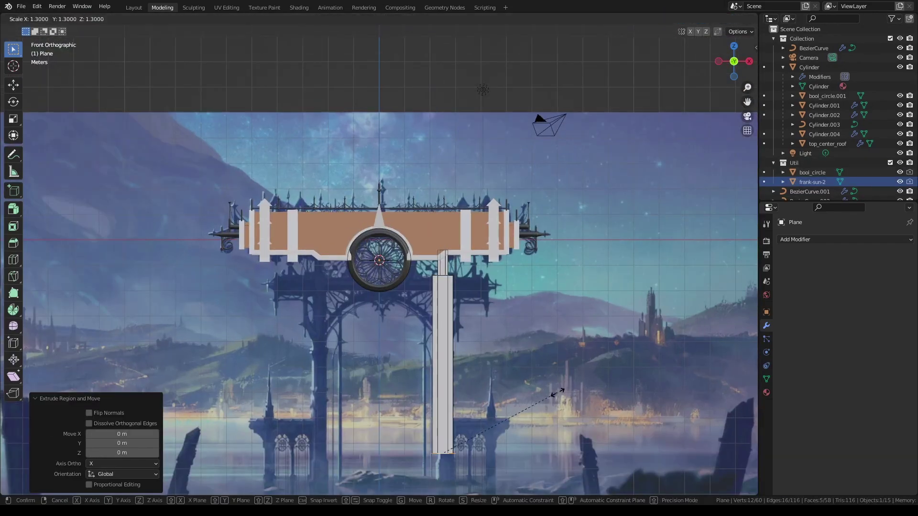
Check both mirrored pillars and edge-slide the pillar-top loop into place
key(Tab)
scroll(501, 299, up, 2)
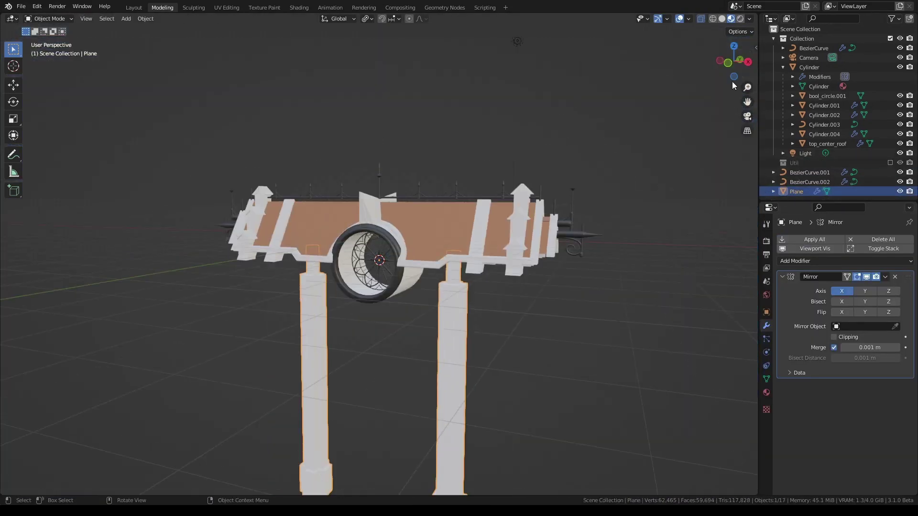
mouse_move(732, 81)
mouse_down()
mouse_move(641, 139)
mouse_move(541, 223)
mouse_up()
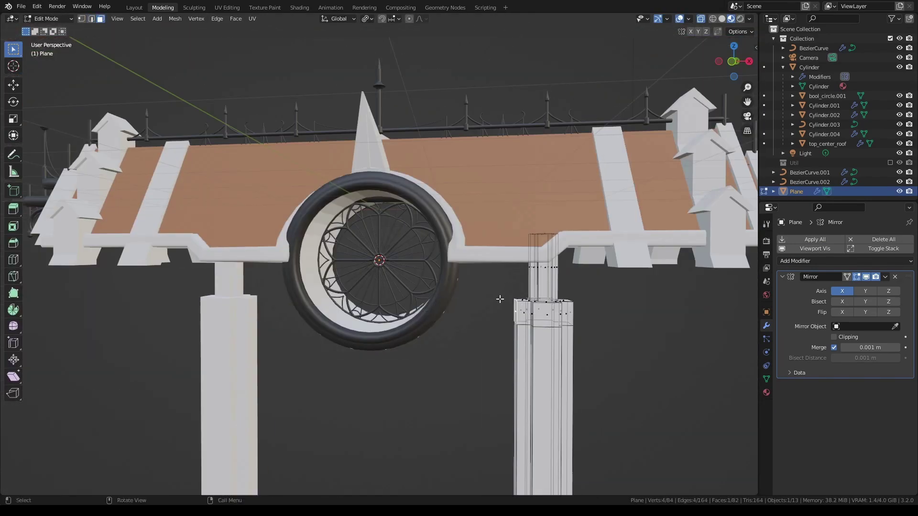
middle_drag(522, 311, 611, 300)
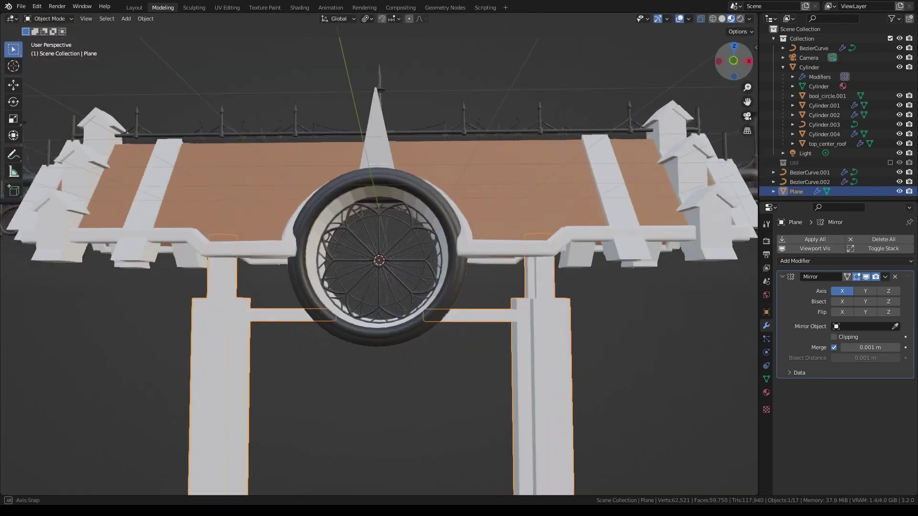
key(Tab)
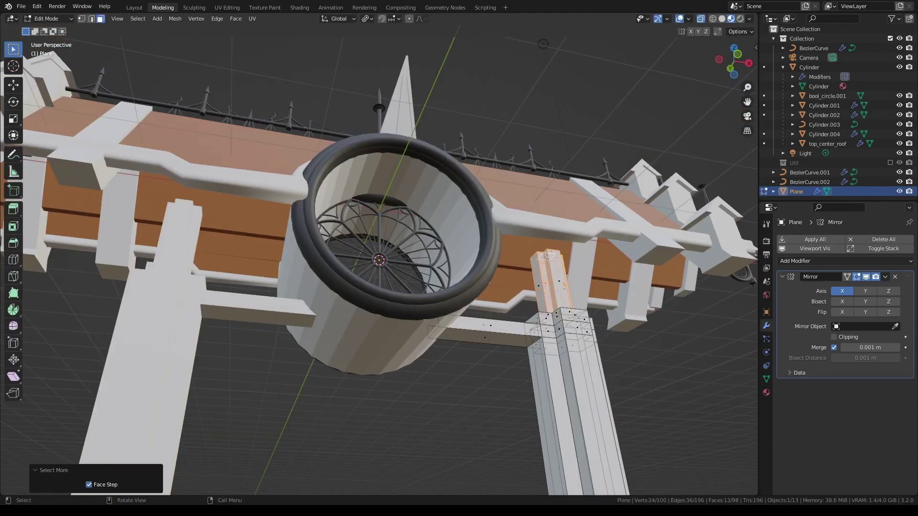
middle_drag(611, 299, 646, 324)
click(621, 256)
mouse_move(621, 256)
middle_down()
mouse_move(673, 257)
mouse_move(688, 338)
middle_up()
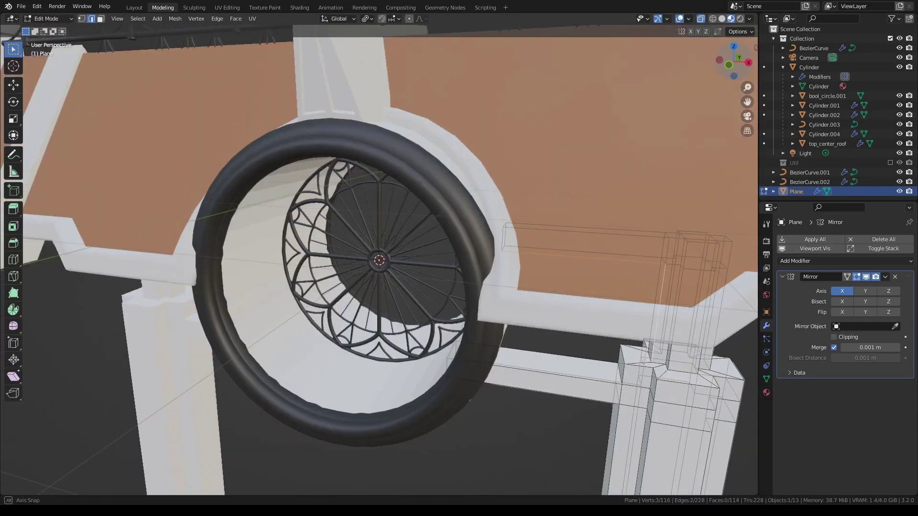
click(581, 317)
Extrude the panel outline inward, reposition two corner vertices, and save gothic-torii.blend
key(KP_1)
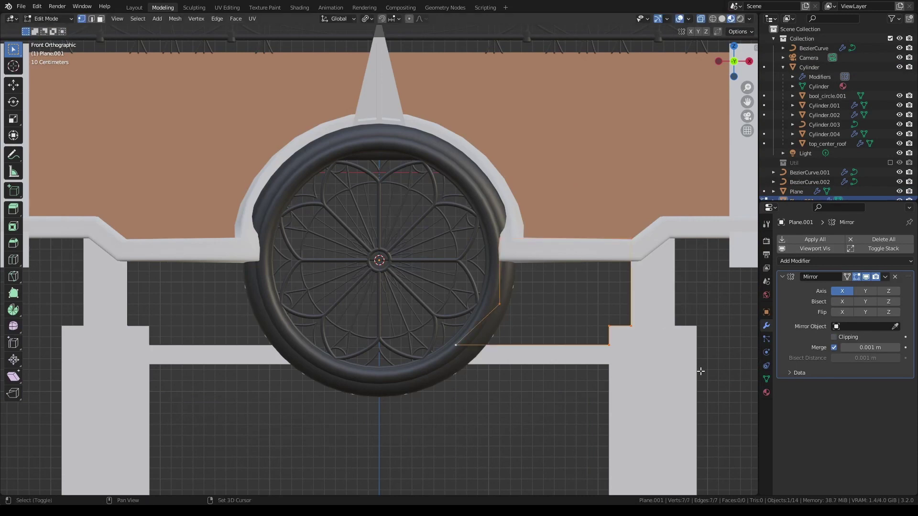
key(e)
key(s)
click(642, 354)
click(581, 292)
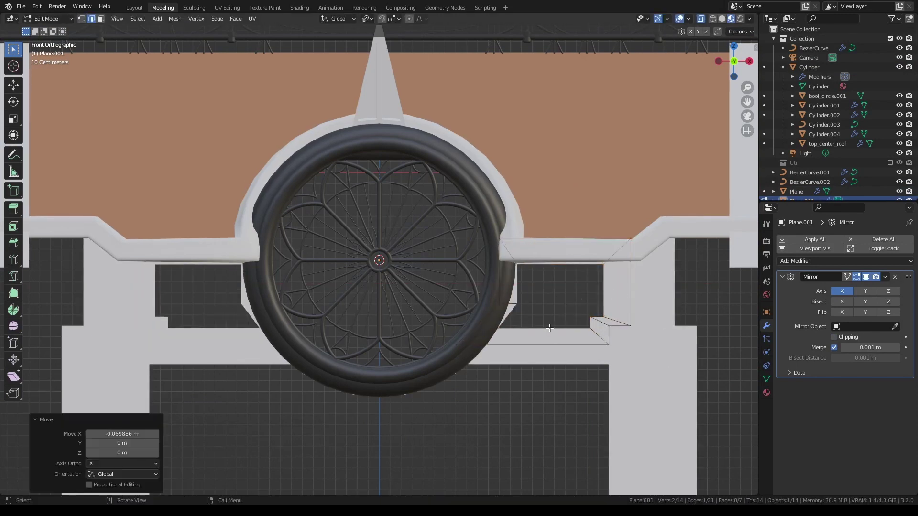
key(g)
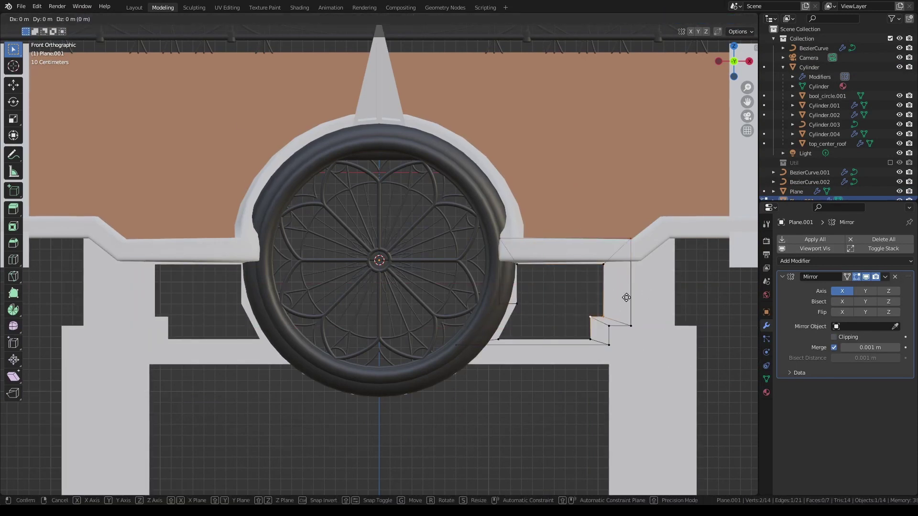
click(626, 297)
key(ctrl+s)
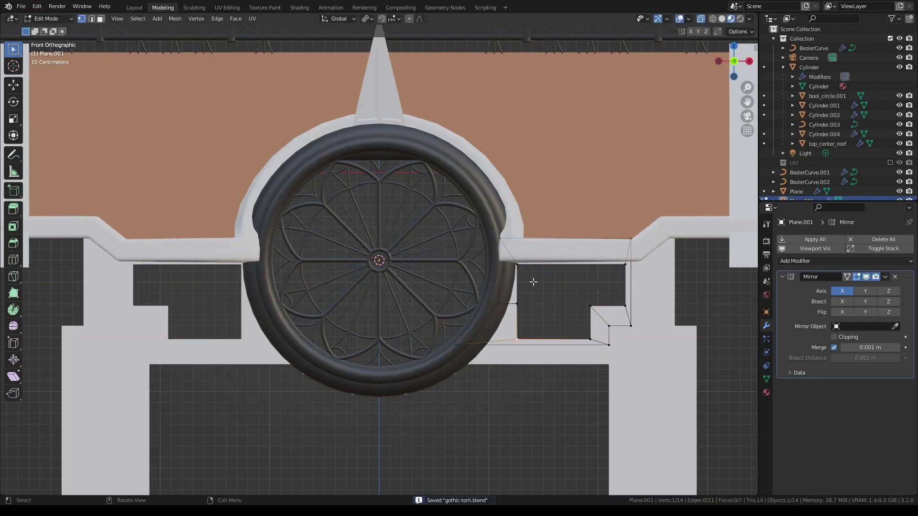
Bevel the panel's upper-right and adjacent corners into rounded cusps with Ctrl+Shift+B
click(586, 299)
click(625, 263)
key(ctrl+shift+b)
click(618, 282)
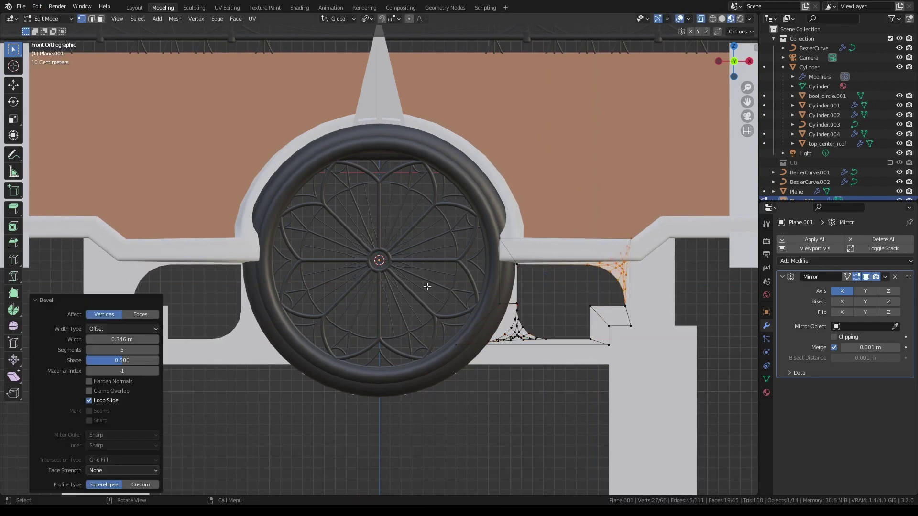
shift+click(618, 282)
Extrude spike vertices at the corner, slide them horizontally into place, and preview the mirrored panel
key(e)
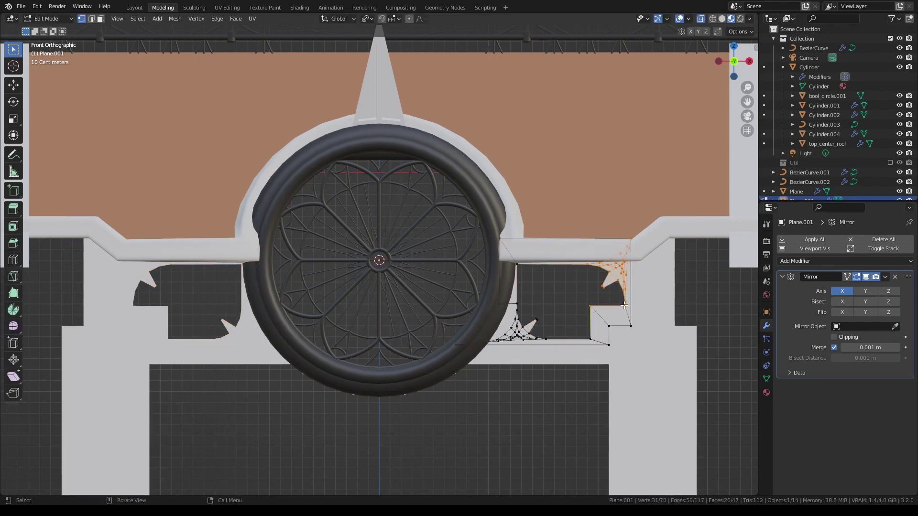
key(g)
key(x)
key(g)
key(x)
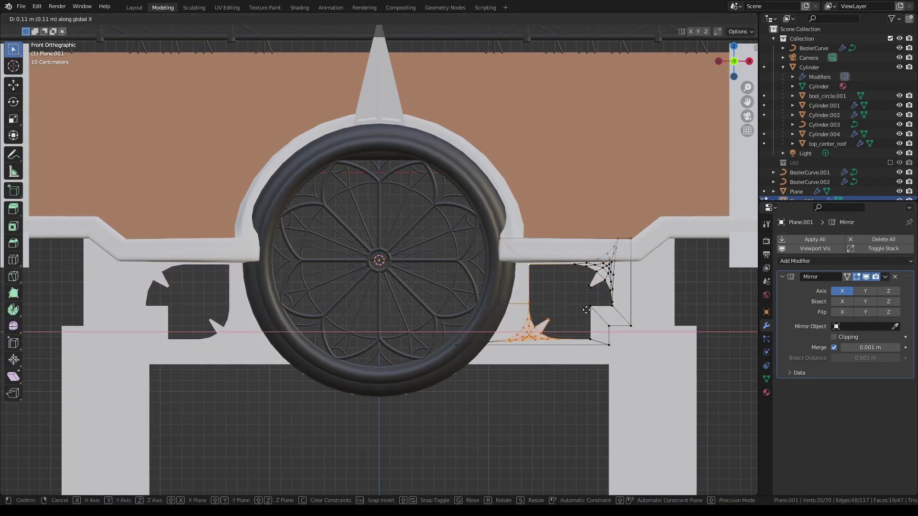
click(611, 315)
key(g)
click(592, 309)
shift+click(589, 307)
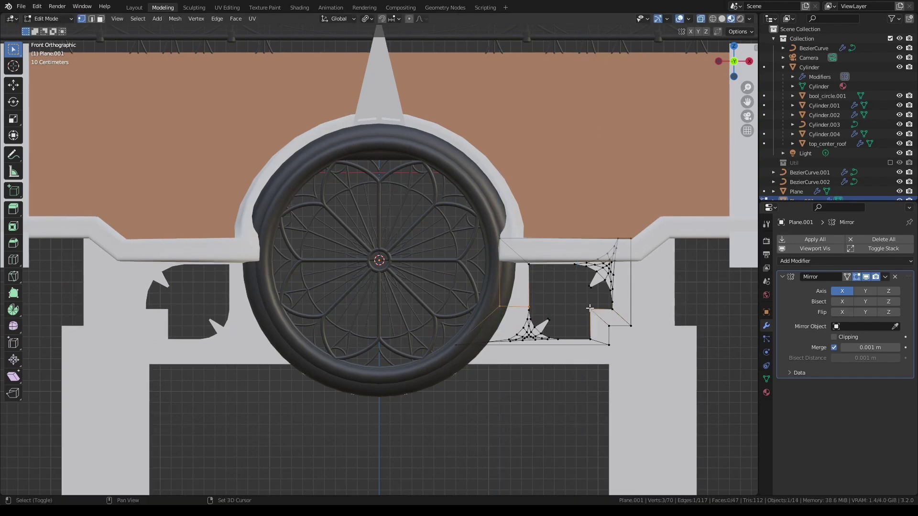
click(637, 320)
key(Tab)
key(Tab)
Finish the corner bevel and add a loop cut across the diagonal bar
click(649, 308)
scroll(649, 309, down, 5)
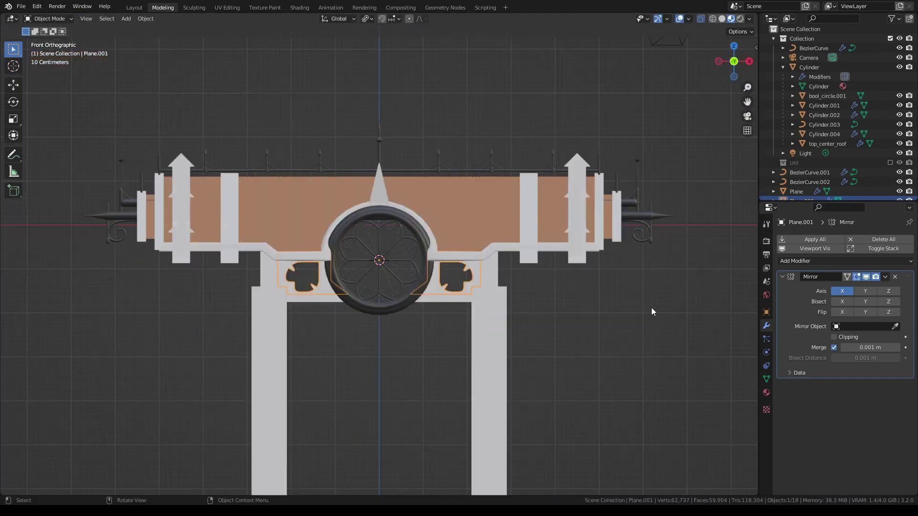
scroll(635, 320, up, 6)
click(614, 297)
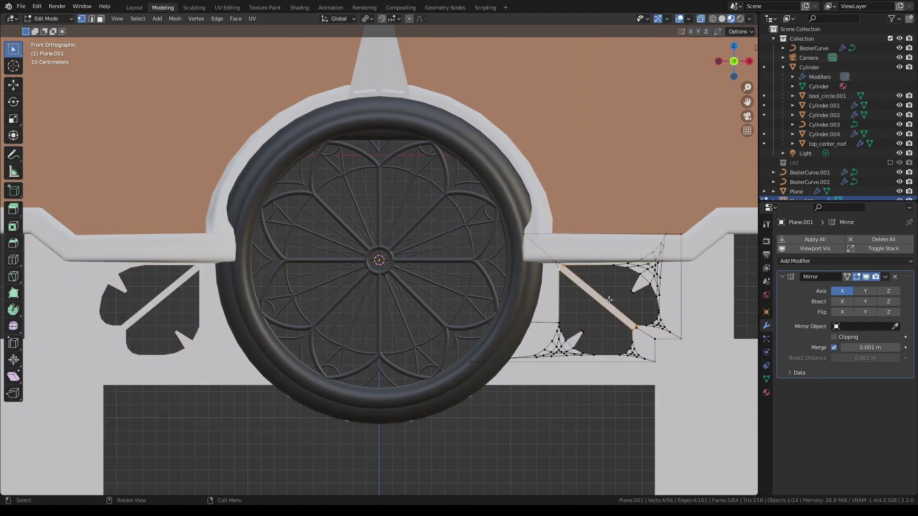
key(ctrl+r)
click(609, 300)
key(g)
key(g)
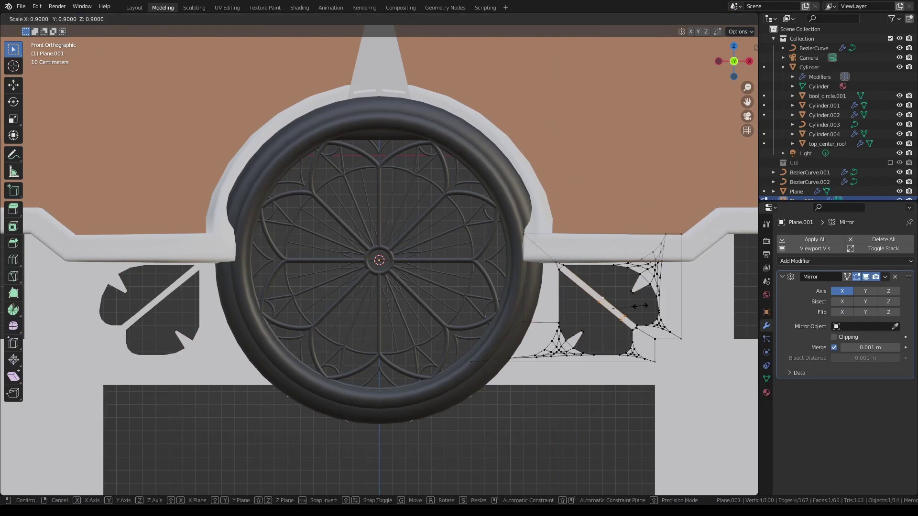
key(ctrl+r)
click(631, 295)
key(g)
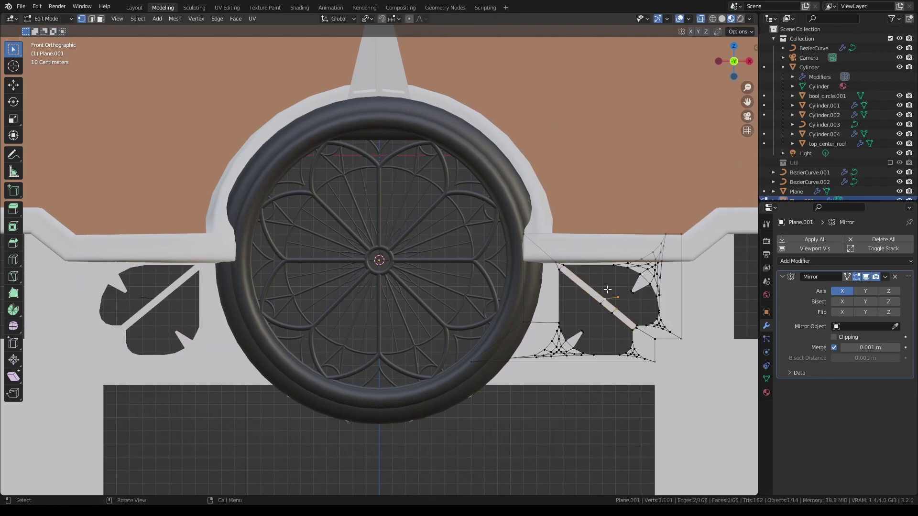
key(Tab)
key(Tab)
Bevel the bar's middle vertices, subdivide them, and delete the inner faces to open a hole
key(ctrl+b)
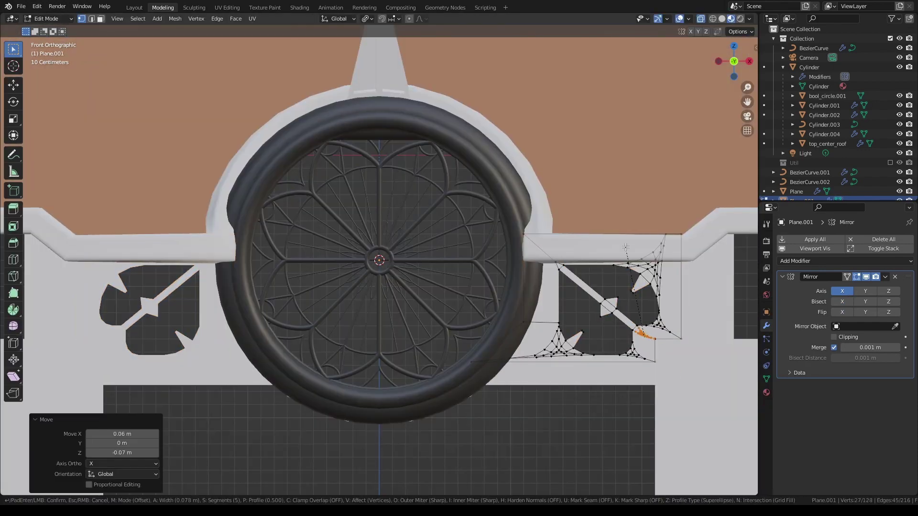
key(F3)
click(217, 18)
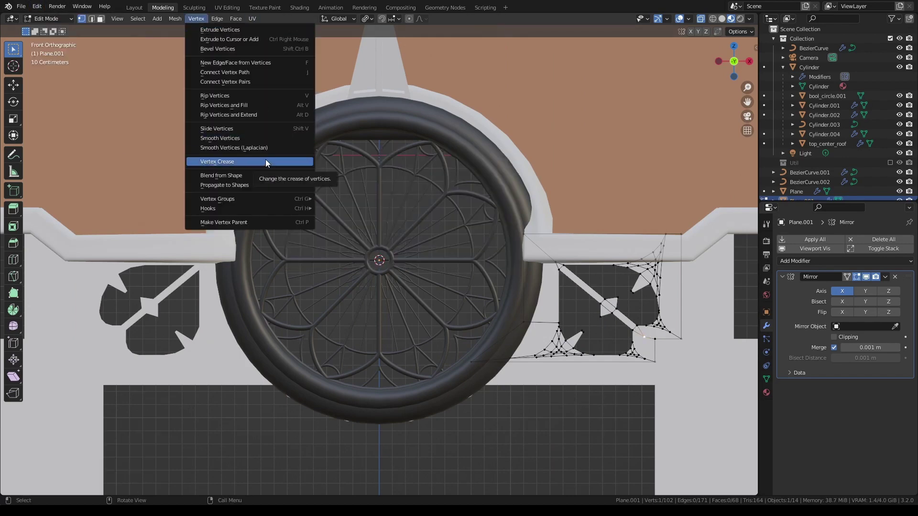
click(265, 159)
click(633, 267)
key(KP_Decimal)
key(g)
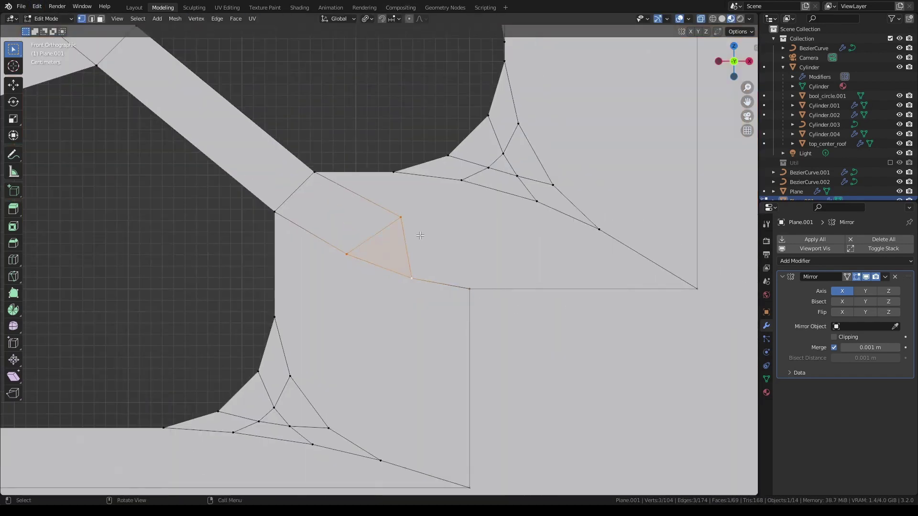
right_click(419, 235)
click(430, 190)
click(122, 453)
key(x)
click(364, 210)
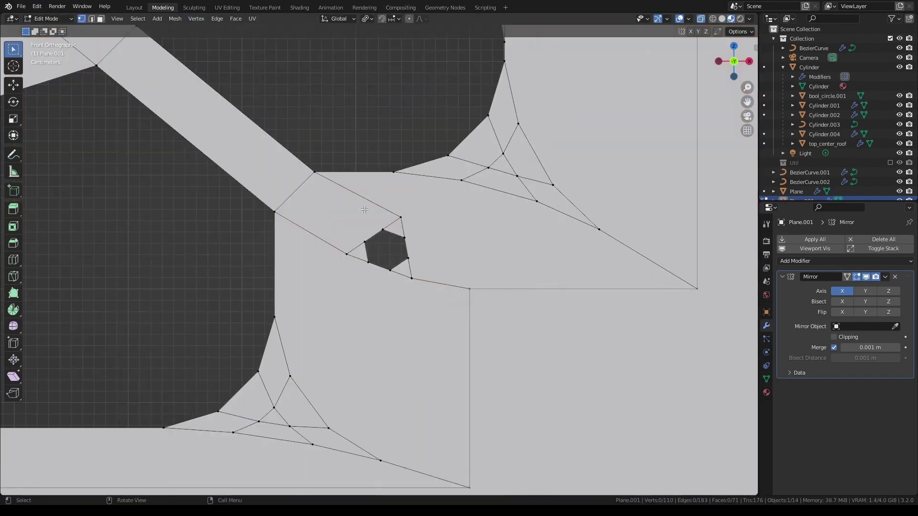
Subdivide the hole's edges, try smoothing, and scale the hole into a rounder opening
drag(438, 302, 438, 303)
key(F3)
click(478, 354)
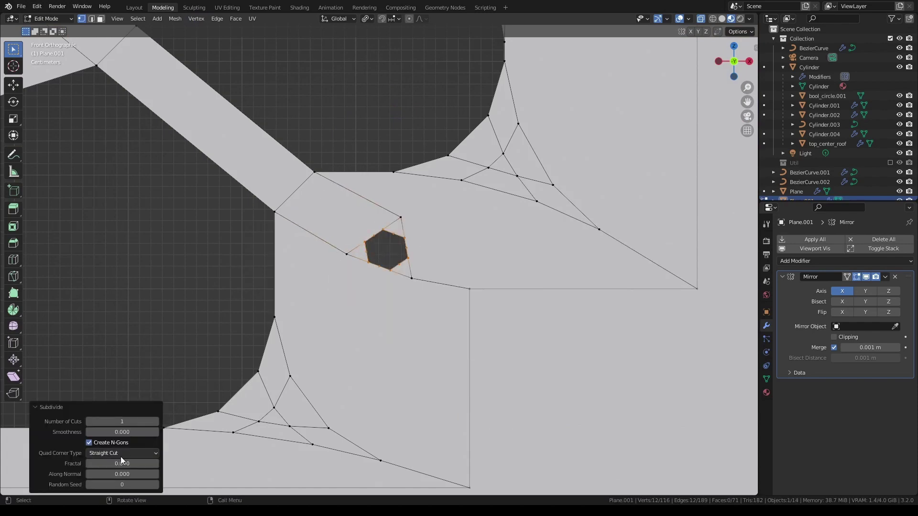
key(F3)
text(smooth)
click(399, 329)
key(ctrl+z)
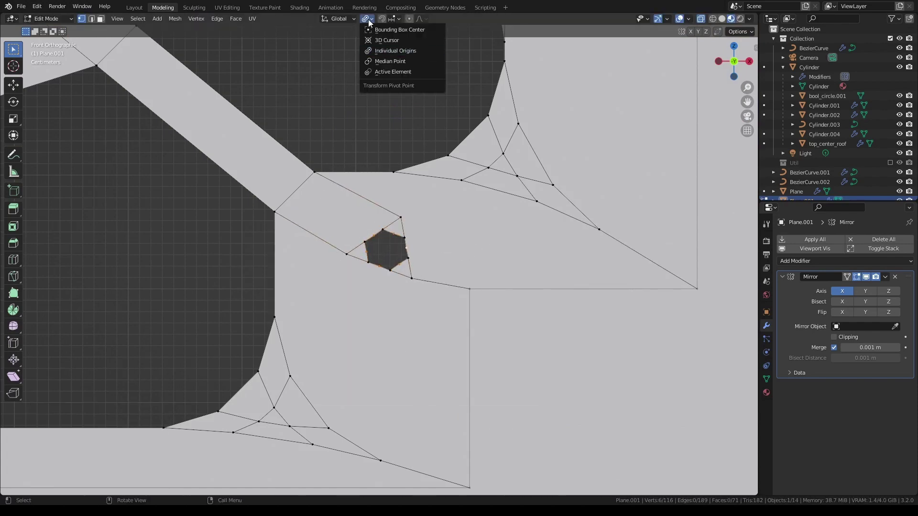
key(s)
click(502, 308)
scroll(430, 263, down, 3)
scroll(488, 270, up, 3)
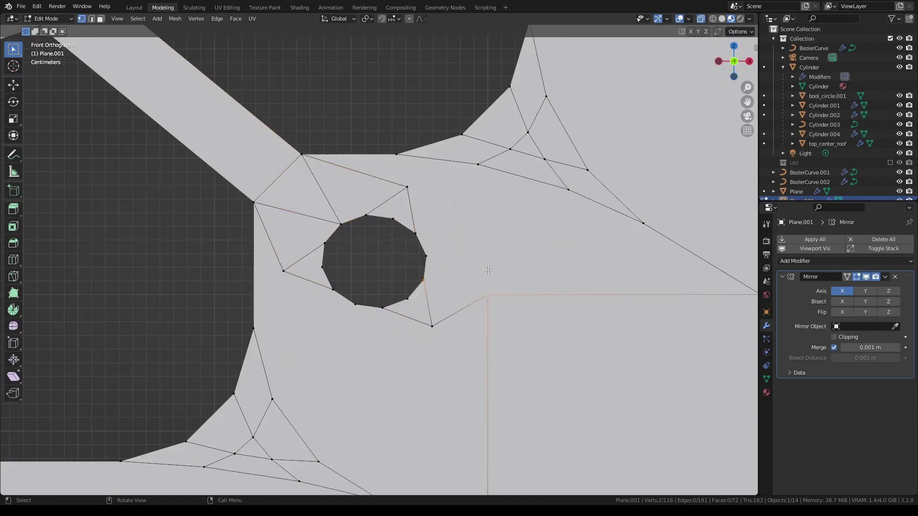
scroll(488, 270, down, 1)
shift+click(306, 269)
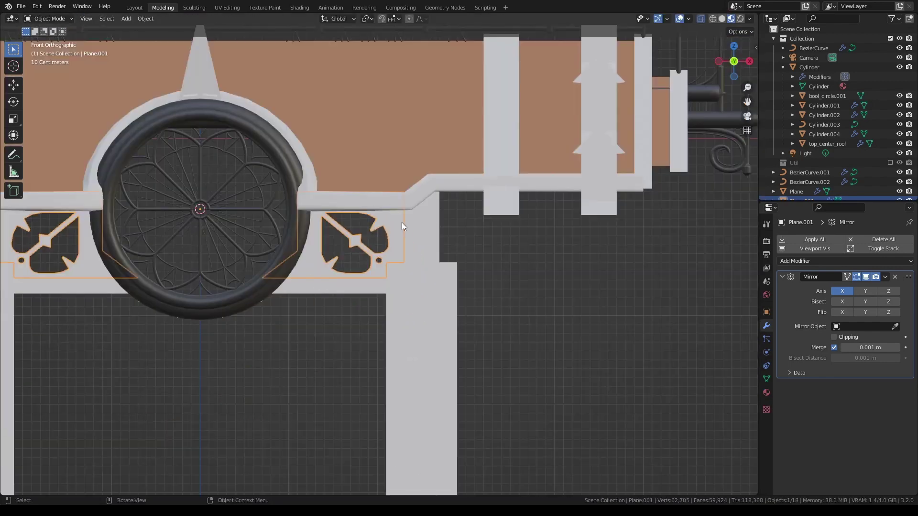
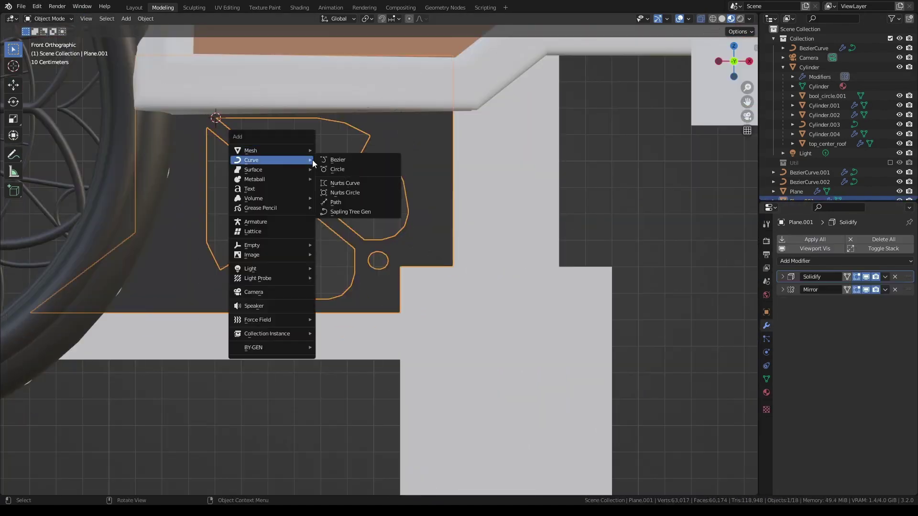
Shrink the new Bezier curve and rotate it 40 degrees into a diagonal
key(a)
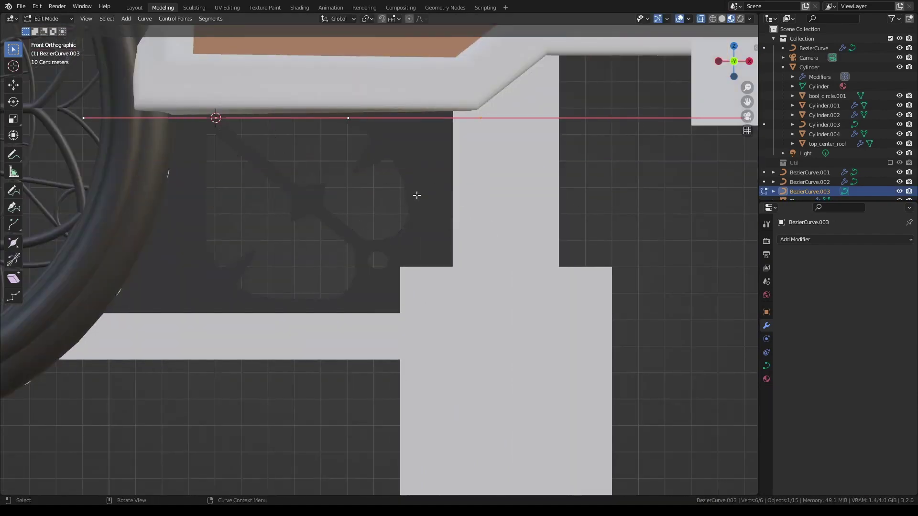
shift+middle_drag(238, 133, 408, 274)
text(gr40)
key(Return)
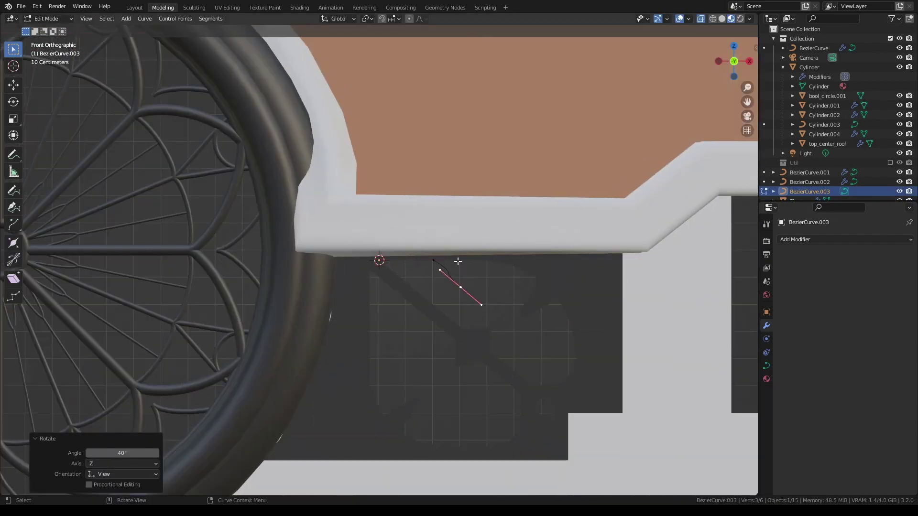
Move and extrude the curve's end control points to shape the flourish
click(460, 287)
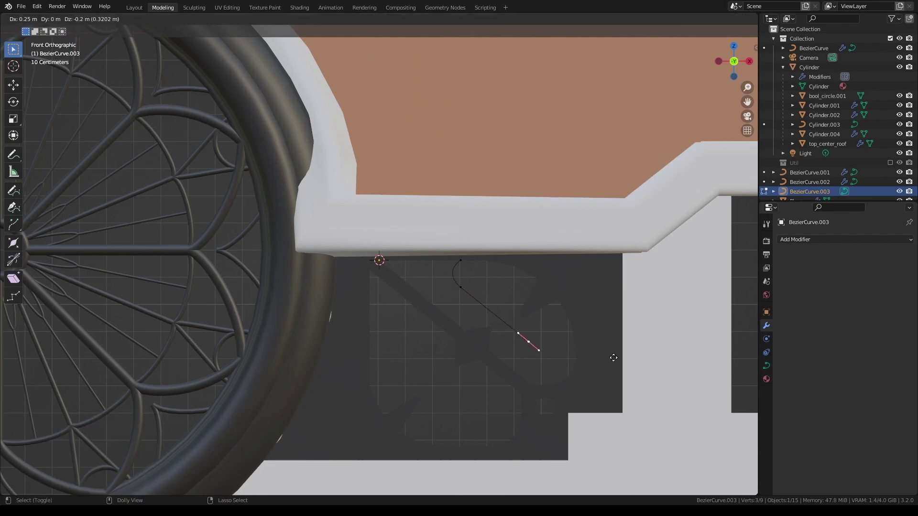
click(613, 358)
key(e)
click(525, 278)
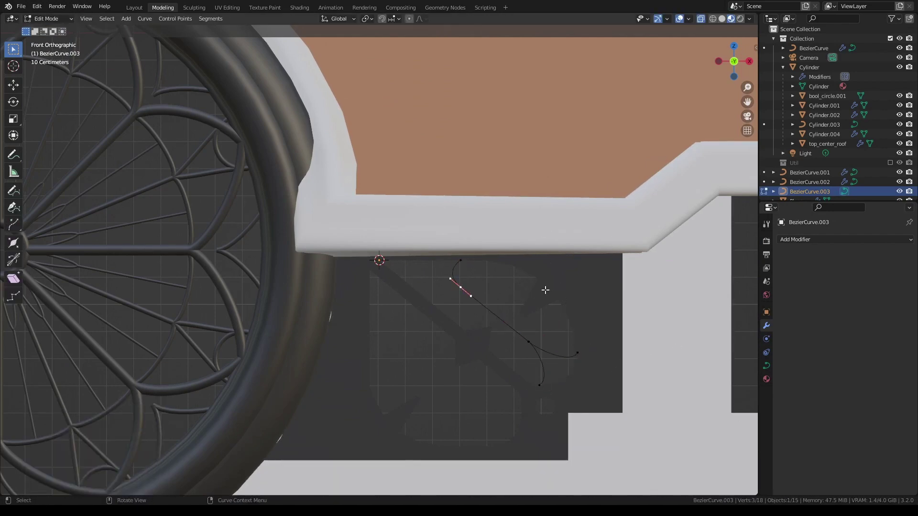
key(Escape)
key(g)
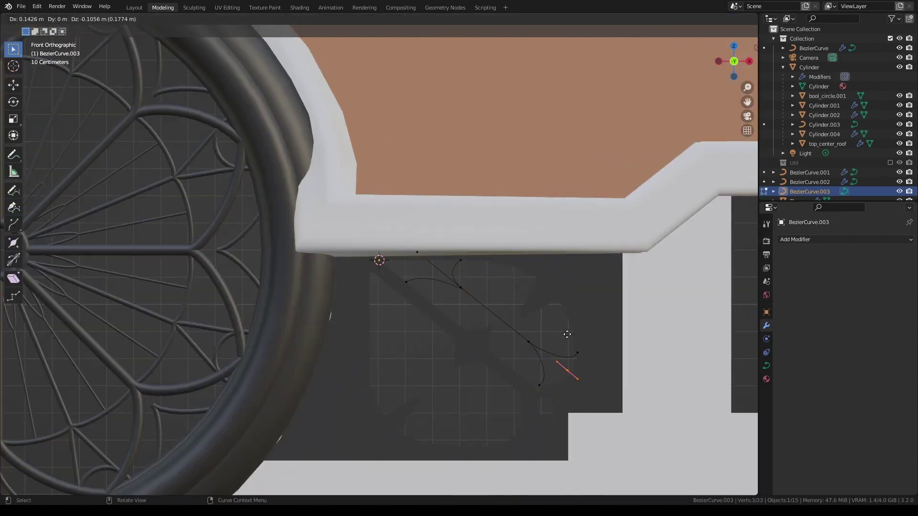
click(567, 334)
scroll(521, 325, down, 1)
Add a Mirror modifier to the scrollwork curve and choose its mirror target object
key(Tab)
ctrl+click(809, 172)
key(F3)
text(apply)
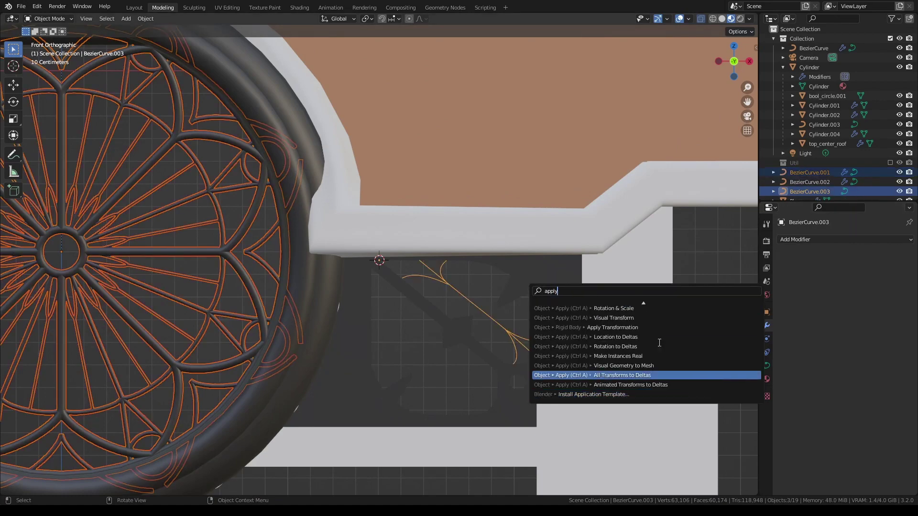
click(812, 240)
click(738, 344)
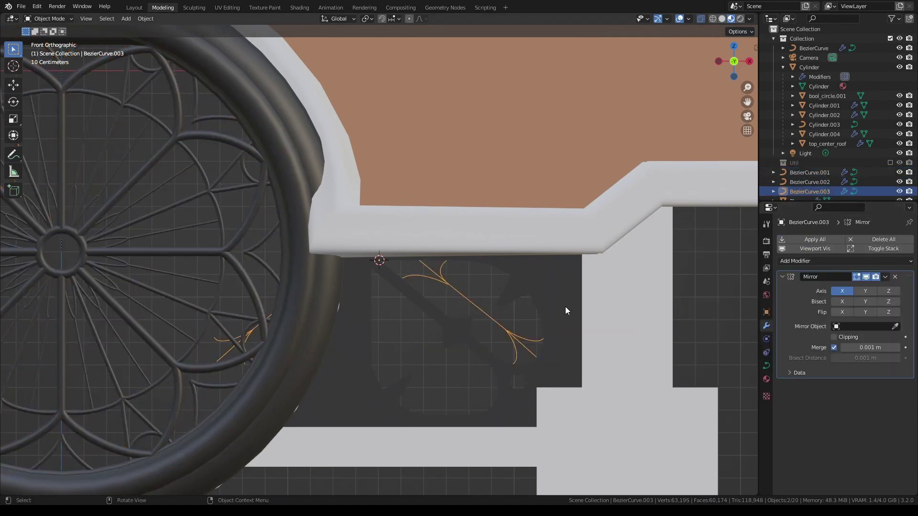
scroll(565, 310, down, 4)
click(862, 326)
scroll(404, 314, down, 8)
scroll(404, 287, up, 8)
scroll(406, 271, down, 4)
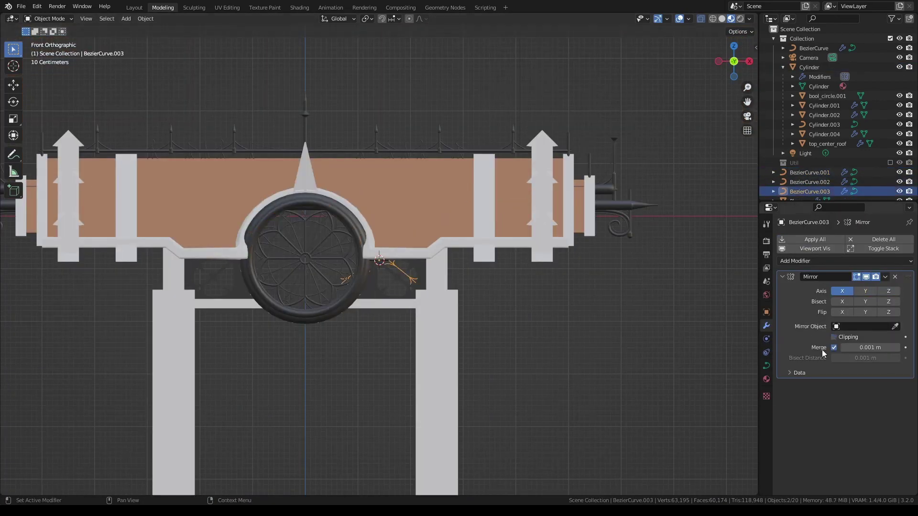
scroll(205, 260, up, 5)
Raise the curve's bevel depth to thicken the scrollwork and assign paint_black
click(766, 365)
drag(863, 368, 872, 369)
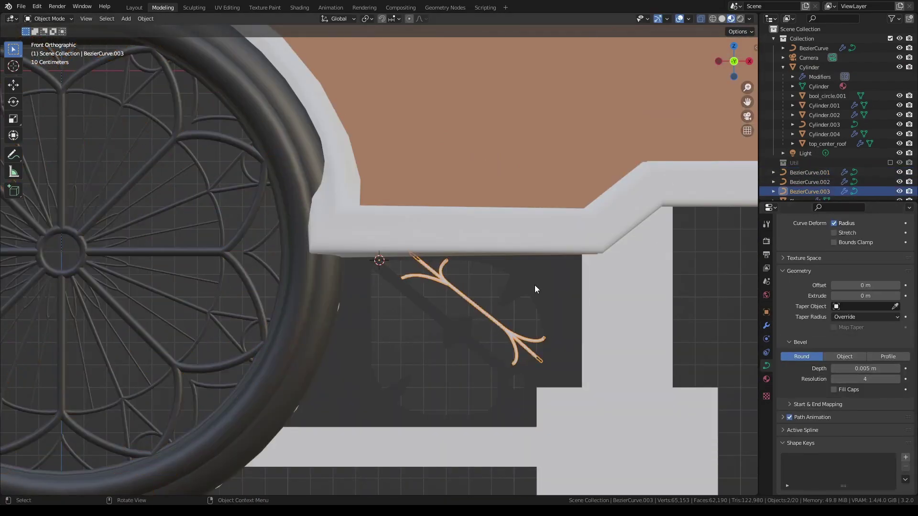
scroll(536, 288, up, 6)
ctrl+scroll(898, 379, down, 4)
scroll(746, 332, down, 5)
click(766, 379)
Adjust a control point, then duplicate the whole flourish below the first in Edit Mode
key(Tab)
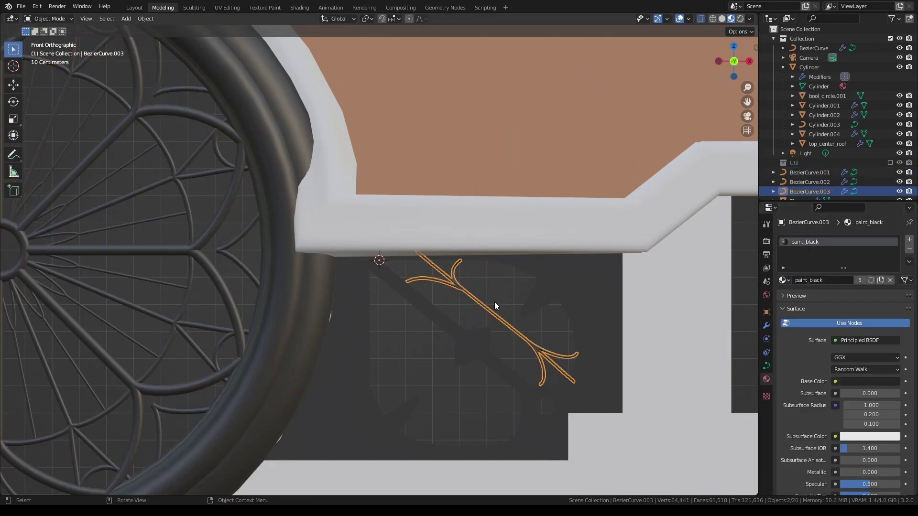
middle_drag(495, 305, 499, 323)
scroll(500, 323, up, 4)
key(KP_1)
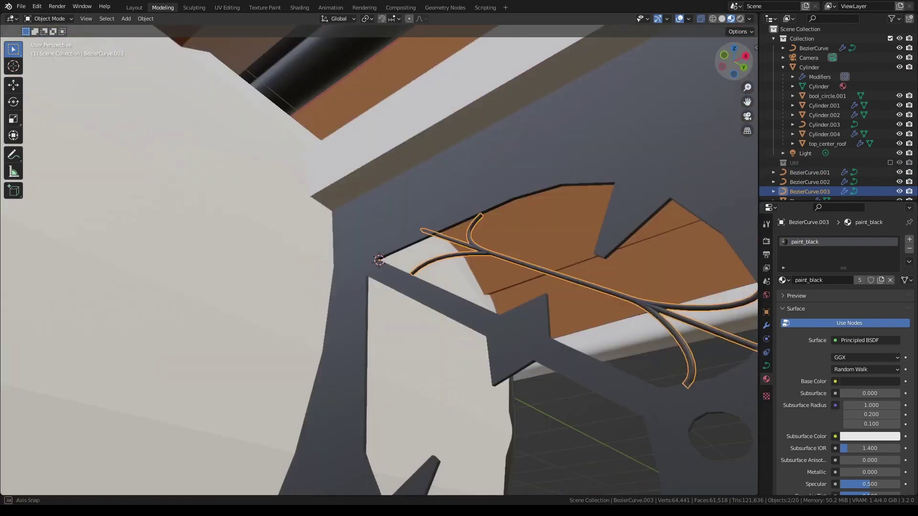
click(498, 258)
key(g)
scroll(628, 419, down, 2)
key(a)
key(shift+d)
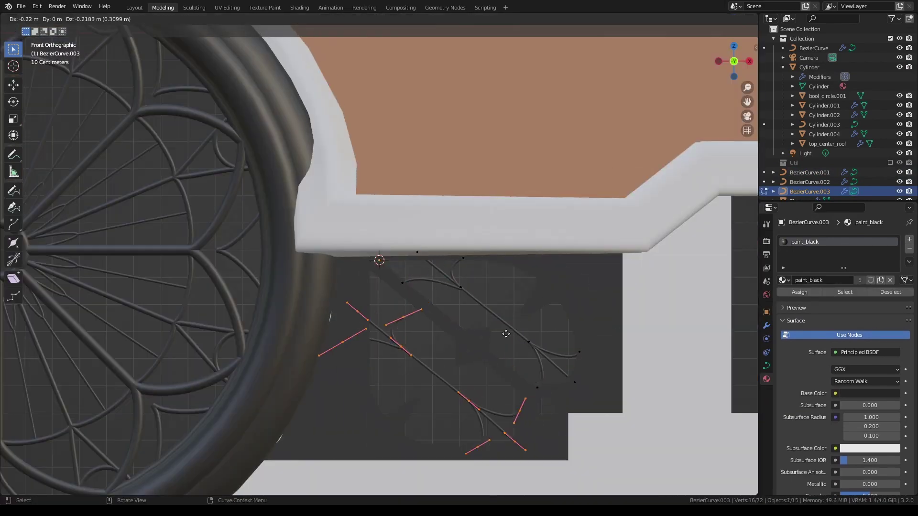
click(522, 430)
click(522, 430)
scroll(379, 333, down, 1)
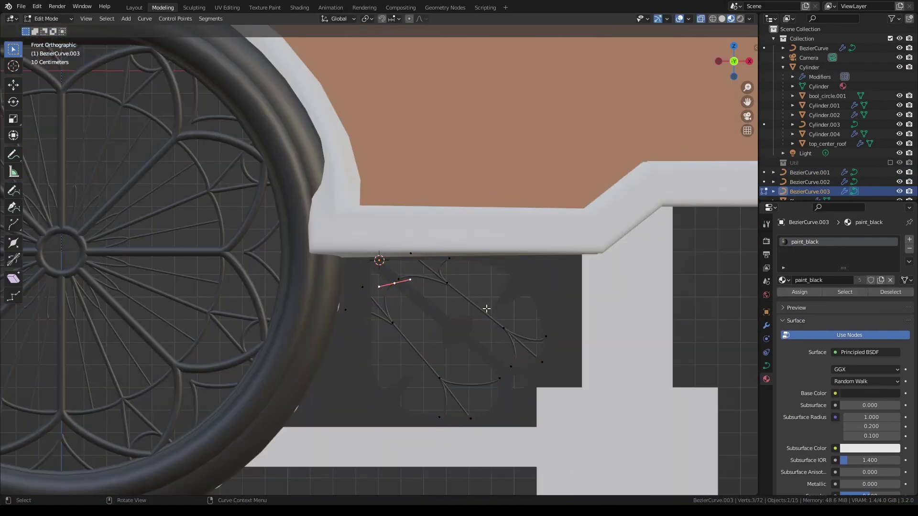
Inspect the scrollwork from an angle and select the rose-window ring
key(Tab)
middle_drag(482, 322, 523, 209)
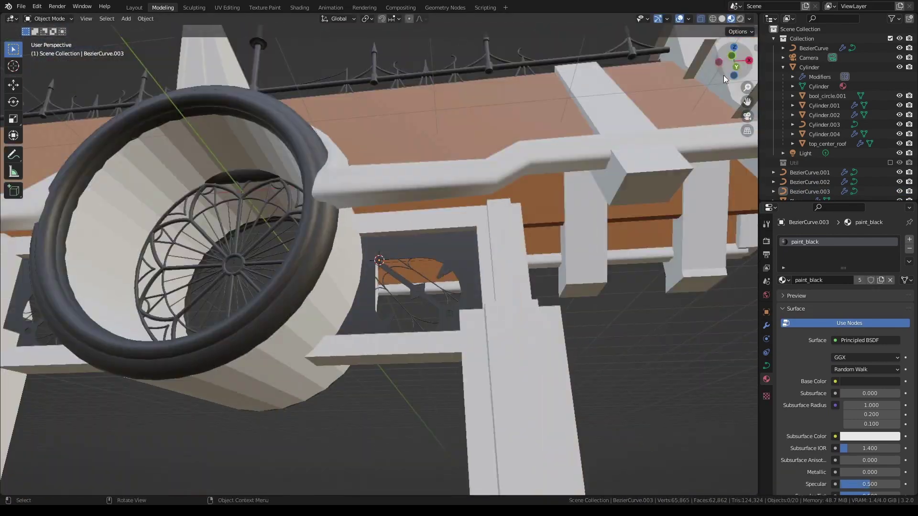
key(KP_1)
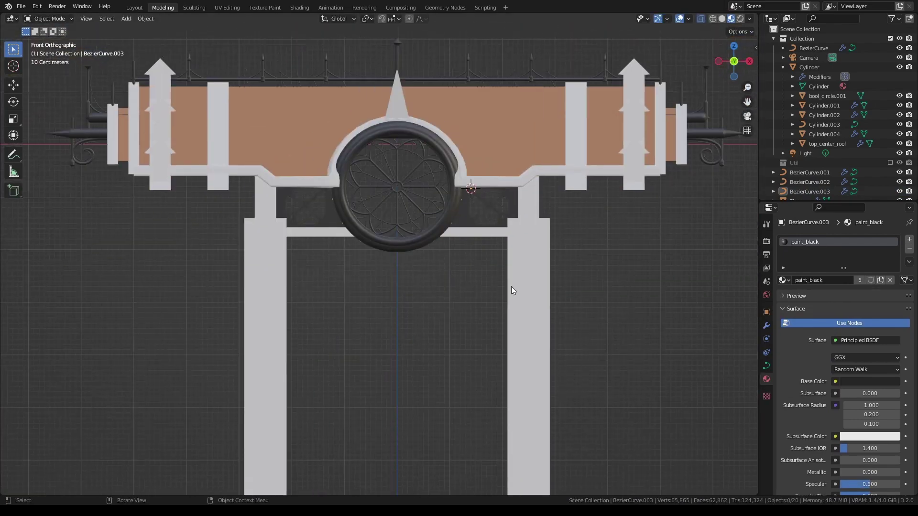
click(365, 233)
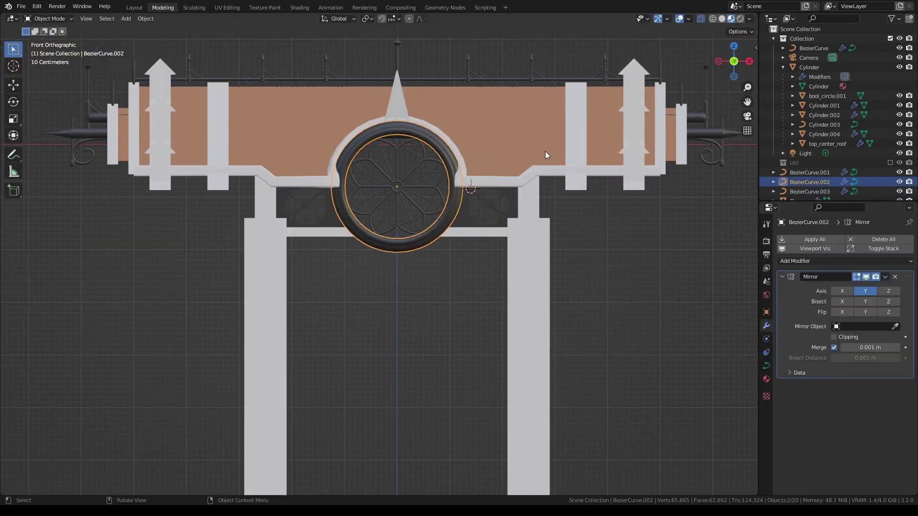
Duplicate the rose-window ring, enlarge it 1.9 times and shift its depth
key(shift+d)
click(464, 316)
key(Tab)
scroll(463, 315, down, 2)
text(s1.9)
key(Return)
key(KP_3)
key(s)
key(y)
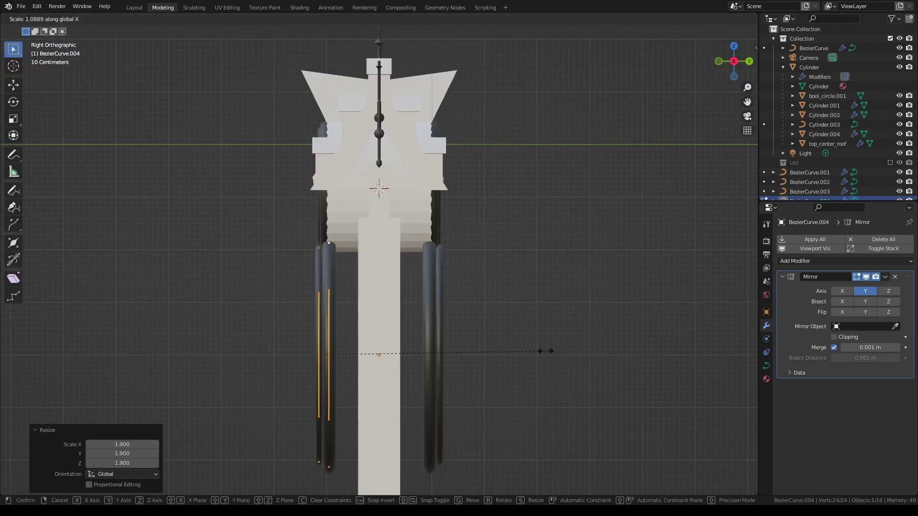
key(Escape)
key(g)
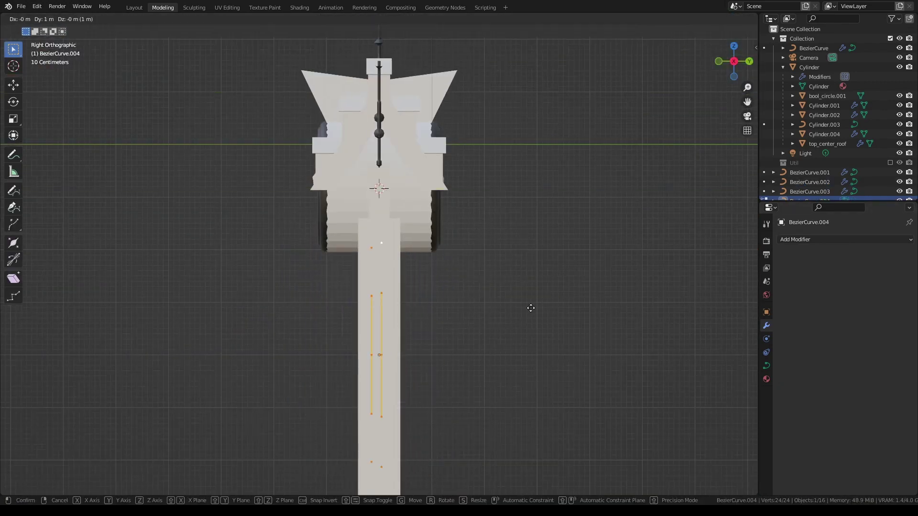
click(531, 308)
scroll(461, 301, up, 5)
scroll(460, 301, down, 3)
Enlarge the large ring slightly and stretch it 1.5 times in depth
drag(734, 62, 721, 73)
click(734, 61)
key(Tab)
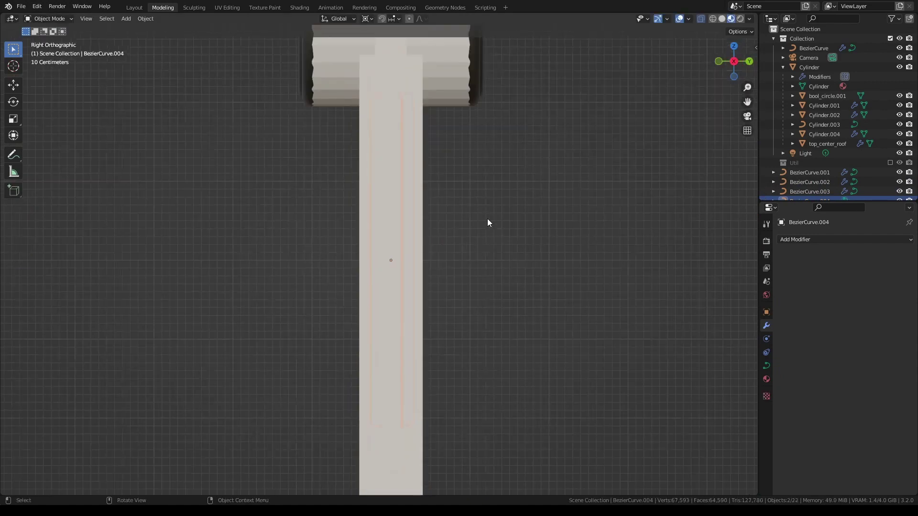
scroll(431, 223, up, 2)
scroll(478, 227, up, 1)
key(Tab)
key(KP_1)
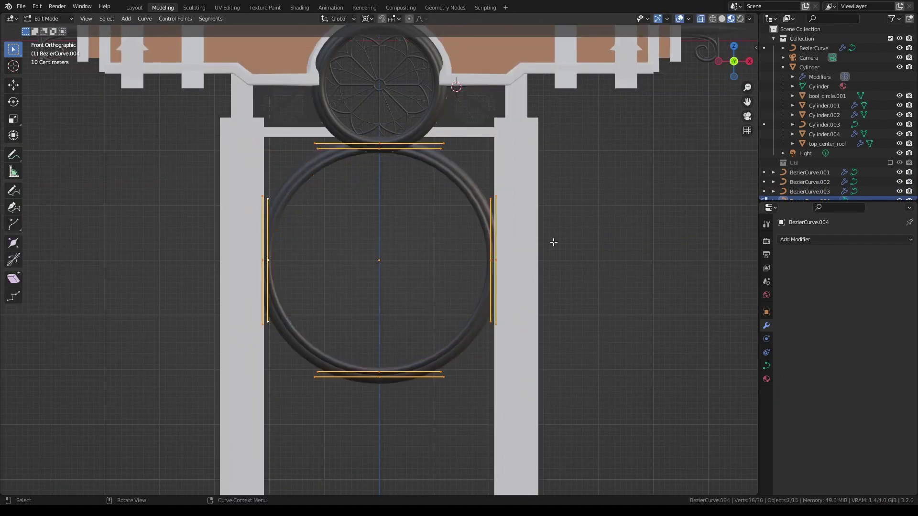
key(s)
click(552, 255)
mouse_move(552, 256)
middle_down()
mouse_move(531, 201)
mouse_move(539, 180)
middle_up()
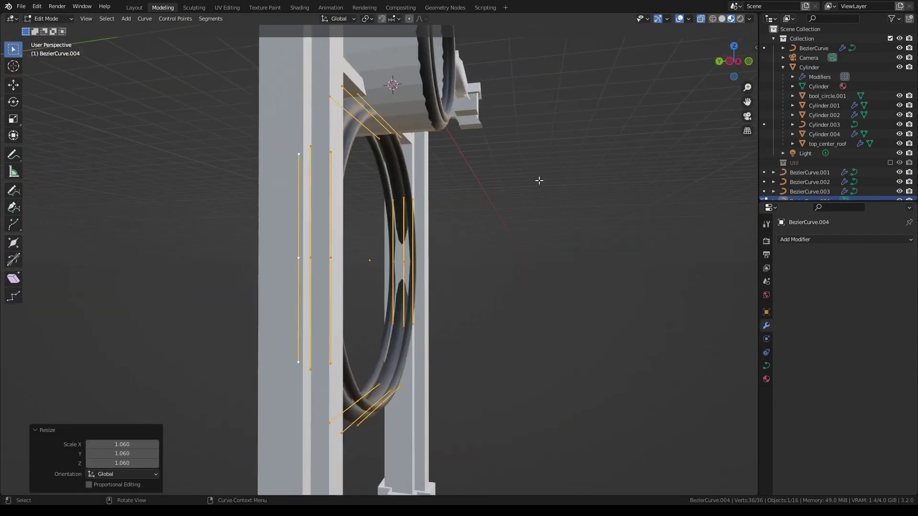
key(KP_3)
click(500, 290)
mouse_move(501, 290)
middle_down()
mouse_move(550, 239)
mouse_move(589, 219)
middle_up()
Turn the ring into an arch by opening the cyclic curve and deleting its bottom point
click(766, 366)
key(KP_1)
scroll(588, 218, down, 1)
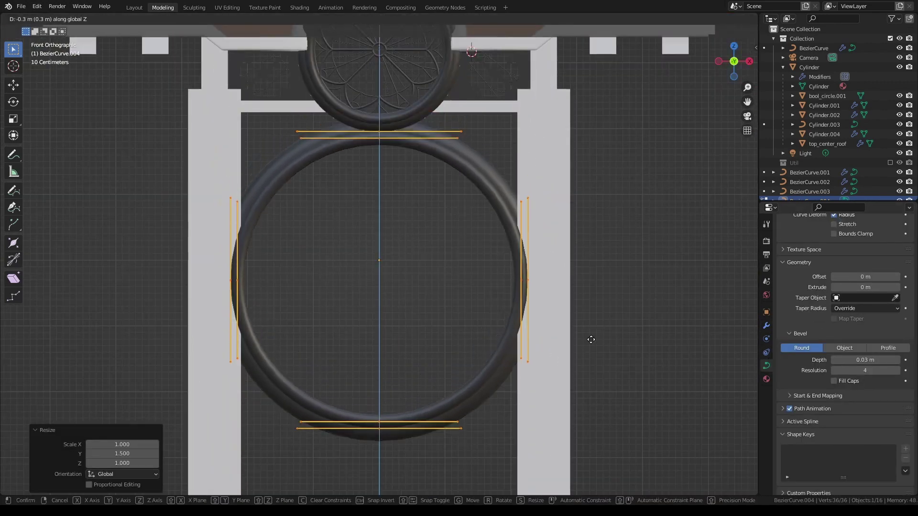
middle_drag(590, 338, 430, 344)
key(KP_1)
scroll(395, 381, down, 2)
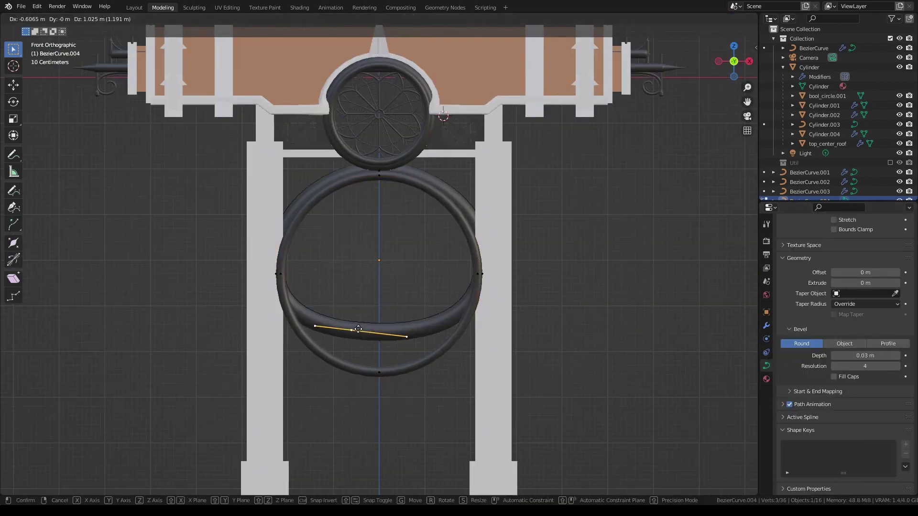
scroll(790, 381, up, 6)
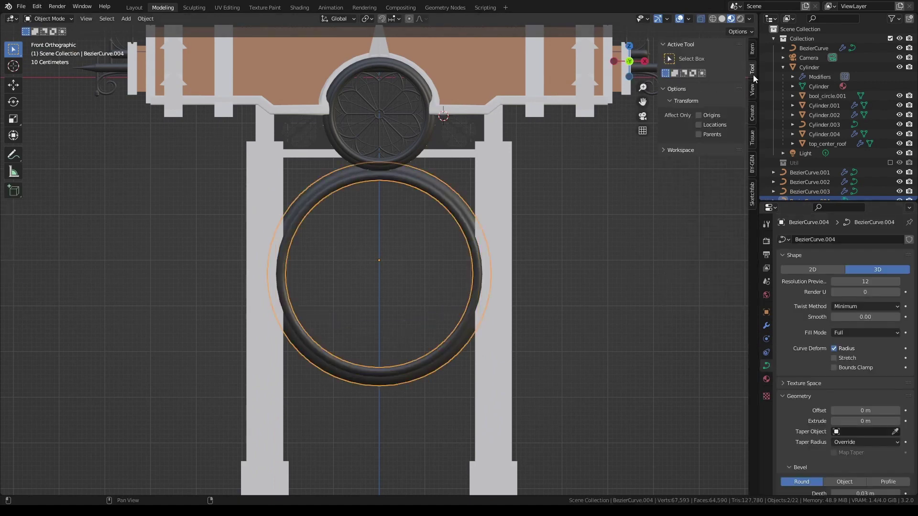
key(n)
key(alt+c)
key(ctrl+x)
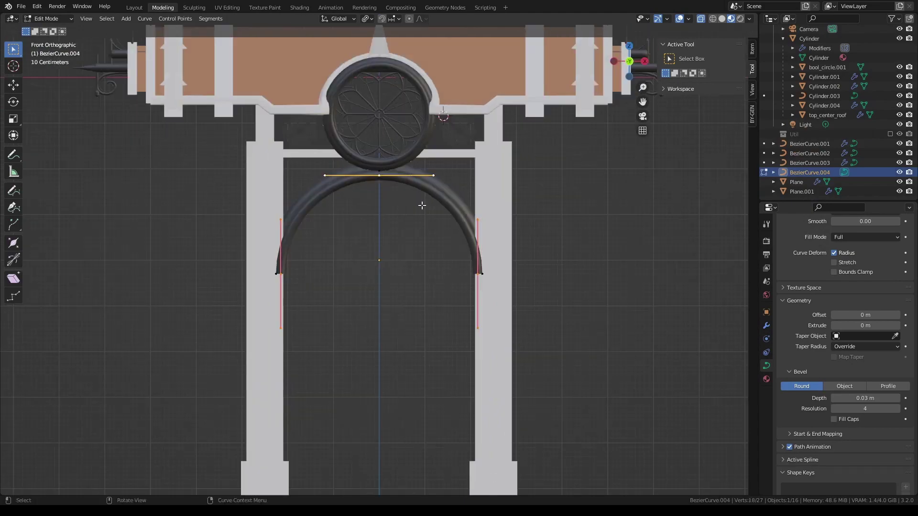
scroll(591, 207, up, 2)
Add an inner arch copy scaled to 0.8 with tube thickness 0.3
key(shift+d)
key(Escape)
key(s)
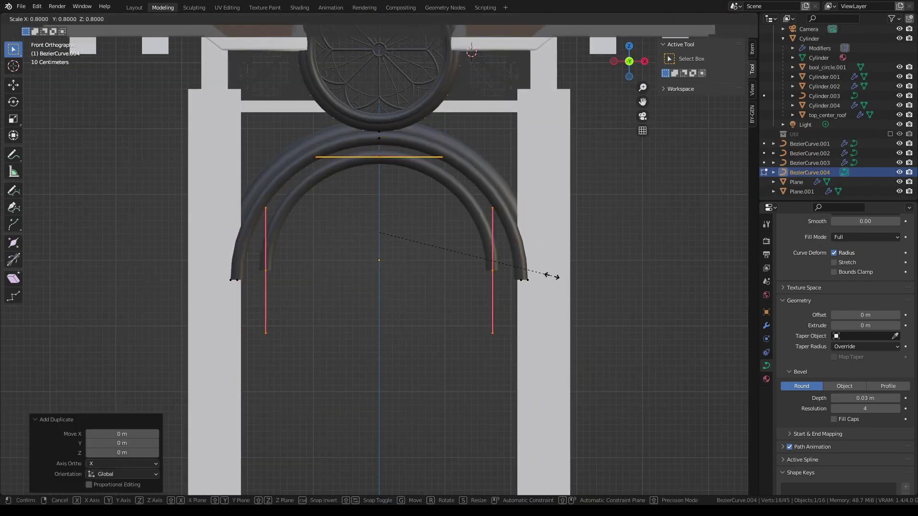
click(553, 273)
key(alt+s)
text(.3)
key(Return)
scroll(429, 259, up, 3)
scroll(897, 265, up, 5)
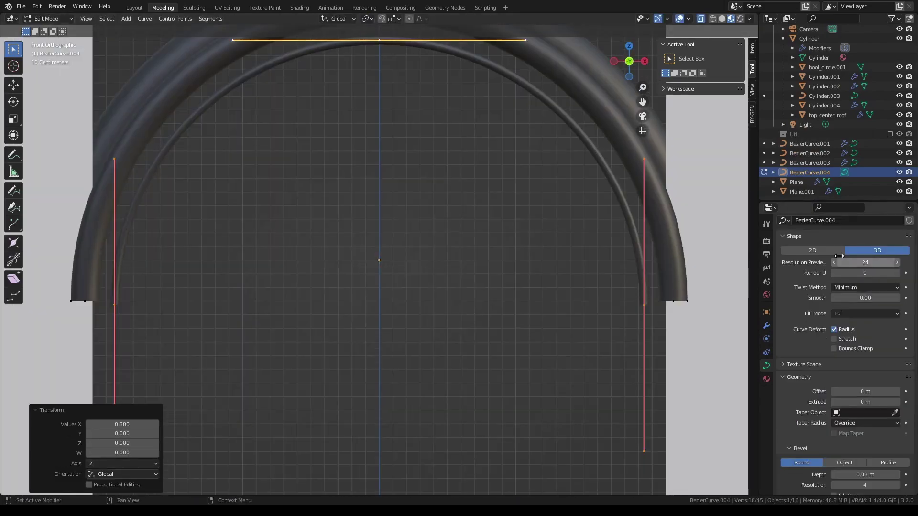
key(Tab)
Inspect the double arch, then select the beam plane and enter its mesh editing
middle_drag(478, 239, 548, 133)
click(549, 133)
key(Tab)
key(KP_1)
Separate part of the beam plane into its own strip object and stretch it
scroll(441, 402, up, 3)
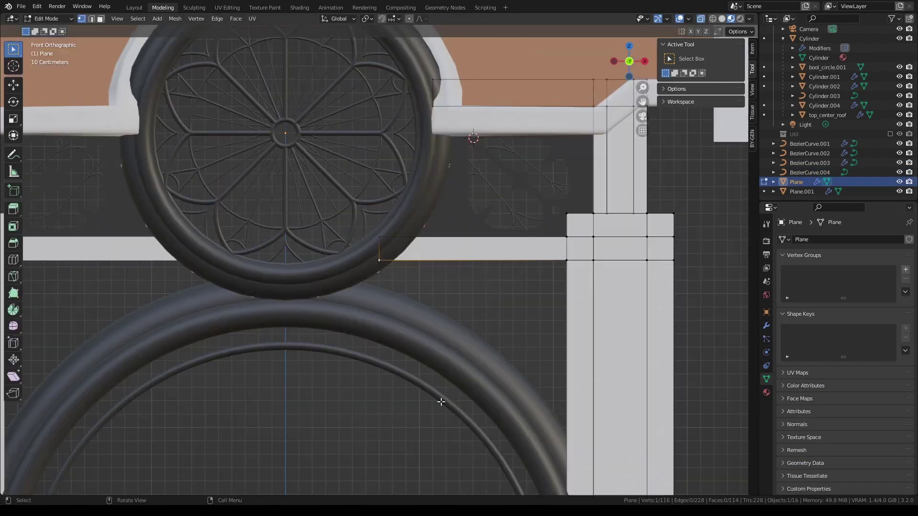
scroll(379, 260, up, 3)
key(e)
click(502, 282)
key(ctrl+KP_Add)
key(g)
click(505, 251)
key(p)
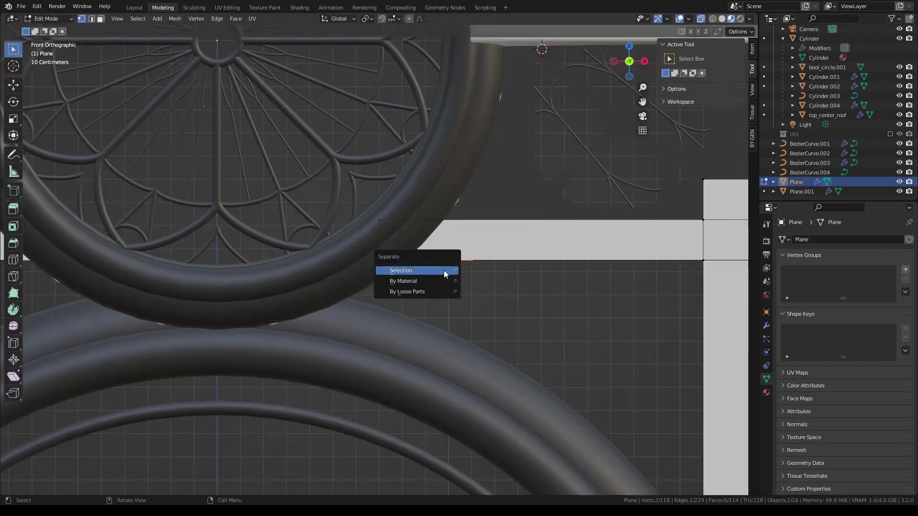
click(440, 270)
scroll(500, 251, up, 2)
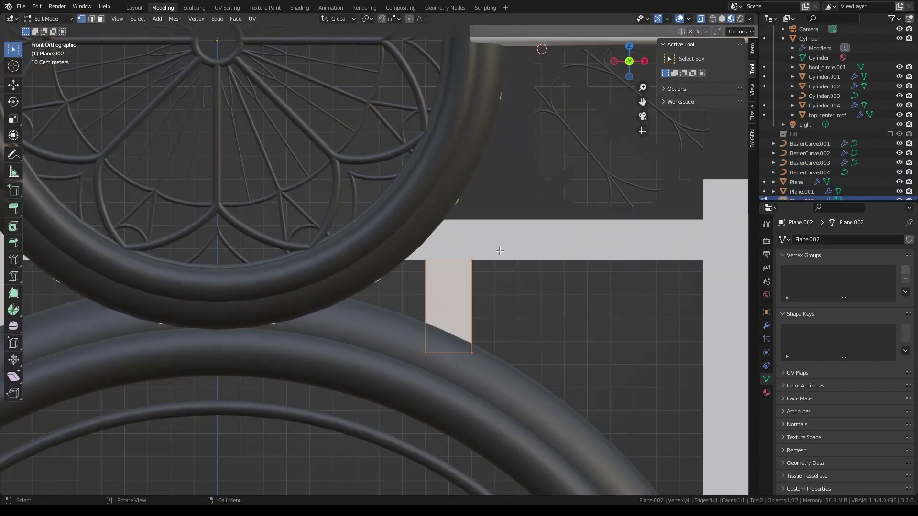
click(638, 286)
Loop-cut the strip and bend it with smooth proportional falloff into a curved bracket
key(ctrl+r)
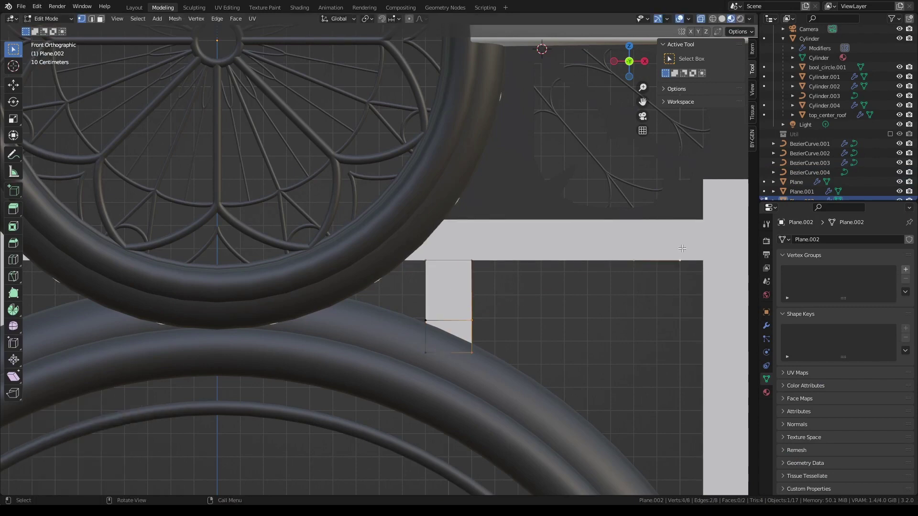
key(g)
key(Escape)
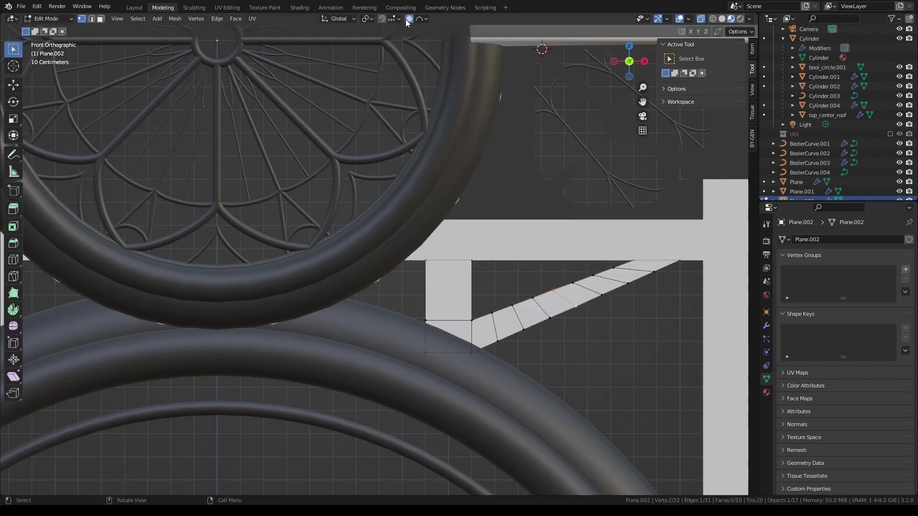
key(g)
click(541, 270)
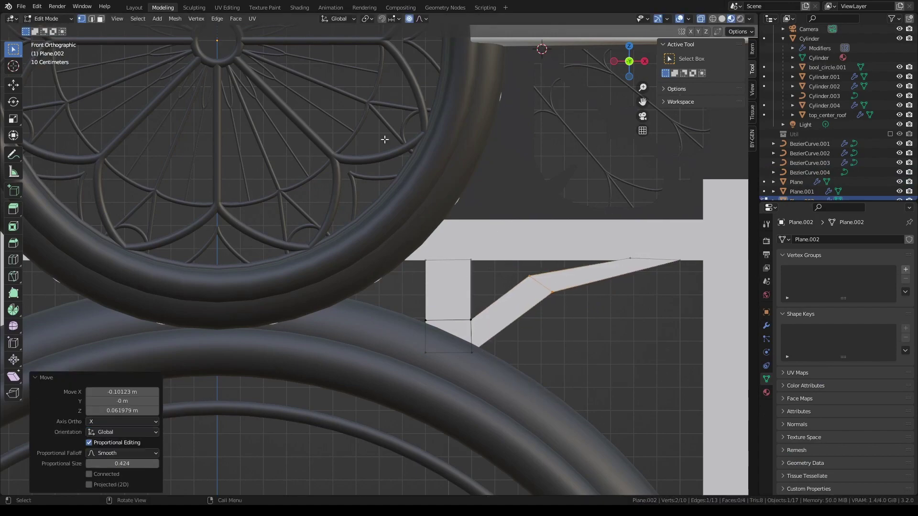
key(ctrl+l)
scroll(419, 264, down, 1)
key(Tab)
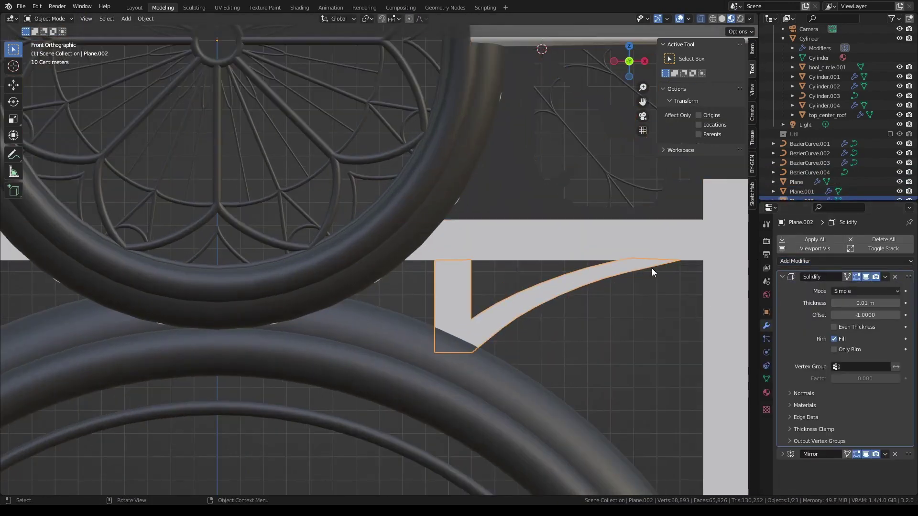
middle_drag(652, 272, 525, 287)
key(KP_1)
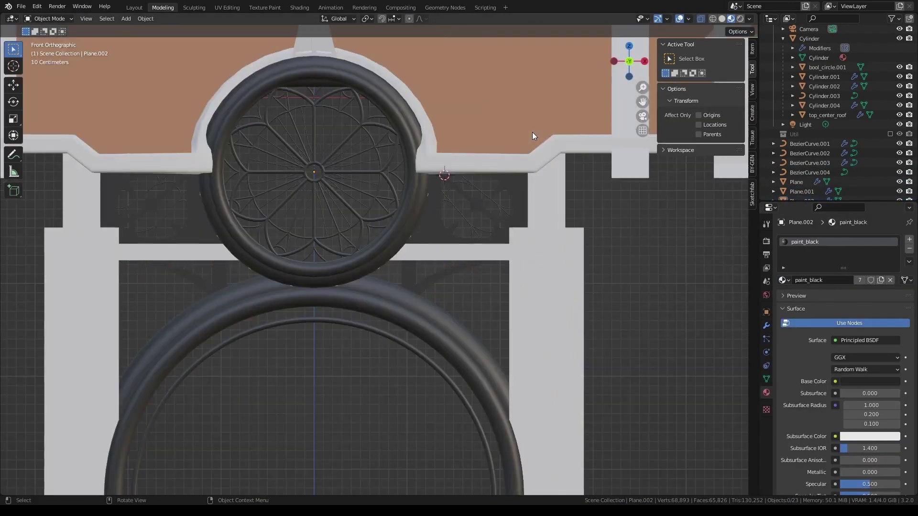
Mirror a copy of the bracket with X scale -1 and place it beside the arch
key(Tab)
key(shift+d)
key(Escape)
text(sx-1)
key(Return)
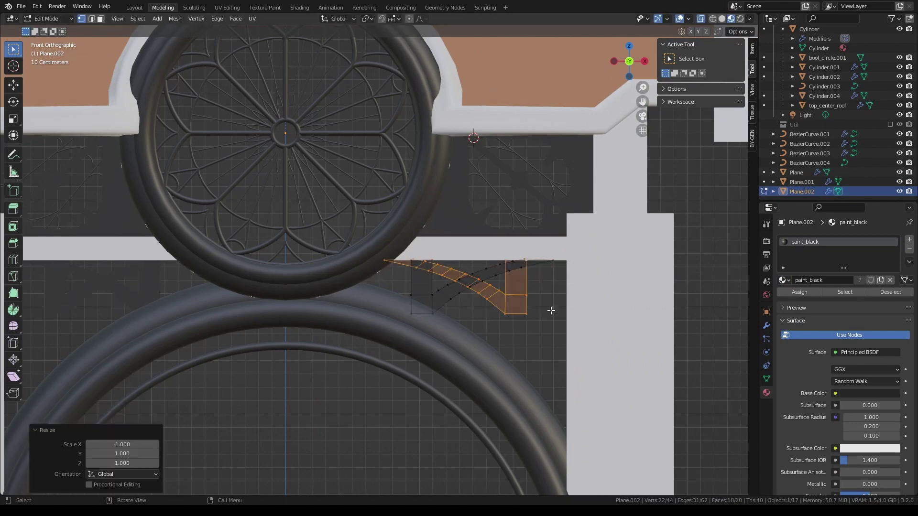
key(g)
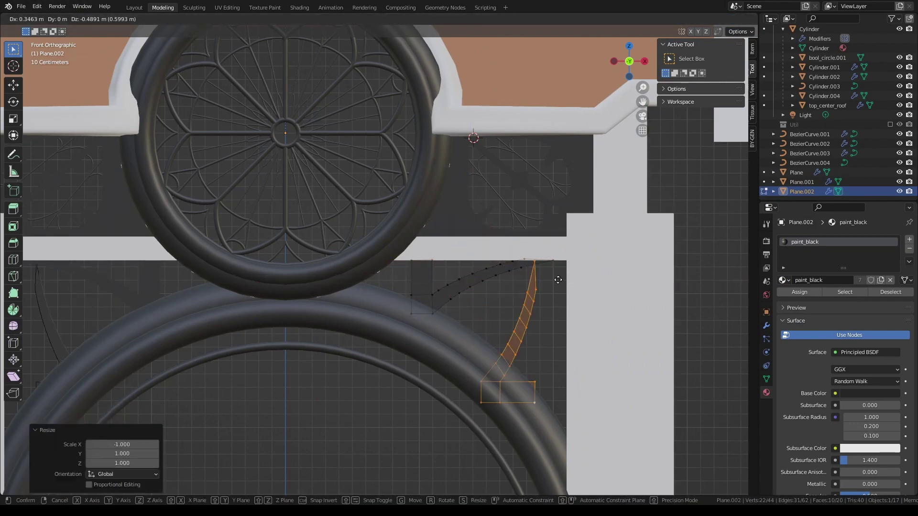
click(590, 287)
key(Tab)
scroll(569, 259, down, 3)
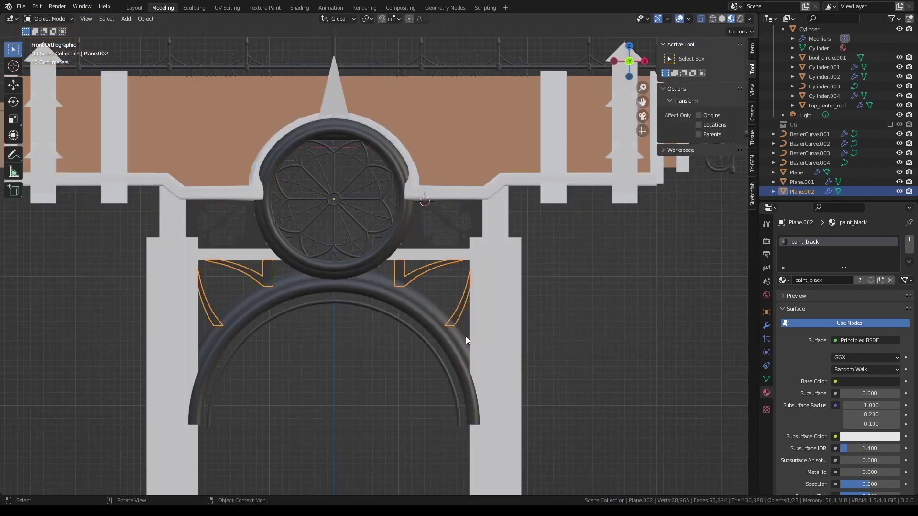
scroll(569, 259, up, 2)
Duplicate an existing ornament curve and reposition its points into the arch-beam corner
click(526, 200)
key(shift+d)
key(Tab)
key(g)
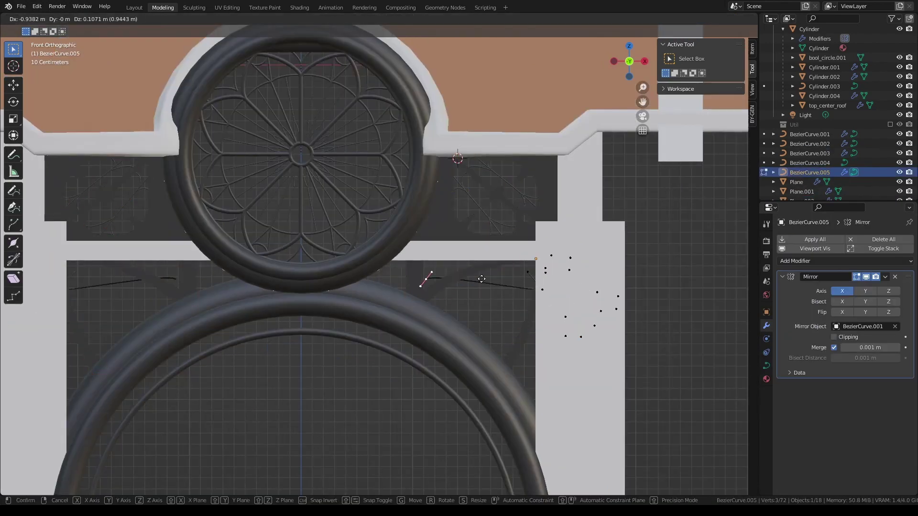
scroll(513, 305, up, 3)
key(r)
click(476, 332)
scroll(476, 332, down, 1)
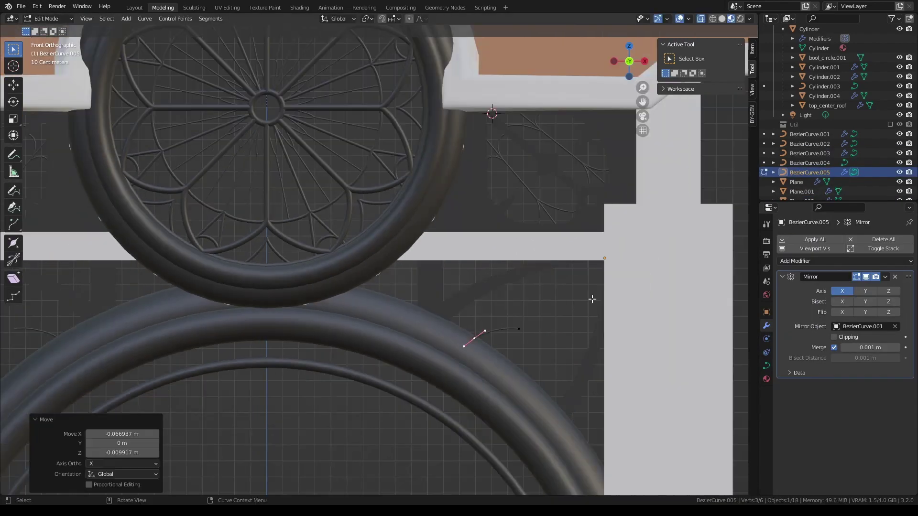
Extrude new curve points from the copy up toward the beam corner
key(g)
click(545, 328)
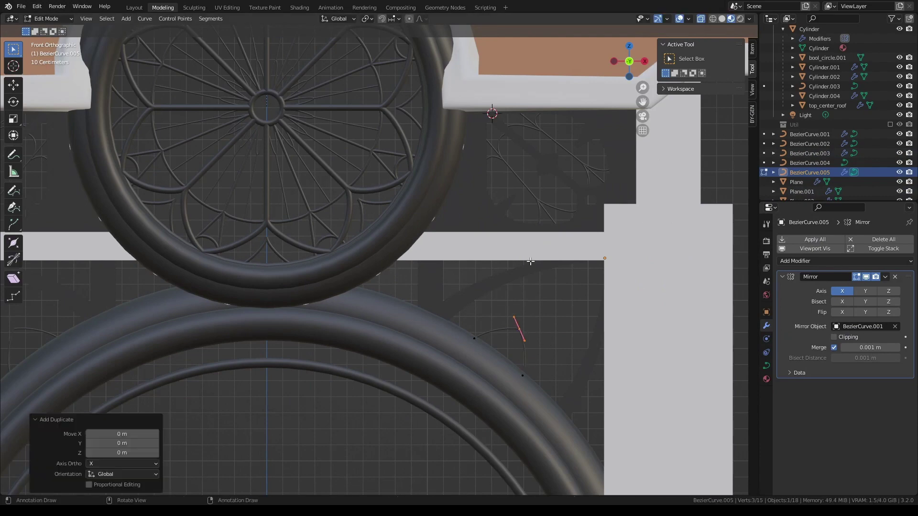
click(534, 324)
key(r)
click(497, 299)
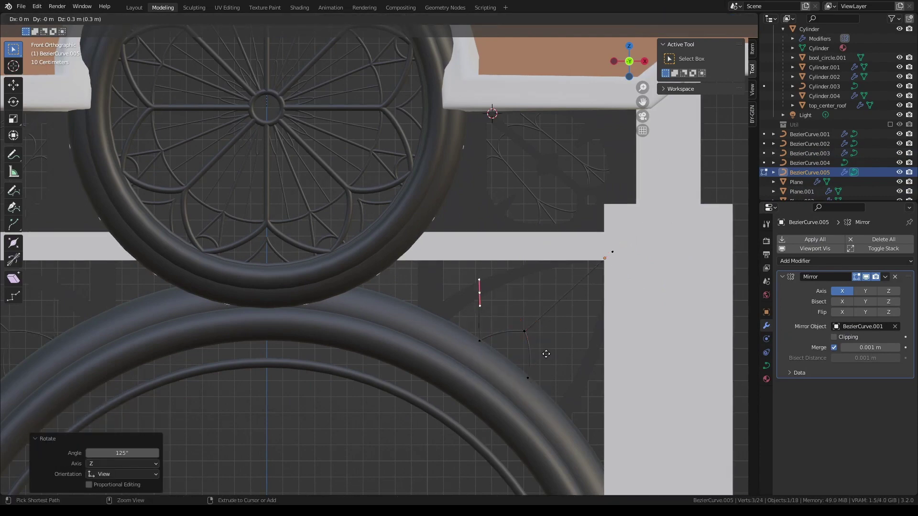
key(g)
click(544, 285)
middle_drag(545, 284, 614, 353)
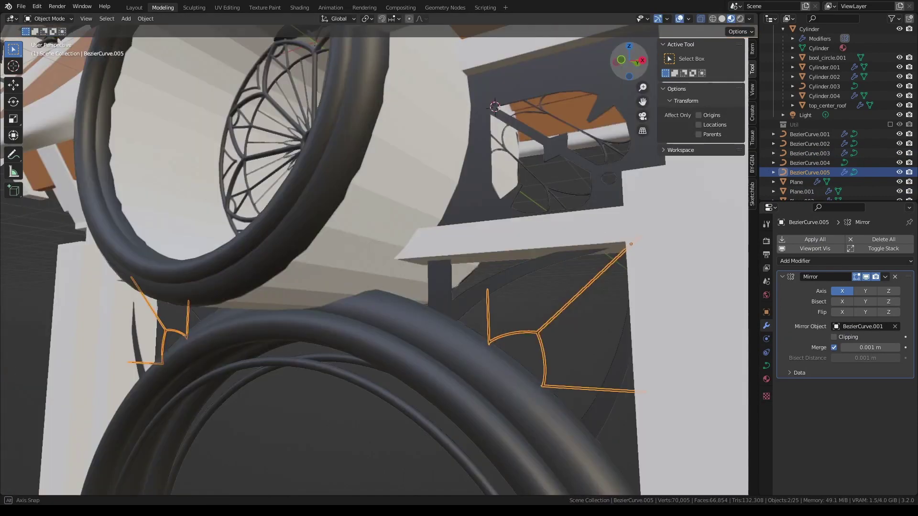
key(KP_1)
Rotate the corner point's handle by 45 degrees to curl the scroll
click(596, 392)
click(499, 357)
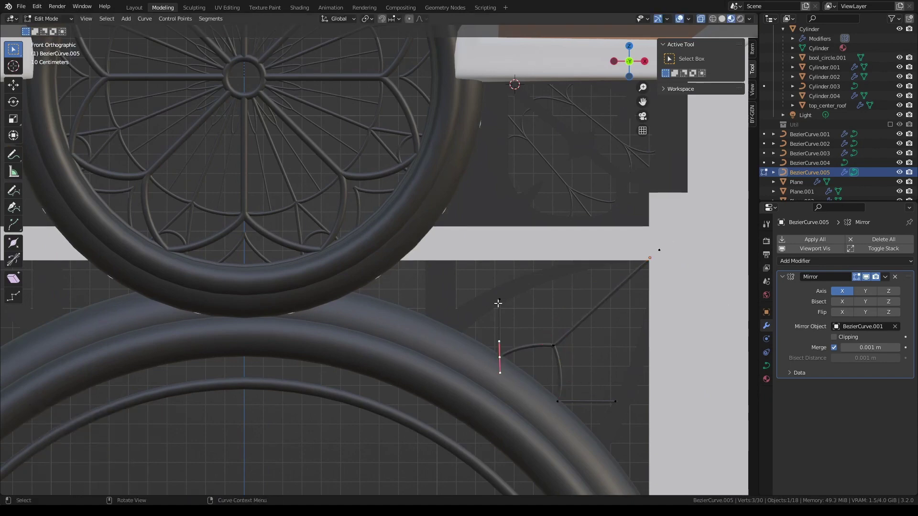
click(627, 293)
key(r)
key(4)
key(5)
key(Return)
click(615, 183)
Adjust the handles near the beam corner and add a point below it
shift+click(500, 357)
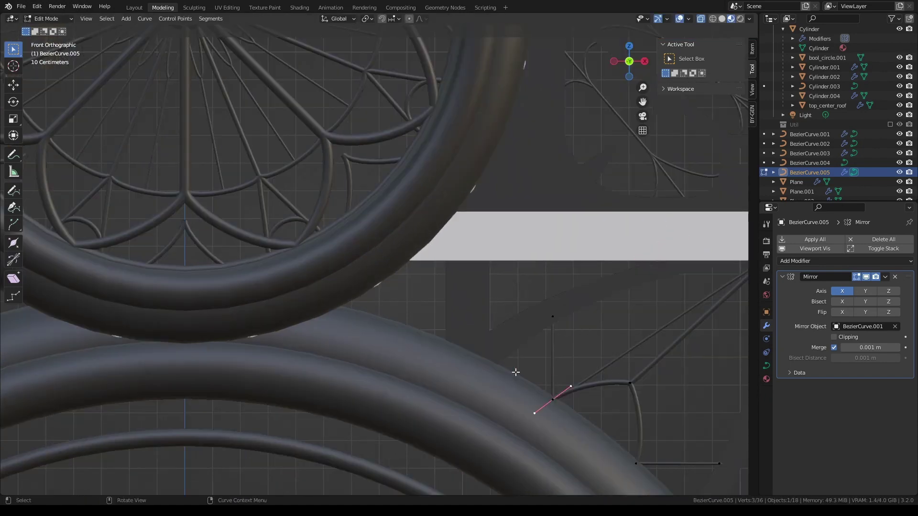
click(573, 449)
click(650, 259)
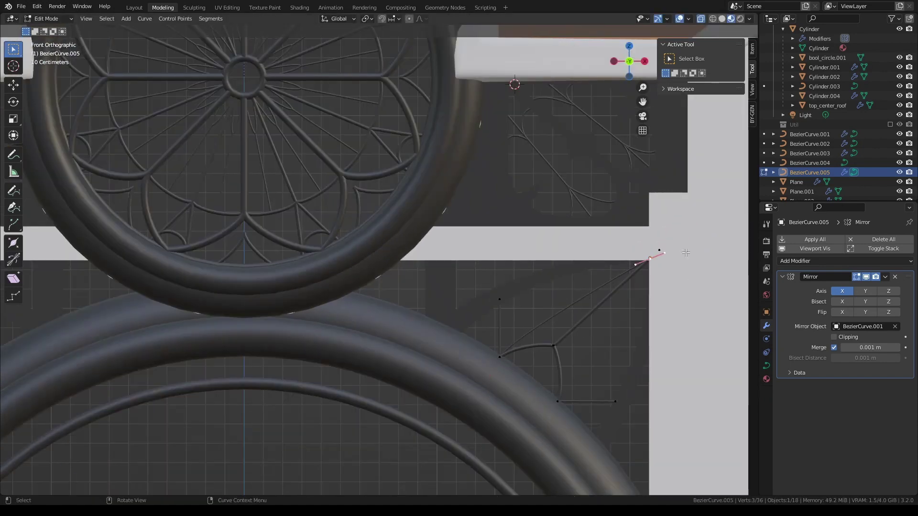
click(708, 305)
key(r)
click(702, 271)
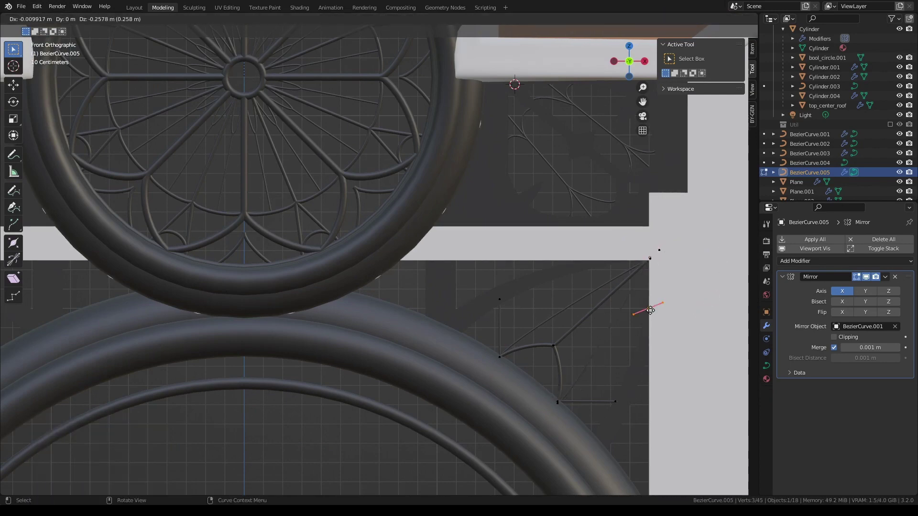
ctrl+right_click(651, 313)
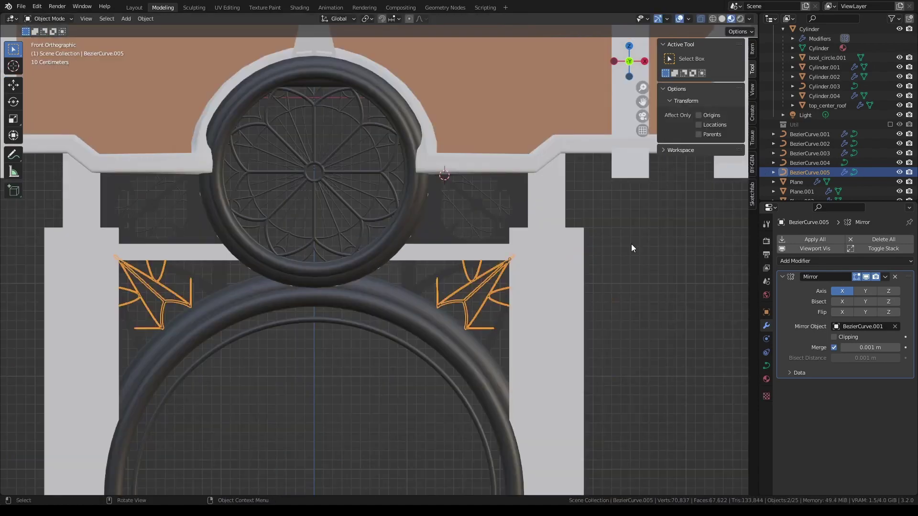
key(shift+a)
Add a Bezier circle rotated -90 degrees on X
click(472, 328)
text(rx-90)
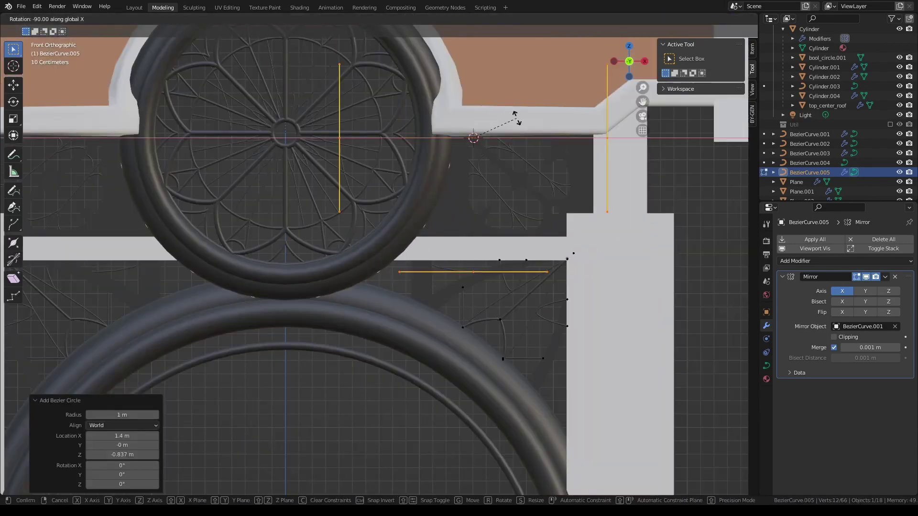
scroll(591, 356, down, 3)
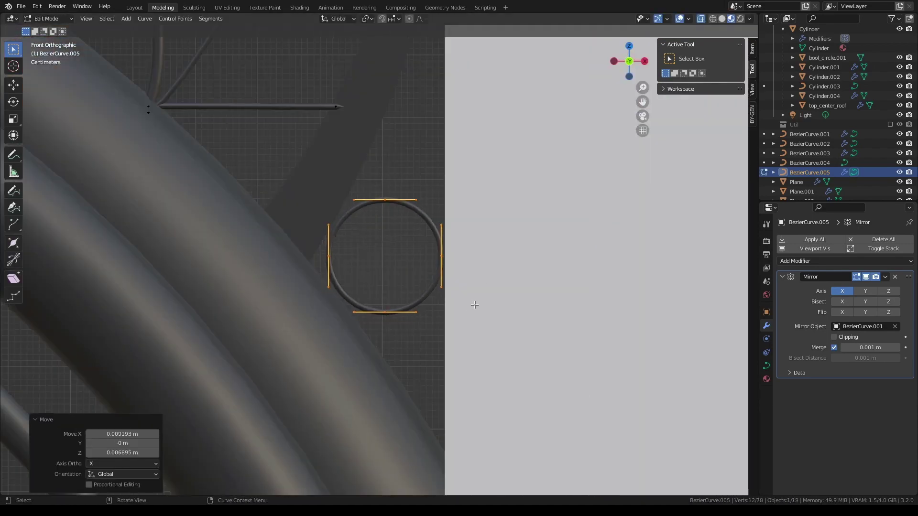
Make further circle copies, scaling the new one to a smaller ring
key(shift+d)
key(shift+d)
click(549, 296)
key(KP_Decimal)
key(s)
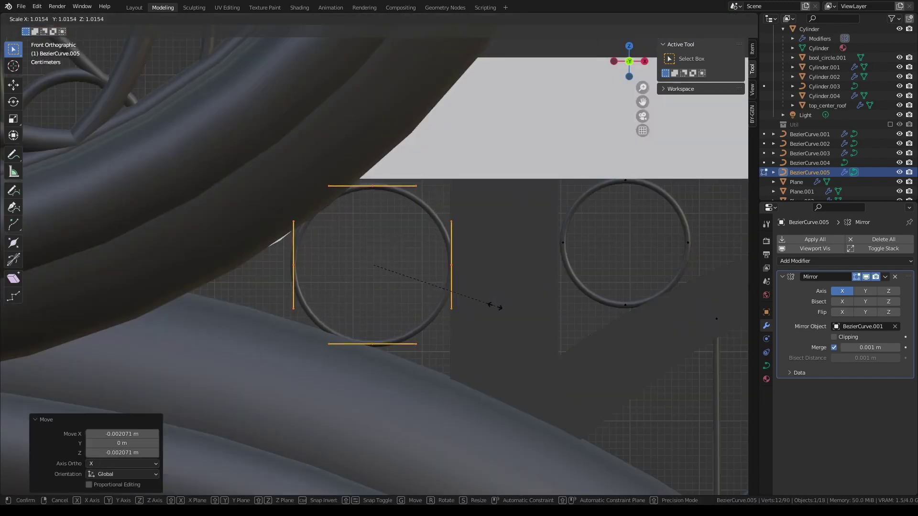
click(495, 306)
scroll(520, 271, down, 3)
scroll(398, 172, up, 4)
Pull the circle's top points inward to form four V-shaped notches
click(398, 172)
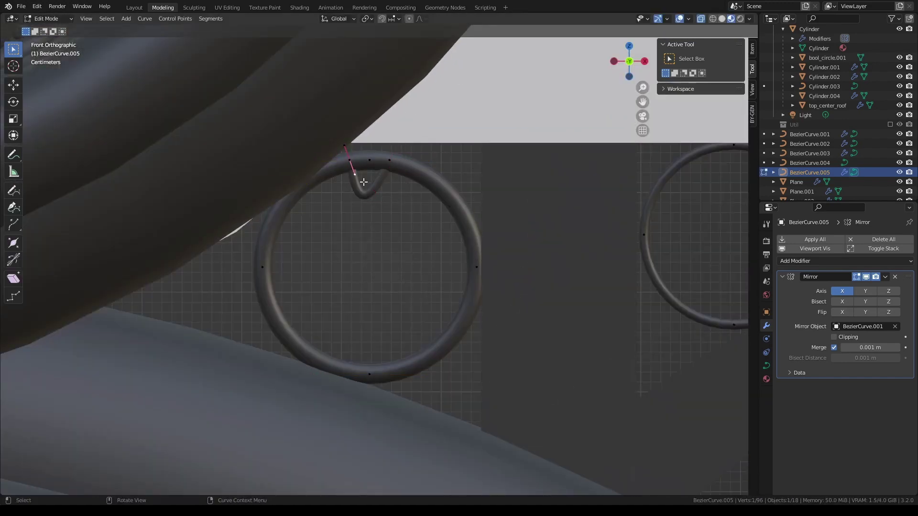
shift+click(363, 182)
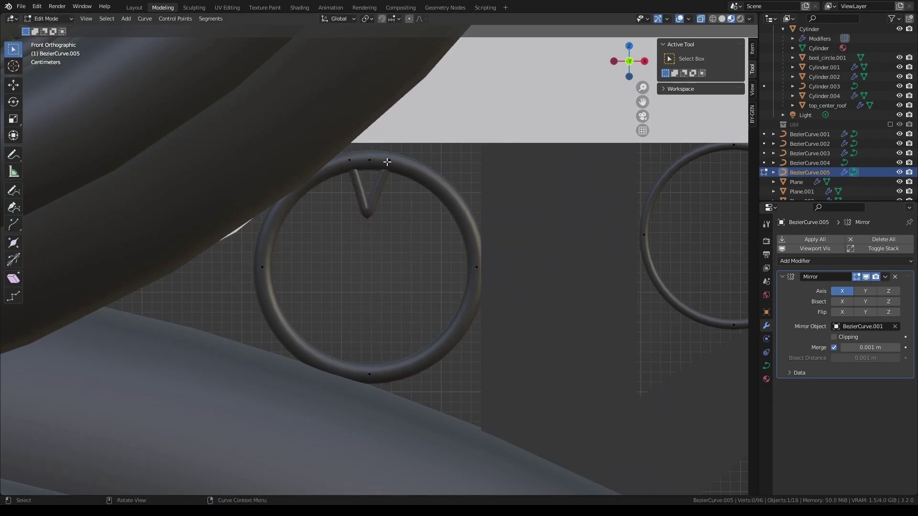
click(375, 257)
shift+click(409, 174)
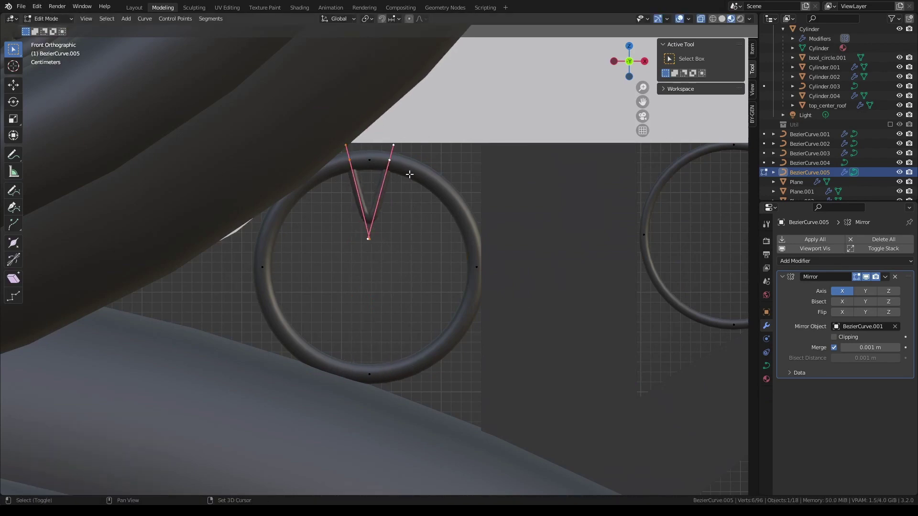
Return to Object Mode and enable the Util collection to show the reference painting
key(Tab)
scroll(498, 326, down, 2)
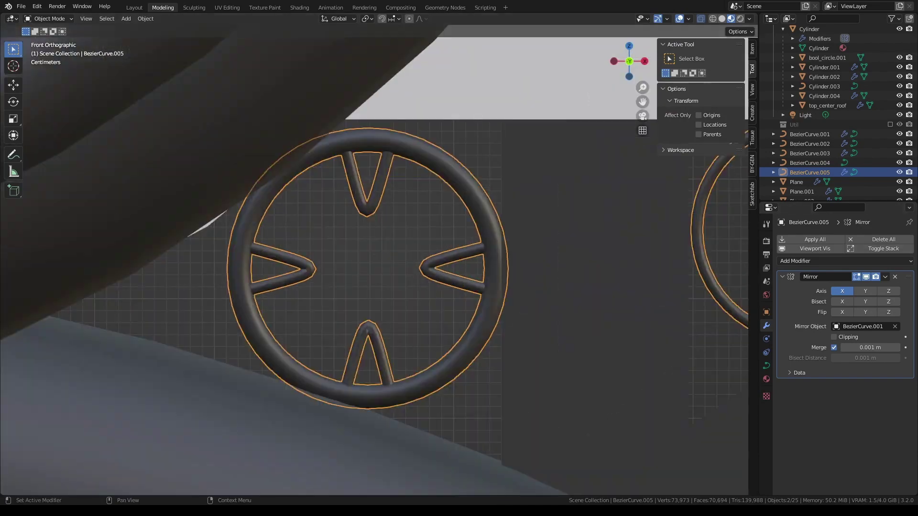
scroll(498, 326, down, 5)
middle_drag(748, 97, 891, 97)
In front view, edit BezierCurve.004's points to shape the tracery inside the arch
scroll(891, 97, down, 2)
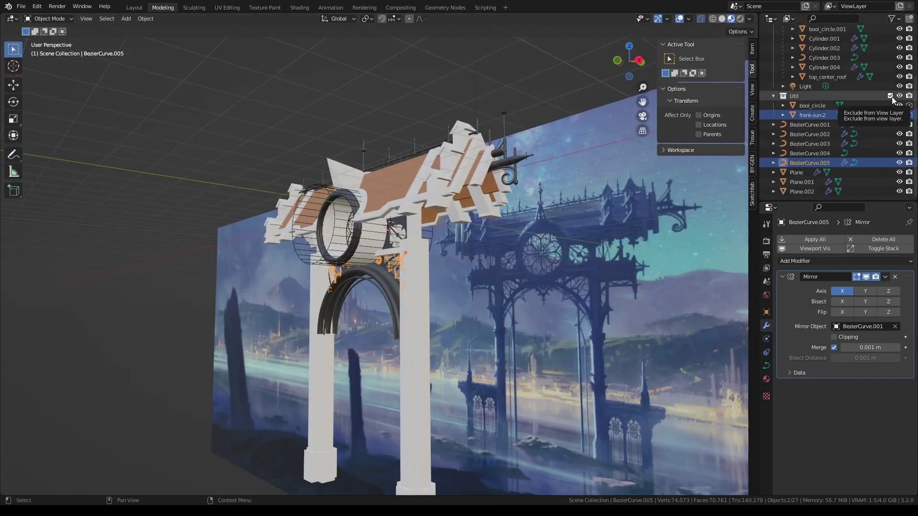
key(KP_1)
scroll(268, 288, up, 3)
scroll(268, 292, down, 3)
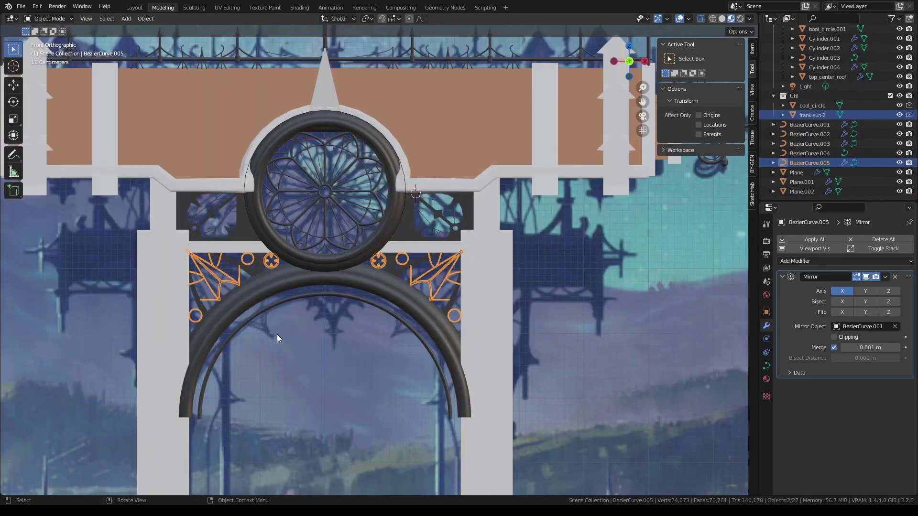
click(277, 334)
key(Tab)
scroll(282, 250, up, 1)
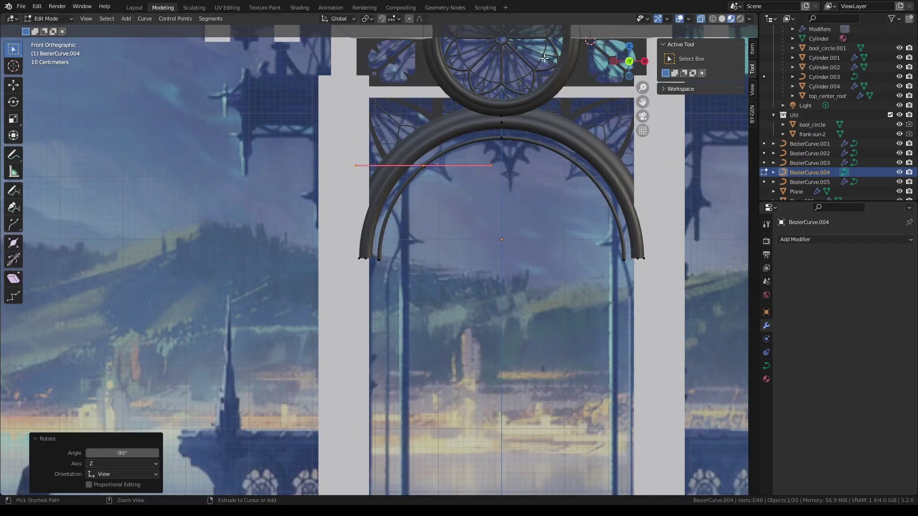
key(s)
scroll(401, 229, up, 3)
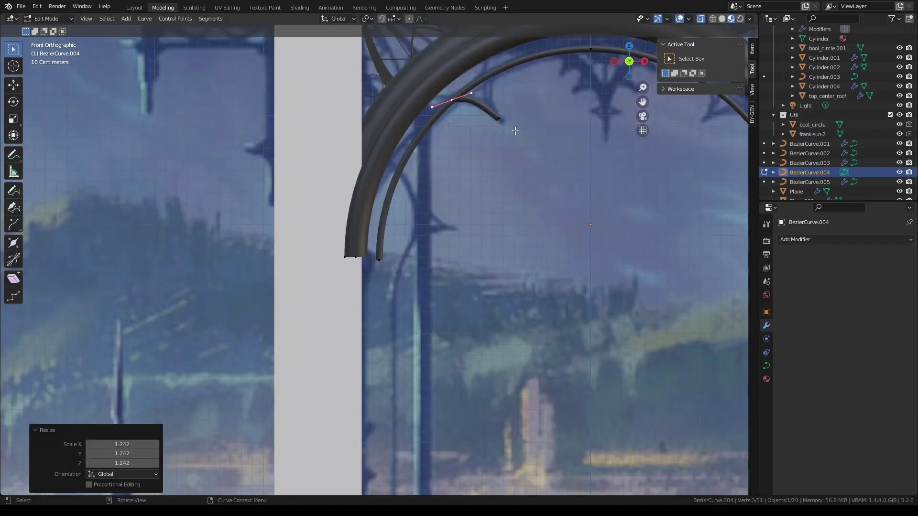
right_click(587, 162)
scroll(467, 210, up, 3)
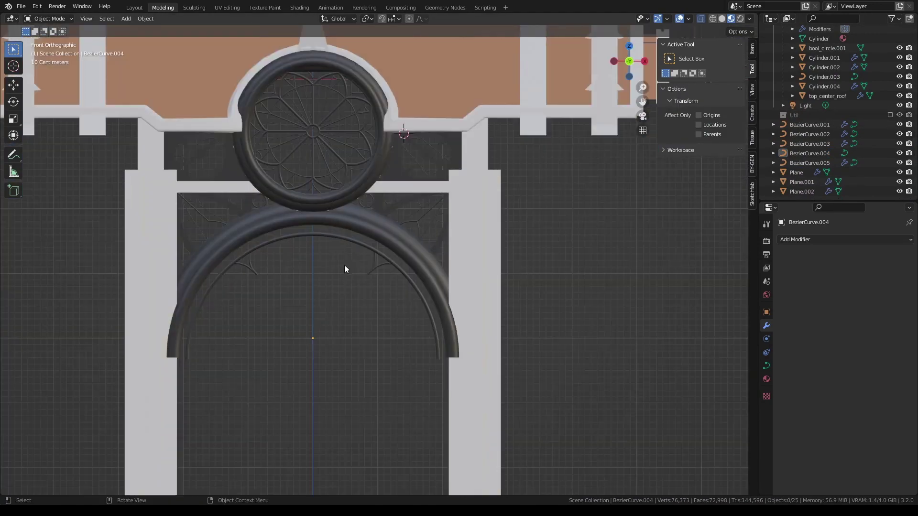
Extrude a thin central downward spike from the arch scrollwork, shrinking its tip
click(343, 265)
key(Tab)
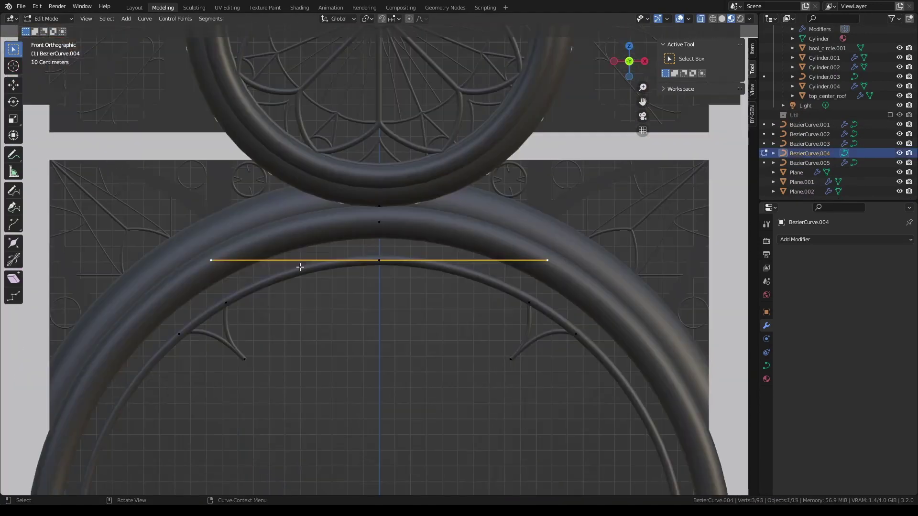
scroll(299, 267, down, 2)
key(g)
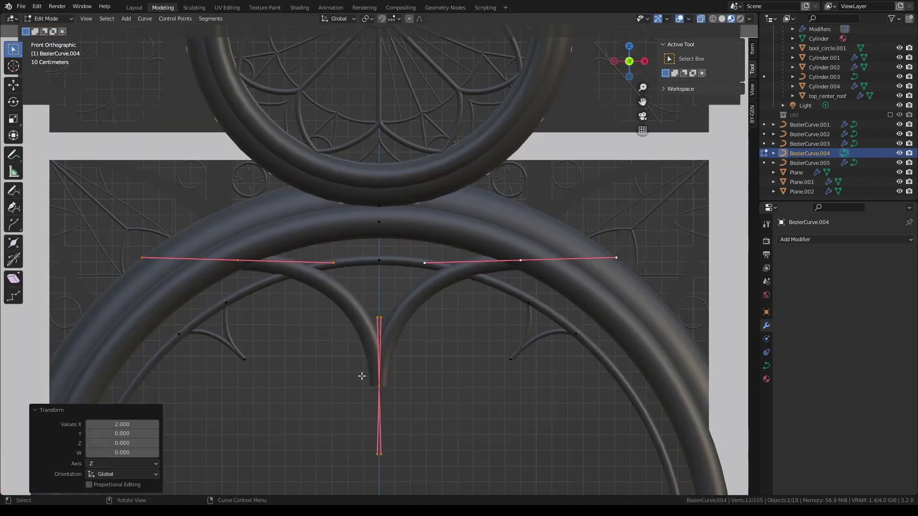
click(431, 422)
scroll(464, 392, down, 1)
click(387, 396)
scroll(410, 442, up, 2)
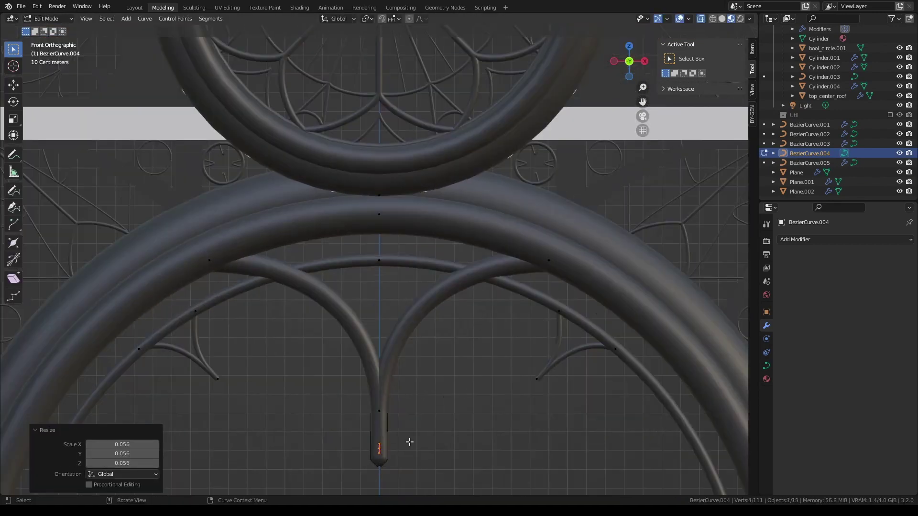
scroll(423, 433, down, 3)
scroll(418, 385, up, 3)
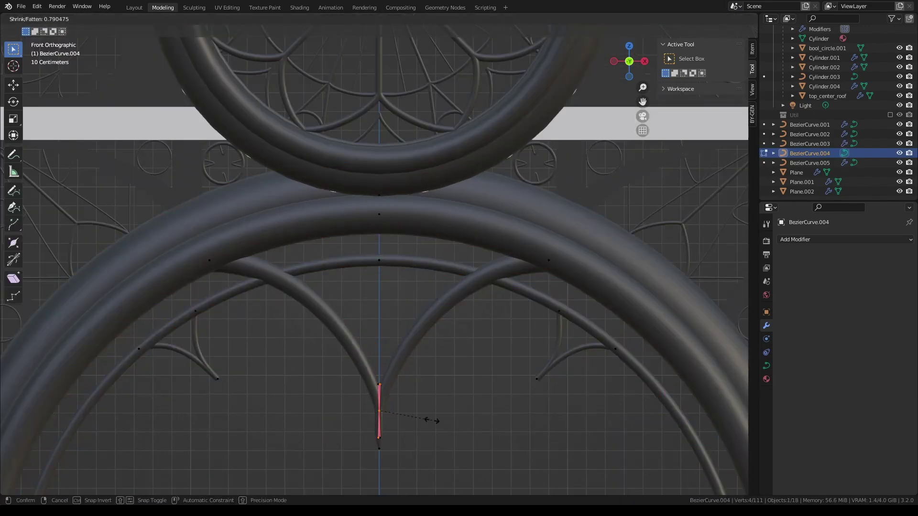
middle_drag(431, 420, 421, 335)
key(KP_7)
Add a small ring at the arch apex at the 3D cursor
scroll(419, 314, up, 2)
key(KP_1)
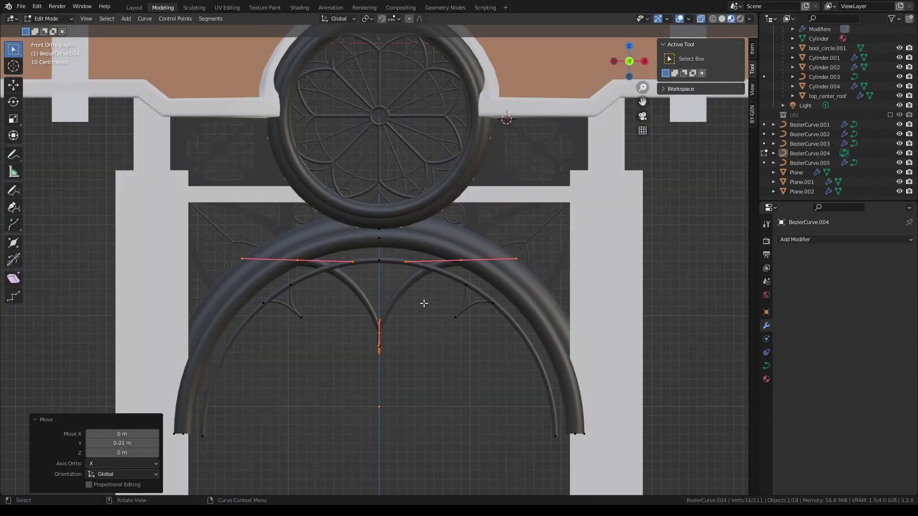
key(Tab)
middle_drag(424, 303, 454, 287)
key(KP_1)
key(ctrl+z)
key(F3)
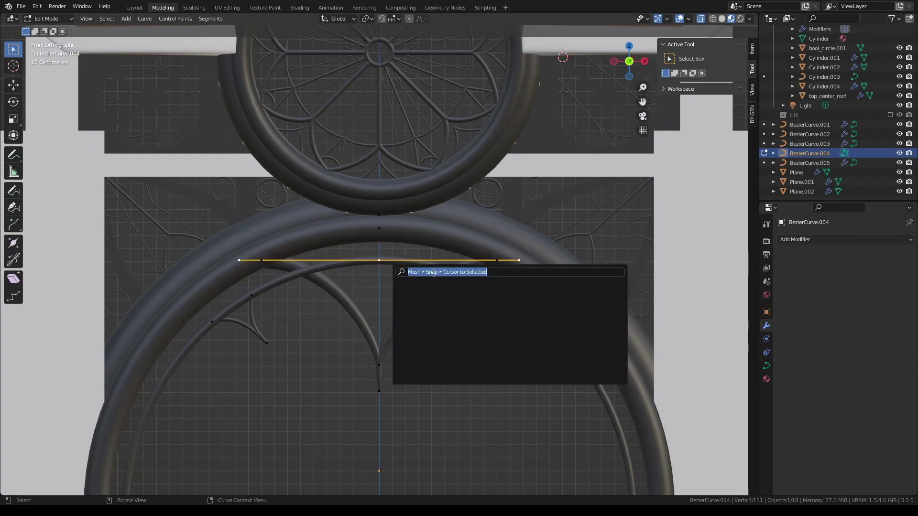
key(Escape)
key(ctrl+shift+z)
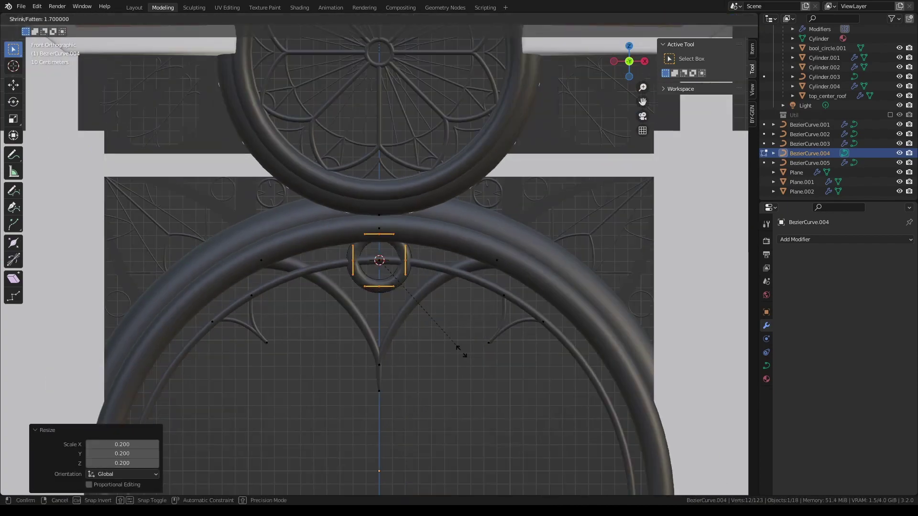
click(459, 352)
middle_drag(460, 352, 455, 254)
key(KP_1)
Thin the vertical piece's tube with Alt+S
key(Tab)
scroll(460, 253, up, 2)
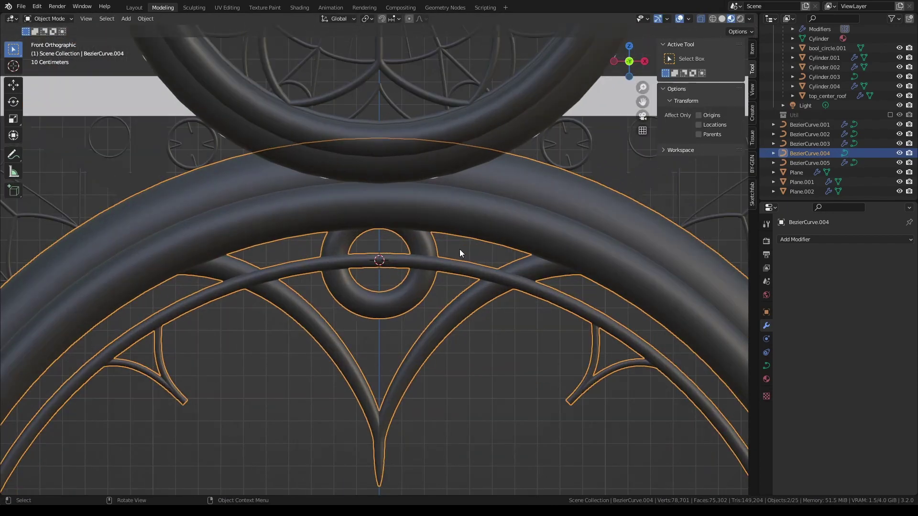
key(Tab)
key(alt+s)
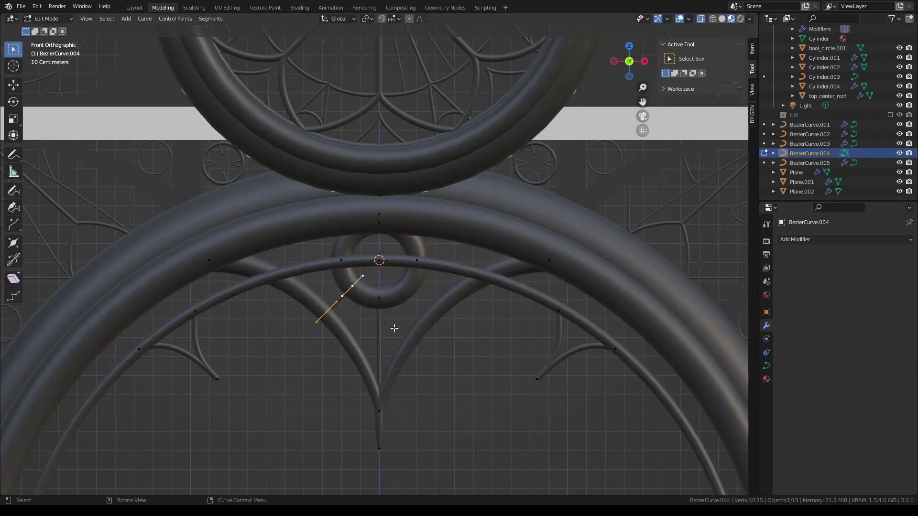
click(475, 340)
key(Tab)
scroll(452, 341, down, 2)
key(Tab)
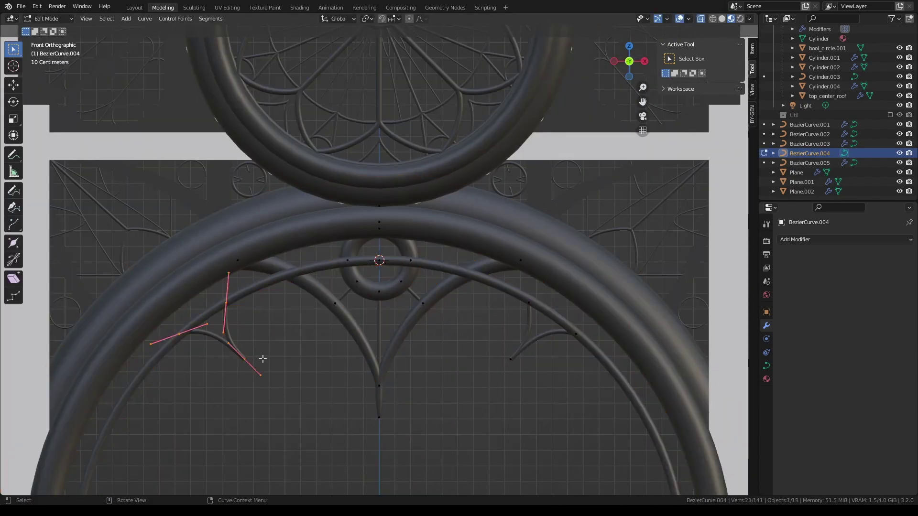
Add and resize a new barbed curl on the arch scrollwork
click(478, 368)
scroll(478, 367, up, 2)
scroll(478, 367, up, 2)
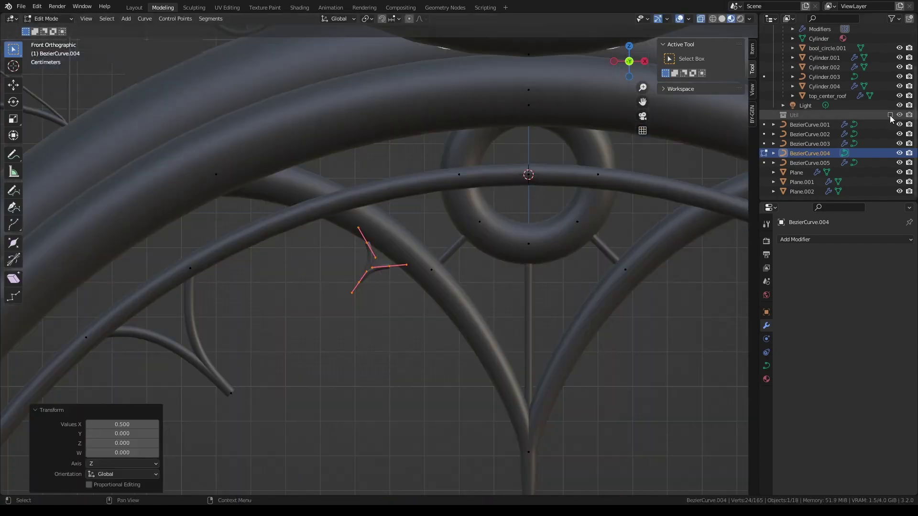
key(Tab)
scroll(364, 247, down, 3)
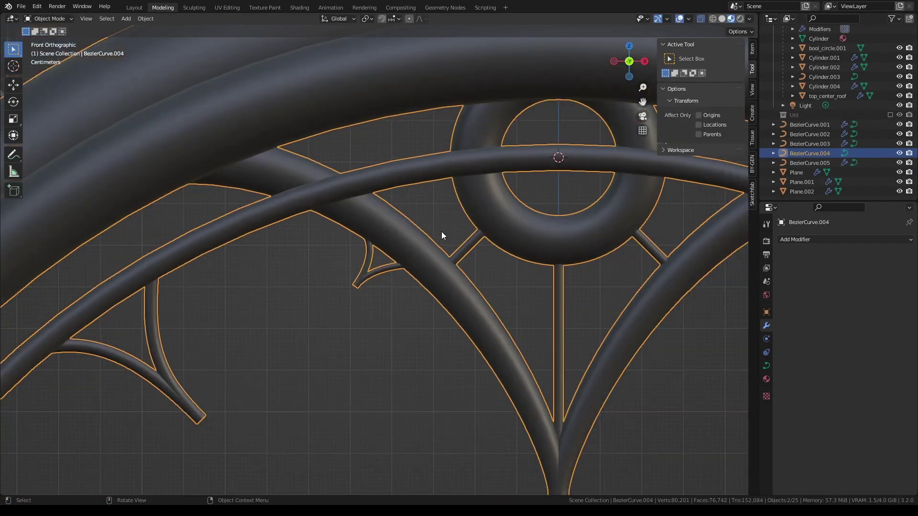
key(Tab)
drag(385, 256, 434, 293)
key(Tab)
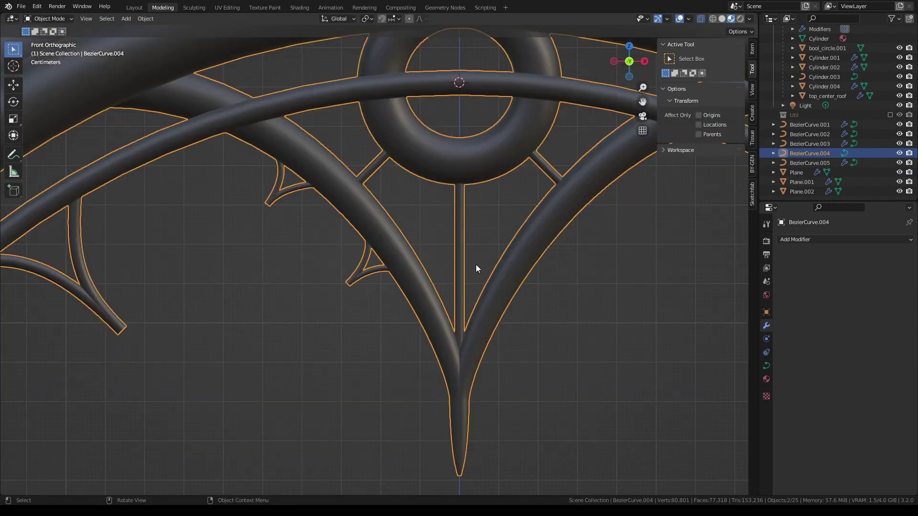
Duplicate the barb curls and mirror them to the right side with S X -1
key(Tab)
key(shift+d)
key(s)
key(x)
click(585, 262)
click(342, 220)
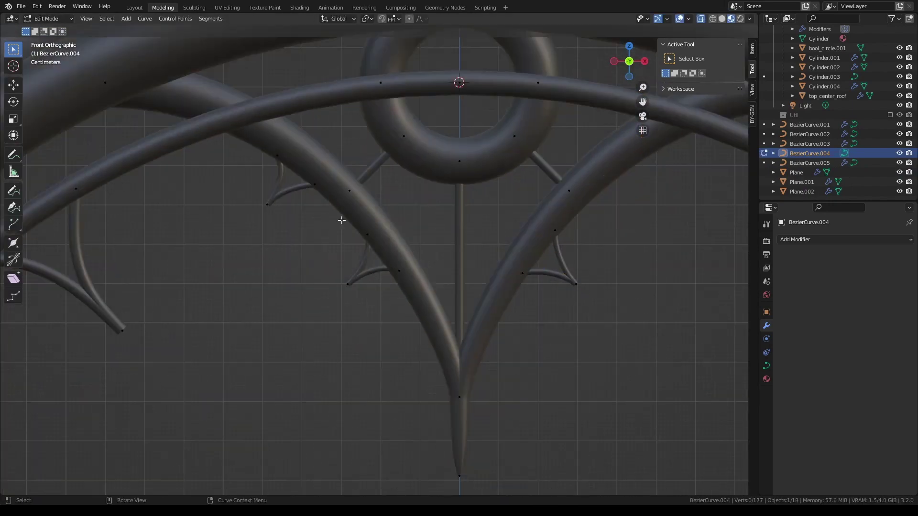
click(665, 205)
Copy a barb curl to the spike's lower tip
scroll(512, 238, down, 3)
scroll(475, 314, up, 5)
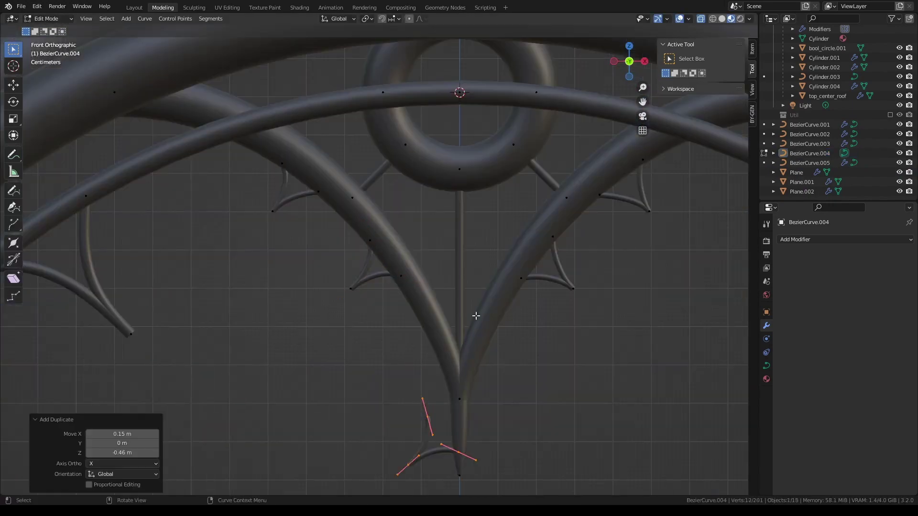
scroll(502, 270, up, 3)
key(g)
click(502, 271)
key(Tab)
scroll(540, 269, down, 5)
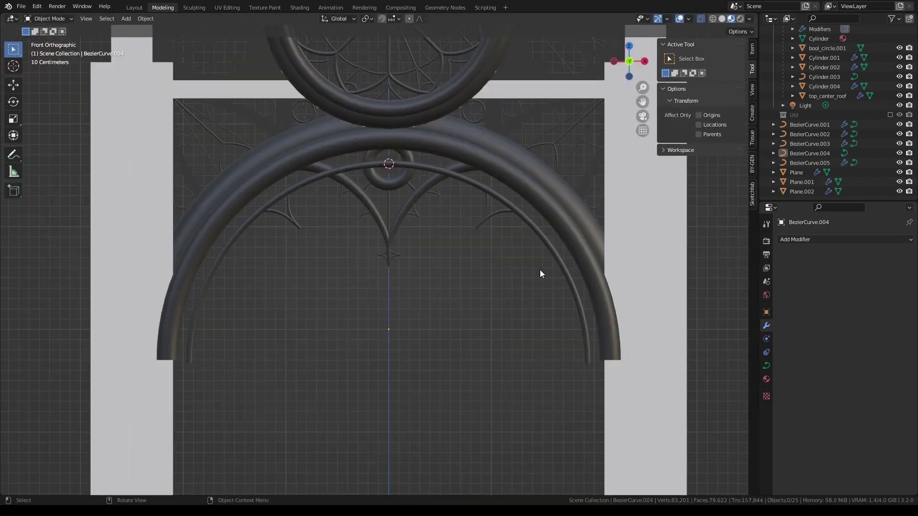
mouse_move(540, 270)
middle_down()
mouse_move(389, 164)
mouse_move(392, 205)
middle_up()
key(KP_1)
Copy the arch's apex segment into its own curve and rotate it -90° to stand vertical
key(shift+a)
key(Tab)
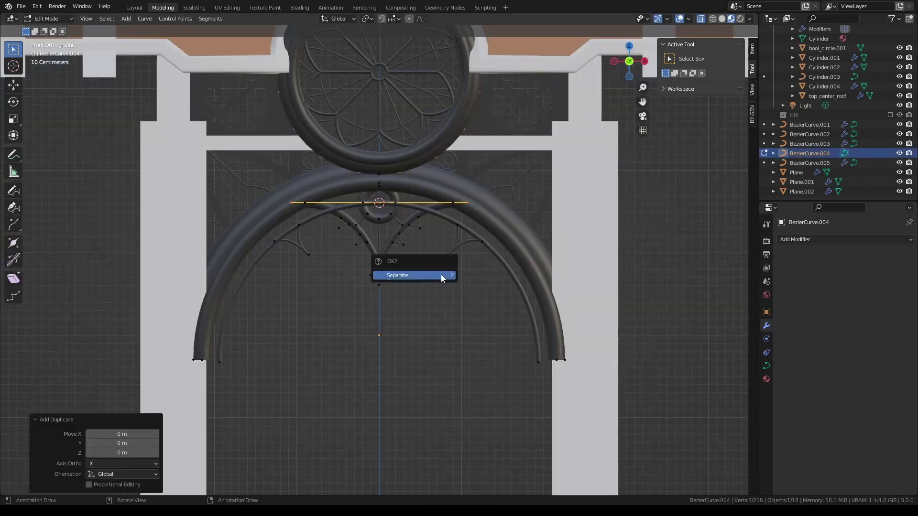
text(r-90)
key(Return)
scroll(464, 197, down, 1)
Extrude the segment downward into a gate bar and adjust its tube thickness, closure and shape settings
key(e)
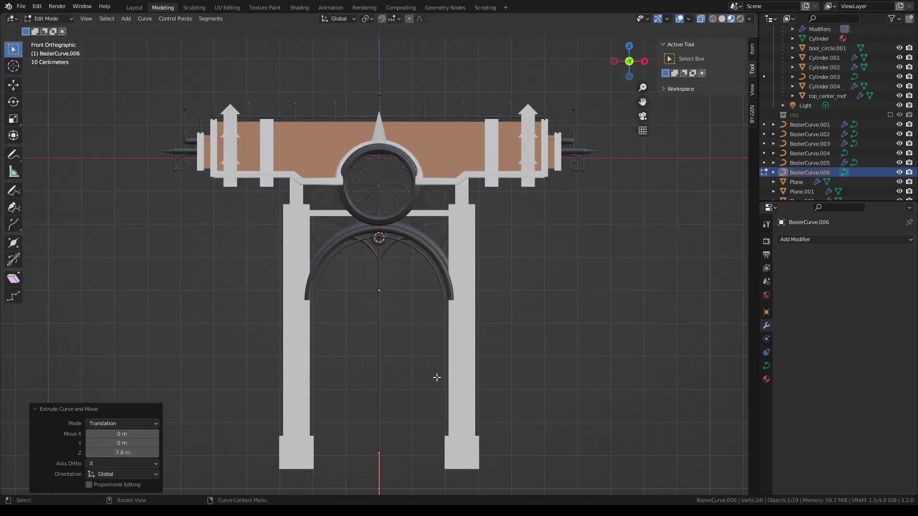
scroll(436, 378, up, 5)
scroll(473, 335, up, 4)
key(a)
key(alt+s)
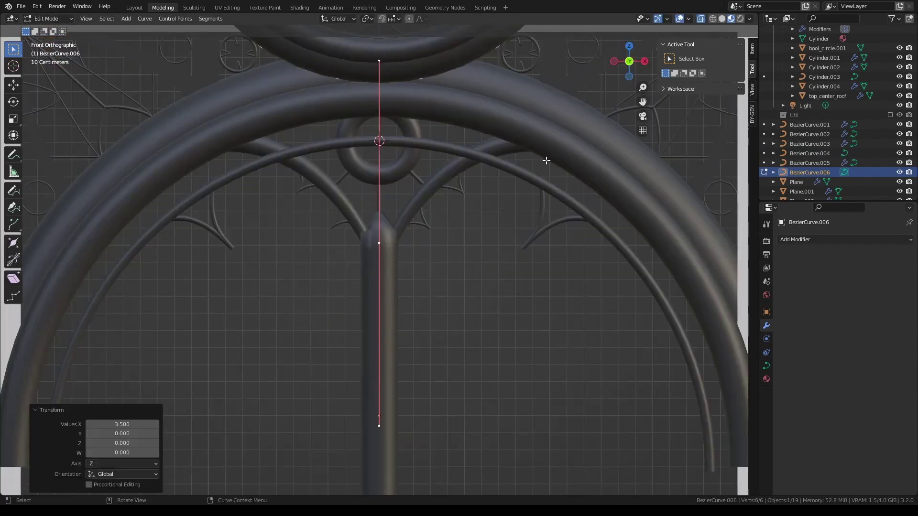
scroll(546, 160, down, 4)
scroll(478, 191, down, 2)
scroll(382, 215, up, 4)
key(alt+c)
click(766, 366)
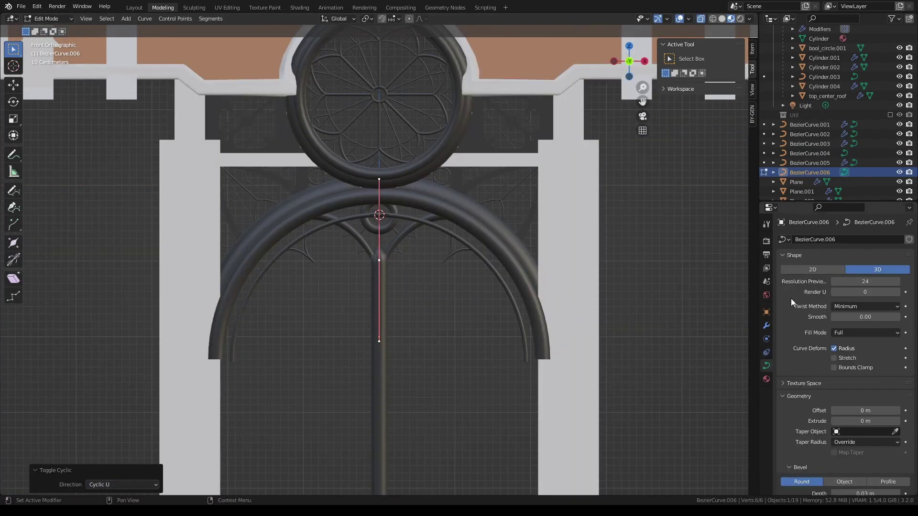
scroll(791, 302, down, 3)
scroll(348, 400, down, 5)
Move the bar sideways under the arch, set its end height, and scale the rail handle
key(g)
key(Escape)
click(419, 261)
scroll(425, 261, up, 10)
key(g)
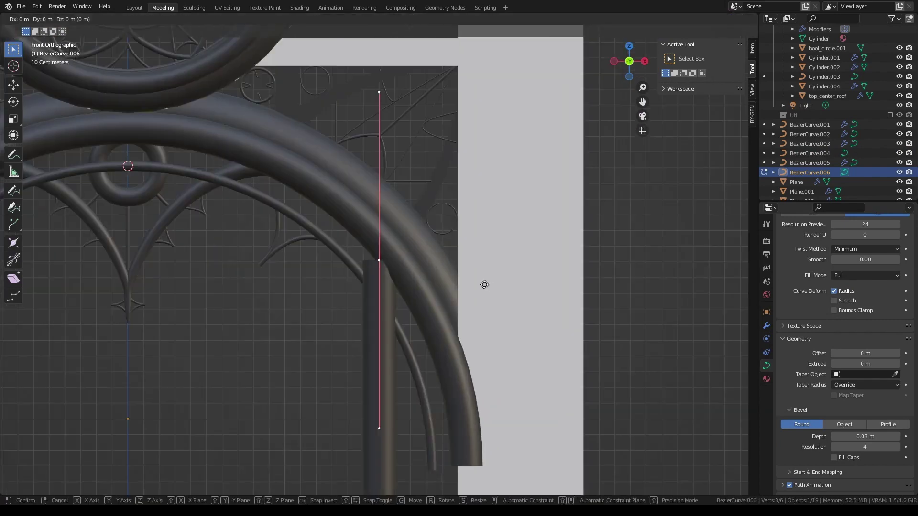
click(470, 298)
key(Tab)
scroll(518, 190, down, 5)
scroll(460, 204, up, 6)
scroll(443, 171, down, 5)
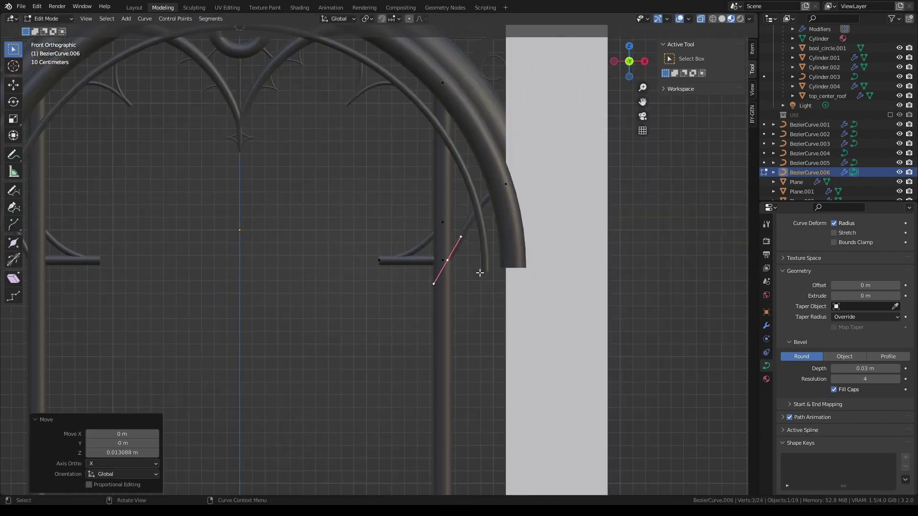
key(s)
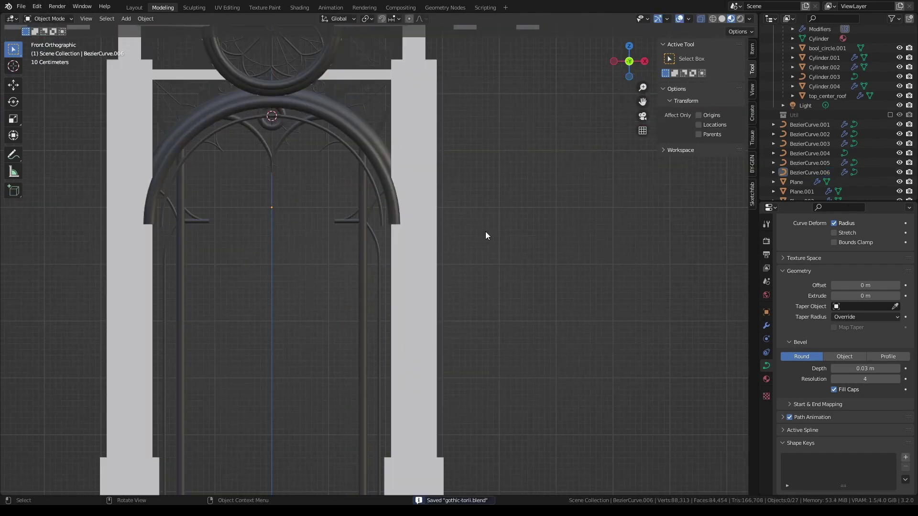
Bridge the Plane's two edge loops into a pillar collar band, then extrude and shrink it inward
middle_drag(485, 231, 458, 145)
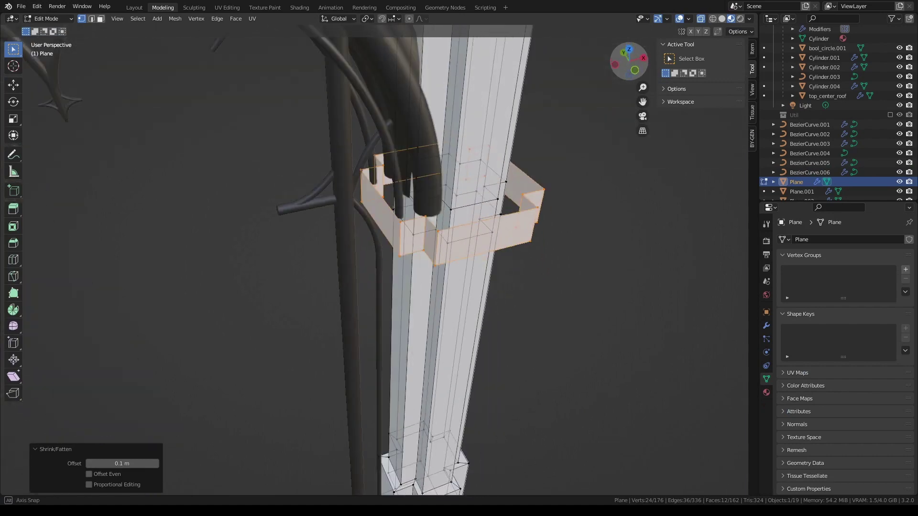
key(F3)
text(bridge)
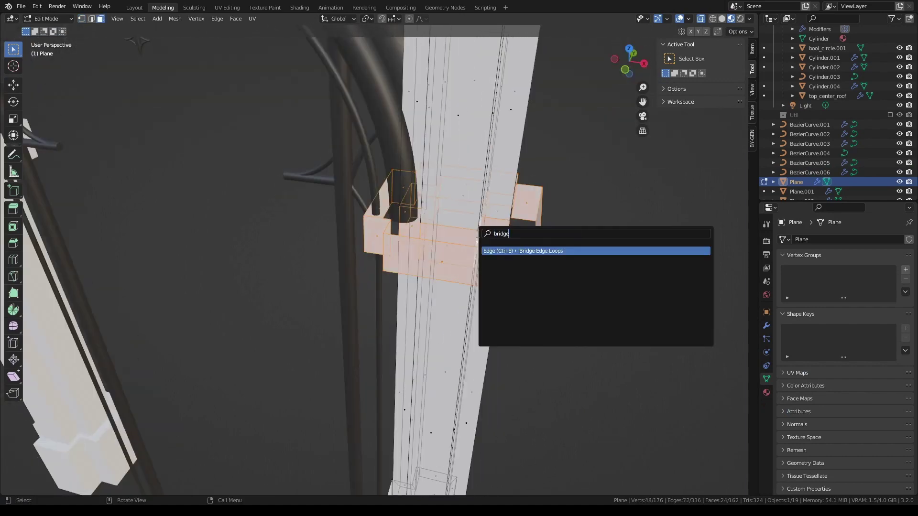
key(Return)
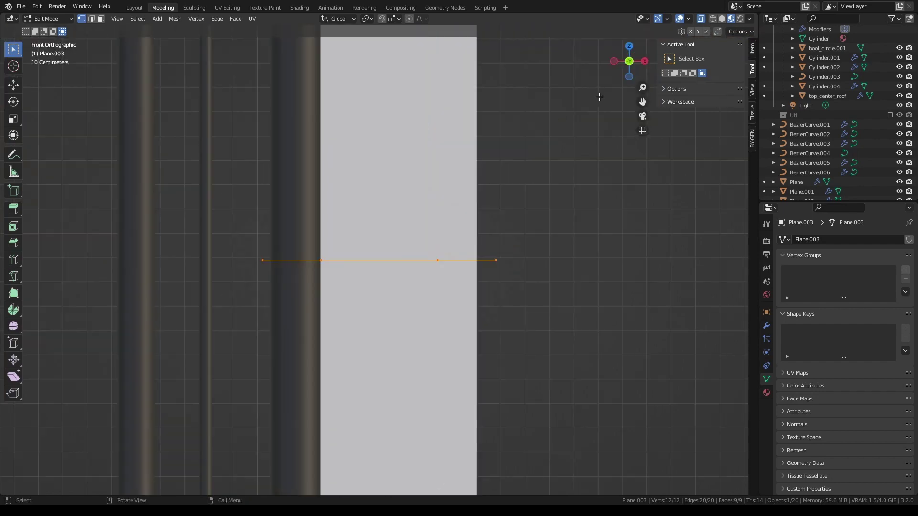
key(Return)
key(KP_Decimal)
key(s)
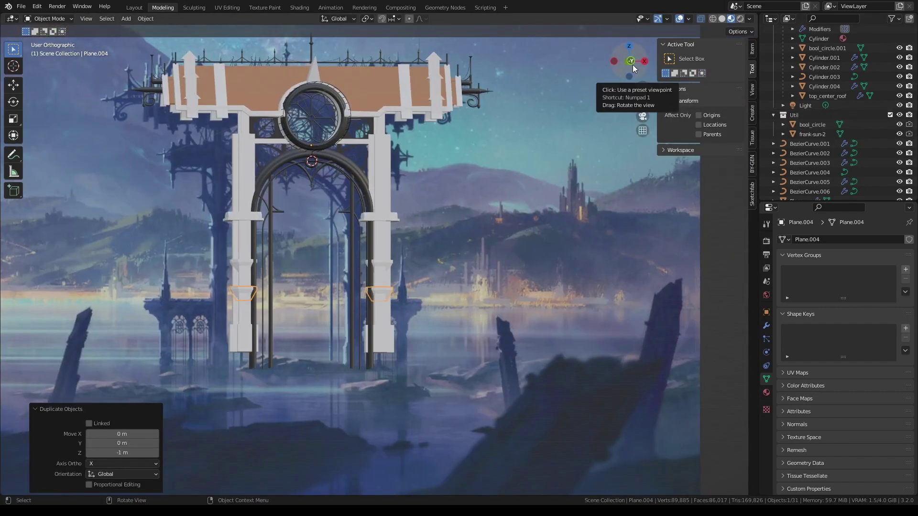
Make a linked copy of the pillar bracket 1.9 m higher on Z
drag(634, 68, 636, 70)
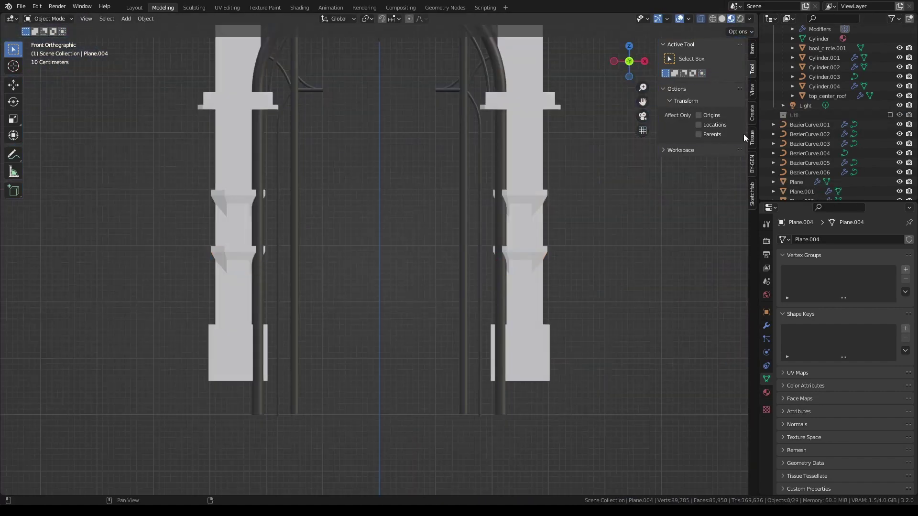
middle_drag(490, 189, 526, 201)
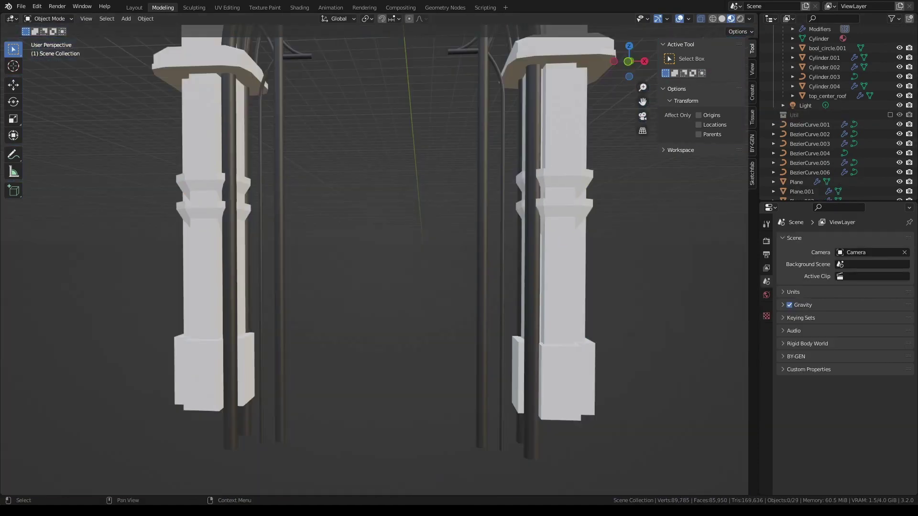
key(KP_1)
click(564, 211)
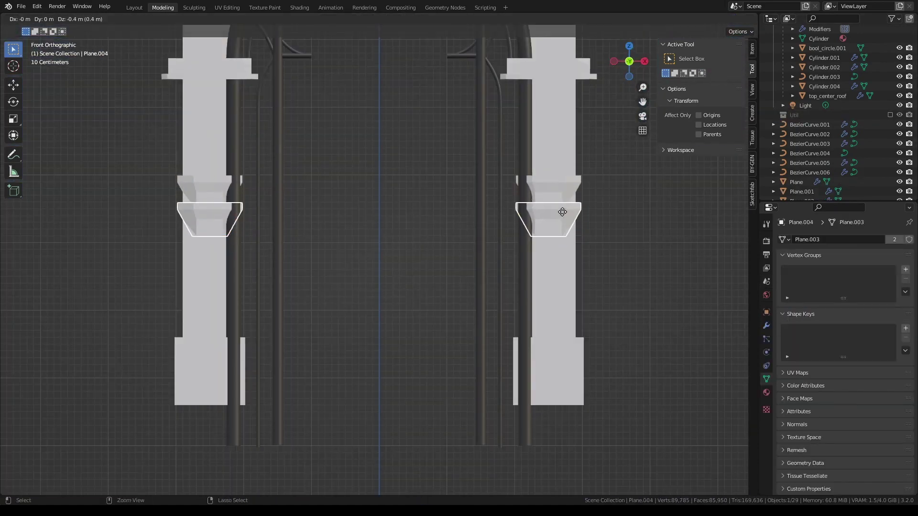
key(alt+d)
key(z)
click(573, 110)
click(395, 62)
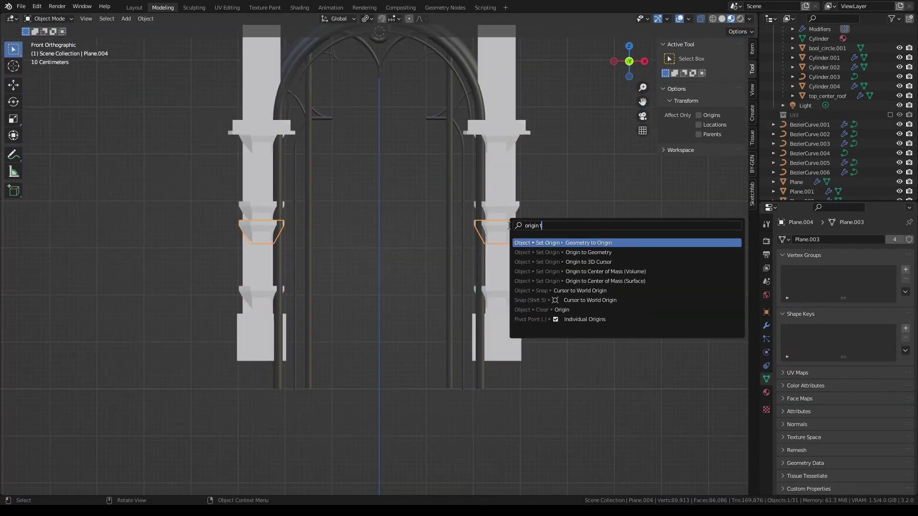
Set the bracket's origin to its geometry and add another linked copy down at the pillar bases
click(384, 46)
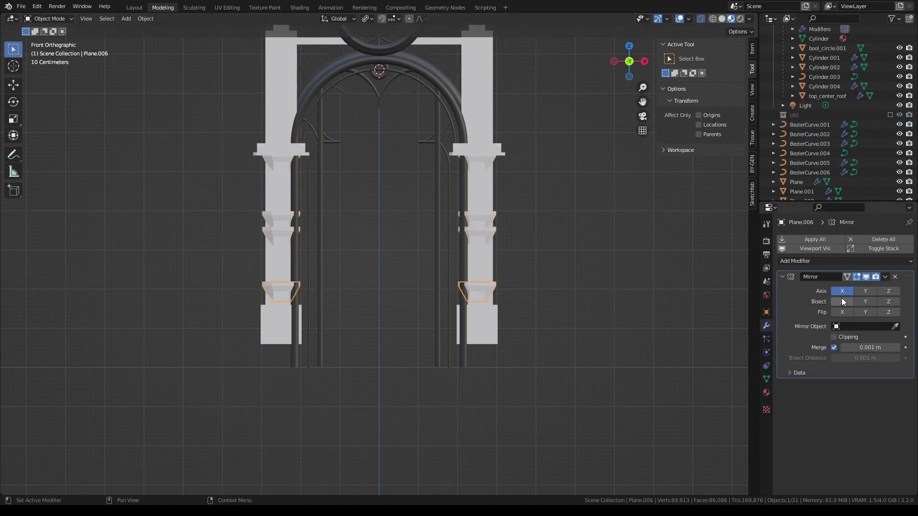
scroll(483, 241, down, 1)
key(F3)
key(Return)
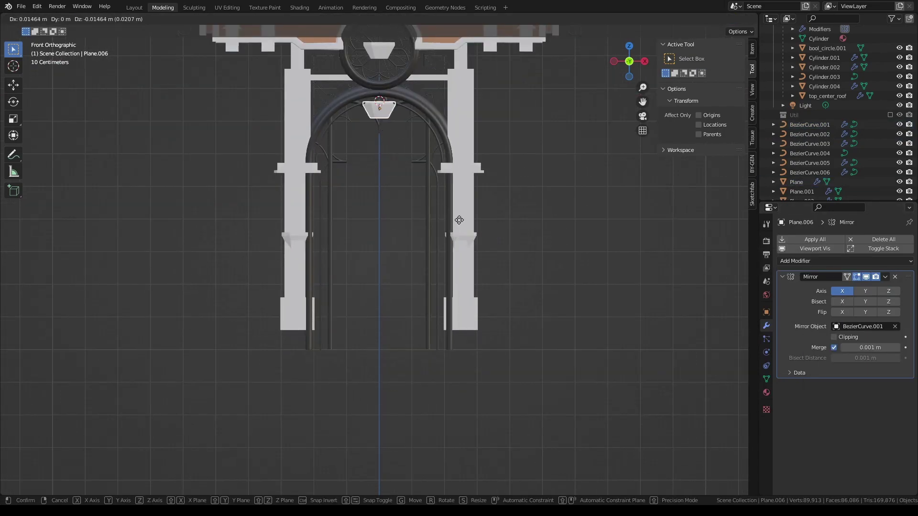
click(462, 183)
key(alt+d)
key(z)
click(339, 280)
middle_drag(340, 280, 430, 239)
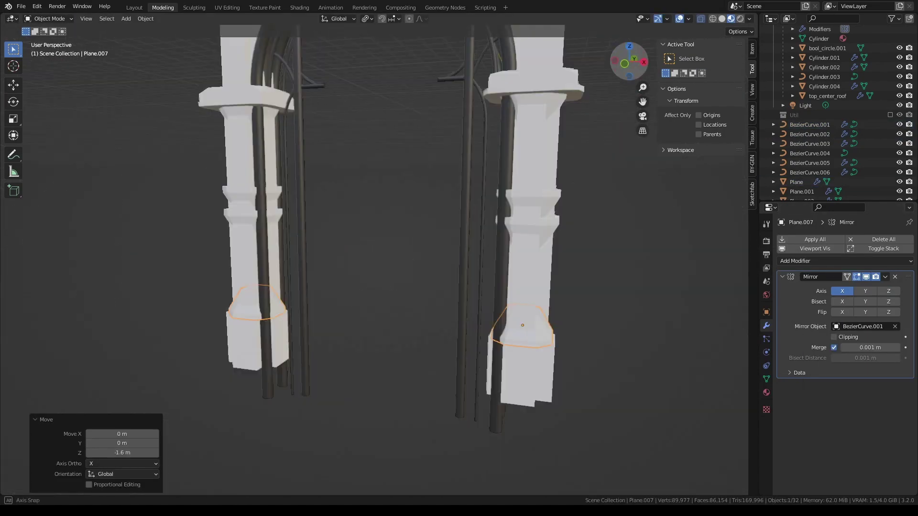
Tweak the upper bracket's rim ring in Edit Mode, then frame the whole arch
click(497, 117)
key(Tab)
middle_drag(488, 115, 550, 215)
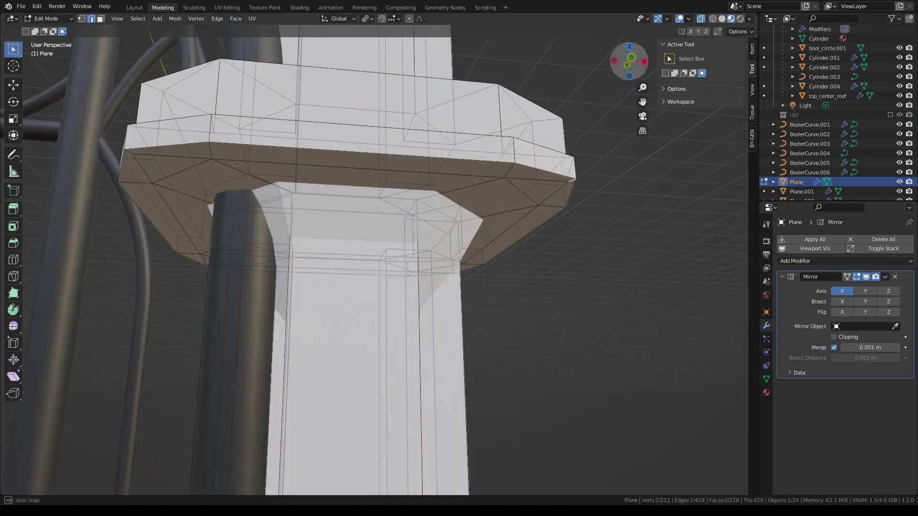
alt+click(334, 158)
key(ctrl+KP_Add)
key(s)
key(Escape)
key(2)
alt+click(557, 169)
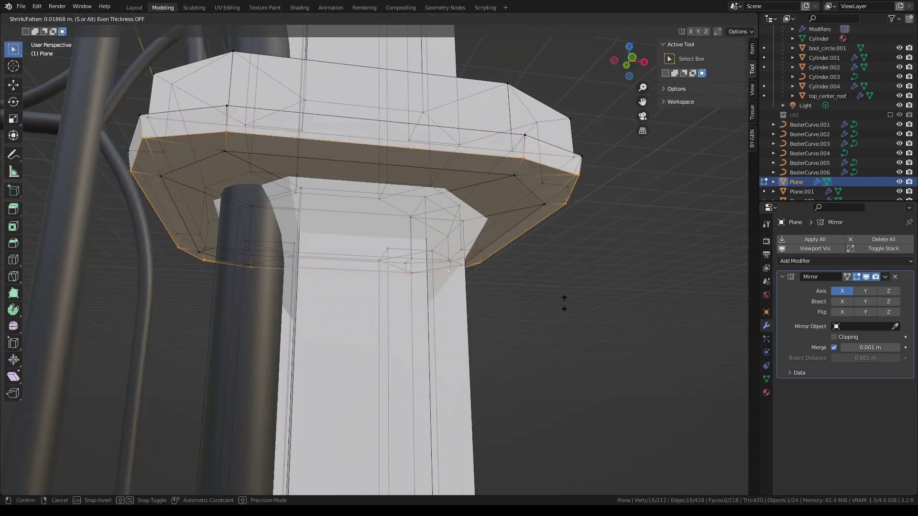
key(Tab)
key(Home)
click(563, 128)
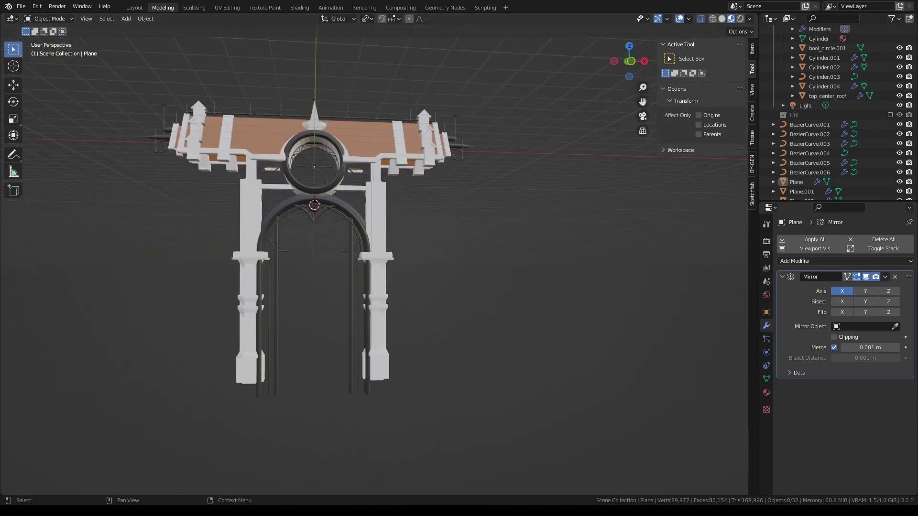
Lower the pillar's top edge by 0.5 m in Edit Mode
click(377, 286)
key(Tab)
key(KP_Decimal)
middle_drag(478, 143, 537, 140)
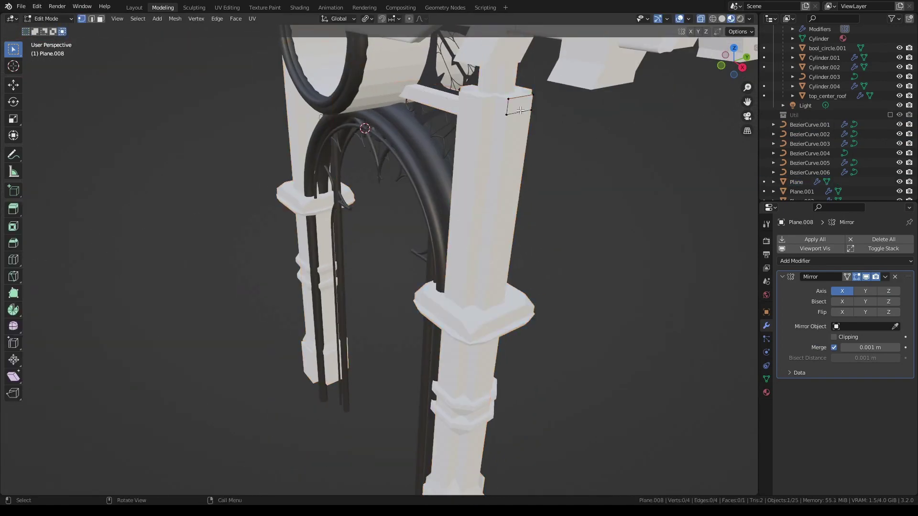
key(KP_1)
drag(542, 77, 528, 86)
click(454, 133)
Extrude that edge sideways into a ledge below the roof and inspect it
scroll(526, 191, down, 2)
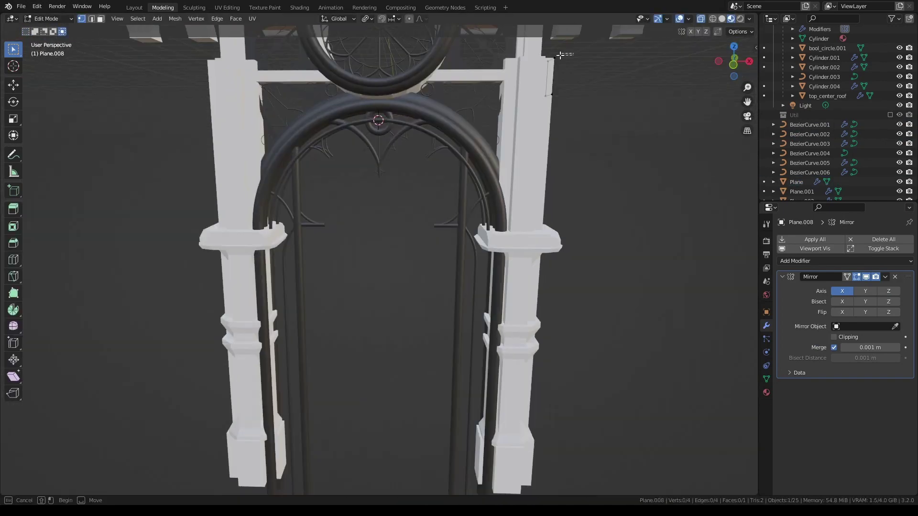
scroll(578, 225, down, 2)
scroll(549, 143, up, 3)
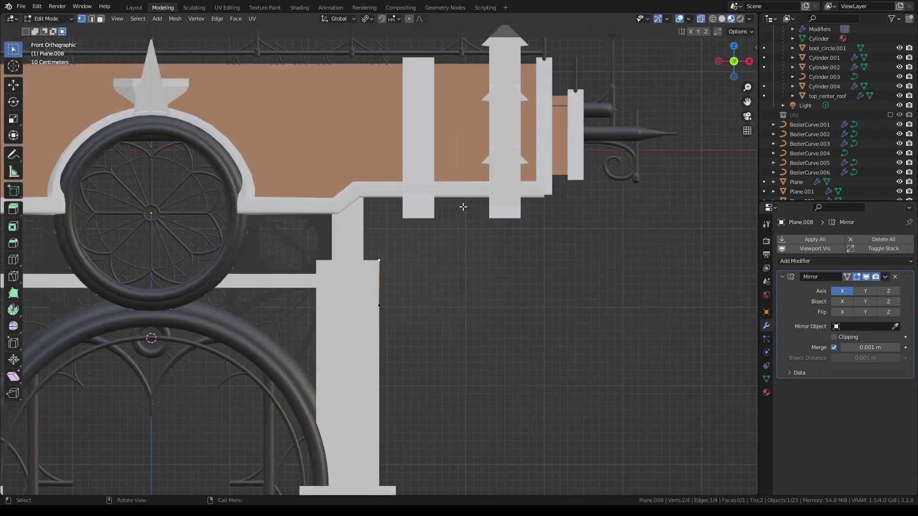
key(e)
click(478, 267)
key(Tab)
middle_drag(478, 267, 394, 271)
scroll(547, 199, up, 5)
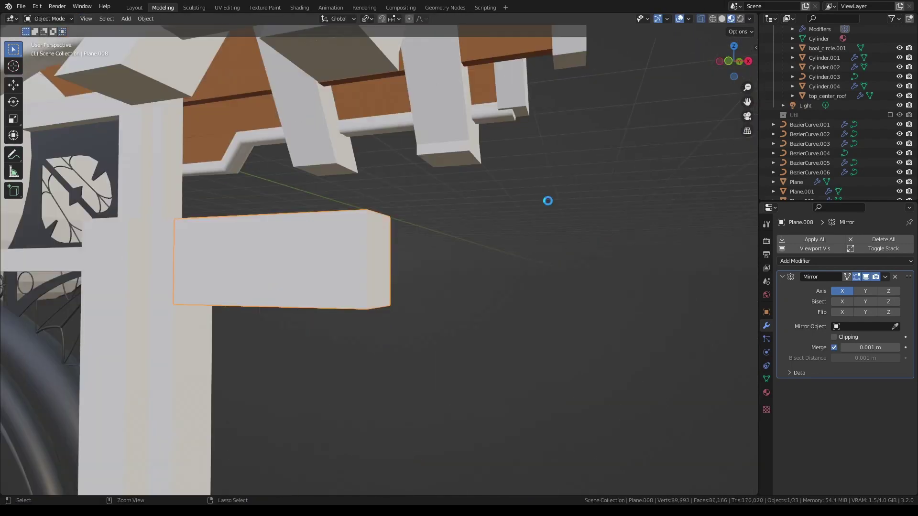
middle_drag(547, 199, 430, 215)
Copy part of the roof-edge iron curve into a new piece and scale it to 0.1
key(KP_1)
scroll(270, 324, down, 3)
click(261, 324)
key(Tab)
key(shift+d)
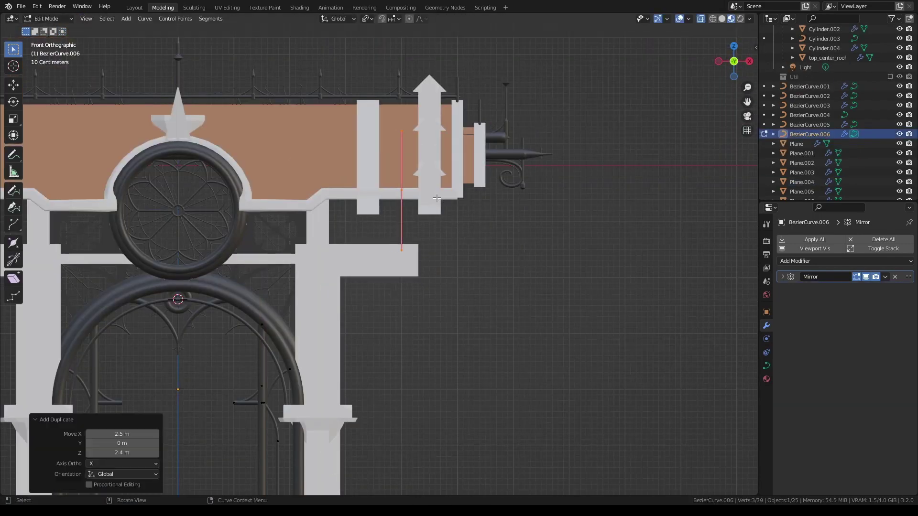
scroll(407, 204, up, 2)
scroll(421, 258, up, 2)
key(Tab)
key(s)
click(422, 277)
scroll(467, 174, up, 2)
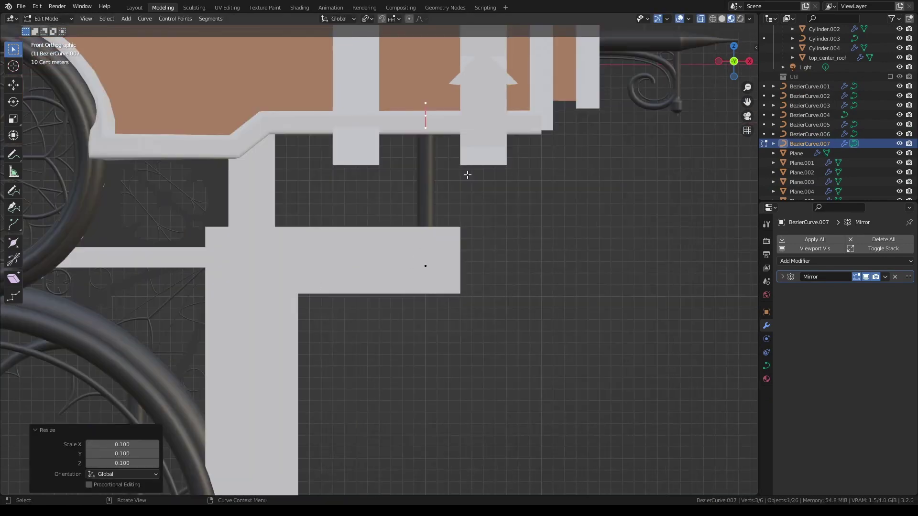
scroll(481, 199, up, 1)
Move the piece vertically into place and make its iron tube thinner
key(g)
key(z)
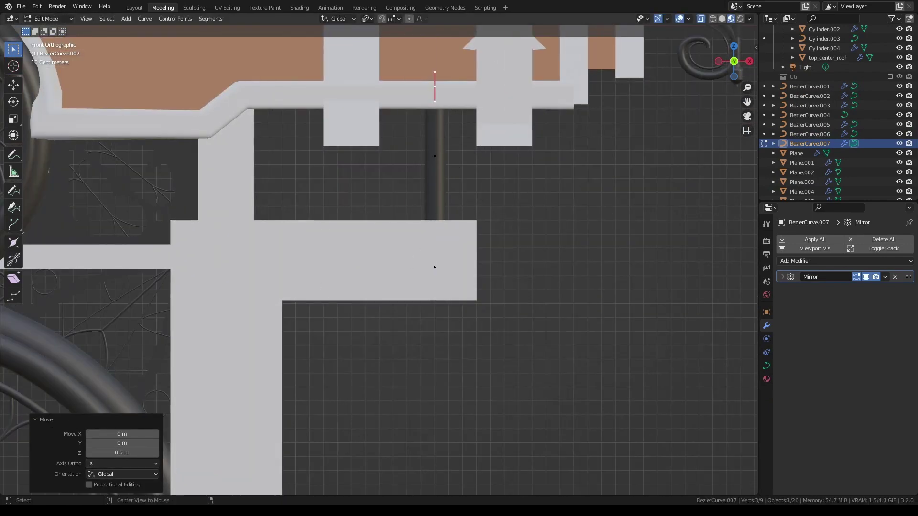
key(Escape)
scroll(464, 175, down, 1)
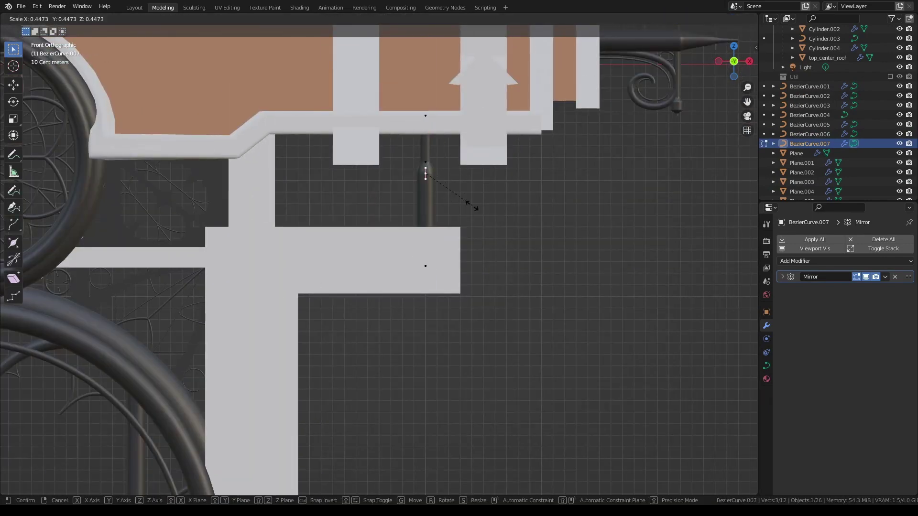
click(475, 207)
scroll(483, 185, up, 3)
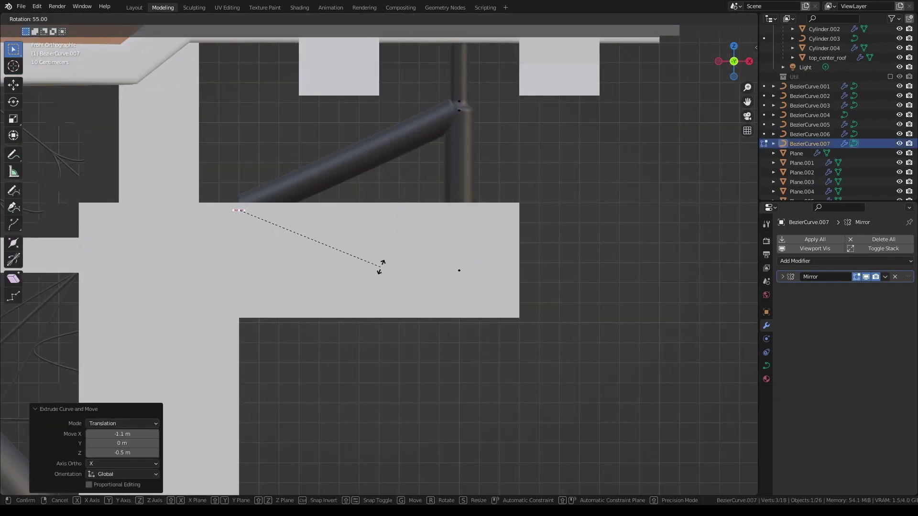
key(Escape)
Duplicate the segment 0.4 m higher and bend it into a scroll curl; hide the Util collection
key(shift+d)
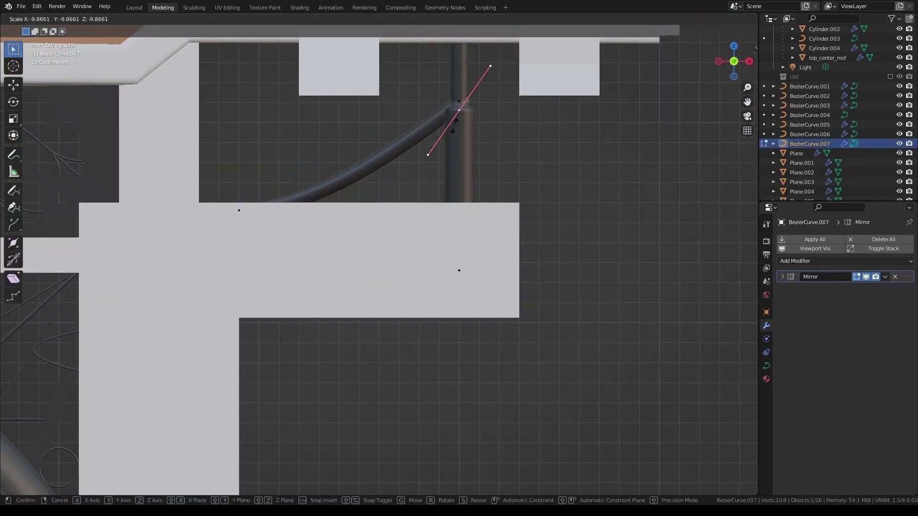
click(469, 214)
scroll(470, 214, down, 2)
scroll(470, 214, up, 1)
key(r)
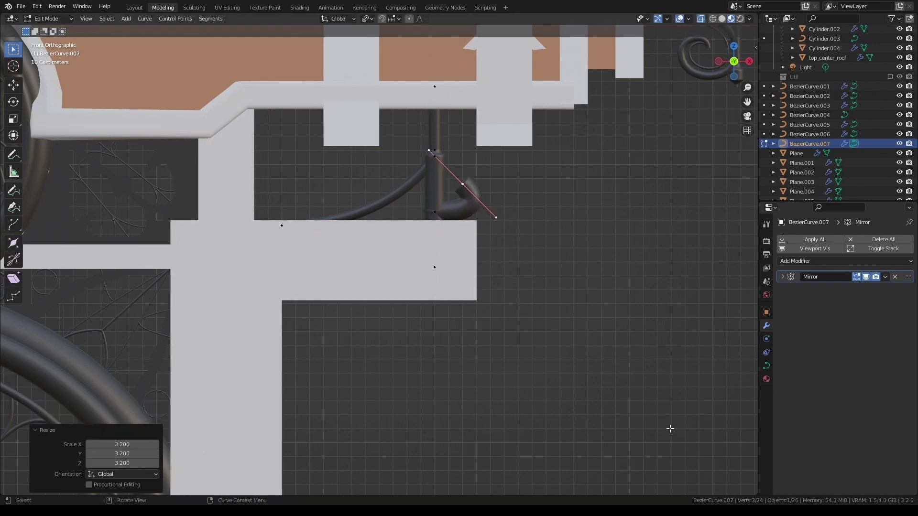
scroll(498, 173, up, 2)
shift+click(499, 173)
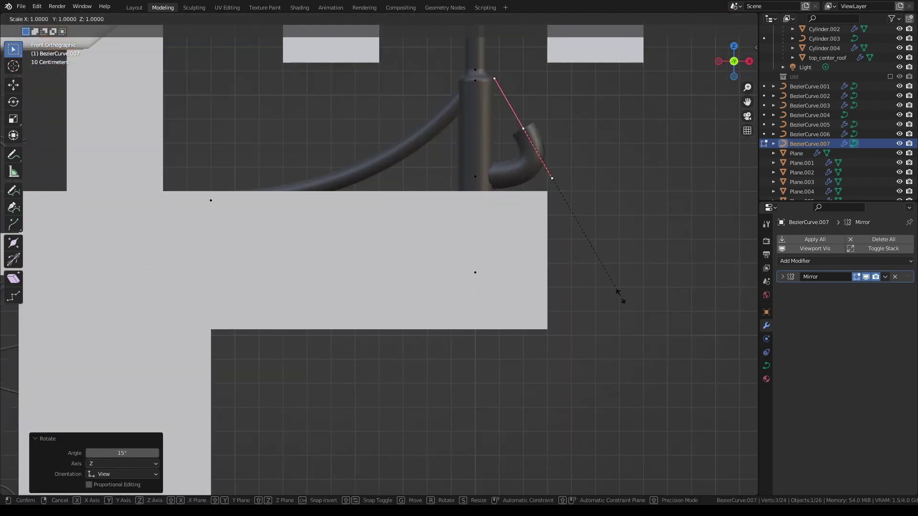
click(506, 153)
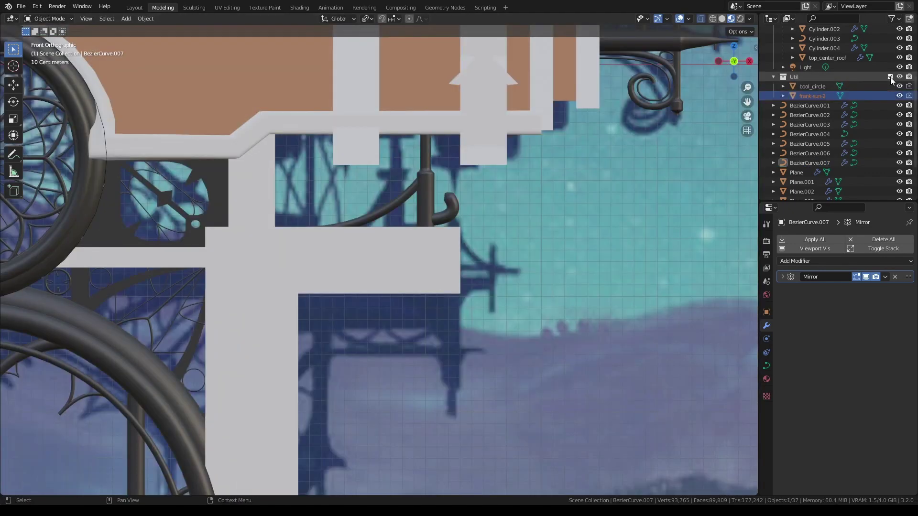
click(889, 76)
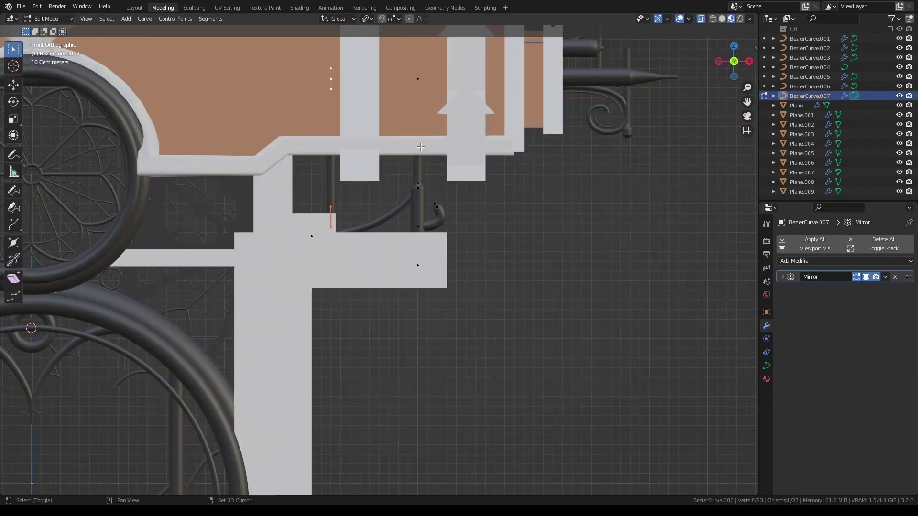
Rotate the roof-edge curve point 55°, then duplicate and mirror it horizontally into a second strand
click(380, 217)
scroll(334, 219, up, 3)
click(333, 183)
key(r)
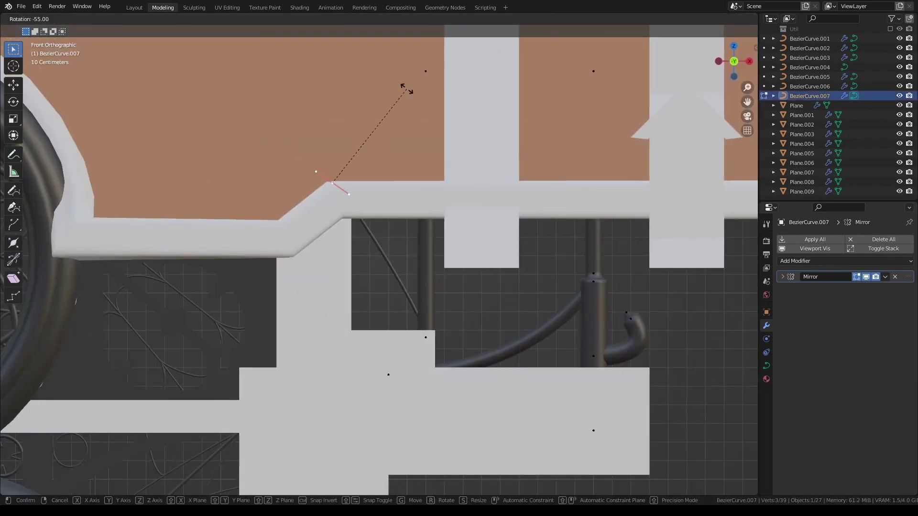
click(500, 318)
key(shift+d)
key(Escape)
key(s)
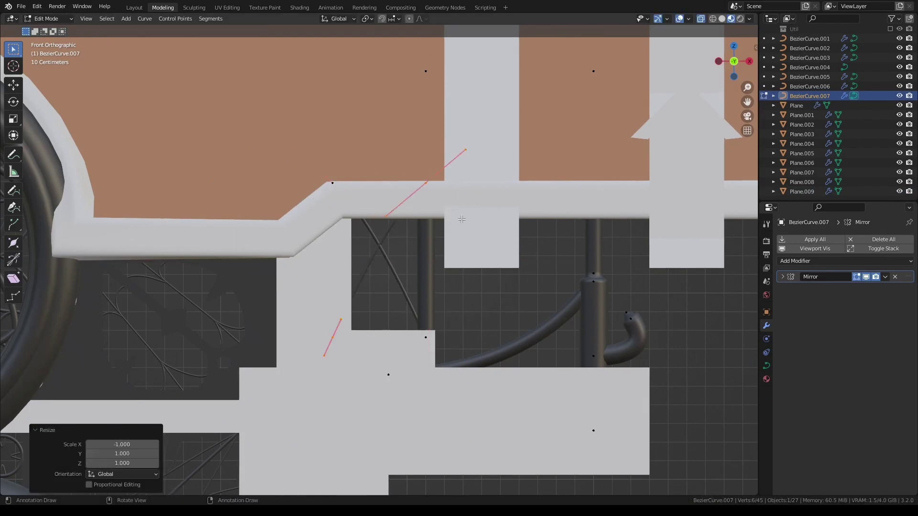
drag(426, 192, 419, 211)
click(544, 301)
key(Tab)
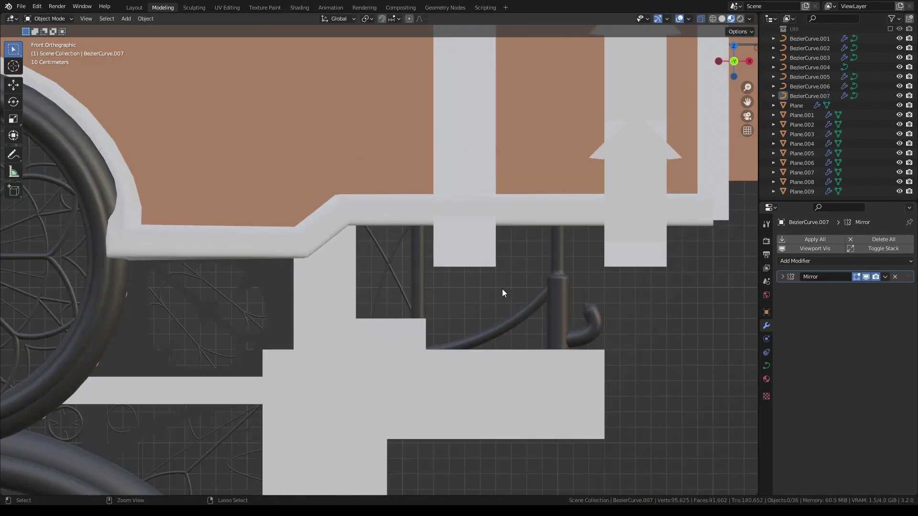
Adjust the new strand's point position and handle tilt, checking it from front and orbited views
middle_drag(502, 288, 550, 268)
key(KP_1)
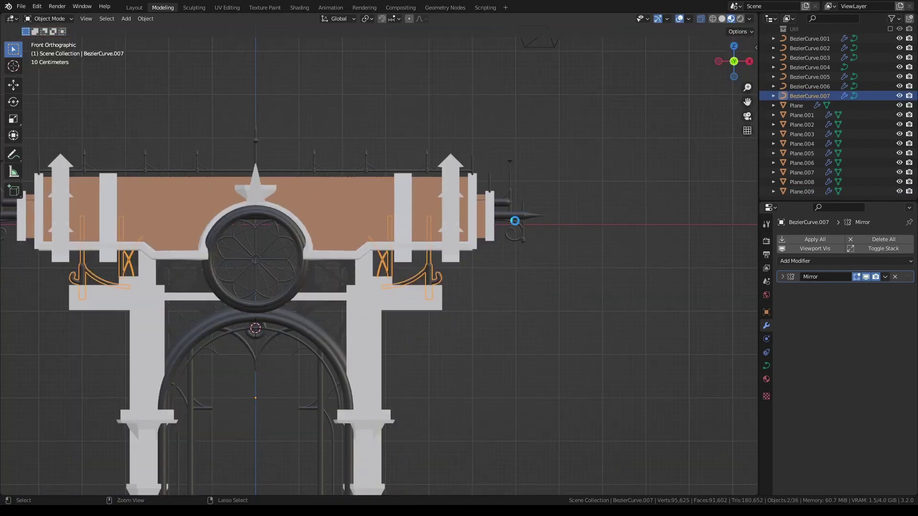
key(Tab)
scroll(352, 263, up, 5)
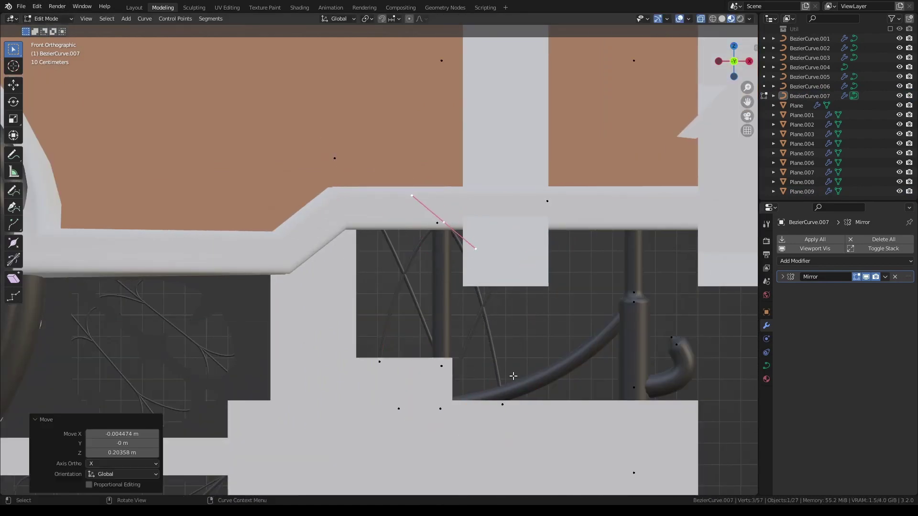
click(632, 195)
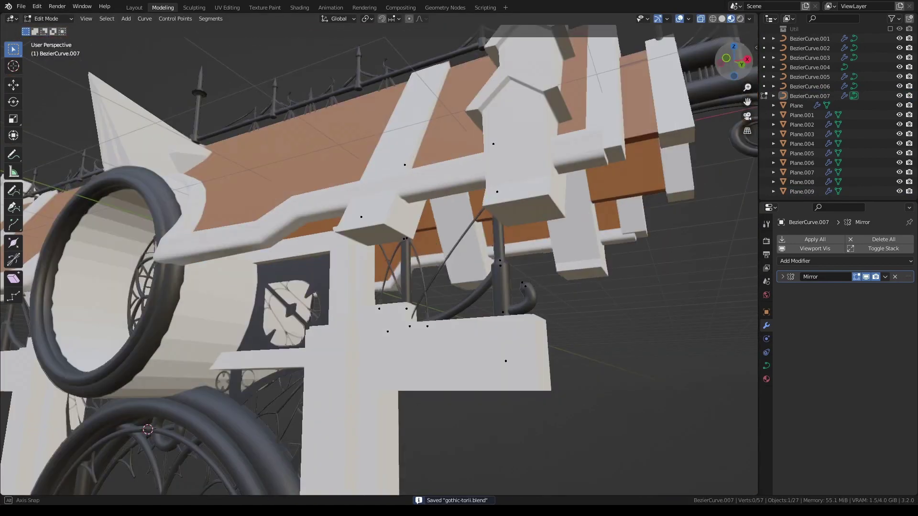
middle_drag(631, 195, 430, 311)
key(KP_1)
scroll(419, 327, down, 2)
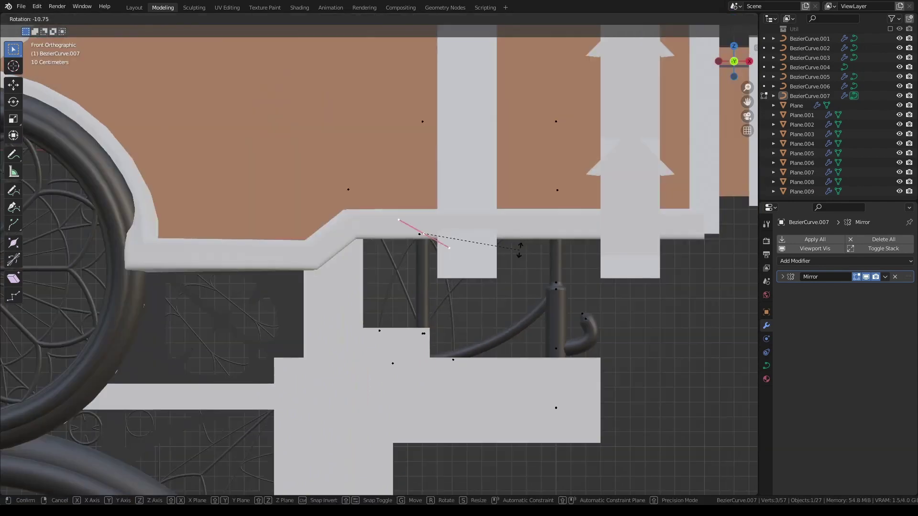
middle_drag(499, 311, 500, 263)
key(KP_1)
scroll(500, 263, down, 2)
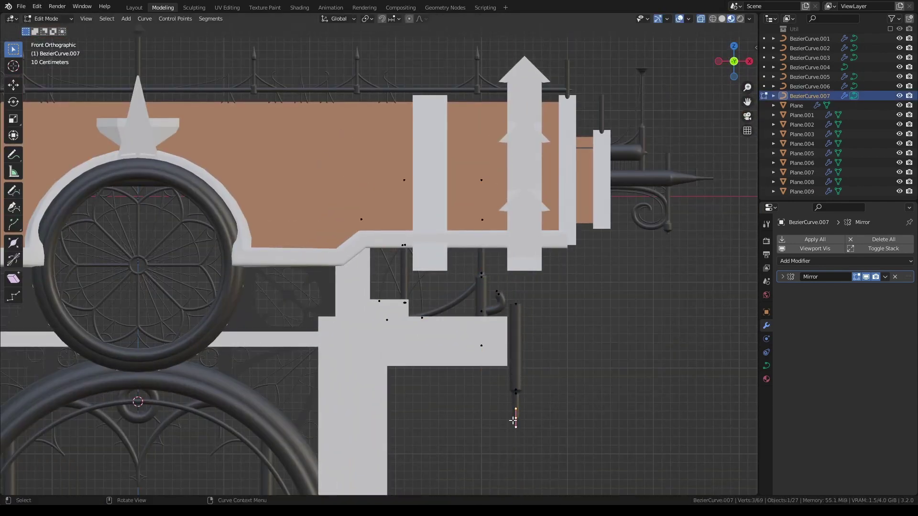
Return to Object Mode, save the file and deselect the rod curve
key(KP_Decimal)
key(Tab)
scroll(440, 266, down, 3)
key(KP_Decimal)
key(ctrl+s)
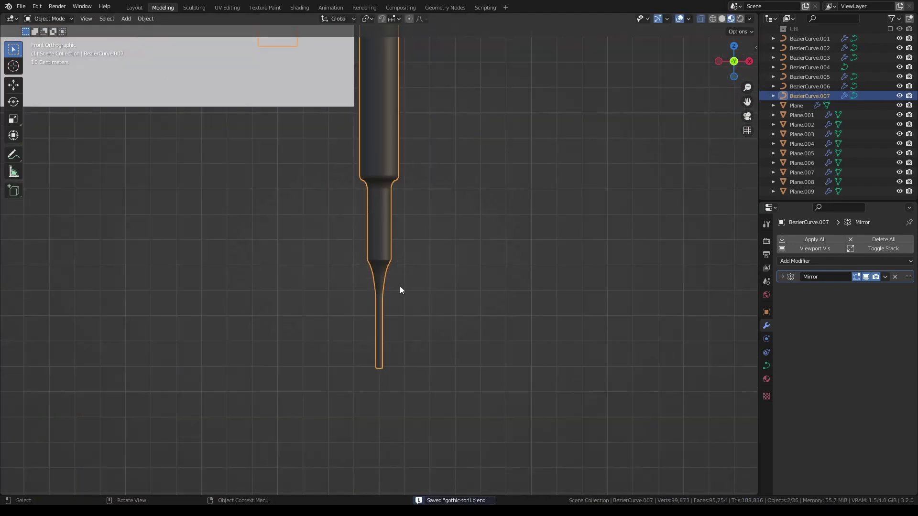
click(400, 289)
scroll(386, 262, down, 4)
Extrude the rod's top point 0.1 upward and resize the new end point
key(Tab)
text(ez0.1)
key(Return)
key(KP_Decimal)
key(s)
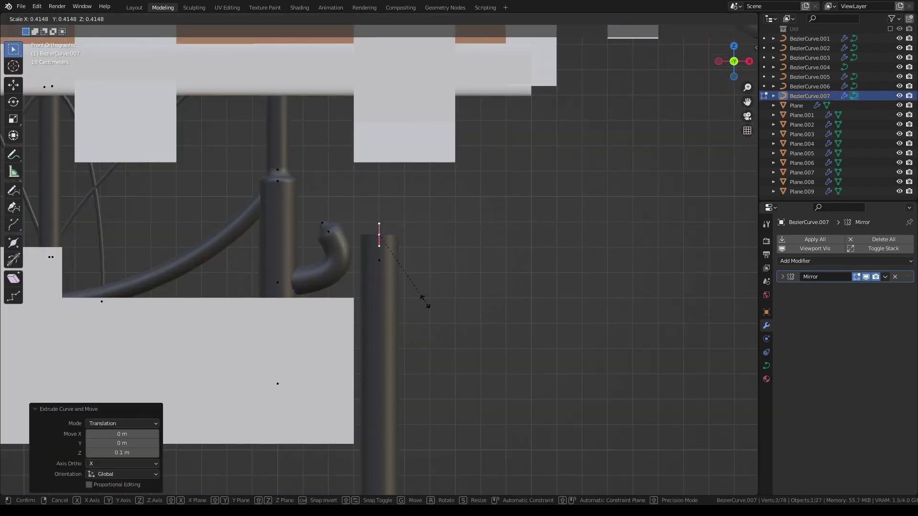
middle_drag(423, 282, 536, 216)
key(KP_1)
click(423, 367)
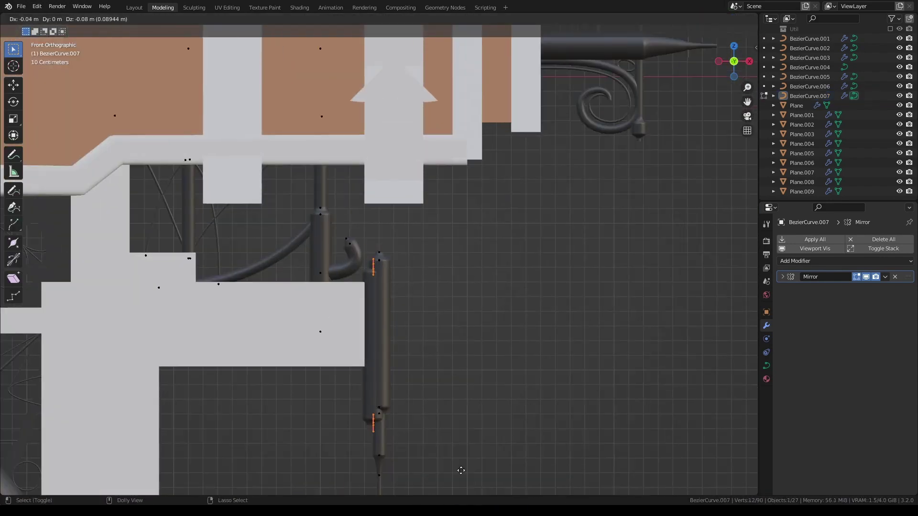
click(461, 470)
key(shift+z)
key(KP_7)
Taper the rod at the new point to a thinner section, then inspect it in perspective
scroll(461, 306, up, 3)
key(KP_1)
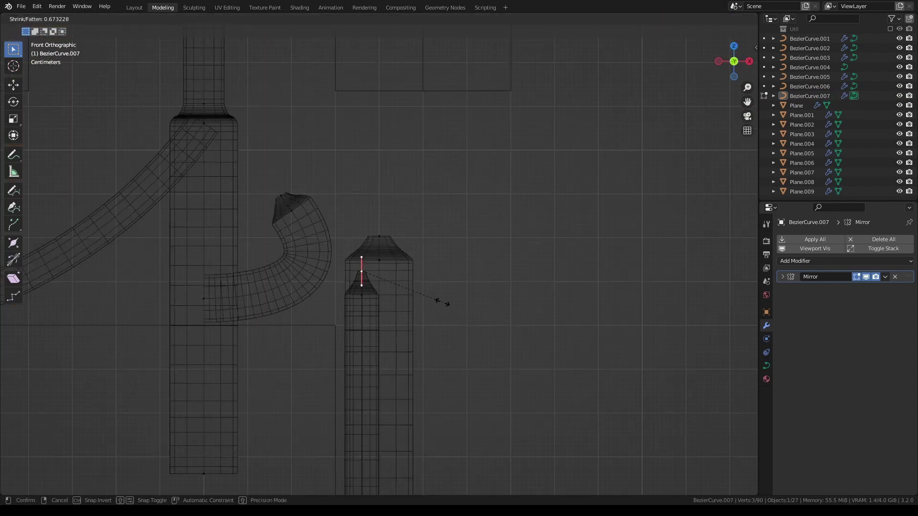
click(438, 326)
key(shift+z)
key(Tab)
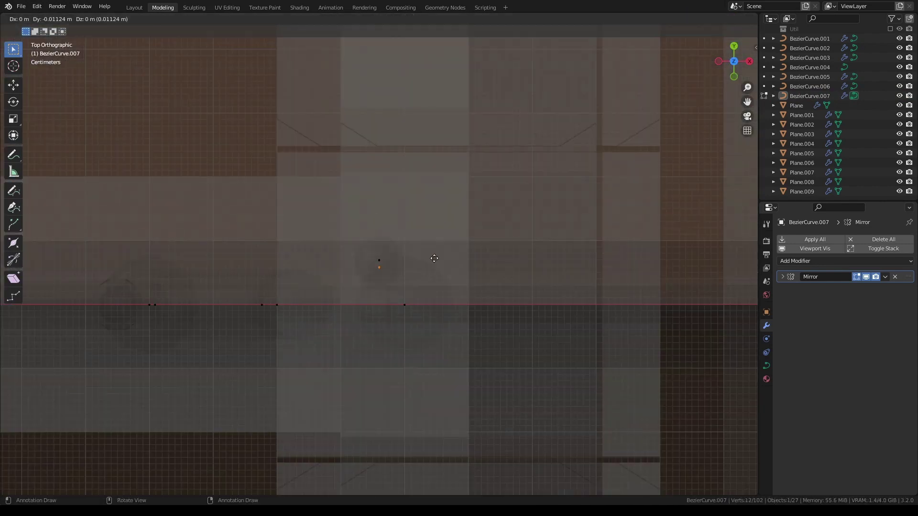
mouse_move(437, 326)
middle_down()
mouse_move(589, 126)
mouse_move(441, 192)
middle_up()
key(KP_1)
Adjust the rod's point again, cancelling an unwanted thickness change
key(Tab)
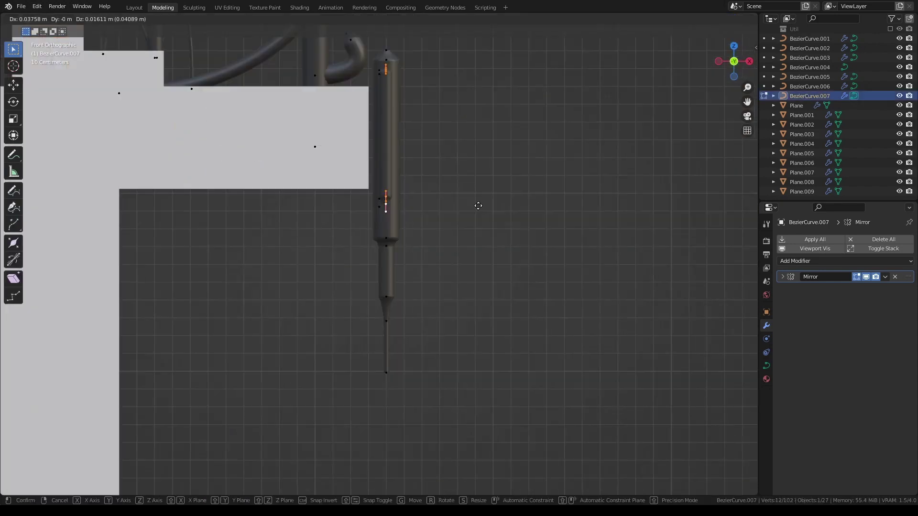
click(436, 196)
scroll(546, 139, down, 3)
middle_drag(546, 138, 409, 131)
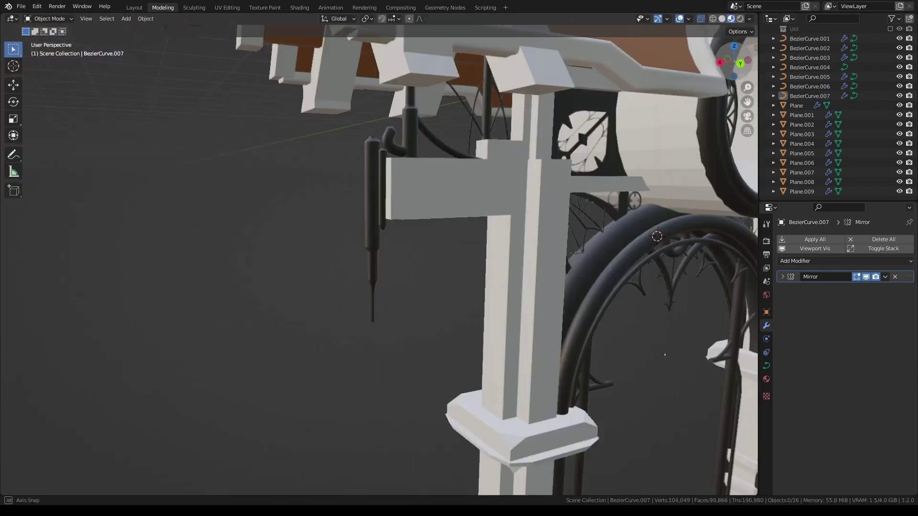
key(KP_1)
scroll(348, 252, up, 3)
scroll(373, 249, down, 2)
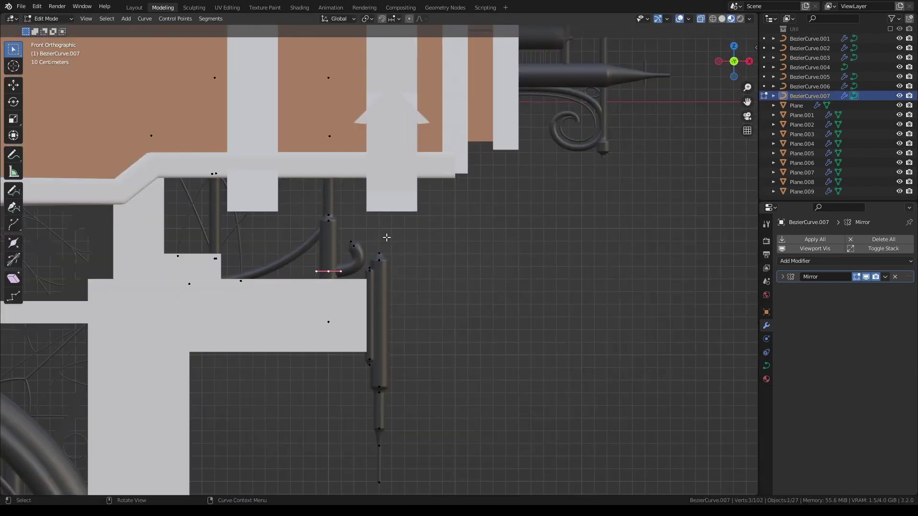
right_click(435, 285)
scroll(435, 286, up, 4)
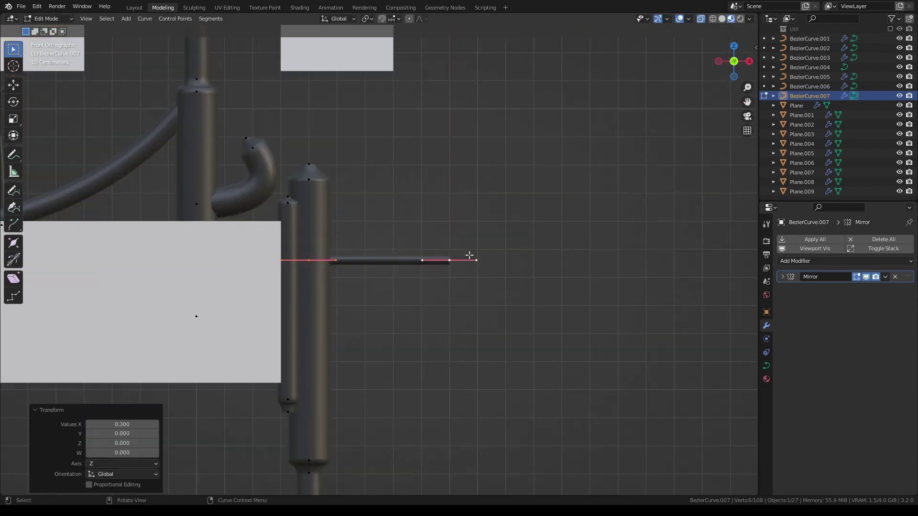
Rotate the top point to bend the rod into a horizontal arm and save
key(r)
click(565, 178)
click(449, 260)
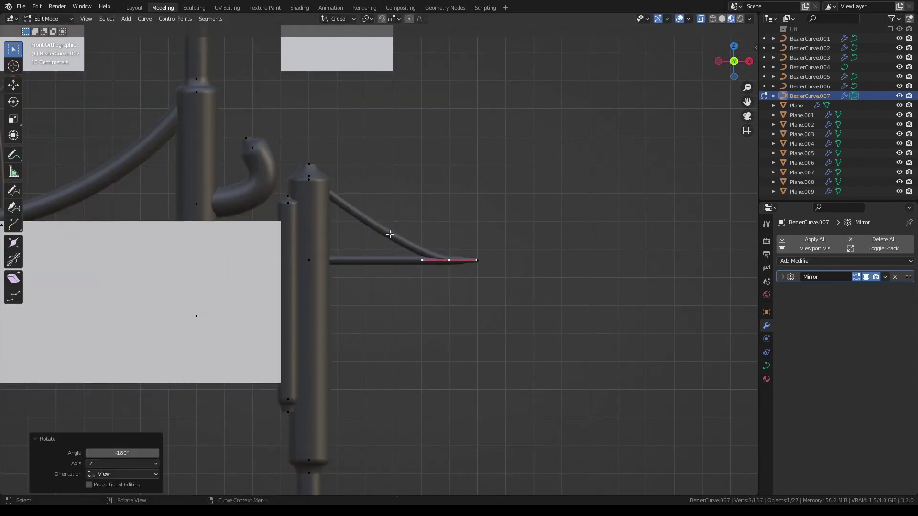
key(ctrl+s)
Rotate the arm's end 90° into a small crossbar and move it into place
text(r90)
key(Return)
key(g)
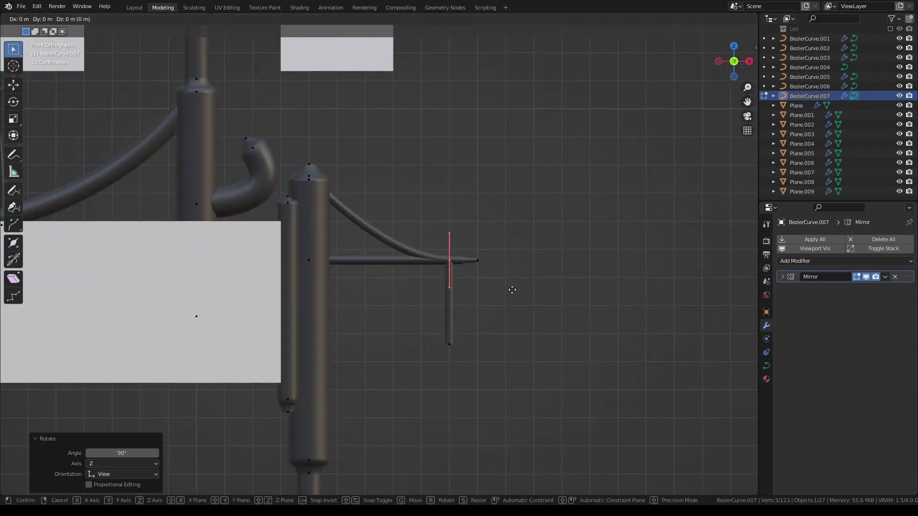
click(507, 246)
key(Tab)
key(alt+a)
drag(733, 56, 717, 70)
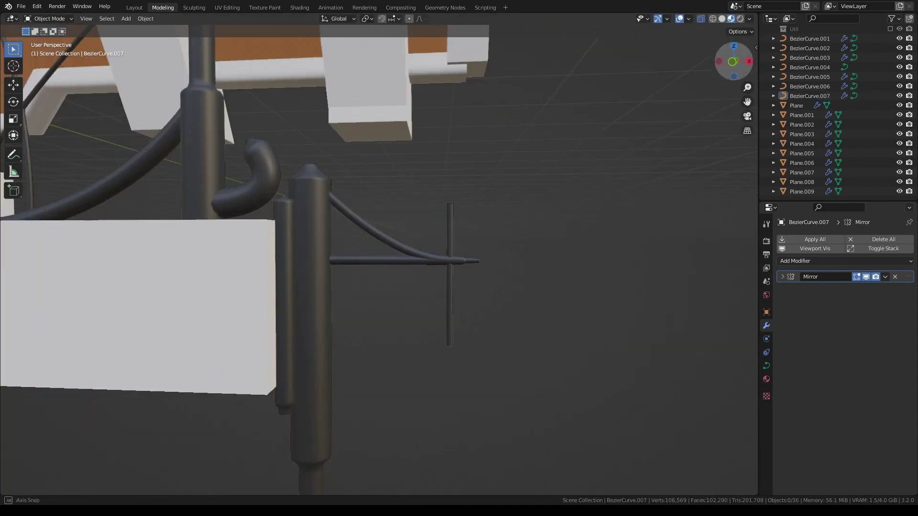
Extrude the white side block's middle edge outward into a flat ledge
click(192, 306)
key(Tab)
key(KP_1)
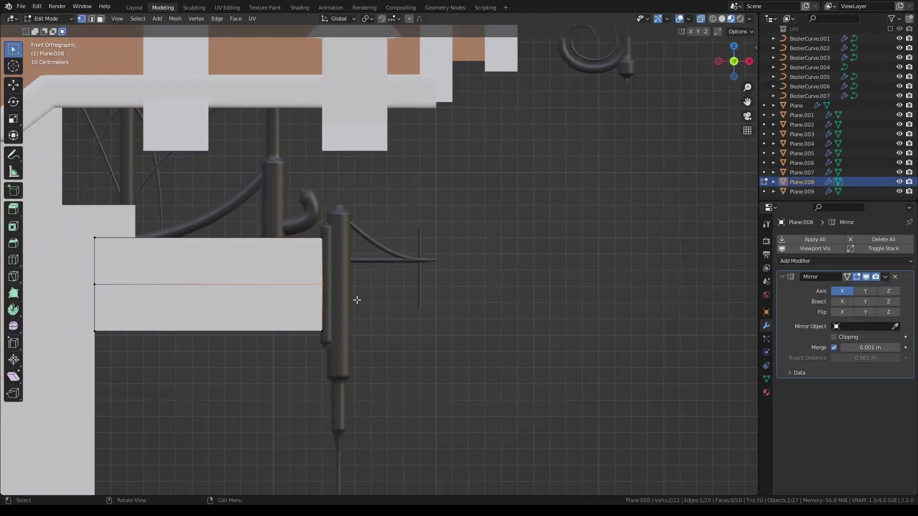
shift+click(349, 286)
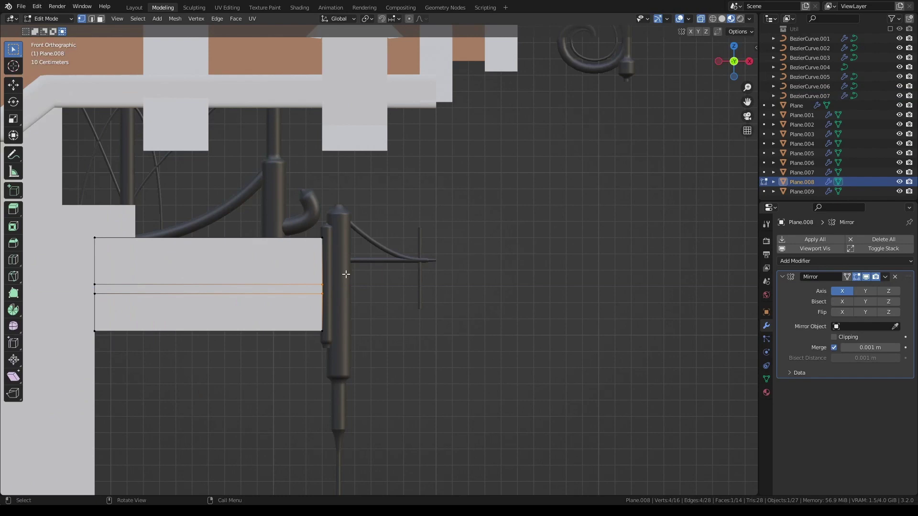
click(432, 276)
click(382, 293)
middle_drag(501, 226, 364, 335)
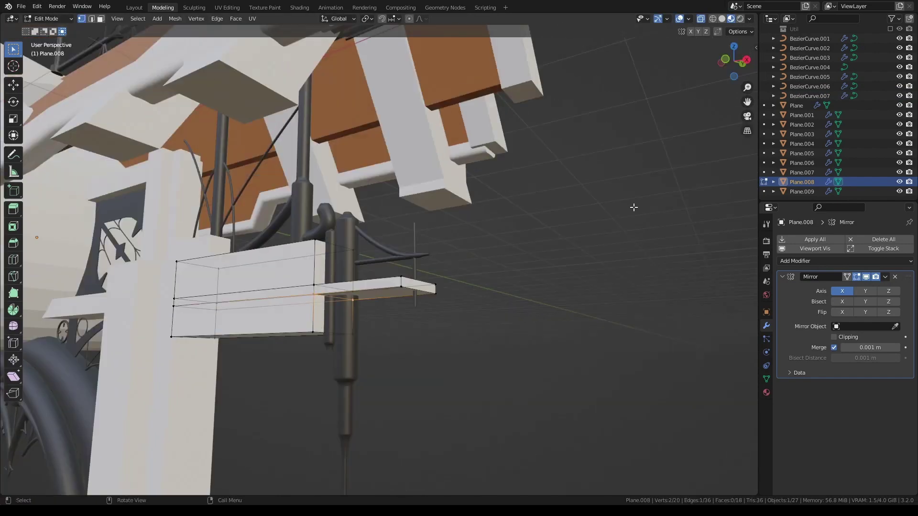
key(KP_1)
Bevel the ledge's corner edge with 4 segments and raise the block's bottom edge
key(ctrl+b)
scroll(564, 256, up, 1)
click(546, 256)
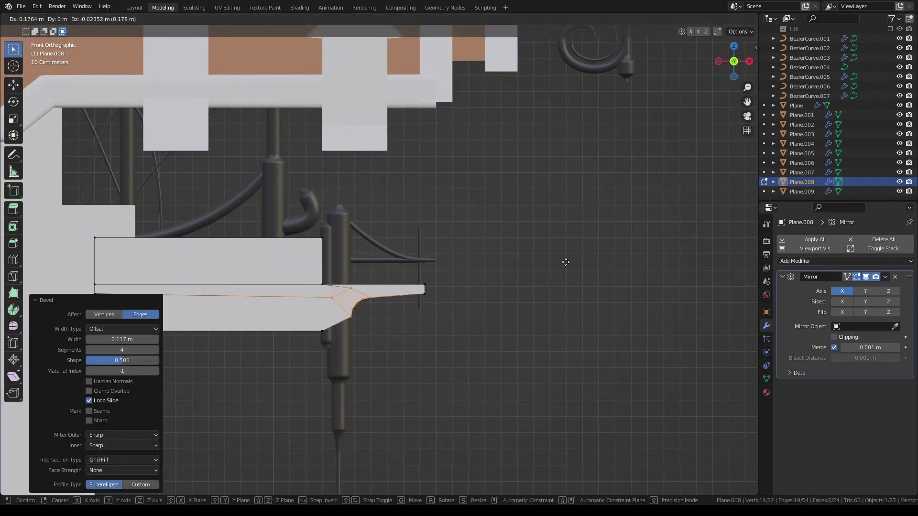
scroll(566, 261, up, 2)
click(506, 262)
mouse_move(505, 262)
middle_down()
mouse_move(564, 440)
mouse_move(309, 333)
middle_up()
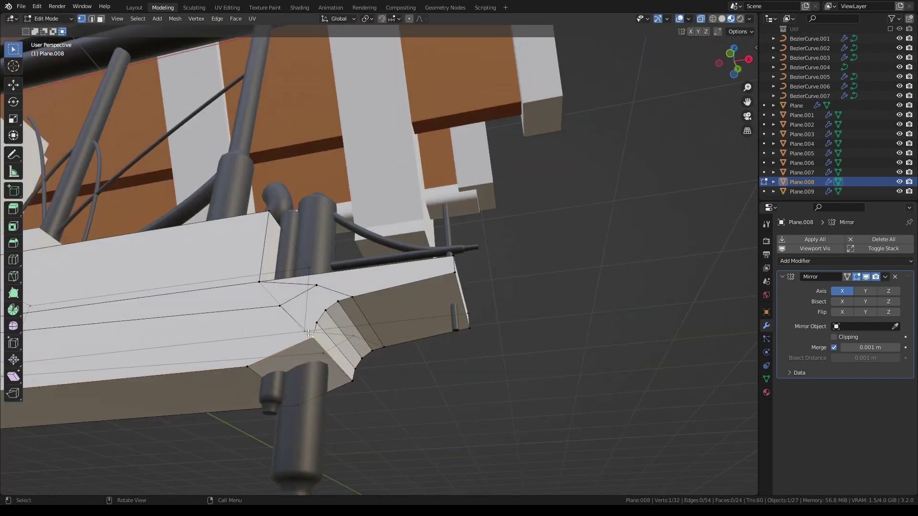
key(KP_1)
key(g)
scroll(438, 365, down, 2)
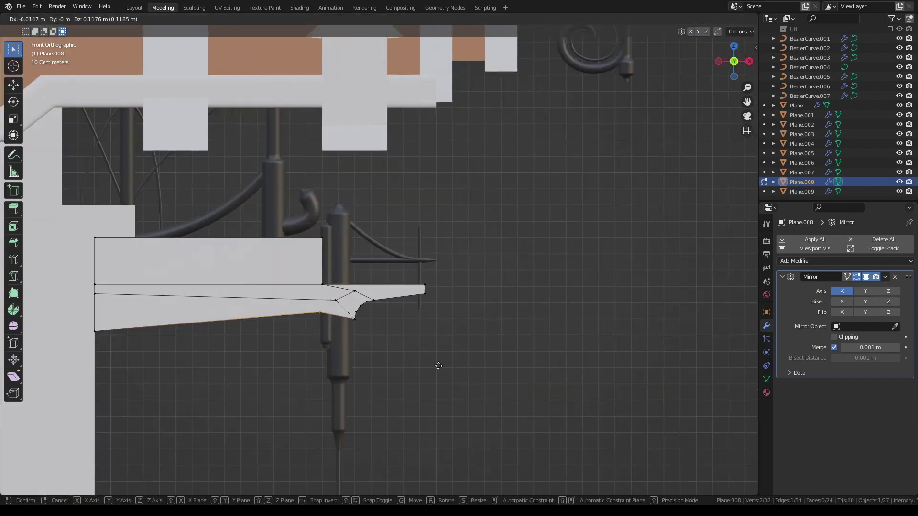
click(441, 375)
Fill all the open gaps around the curved bracket with new faces
middle_drag(184, 332, 65, 273)
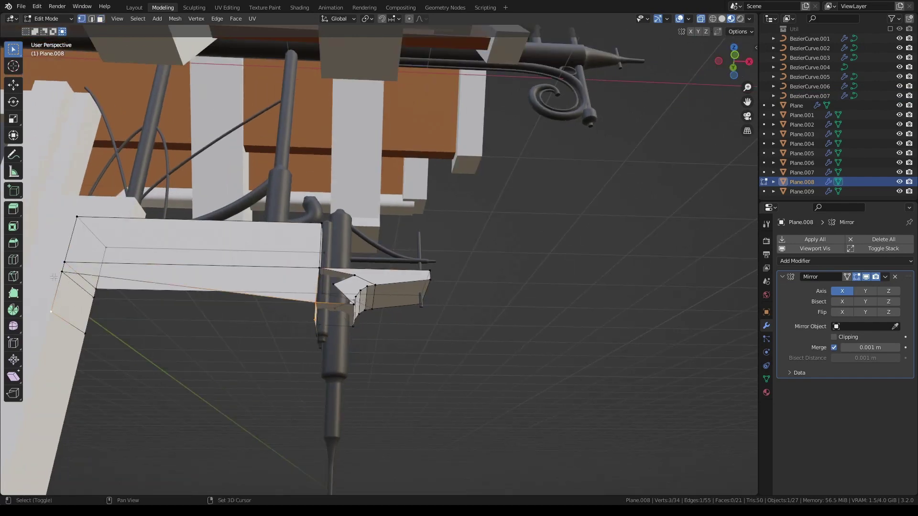
shift+click(54, 278)
key(f)
scroll(54, 278, up, 2)
shift+middle_drag(54, 277, 299, 311)
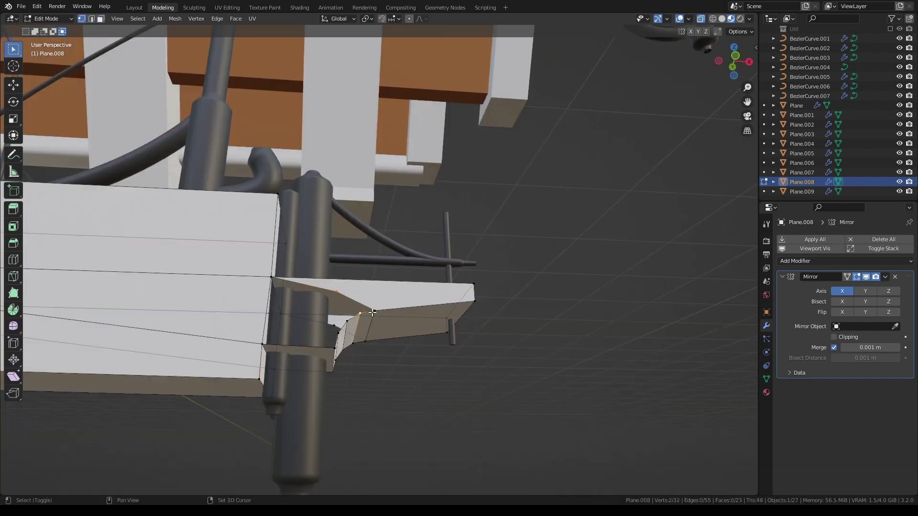
mouse_move(372, 312)
middle_down()
mouse_move(354, 284)
mouse_move(336, 339)
middle_up()
click(337, 339)
key(f)
key(f)
key(f)
middle_drag(261, 350, 416, 309)
key(f)
key(f)
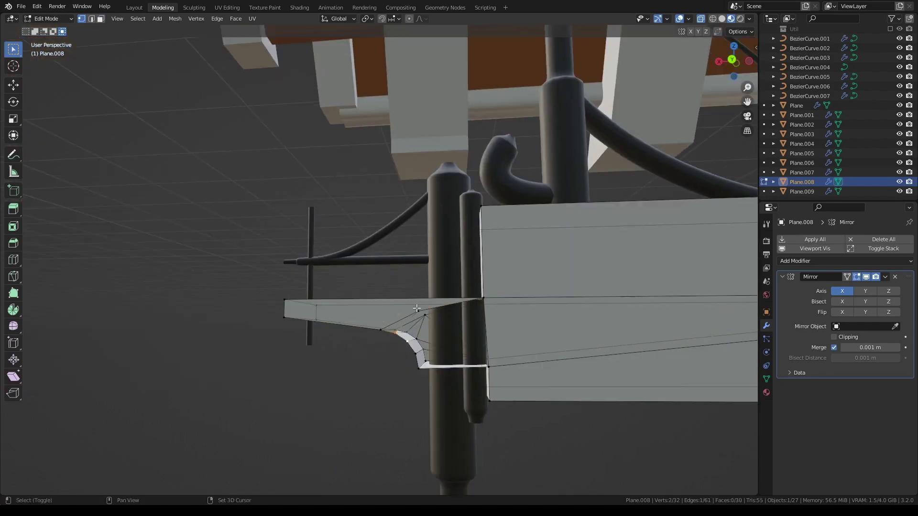
key(f)
middle_drag(493, 368, 448, 311)
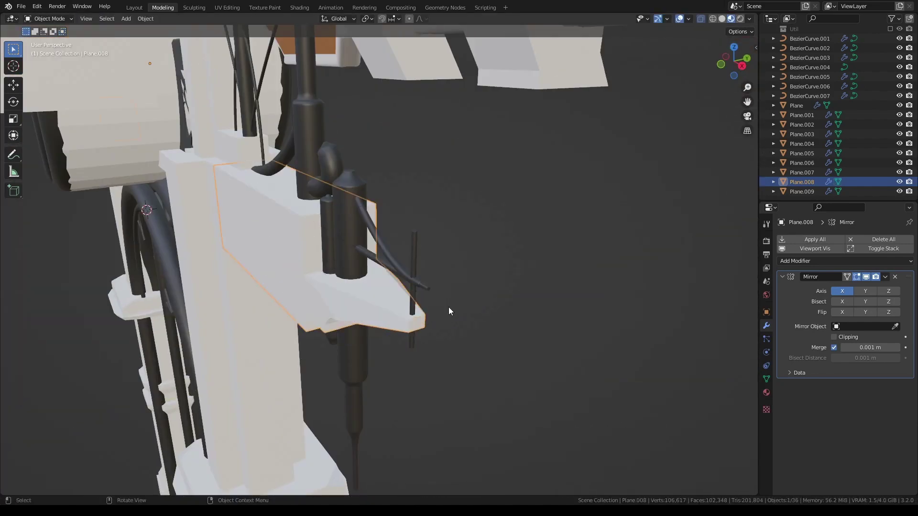
key(f)
Leave mesh editing and view the whole gateway
key(Tab)
mouse_move(702, 51)
middle_down()
mouse_move(623, 194)
mouse_move(348, 272)
middle_up()
scroll(348, 272, down, 5)
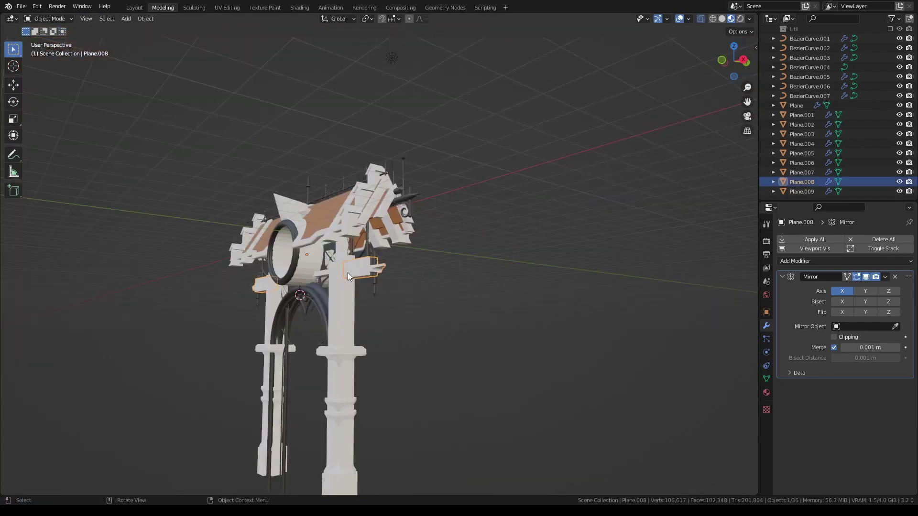
scroll(348, 273, up, 2)
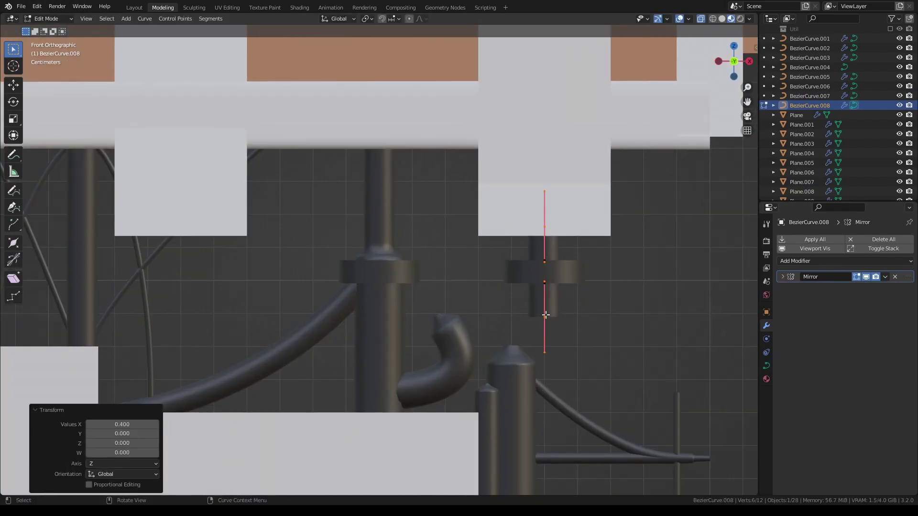
Scale BezierCurve.008's points to 0.6 and thin its tip into a short pendant
click(545, 315)
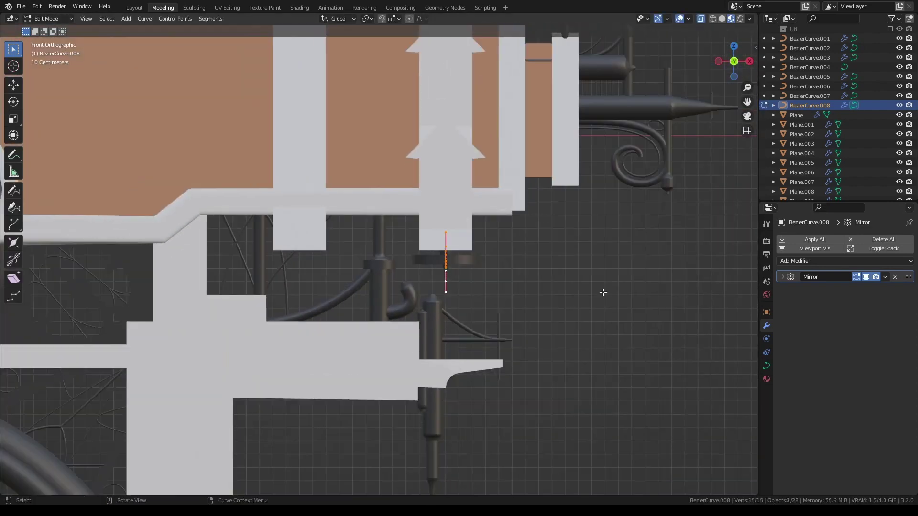
key(Tab)
key(KP_Decimal)
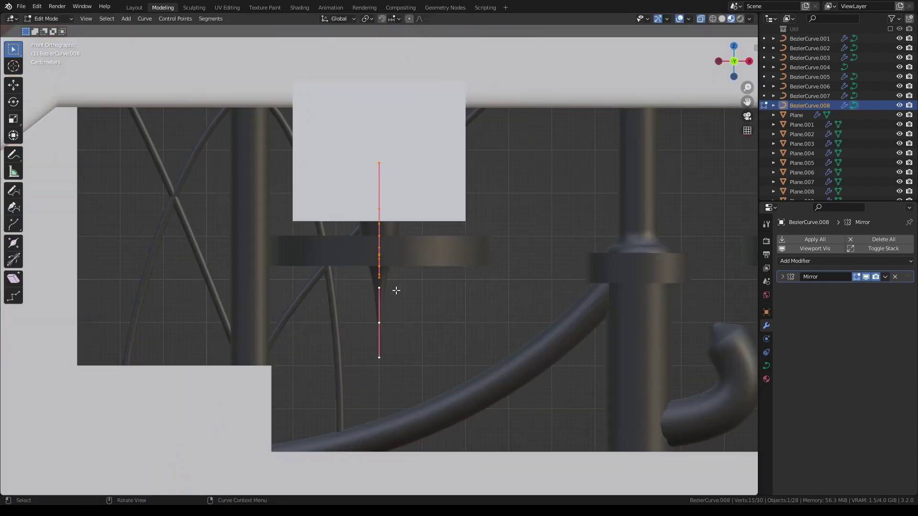
text(s.6)
key(Return)
key(alt+s)
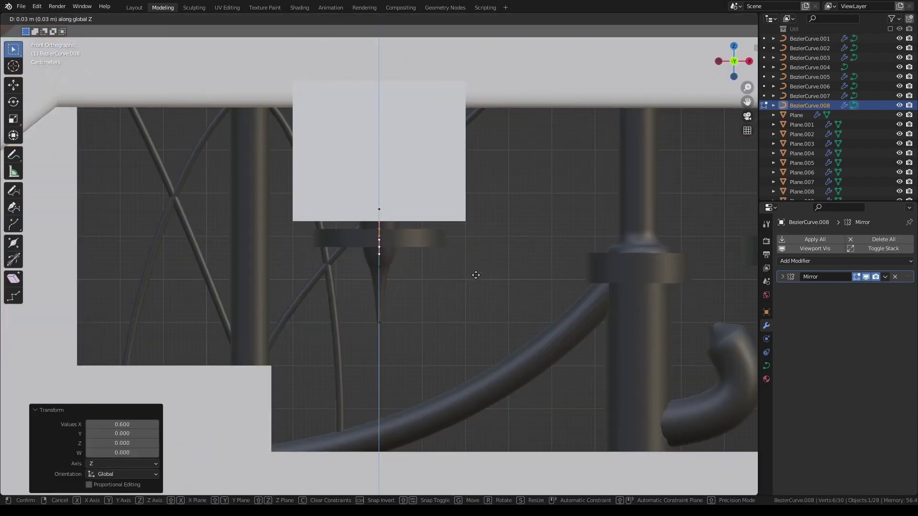
click(475, 275)
click(382, 224)
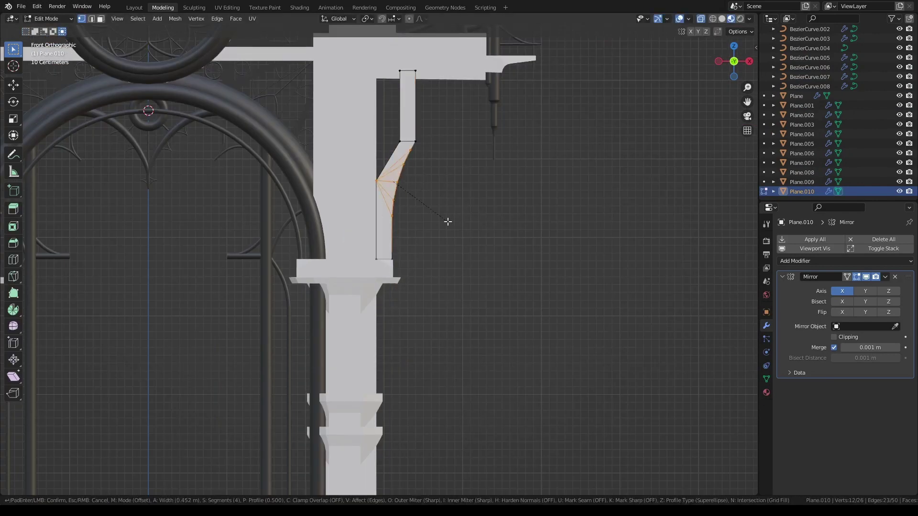
Bevel two edges of the side bracket into curves
click(478, 255)
click(404, 142)
key(ctrl+b)
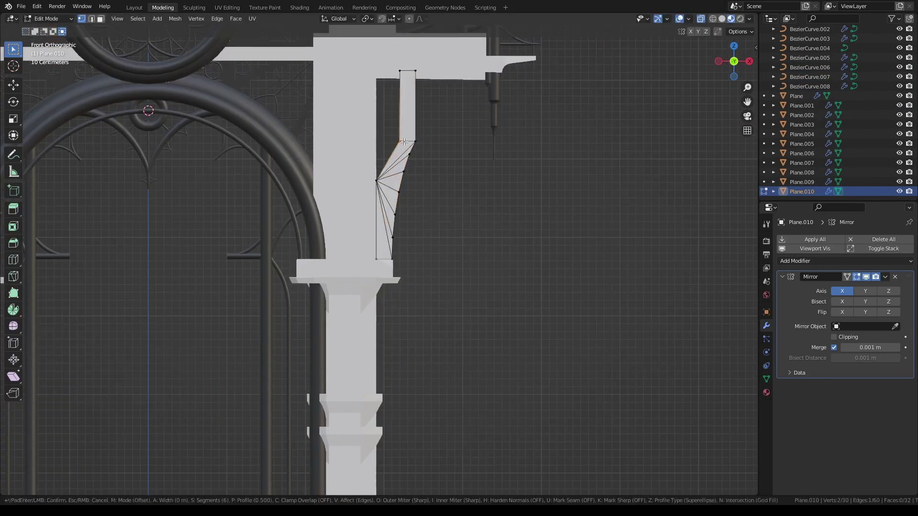
click(425, 150)
key(F3)
key(Return)
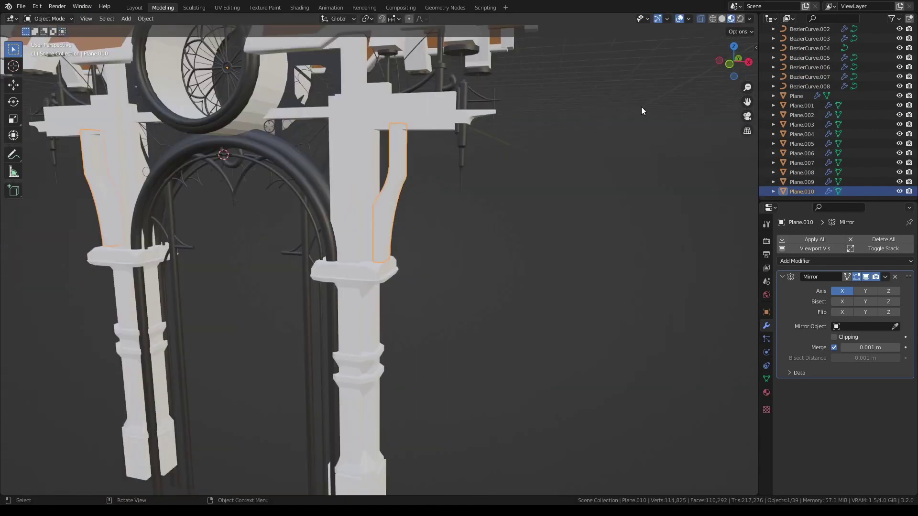
Narrow the bracket by scaling its two selected vertices along Y
middle_drag(425, 150, 350, 82)
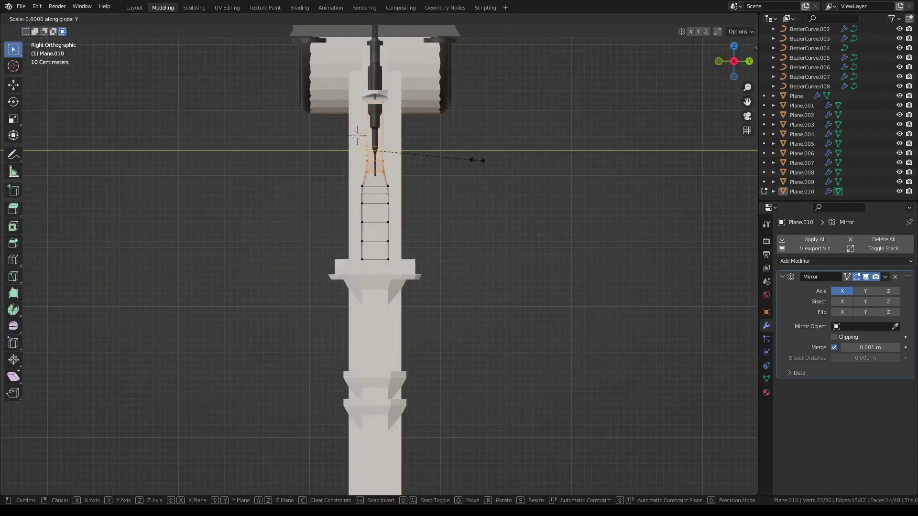
key(KP_3)
key(s)
key(y)
click(516, 188)
key(Tab)
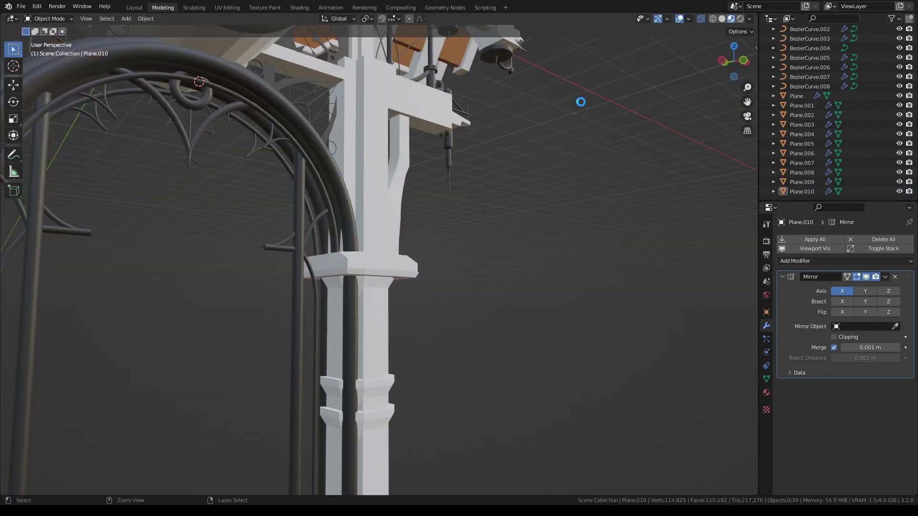
key(KP_1)
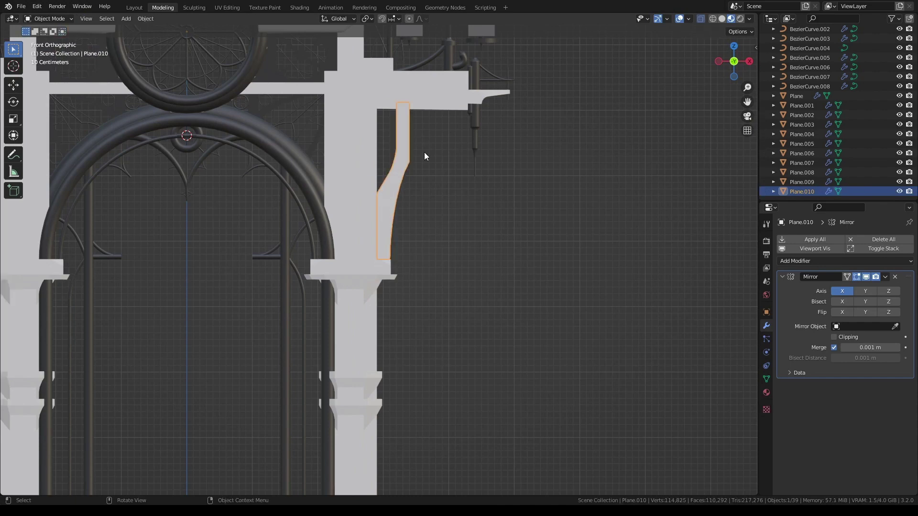
scroll(484, 116, down, 3)
Separate the selected beam-end part of Plane.008 into its own ledge object
click(483, 116)
scroll(478, 123, up, 3)
key(Tab)
middle_drag(544, 87, 373, 254)
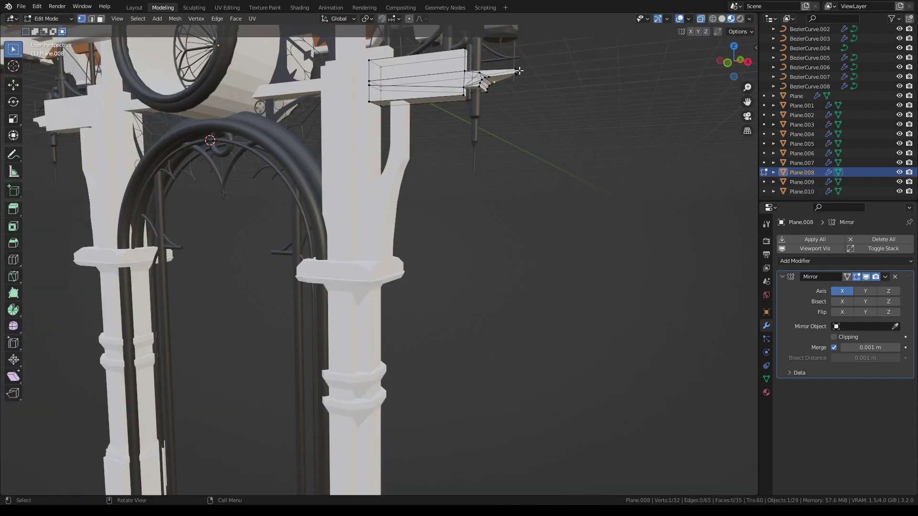
shift+click(373, 253)
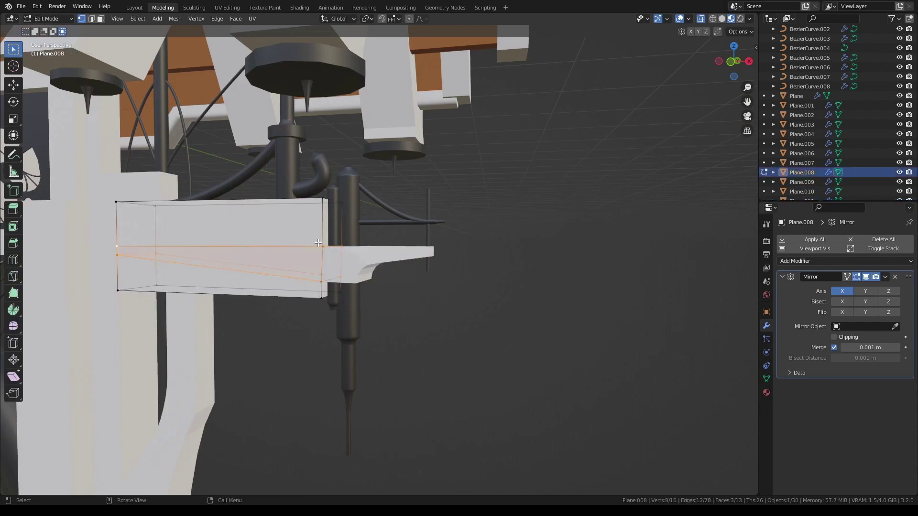
right_click(162, 245)
click(161, 245)
key(Tab)
key(KP_1)
scroll(521, 172, down, 3)
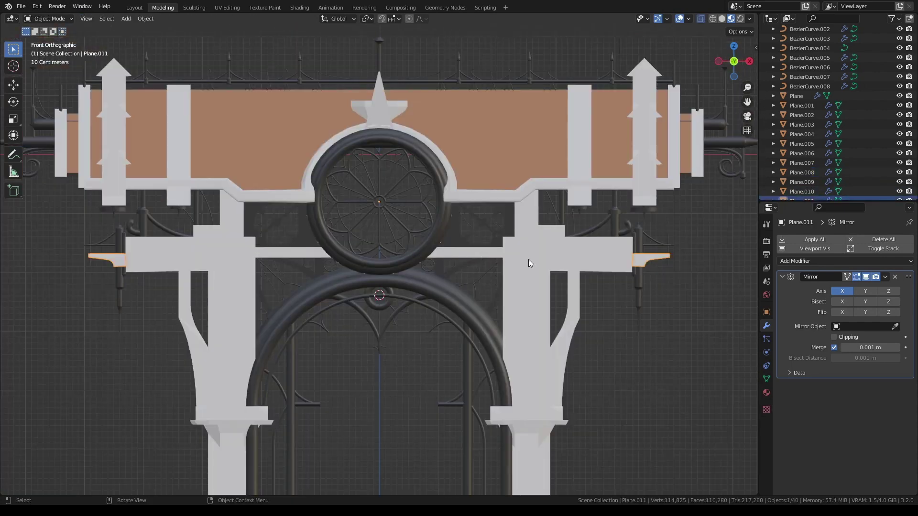
Shrink and position the ledge piece, then bevel its face for a rounded underside
key(Tab)
key(KP_Decimal)
click(533, 334)
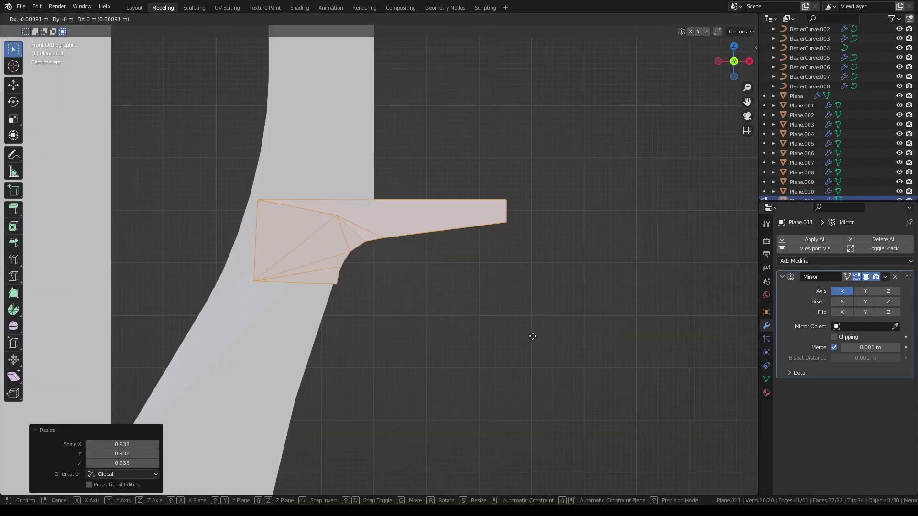
key(g)
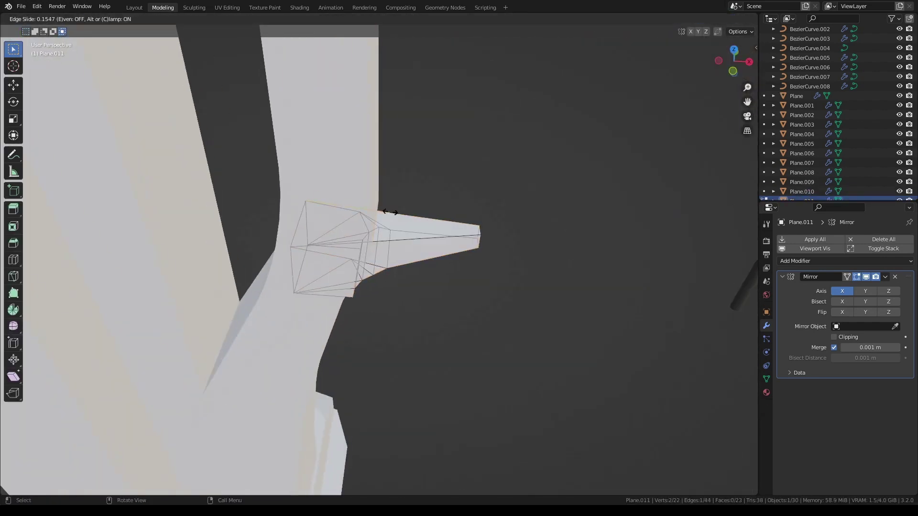
middle_drag(410, 227, 275, 168)
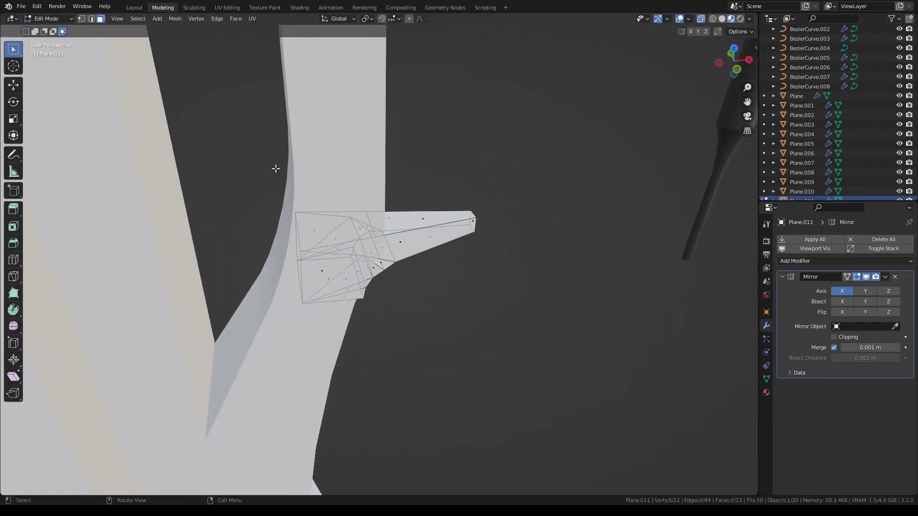
key(3)
click(420, 157)
key(ctrl+b)
key(KP_1)
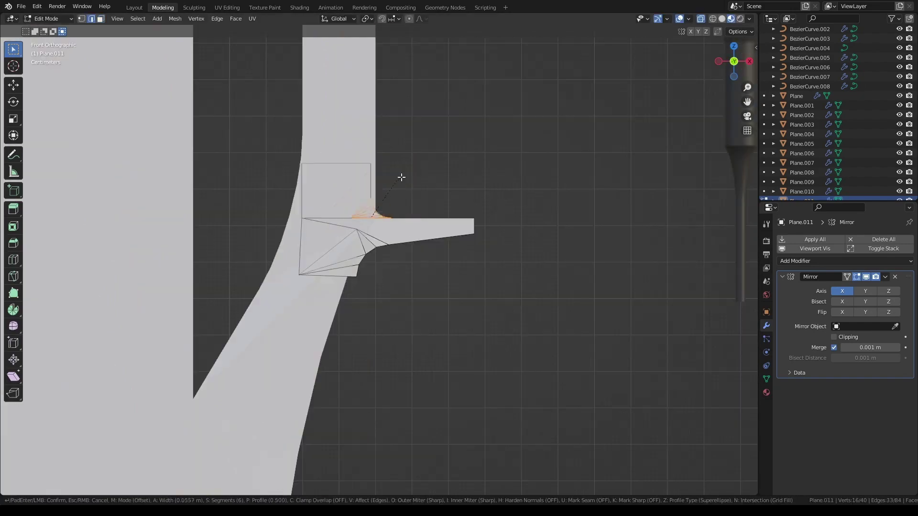
click(494, 132)
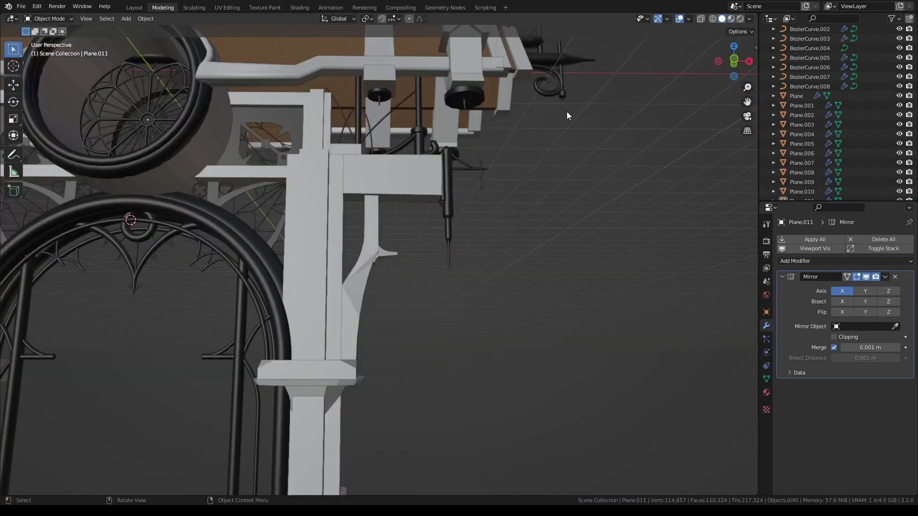
key(Tab)
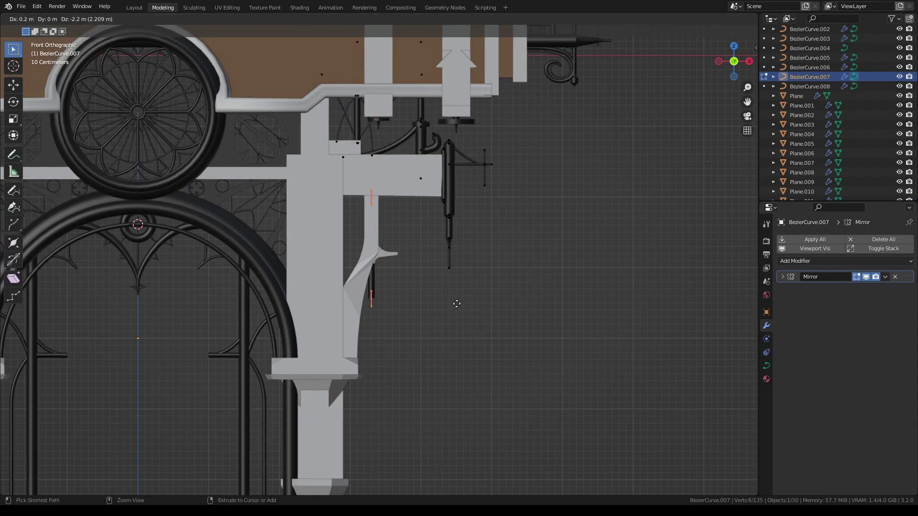
Adjust the thickness and size of BezierCurve.007's iron curve points beside the post
scroll(384, 351, up, 2)
key(alt+s)
scroll(397, 378, up, 3)
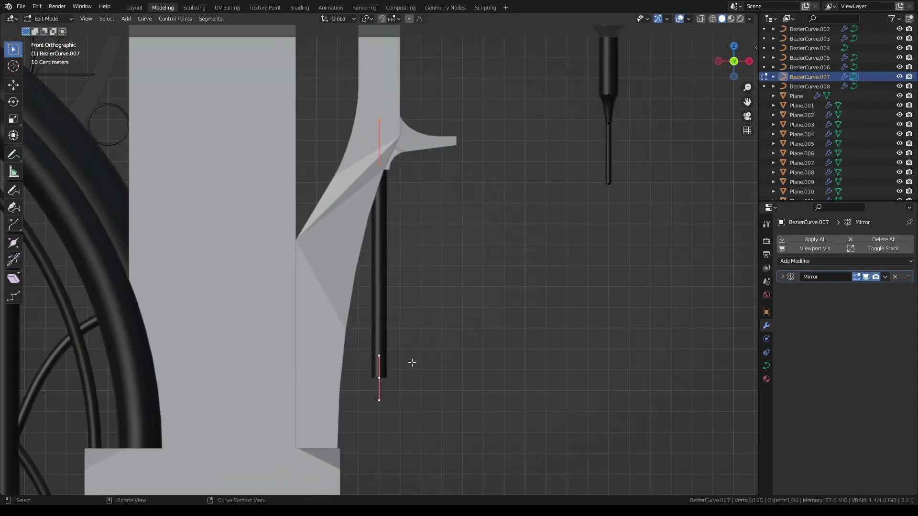
key(Escape)
key(KP_Decimal)
key(alt+s)
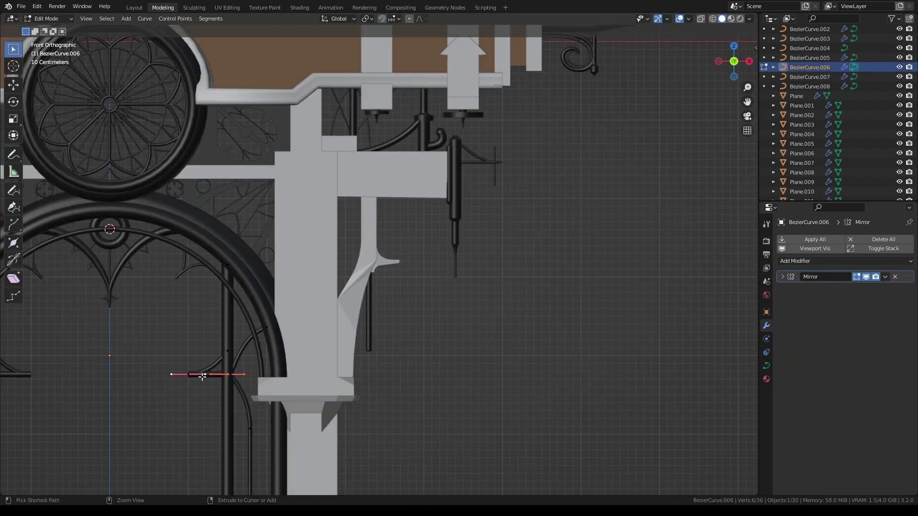
key(KP_Decimal)
key(s)
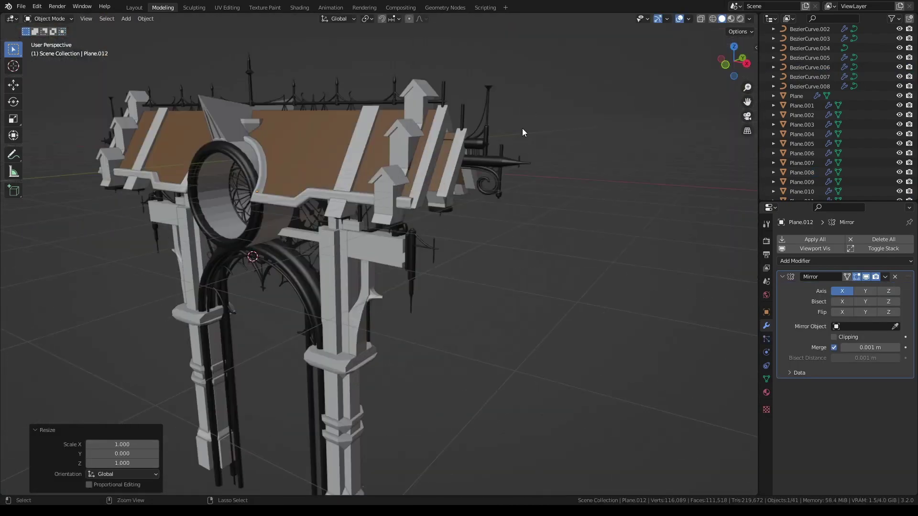
scroll(447, 288, up, 4)
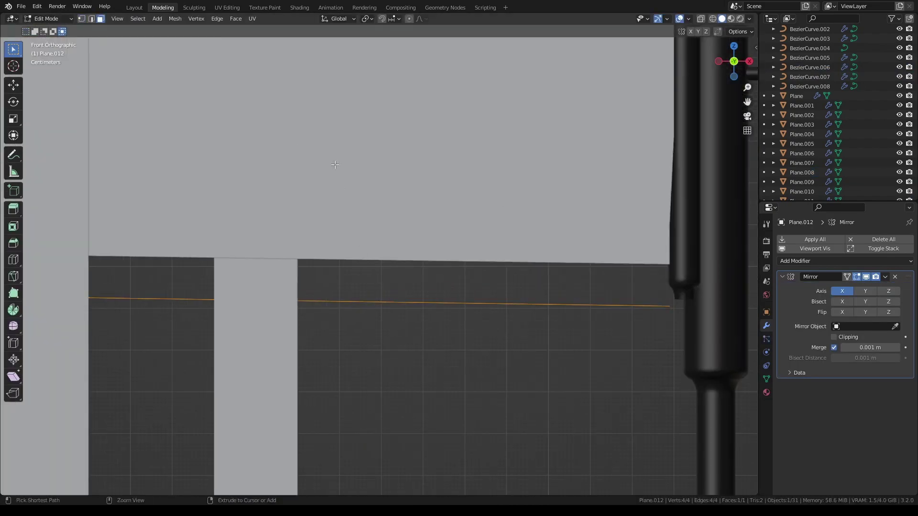
Flatten the slanted shelf edge to zero height along Z
key(s)
key(z)
key(0)
key(Return)
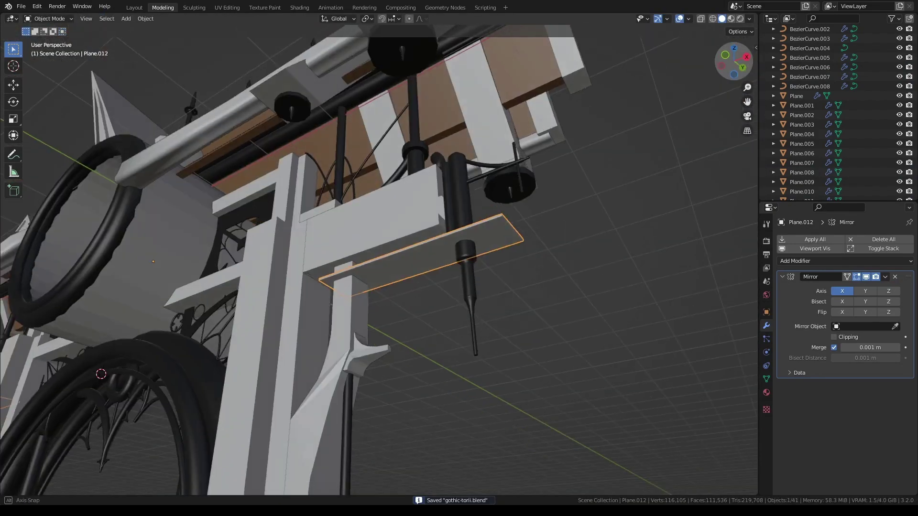
Position the shelf plane, rotate the curve handles and shift a curve point along X
key(Tab)
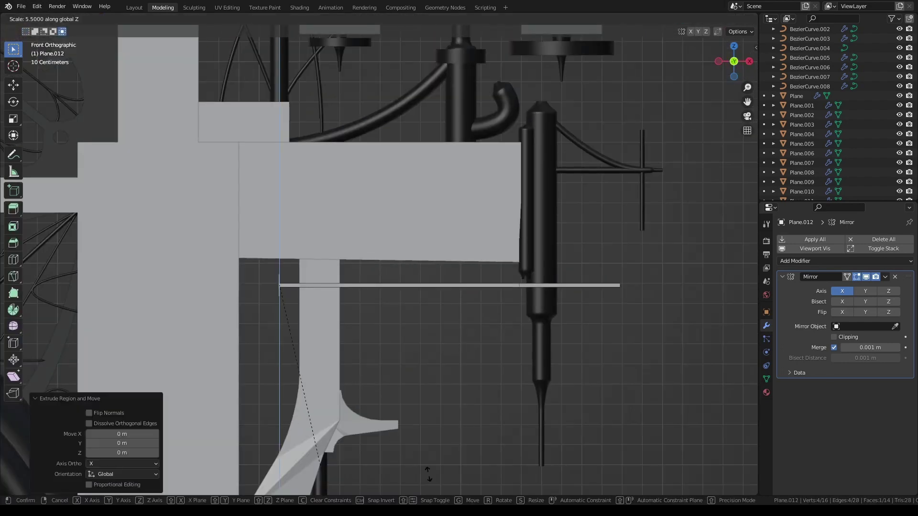
click(465, 278)
scroll(466, 278, down, 2)
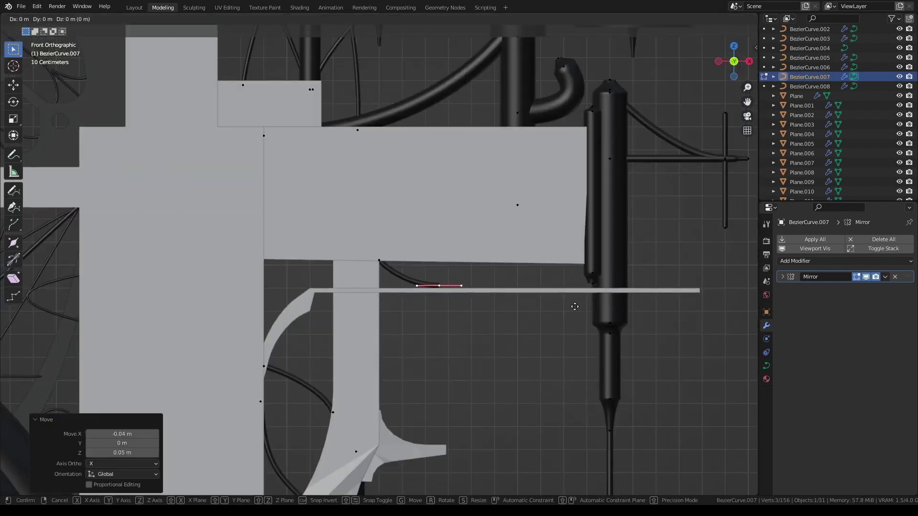
click(341, 304)
key(g)
key(x)
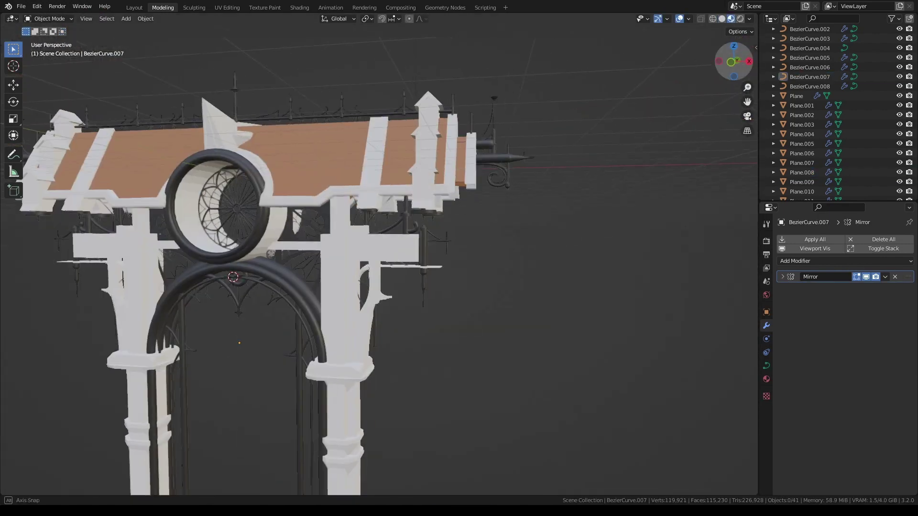
Save the file and separate the block above the shelf into its own object
key(KP_1)
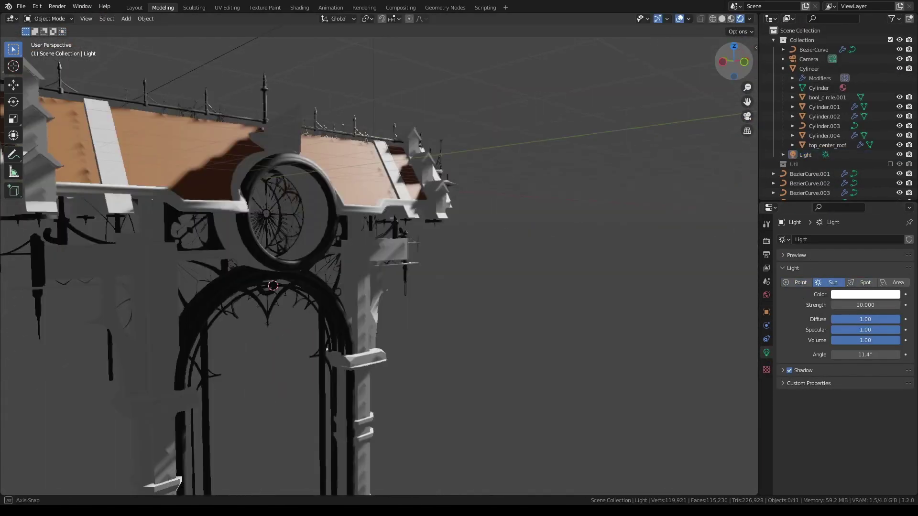
click(512, 262)
key(ctrl+s)
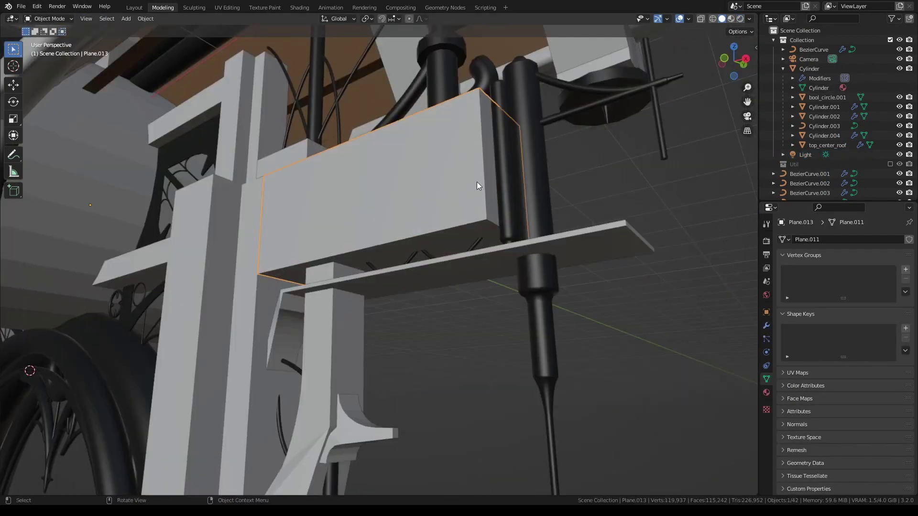
right_click(477, 184)
click(457, 157)
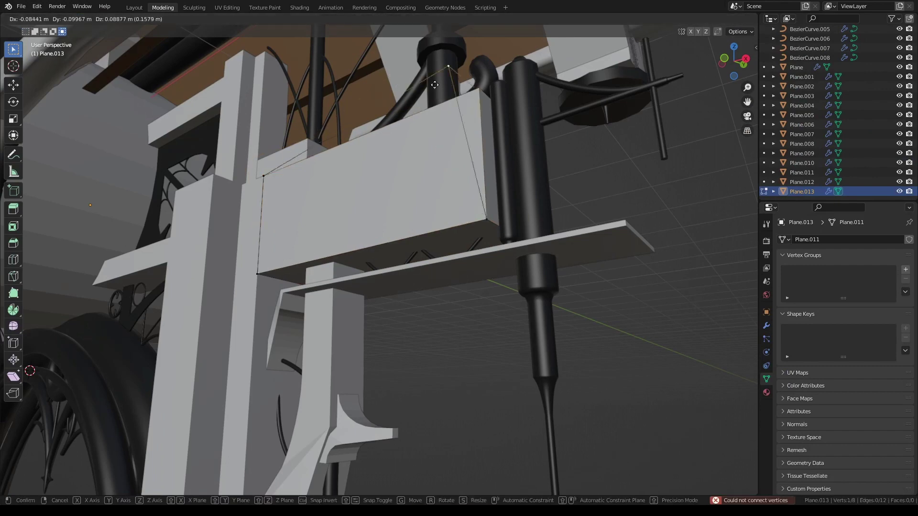
Loop-cut the block and vertex-bevel its diagonal into a curved rib
middle_drag(472, 99, 335, 191)
key(alt+z)
key(ctrl+r)
click(328, 215)
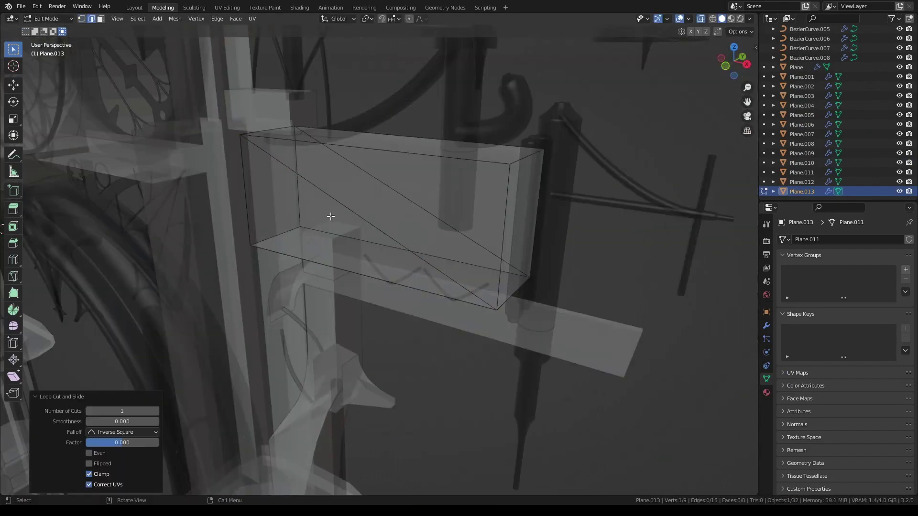
key(ctrl+shift+b)
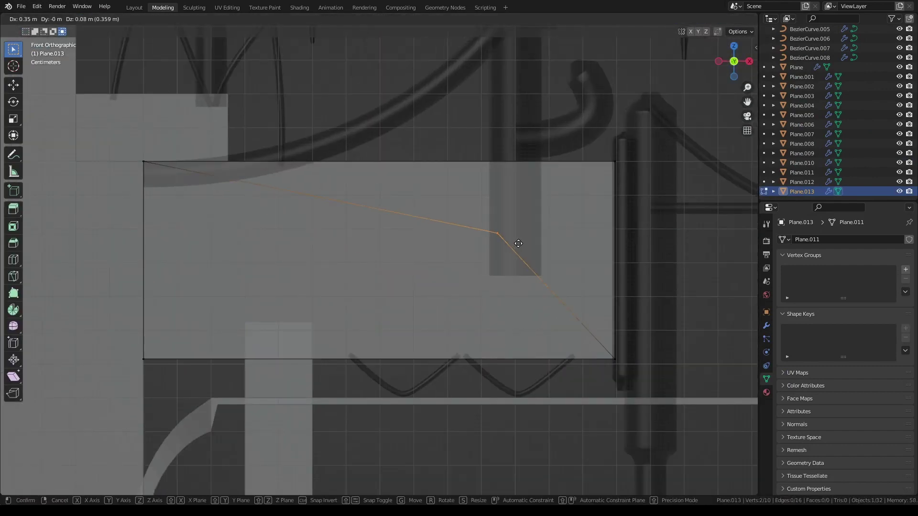
click(76, 126)
key(a)
scroll(368, 193, down, 2)
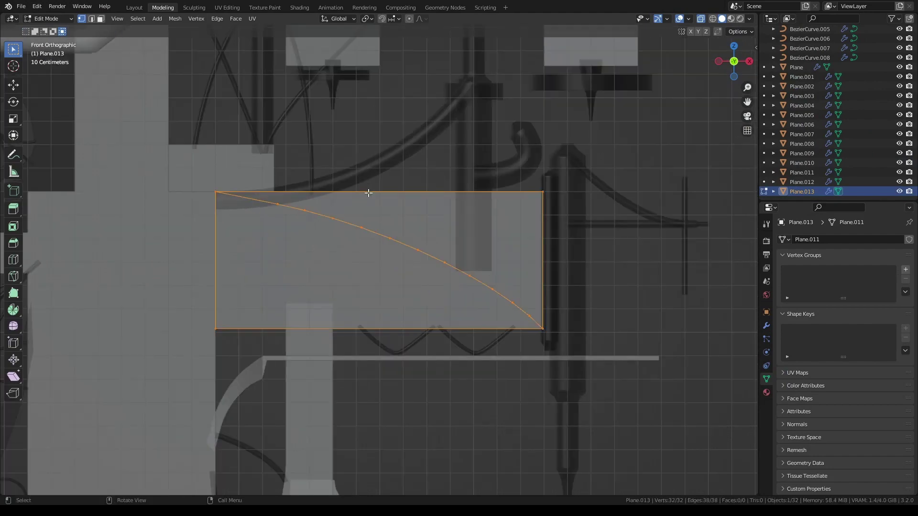
click(509, 176)
click(130, 328)
Remove the block's Solidify modifier, then restore it with undo
key(Tab)
middle_drag(360, 281, 402, 260)
click(766, 326)
click(782, 277)
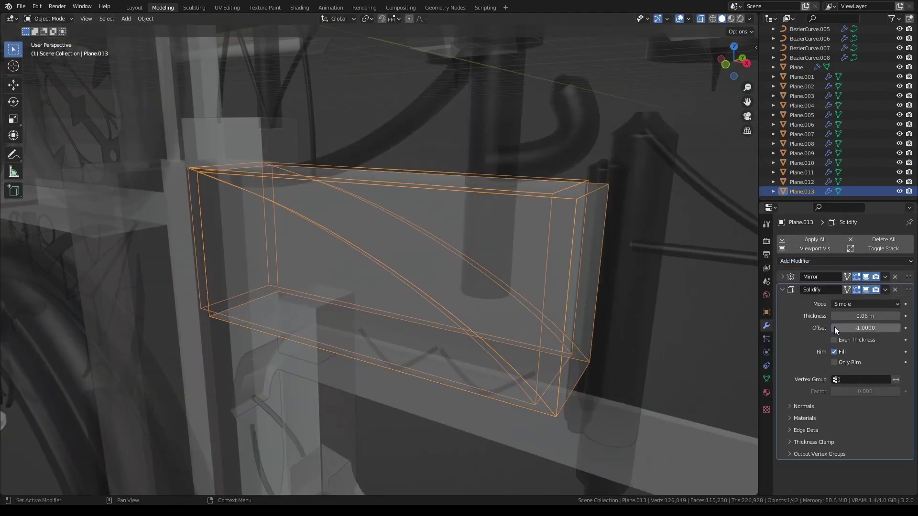
click(895, 290)
key(Tab)
key(ctrl+z)
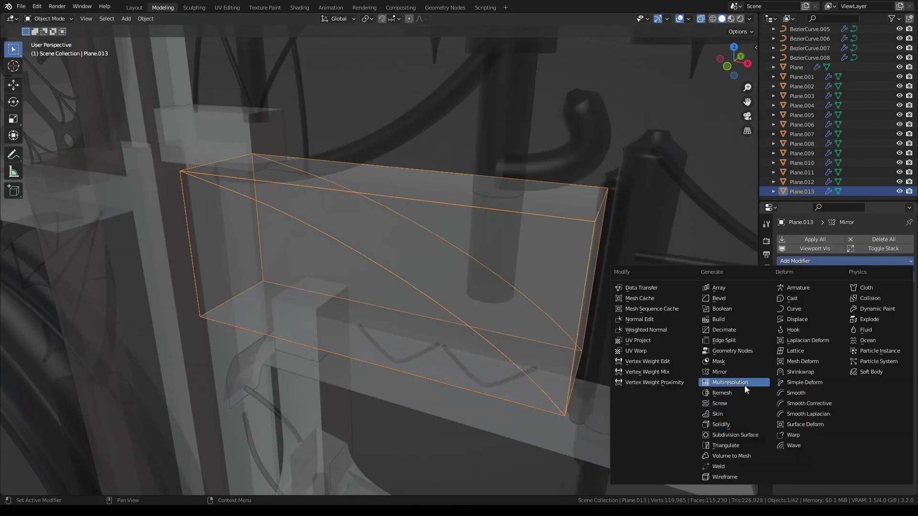
Convert Plane.013 from a mesh into a curve
key(F3)
text(mesh to c)
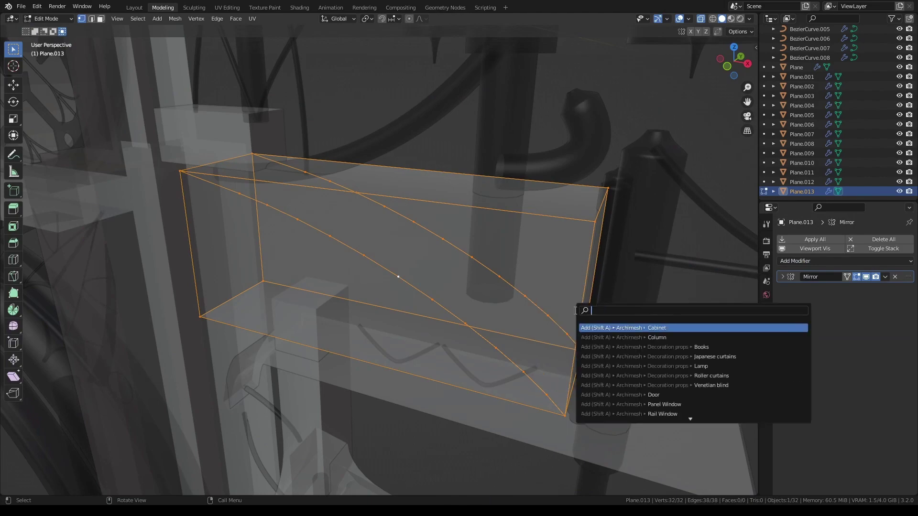
key(Return)
Set the curve bevel to a preset Profile with 0.03 m depth and resolution 1
click(766, 366)
drag(867, 360, 882, 360)
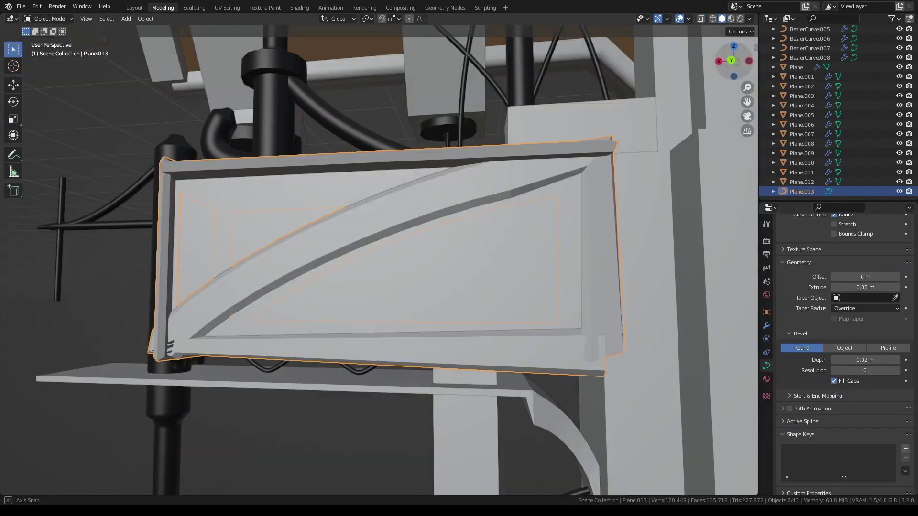
scroll(848, 251, up, 2)
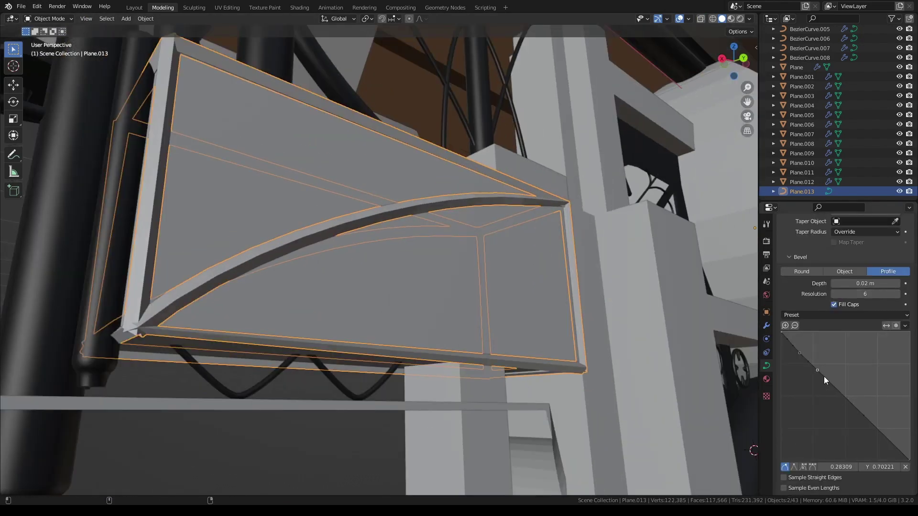
scroll(807, 335, down, 3)
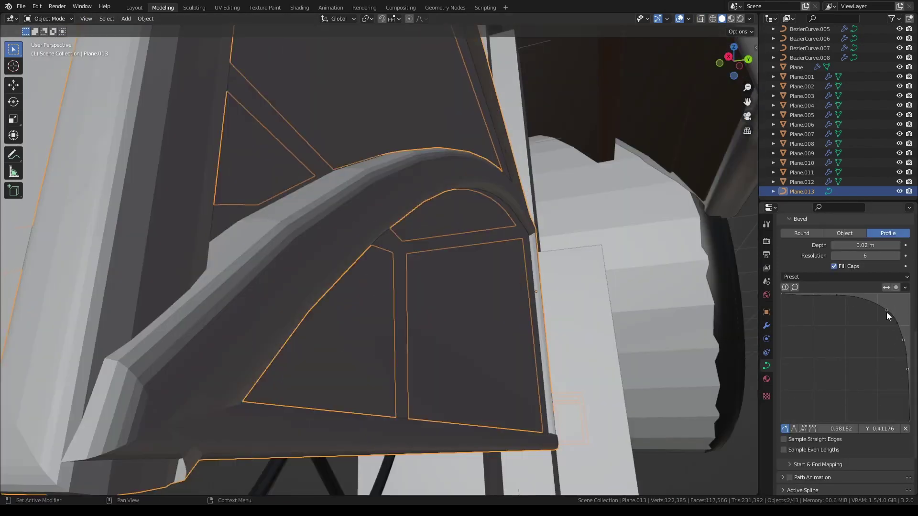
click(818, 257)
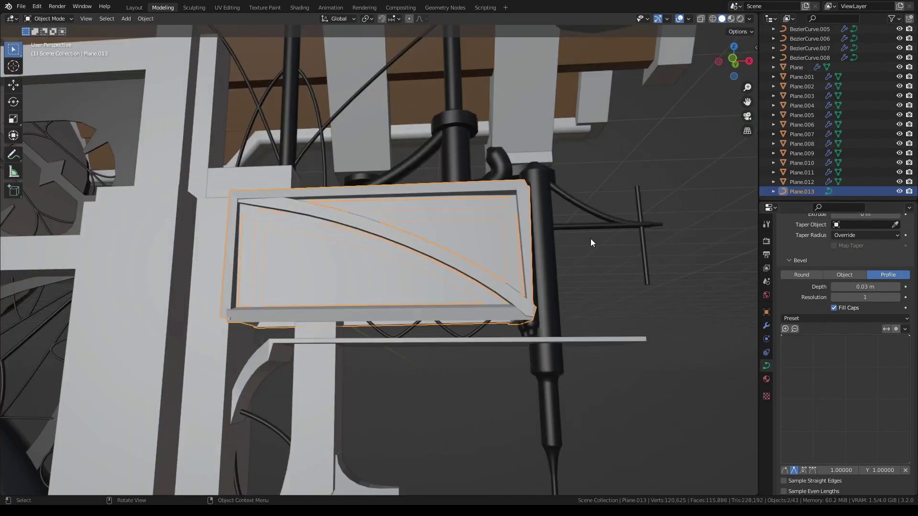
scroll(890, 293, up, 10)
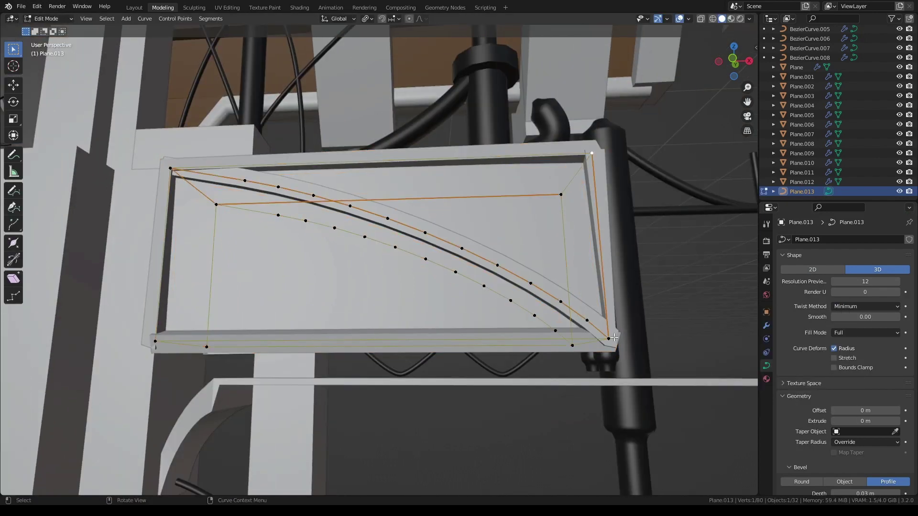
Inspect the sign frame's curve points in edit mode
key(a)
key(w)
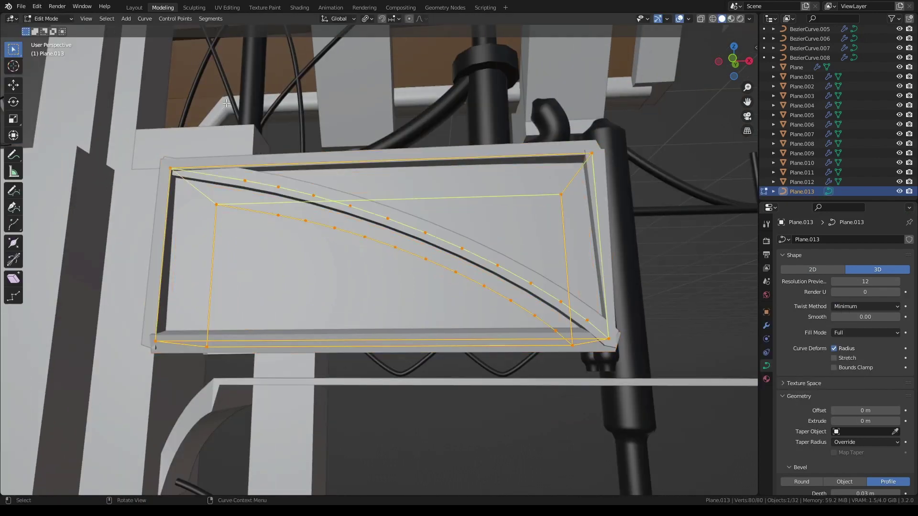
key(F3)
key(Escape)
right_click(334, 313)
key(Escape)
Preview the sign panel in rendered shading, then return to solid and frame the gateway
key(Tab)
middle_drag(322, 243, 438, 143)
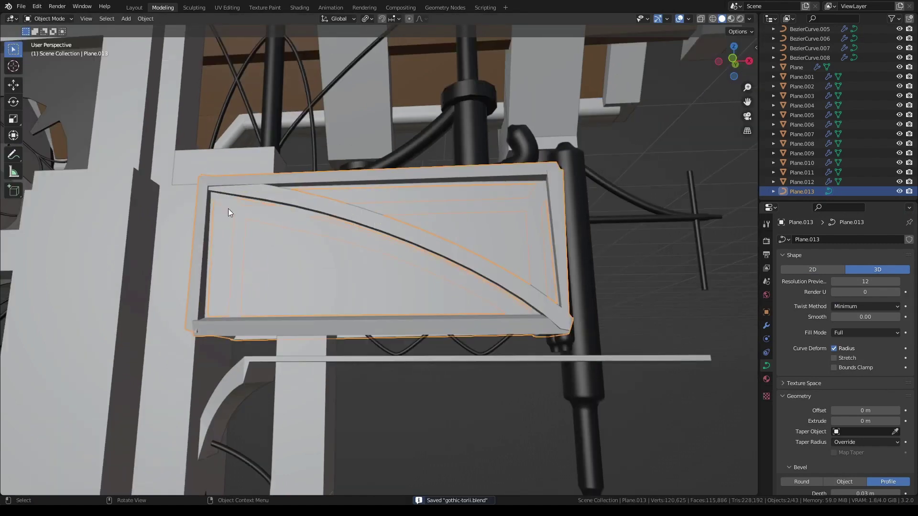
key(F3)
key(Escape)
middle_drag(581, 244, 667, 182)
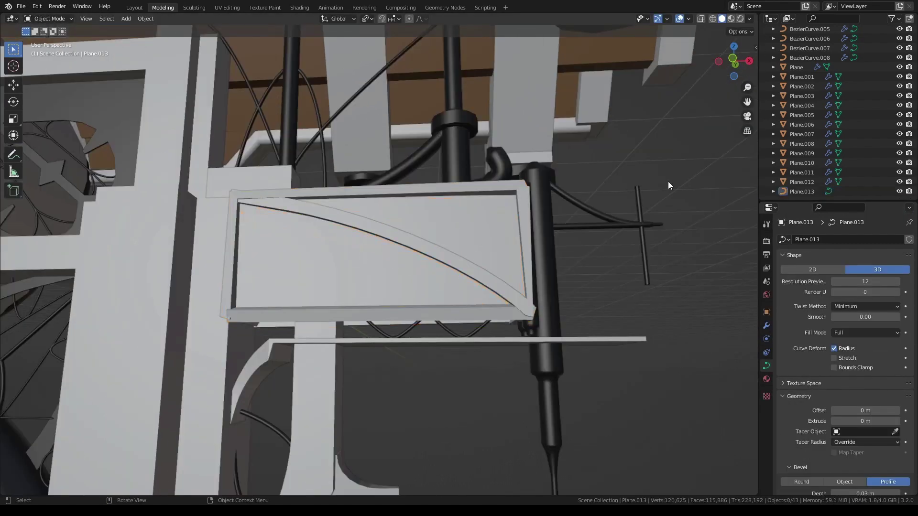
key(z)
click(650, 107)
click(722, 18)
key(Home)
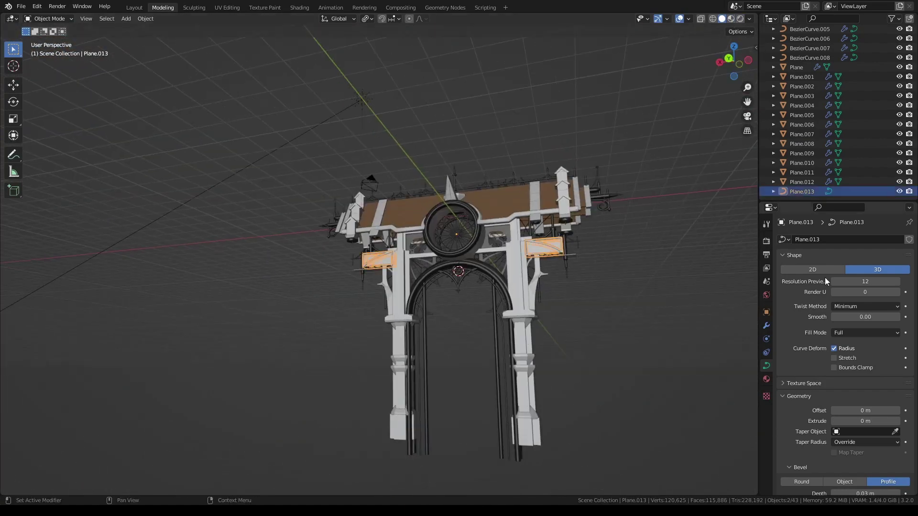
Select the gateway pillar and save gothic-torii.blend
click(510, 252)
key(ctrl+s)
mouse_move(509, 252)
middle_down()
mouse_move(485, 444)
mouse_move(370, 213)
middle_up()
Scale the pillar mesh's selected base edges in a see-through front view
key(Tab)
key(KP_Decimal)
key(alt+z)
key(2)
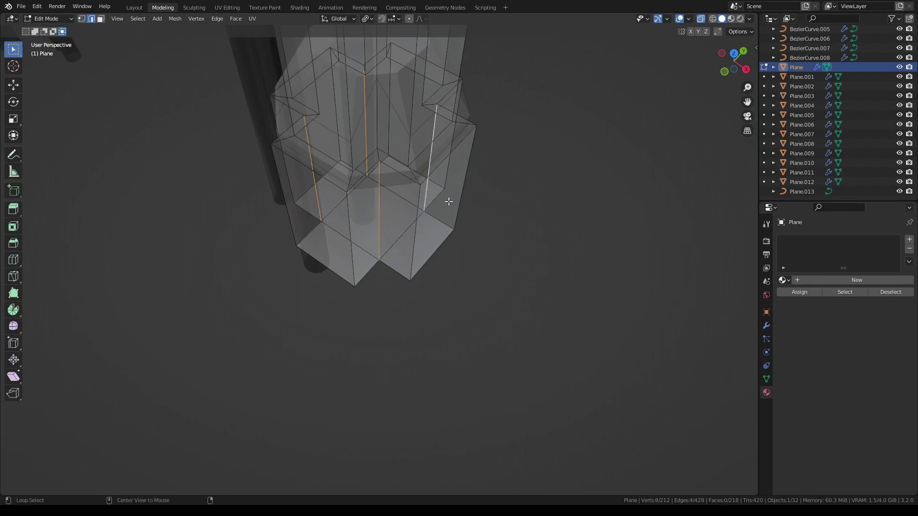
key(KP_1)
key(s)
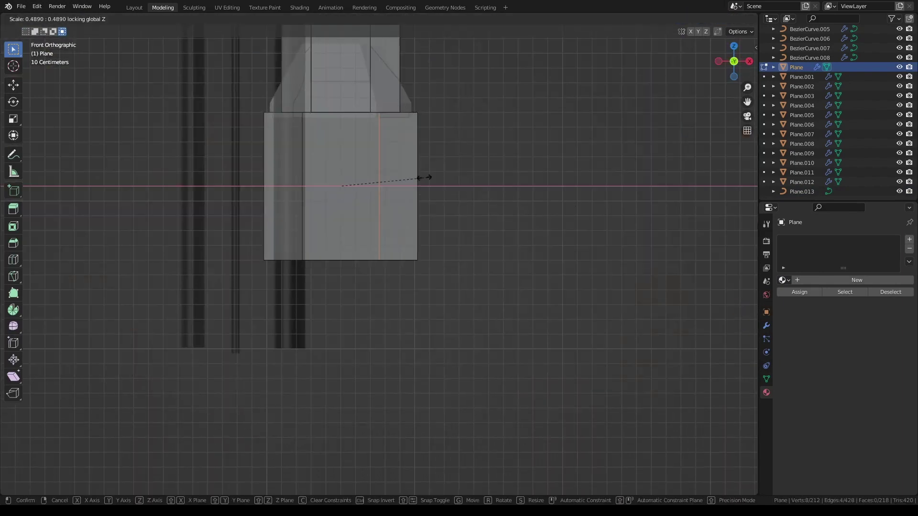
key(Return)
Extrude the selected pillar face outward to start the beam
key(KP_7)
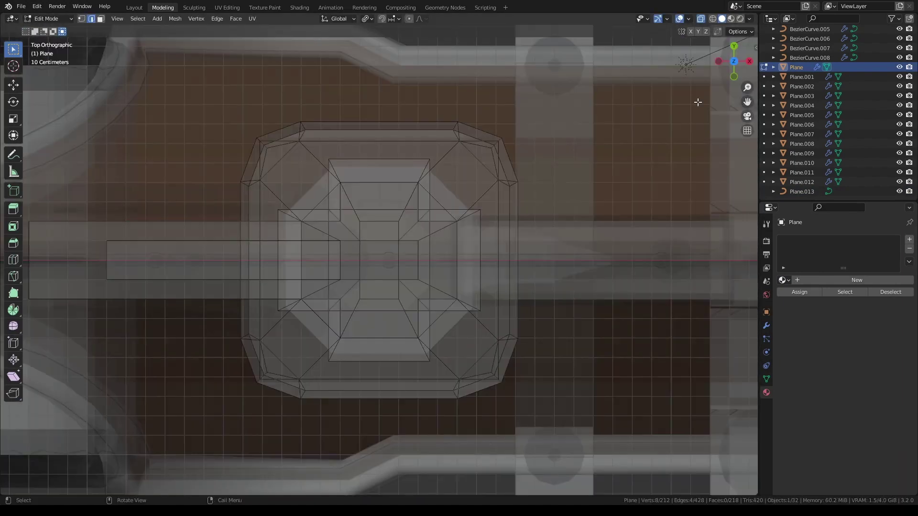
middle_drag(697, 102, 614, 397)
key(alt+s)
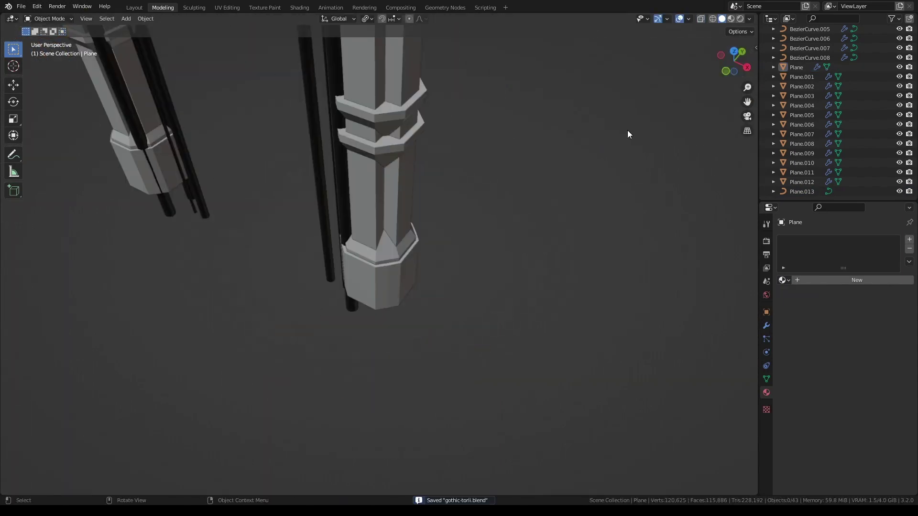
middle_drag(628, 135, 627, 134)
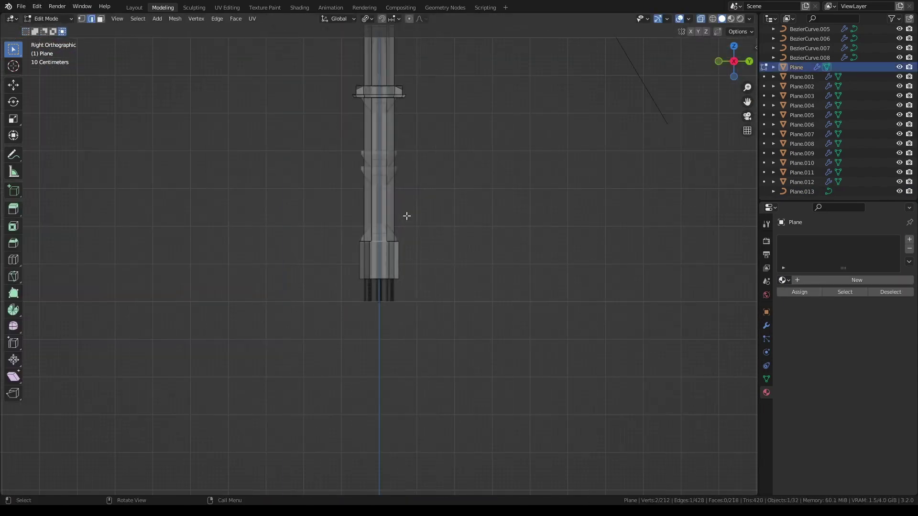
click(409, 170)
Extrude again, grow the face selection and widen the new ring to 1.3 in Y
key(KP_7)
key(e)
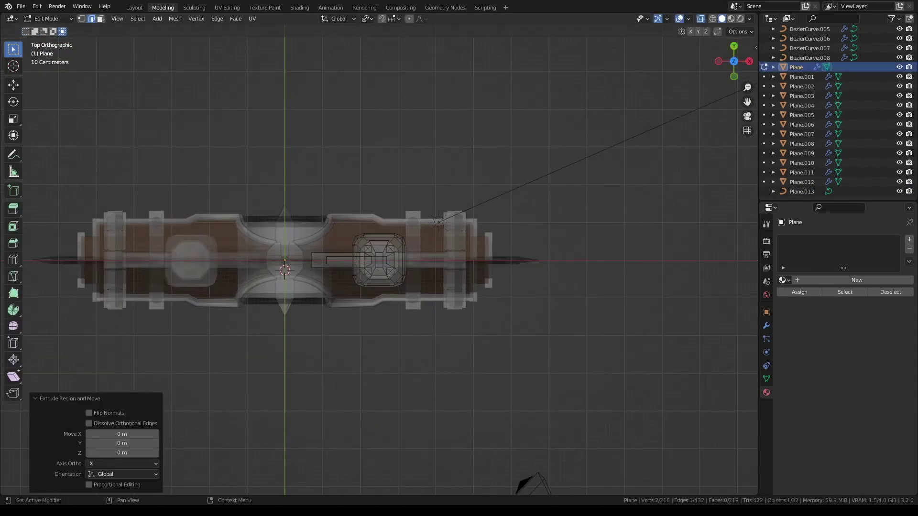
middle_drag(427, 206, 661, 104)
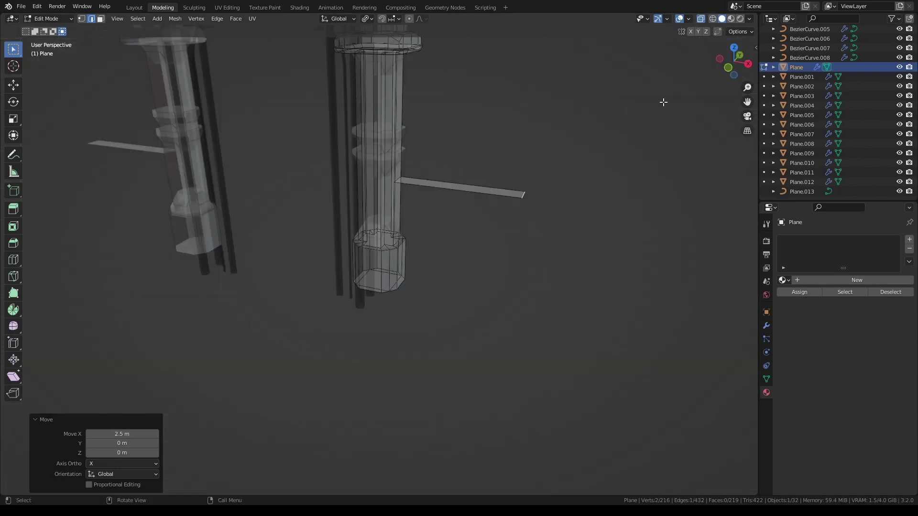
key(ctrl+KP_Add)
key(KP_1)
key(KP_Decimal)
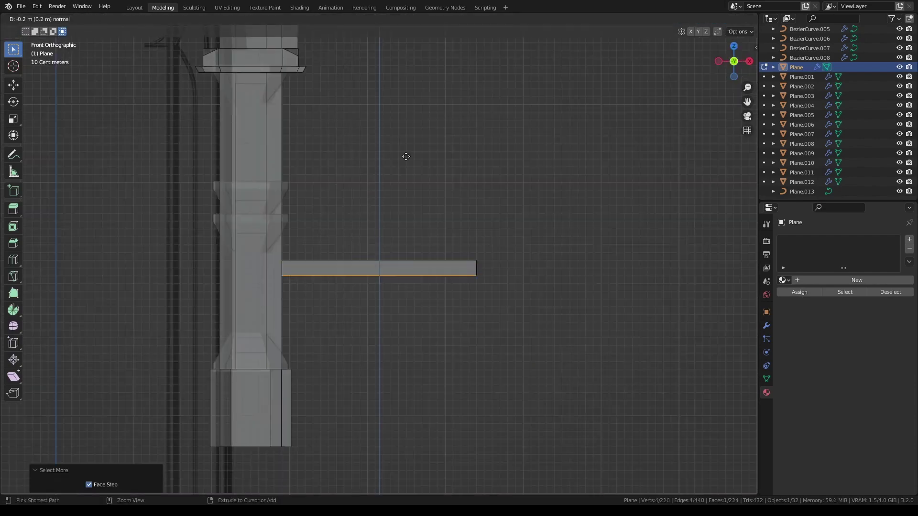
key(KP_3)
text(esy1.3)
key(Return)
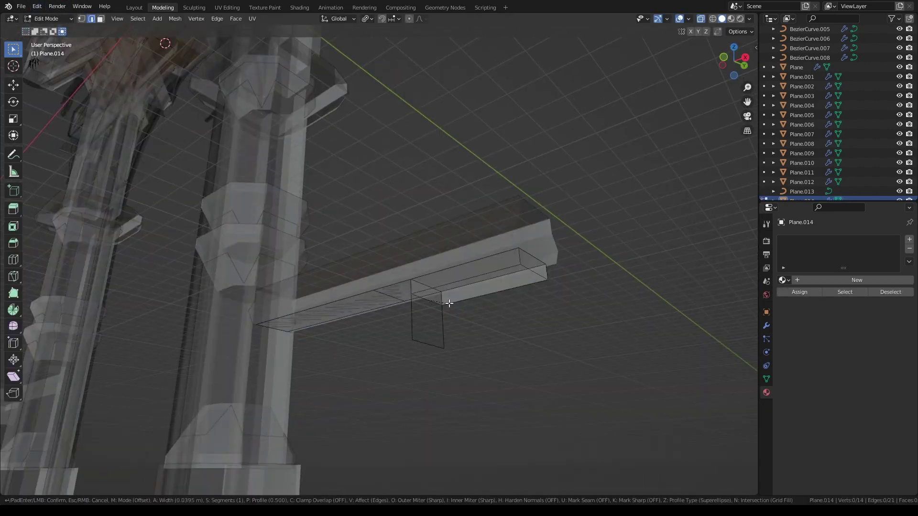
Confirm the beam bevel and extend the post down to -1.7 m
click(448, 303)
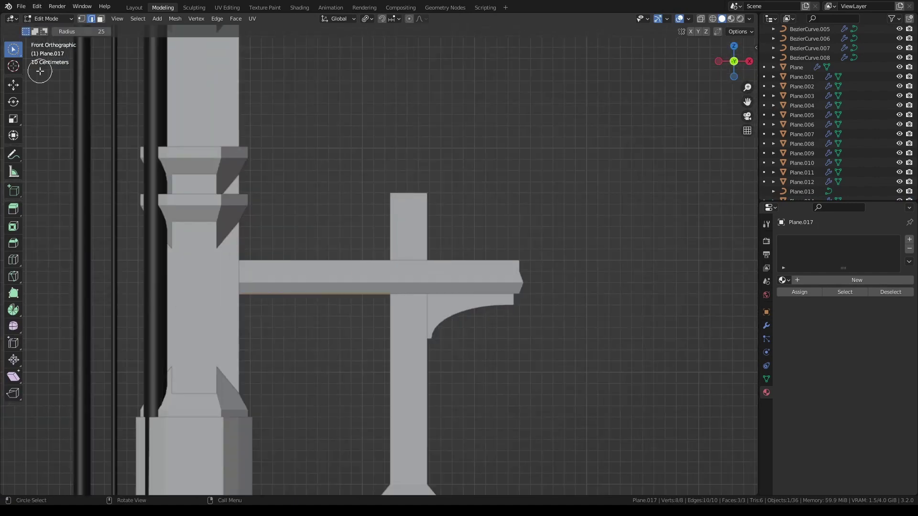
click(430, 301)
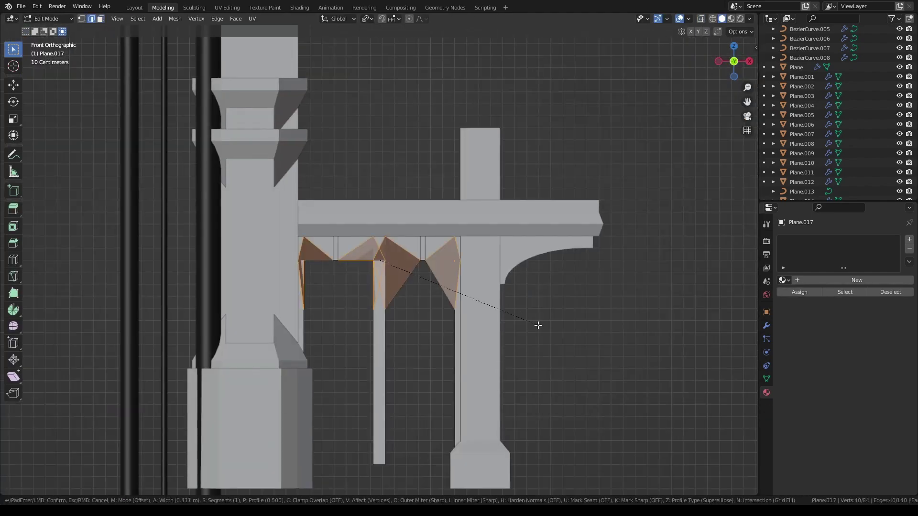
Bevel the bay corners at 0.564 m with 12 segments for round arches
click(538, 325)
drag(137, 351, 146, 351)
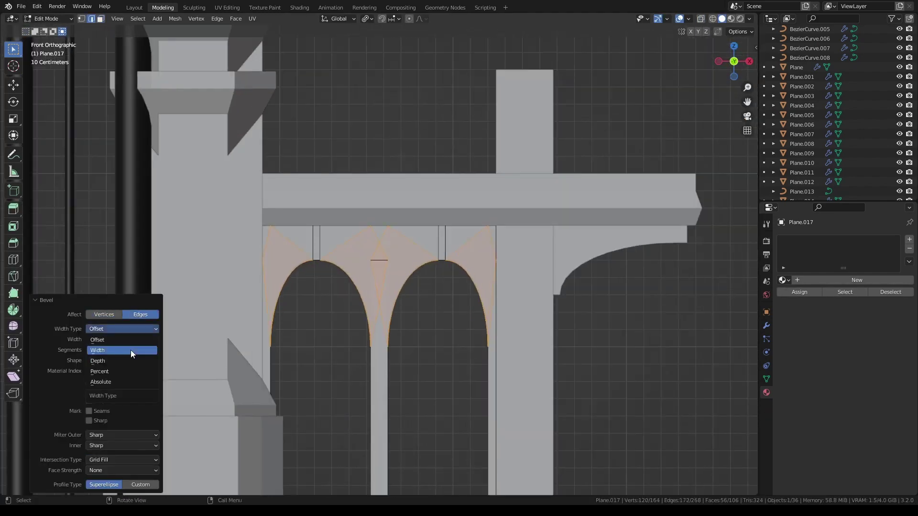
scroll(439, 258, up, 2)
scroll(421, 230, down, 4)
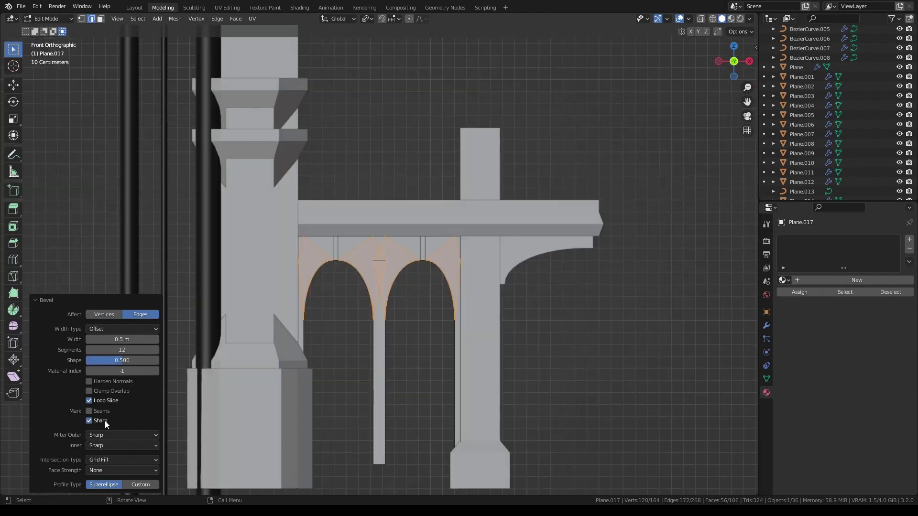
middle_drag(430, 258, 525, 239)
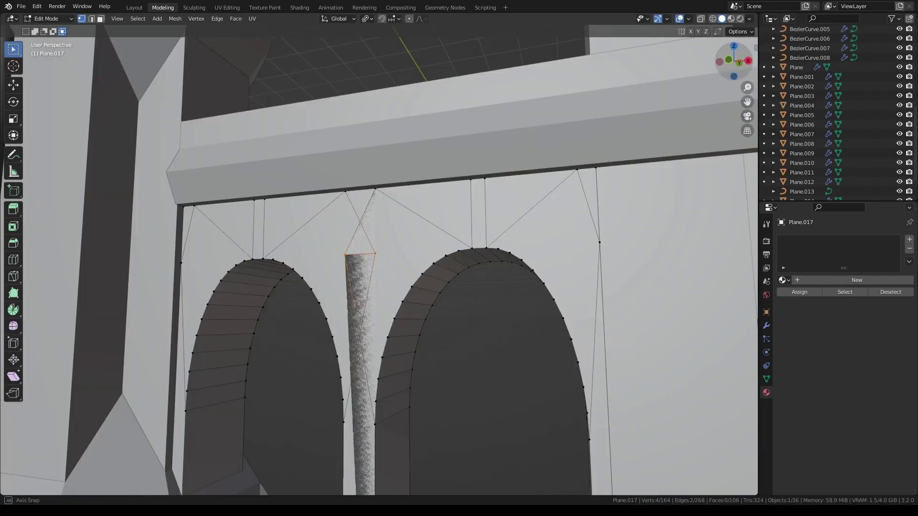
key(KP_1)
Narrow the four side vertices of the arches along X
click(578, 253)
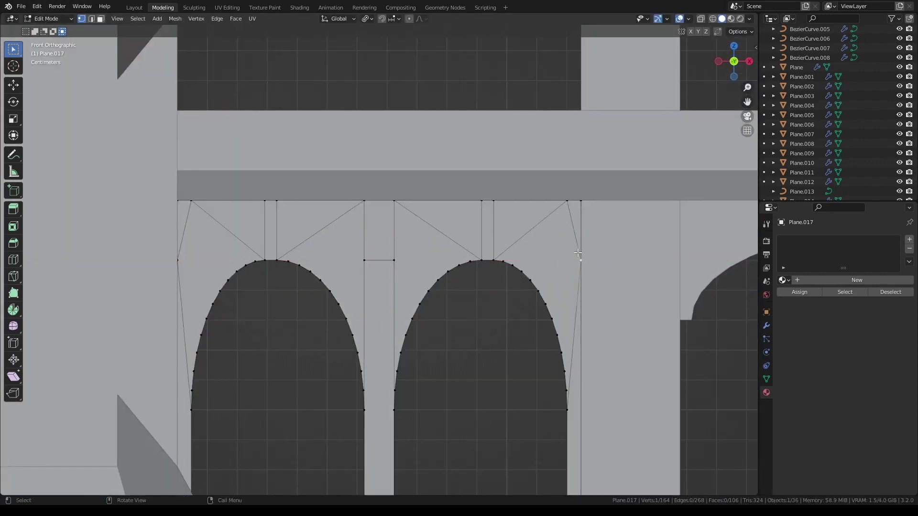
middle_drag(578, 253, 549, 267)
key(KP_1)
key(s)
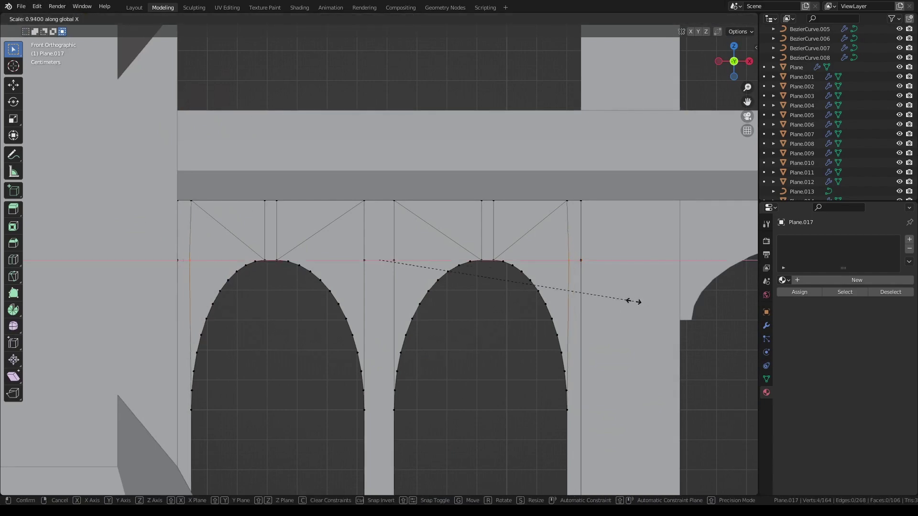
click(555, 276)
scroll(629, 256, down, 5)
middle_drag(629, 256, 525, 287)
Duplicate a capital block scaled to 0.2 and place linked copies on the columns
key(KP_1)
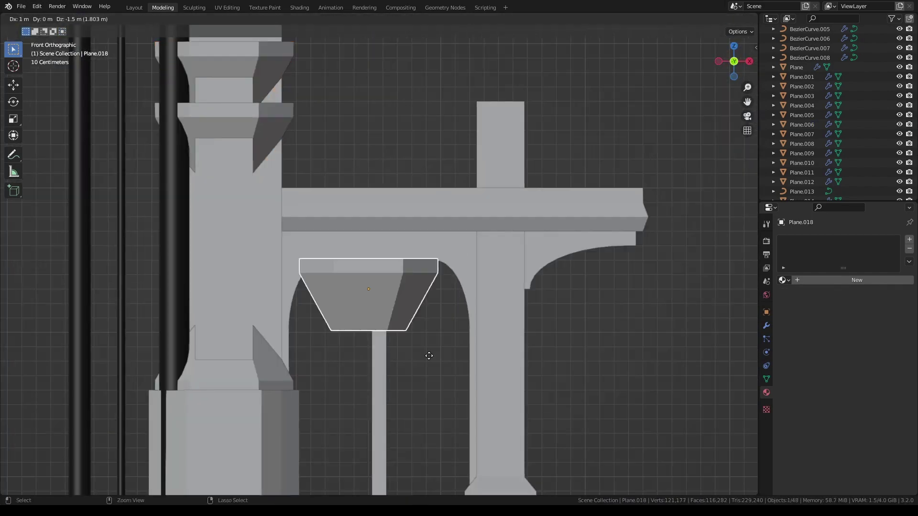
text(s0.2)
middle_drag(389, 337, 379, 373)
key(KP_1)
key(alt+d)
scroll(523, 283, up, 2)
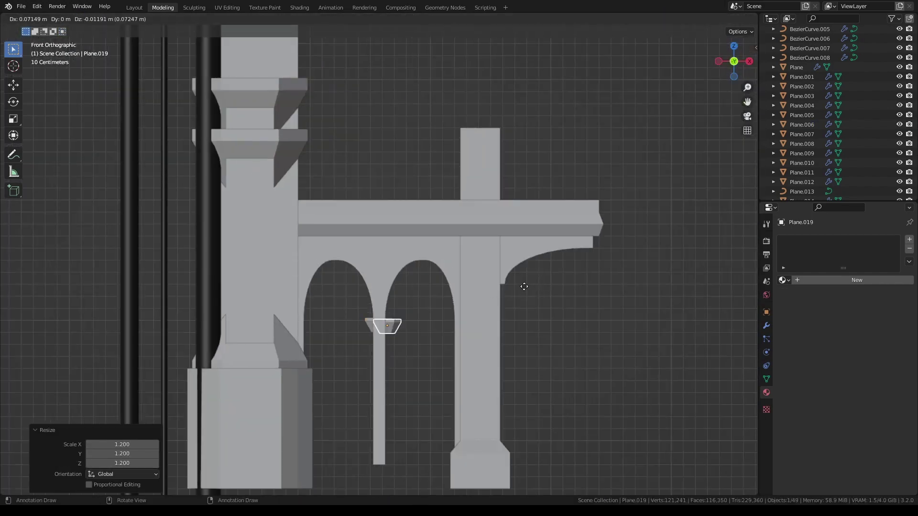
click(543, 317)
key(alt+d)
key(Escape)
scroll(466, 343, up, 5)
key(ctrl+s)
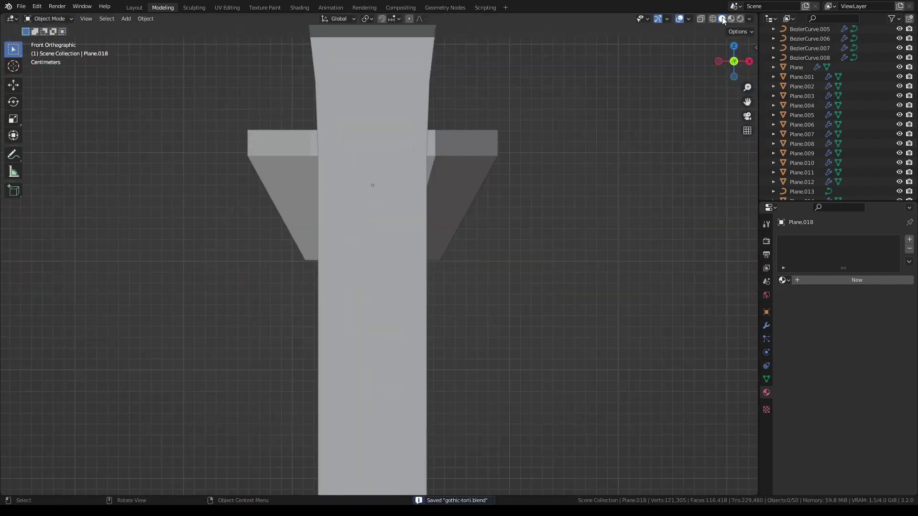
scroll(473, 227, down, 6)
Extrude the middle column's bottom and widen the new base by 1.4
click(380, 390)
key(Tab)
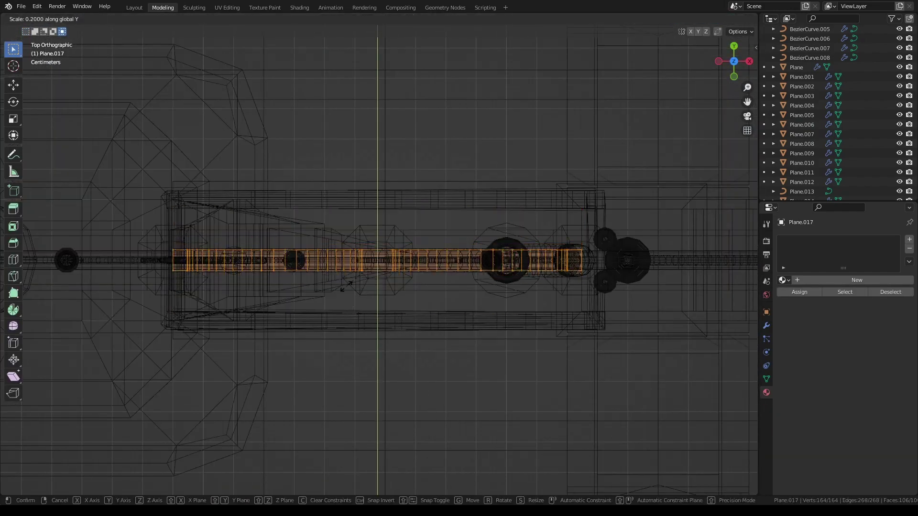
middle_drag(597, 156, 701, 66)
key(KP_1)
click(379, 395)
key(e)
key(Escape)
key(s)
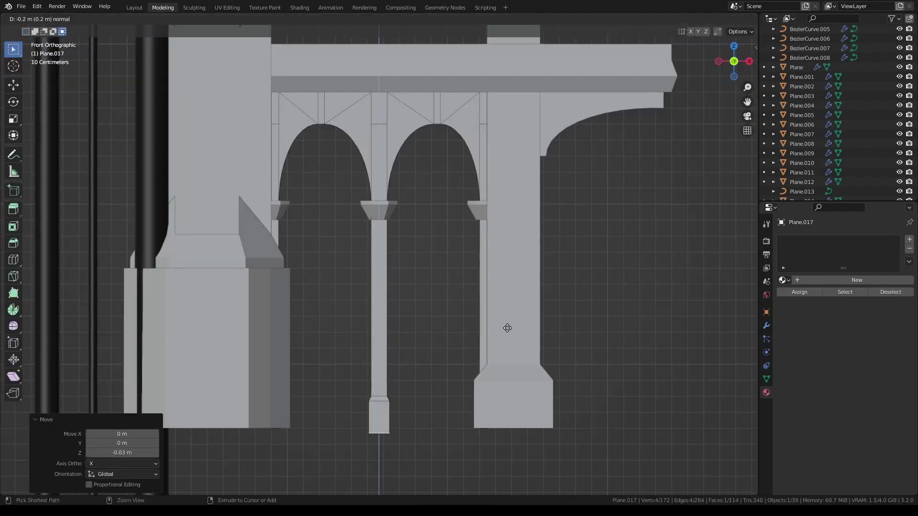
click(507, 328)
key(Tab)
mouse_move(507, 328)
middle_down()
mouse_move(564, 287)
mouse_move(540, 258)
middle_up()
scroll(525, 268, up, 5)
scroll(526, 268, down, 5)
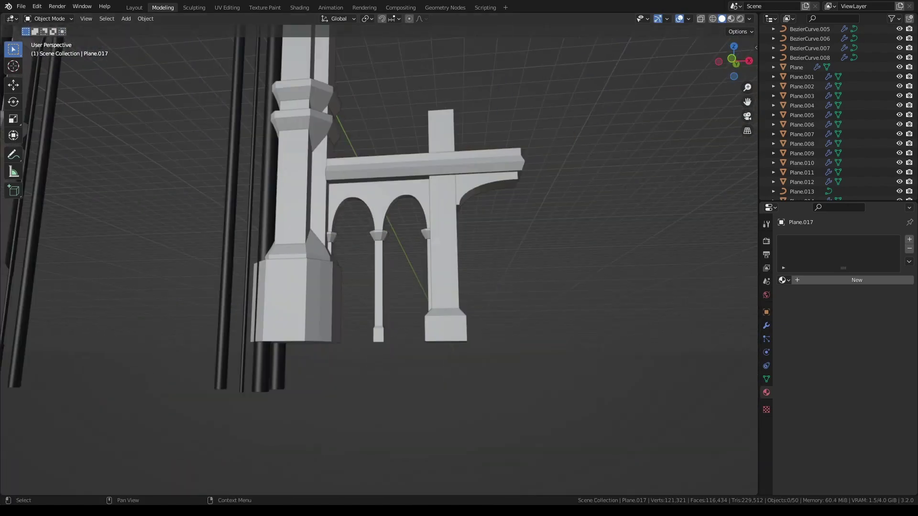
scroll(431, 239, up, 4)
Add a Bezier circle at the arch top in front view
key(F3)
key(Return)
key(KP_1)
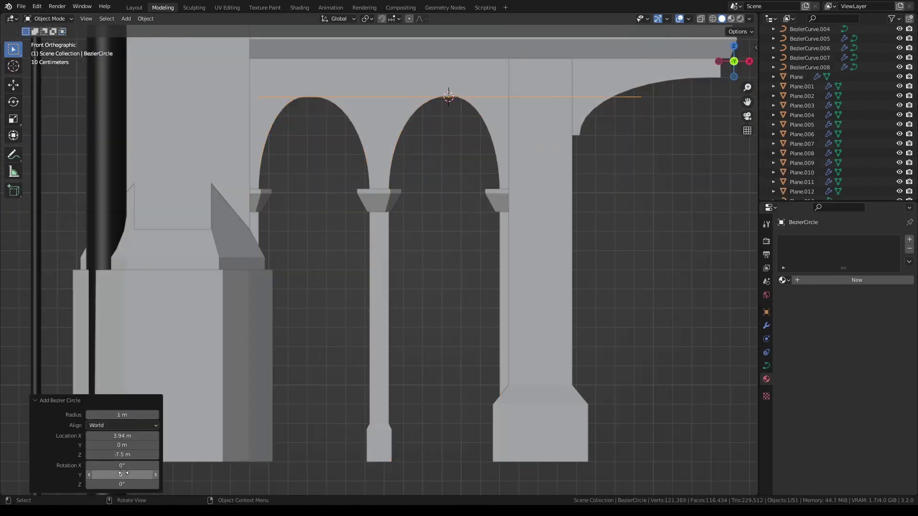
Shrink the new Bezier circle to 0.16 and place it inside the right arch
key(Tab)
scroll(590, 260, down, 3)
scroll(483, 297, up, 4)
key(s)
click(432, 286)
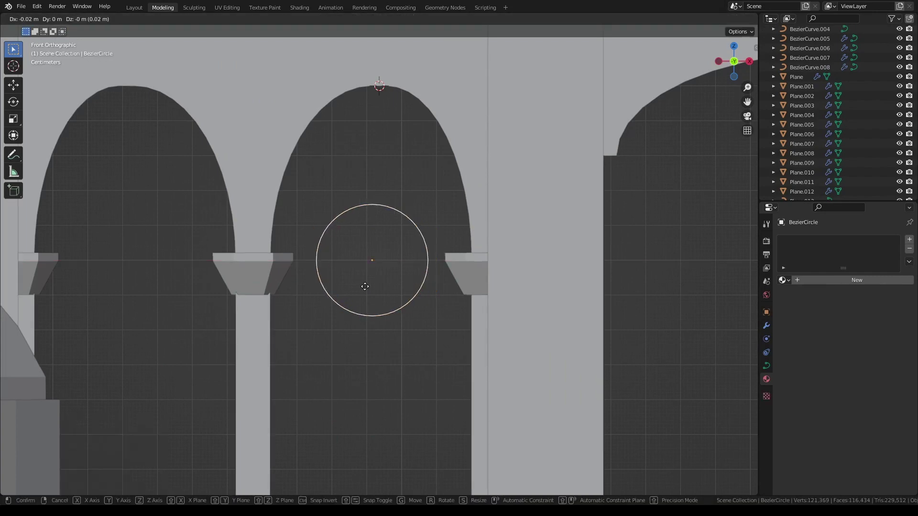
click(364, 286)
scroll(400, 278, down, 2)
key(Escape)
scroll(374, 314, up, 2)
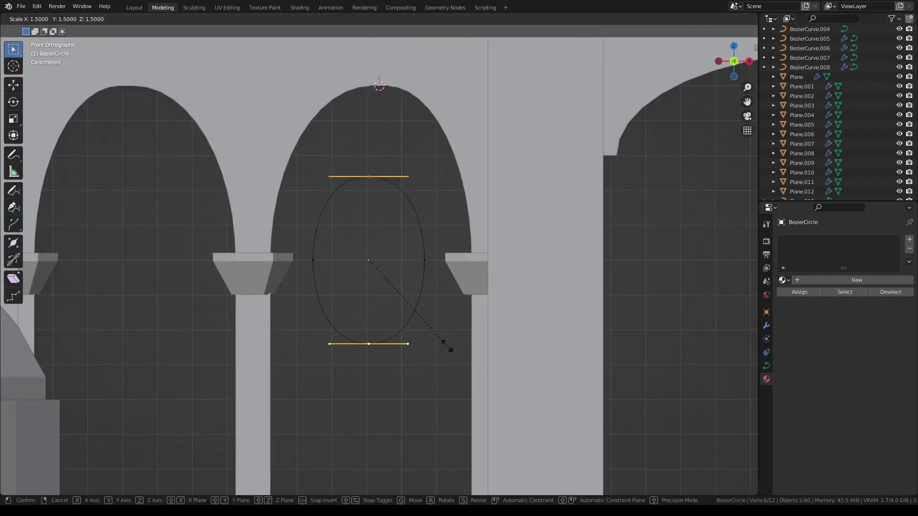
Set the curve's round bevel depth, finish the handle scaling and move the point along Z
click(766, 366)
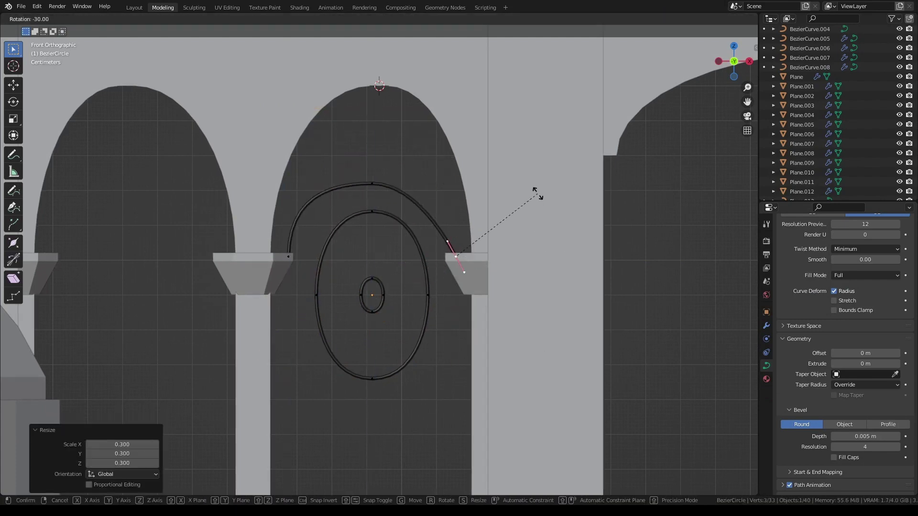
click(527, 215)
key(Tab)
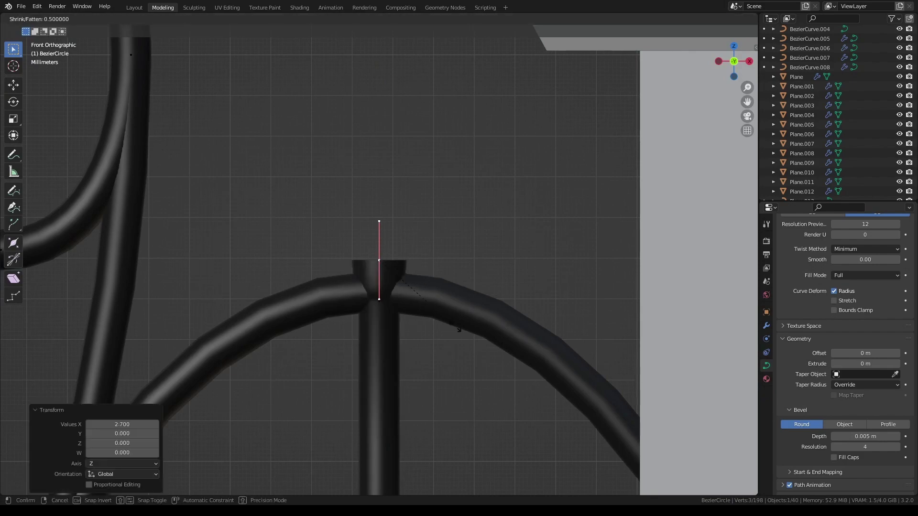
click(452, 281)
scroll(439, 266, down, 10)
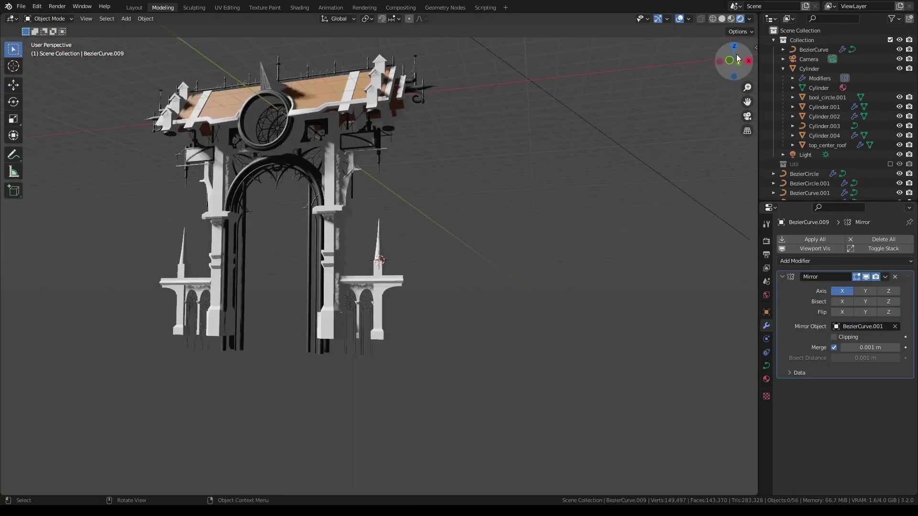
Extrude the Plane.022 strip edge along Z beneath the beam and orbit to check it
drag(736, 57, 684, 48)
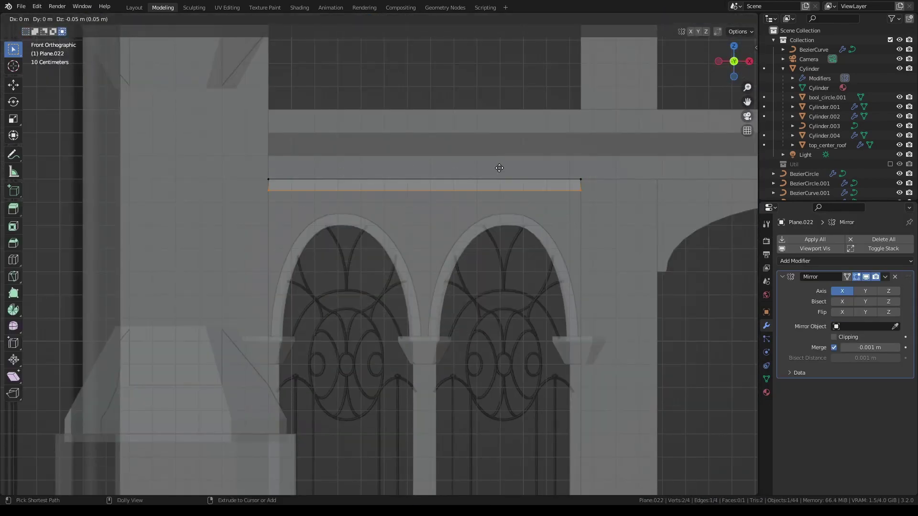
click(499, 168)
key(Tab)
middle_drag(499, 168, 526, 201)
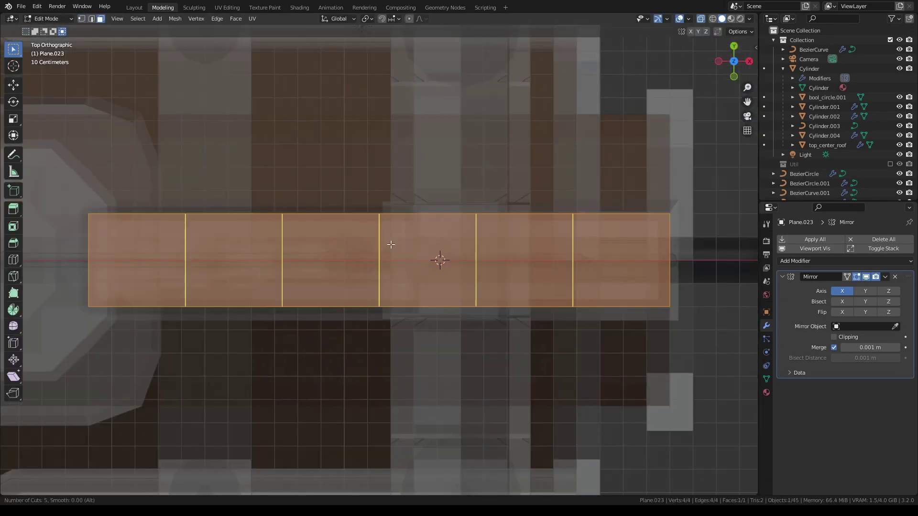
Add five loop cuts to the beam-top strip and inset all its faces
click(390, 244)
right_click(390, 244)
key(2)
key(ctrl+shift+b)
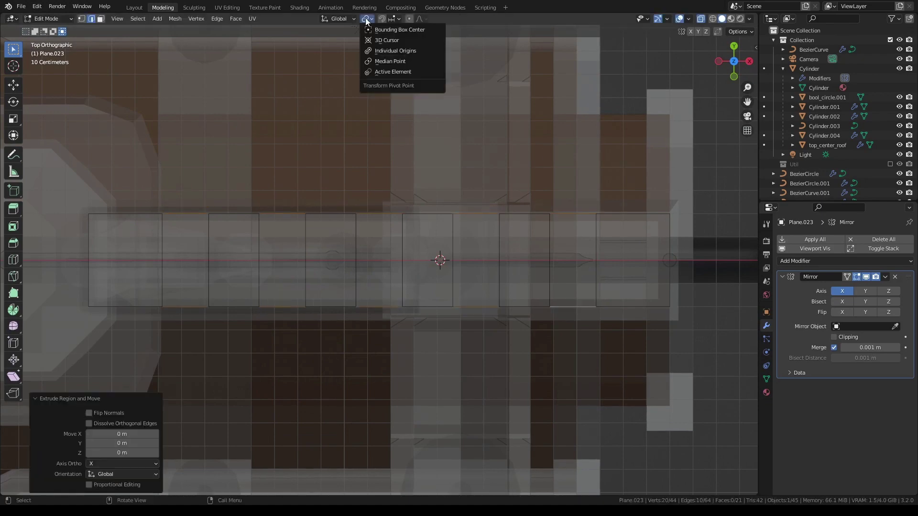
key(a)
key(i)
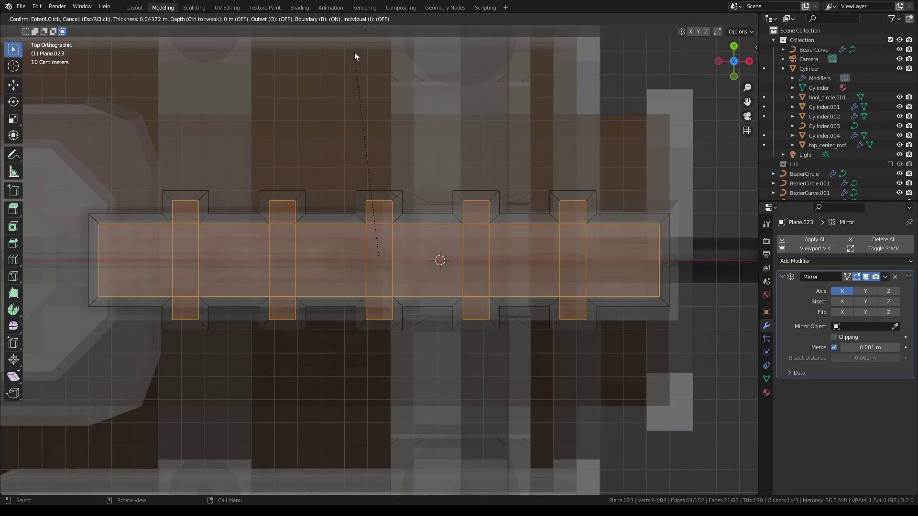
mouse_move(356, 62)
middle_down()
mouse_move(382, 144)
mouse_move(439, 244)
mouse_move(447, 184)
mouse_move(499, 145)
mouse_move(430, 144)
mouse_move(419, 160)
middle_up()
Add another loop cut across the merlons of the parapet
click(419, 160)
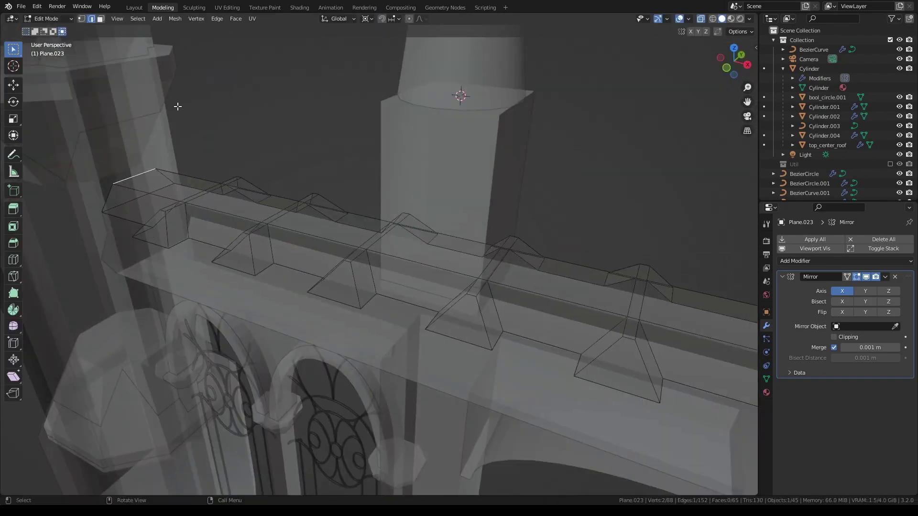
mouse_move(457, 93)
middle_down()
mouse_move(437, 119)
mouse_move(469, 93)
mouse_move(383, 66)
mouse_move(454, 82)
mouse_move(426, 148)
middle_up()
drag(727, 70, 707, 81)
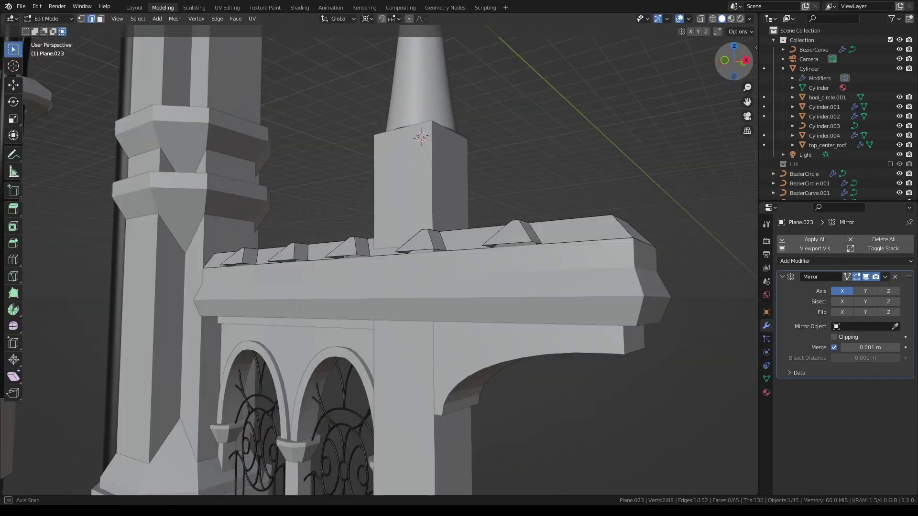
middle_drag(425, 142, 387, 255)
key(ctrl+r)
click(387, 267)
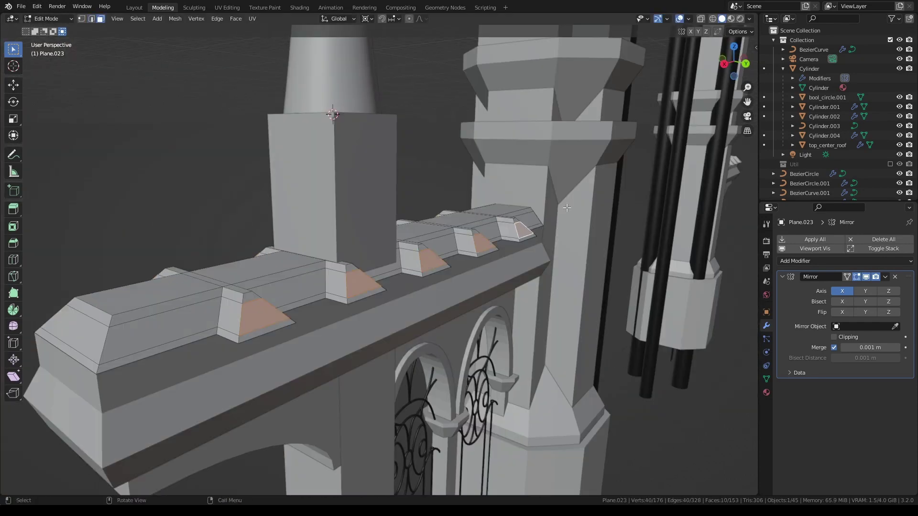
Extrude the merlon faces and shrink their tops, then undo back to the extrusion
click(367, 18)
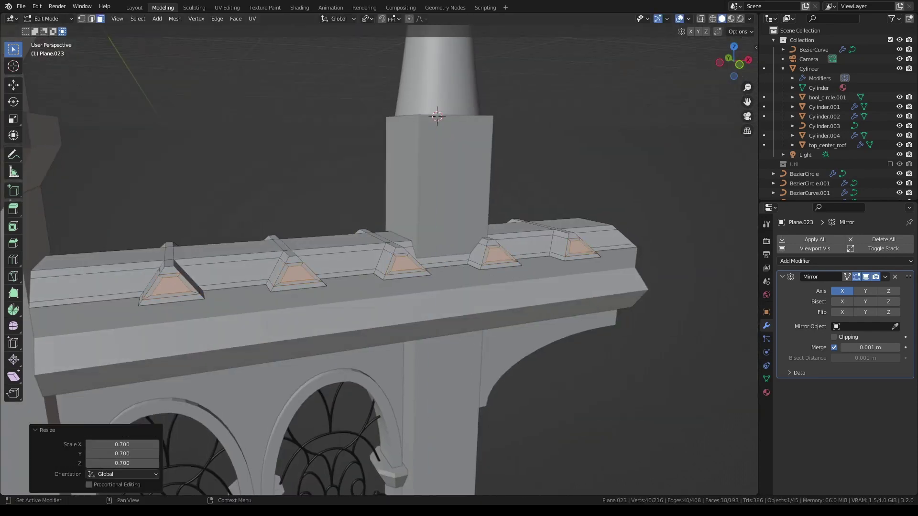
key(e)
key(Escape)
middle_drag(373, 268, 397, 287)
click(387, 253)
mouse_move(387, 254)
middle_down()
mouse_move(548, 163)
mouse_move(599, 116)
mouse_move(363, 22)
middle_up()
key(ctrl+z)
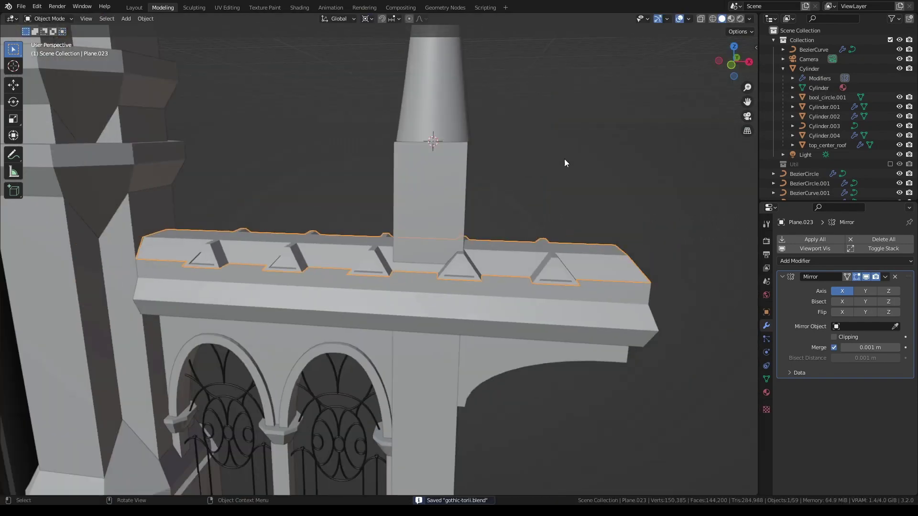
Inspect the parapet in wireframe from front and top orthographic views
middle_drag(650, 129, 512, 160)
key(Tab)
key(shift+z)
key(KP_1)
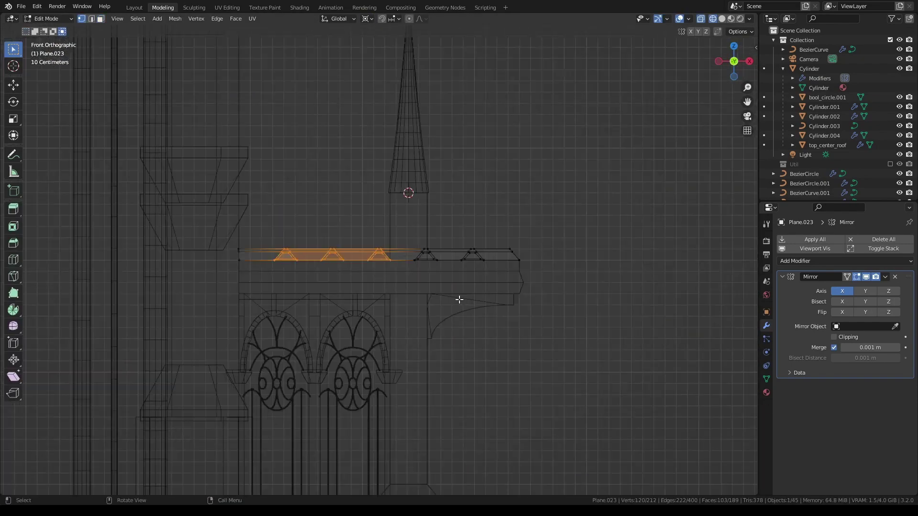
key(Tab)
key(Tab)
mouse_move(473, 344)
middle_down()
mouse_move(498, 308)
mouse_move(487, 277)
mouse_move(605, 236)
mouse_move(583, 246)
mouse_move(411, 158)
middle_up()
key(shift+z)
key(shift+z)
key(KP_7)
Box-select the merlon faces, return to solid shading and save the file
click(576, 175)
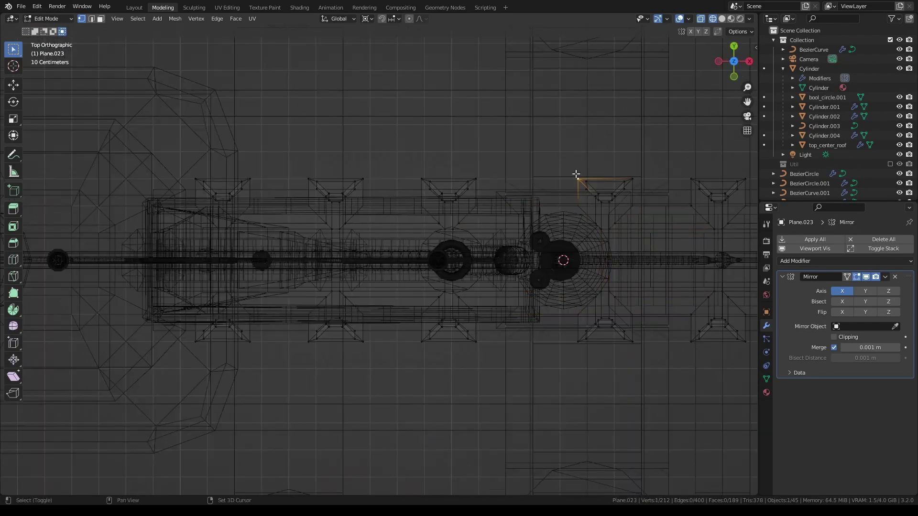
drag(727, 59, 590, 332)
click(389, 420)
shift+drag(237, 352, 365, 446)
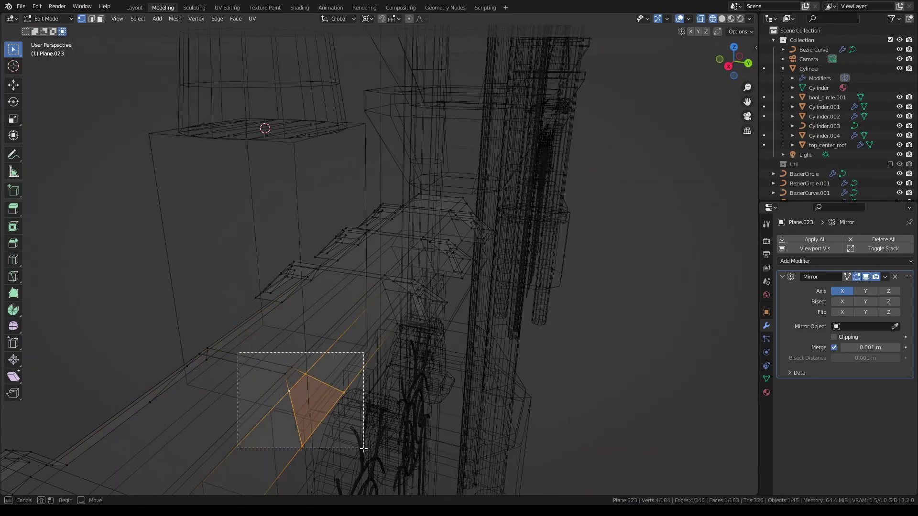
mouse_move(365, 446)
middle_down()
mouse_move(334, 430)
mouse_move(624, 160)
mouse_move(621, 287)
mouse_move(597, 376)
middle_up()
key(Tab)
key(z)
click(648, 178)
key(ctrl+s)
Fill the parapet's edge loop with faces and select the roof-strip geometry in X-ray top view
key(Tab)
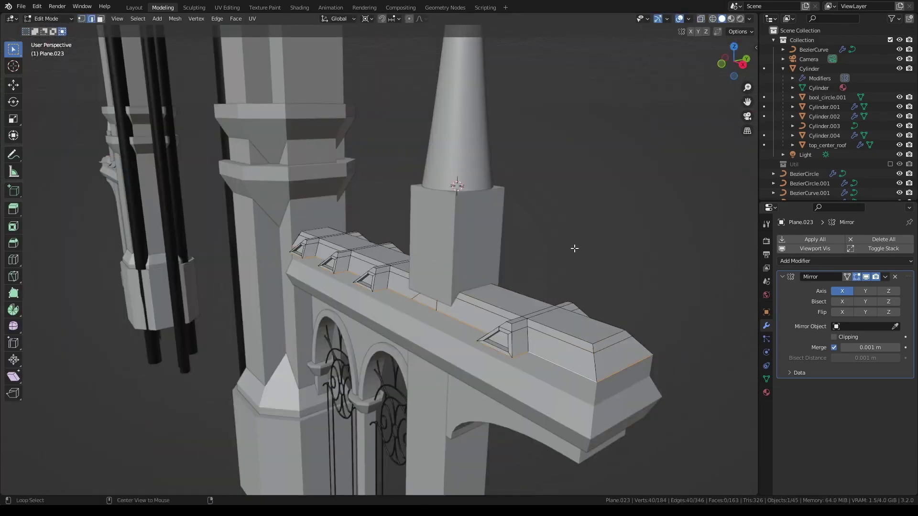
key(alt+f)
key(alt+z)
key(KP_7)
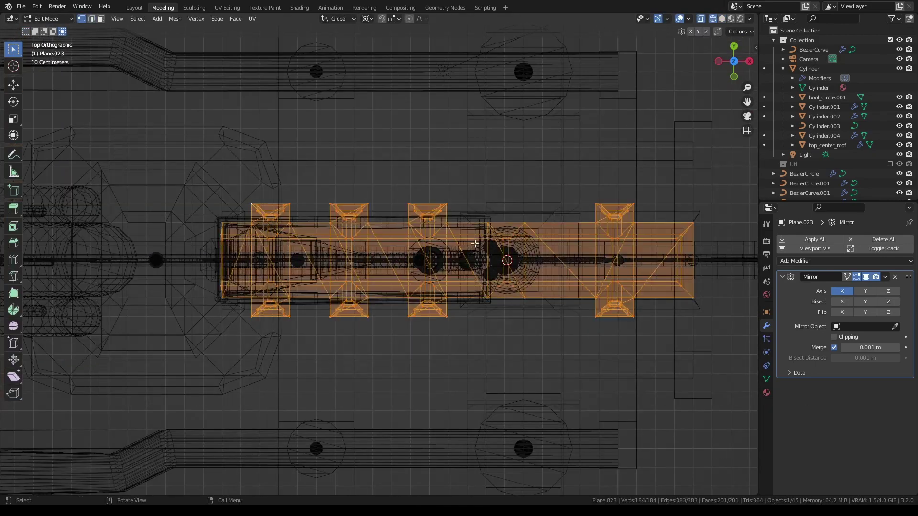
drag(195, 178, 633, 219)
mouse_move(633, 219)
middle_down()
mouse_move(541, 295)
mouse_move(385, 154)
mouse_move(526, 238)
middle_up()
Slide the selected roof-strip edge loop along Y and inspect the merlons
key(alt+z)
key(g)
key(y)
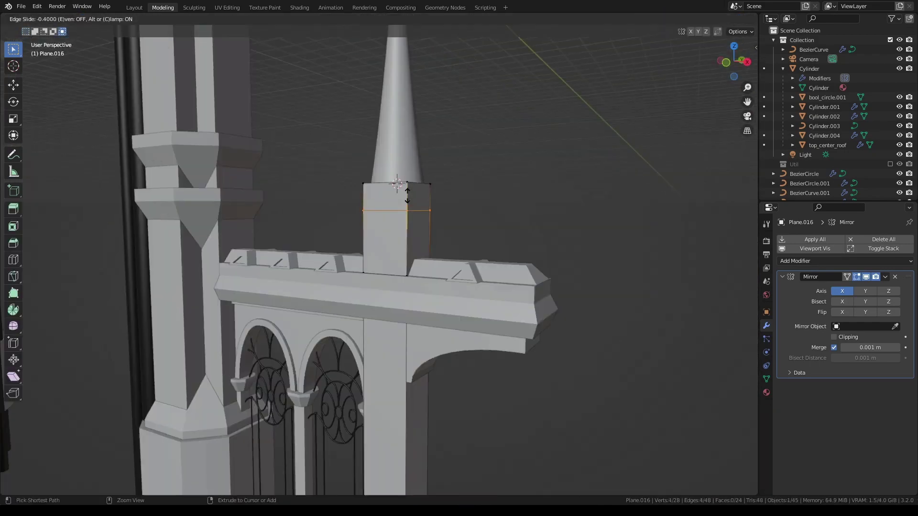
click(407, 194)
middle_drag(406, 195, 591, 262)
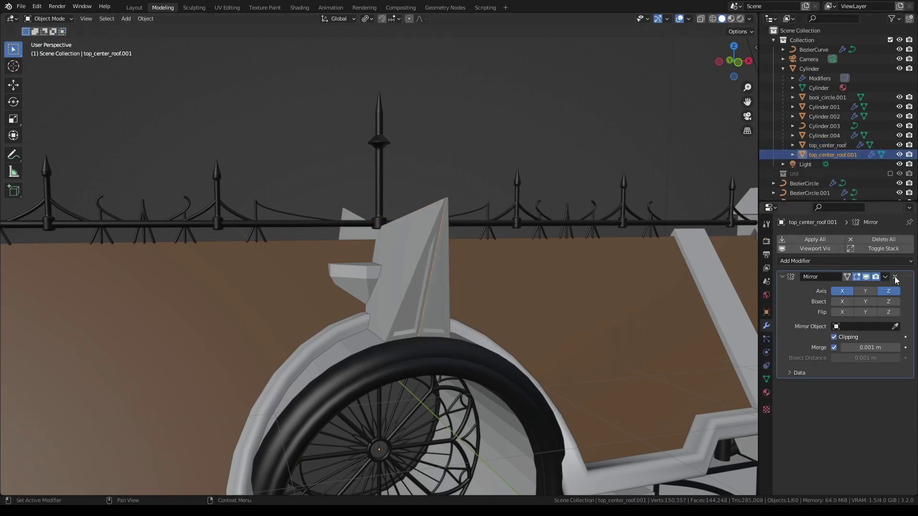
Add a new Bezier curve for the roof ornament and rotate its handle to follow the roof edge
click(517, 305)
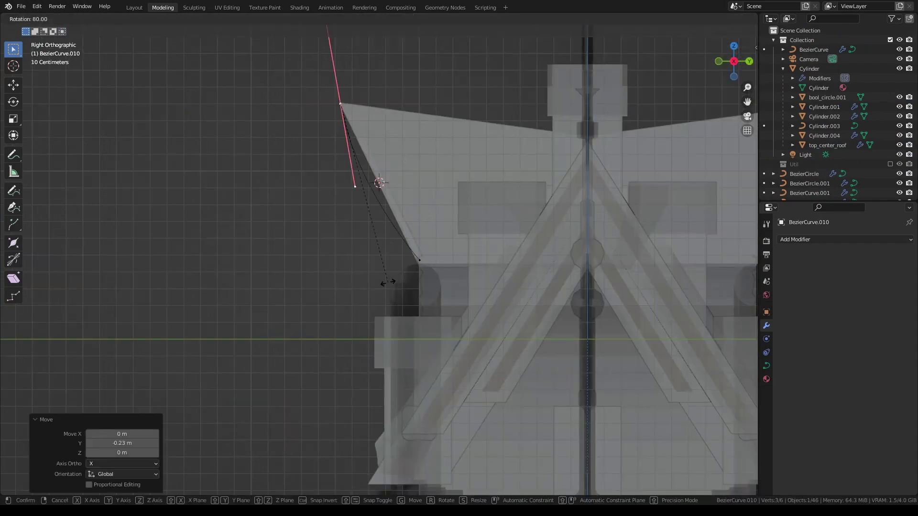
scroll(440, 266, up, 1)
click(144, 18)
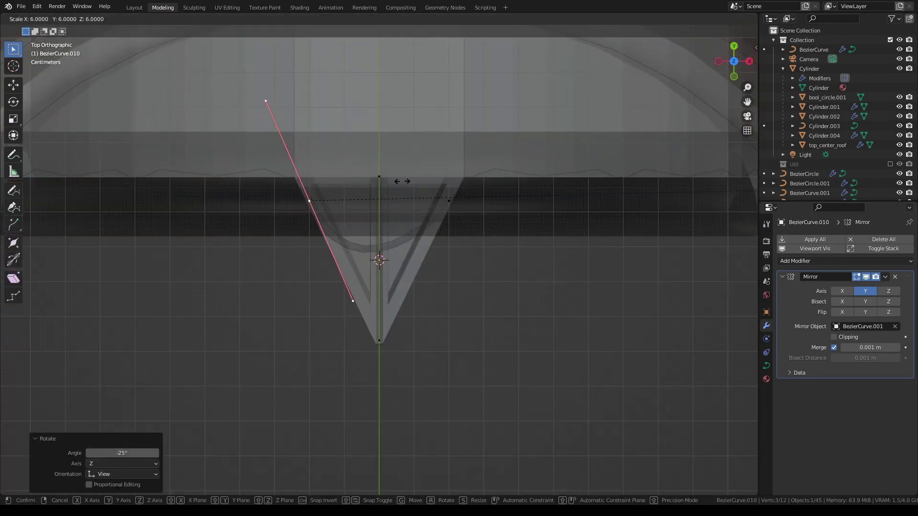
key(r)
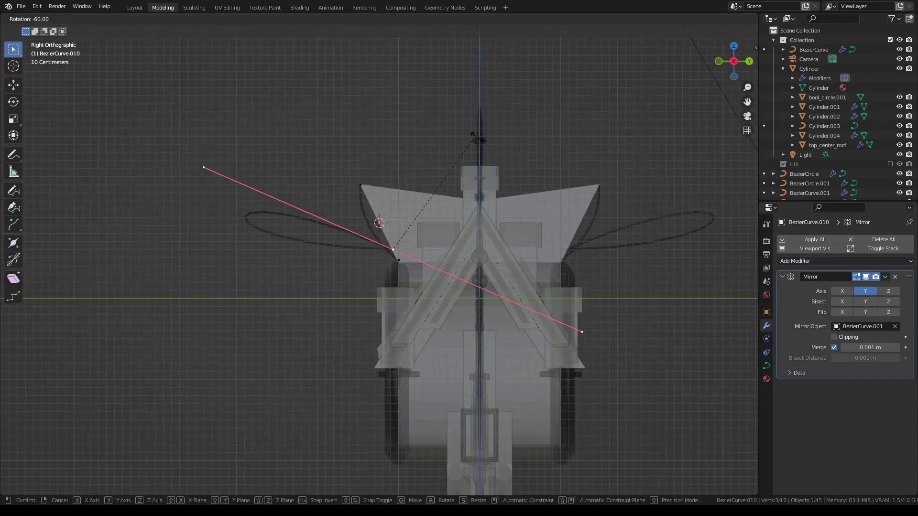
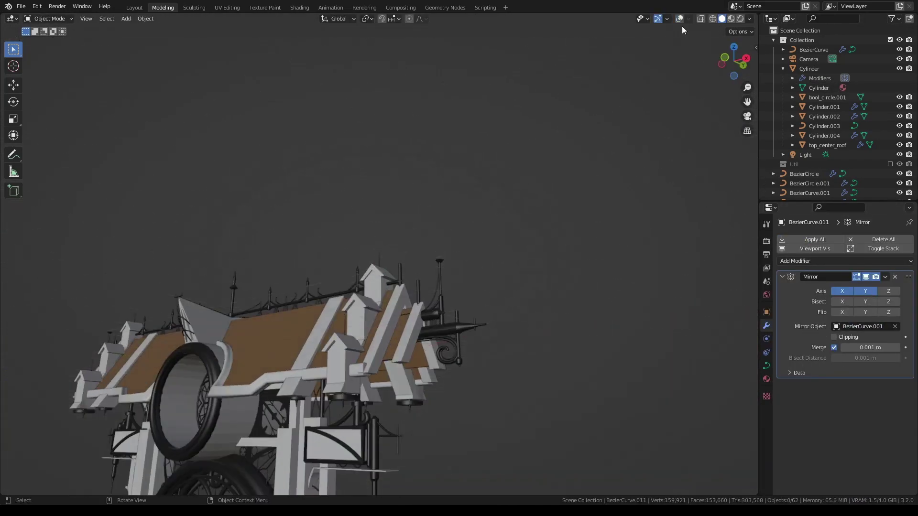
Reshape the zigzag roof-edge curve in Edit Mode using a Curve menu operation
key(Tab)
key(KP_Decimal)
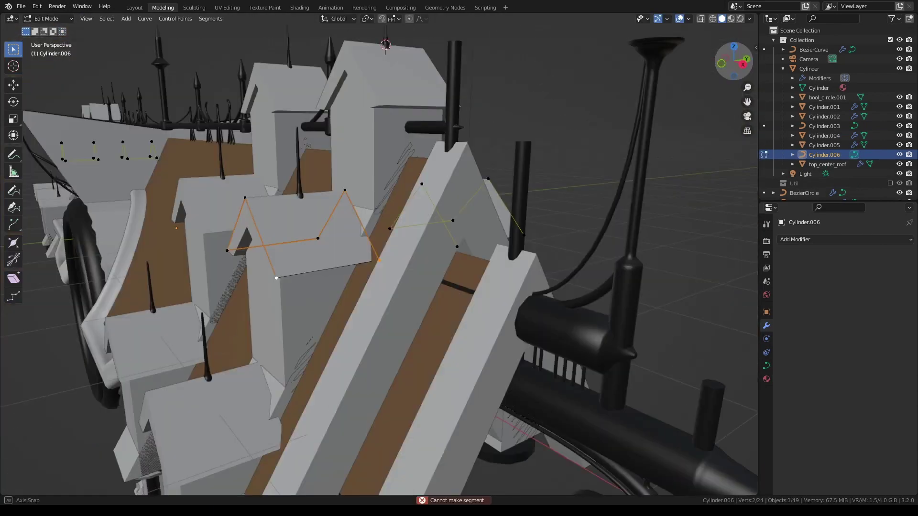
click(145, 18)
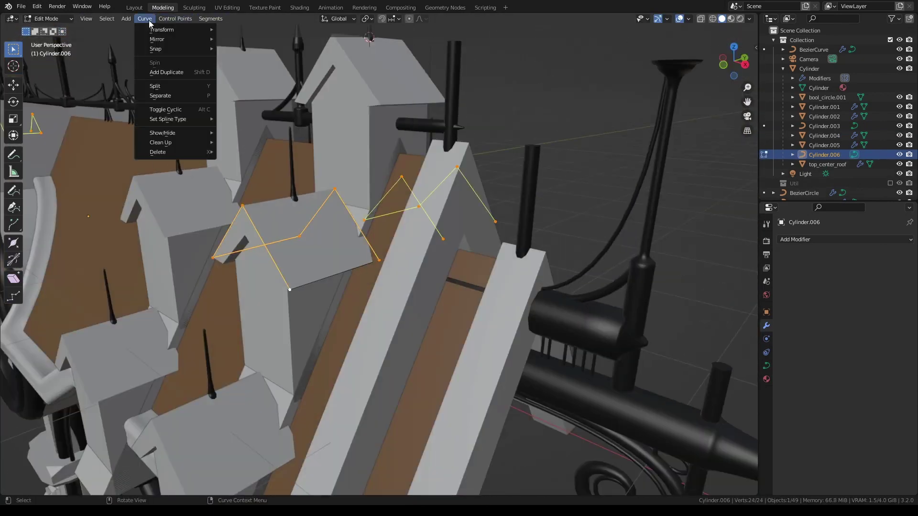
click(239, 119)
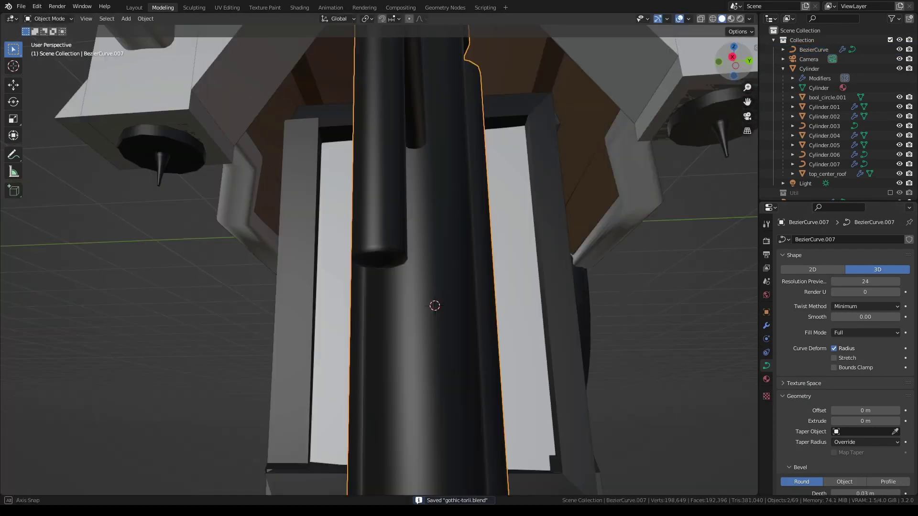
Move the tube curve's end point along X past the vertical pole
scroll(548, 384, up, 3)
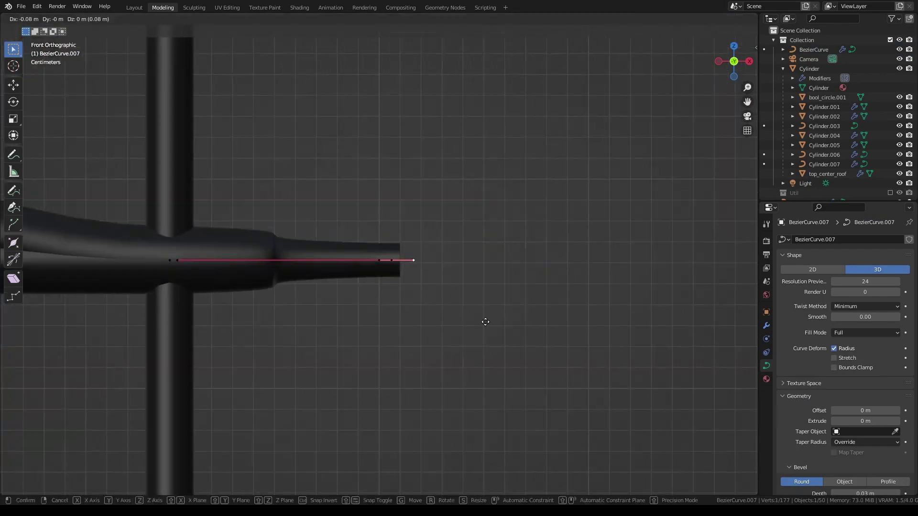
scroll(486, 318, up, 2)
key(g)
key(x)
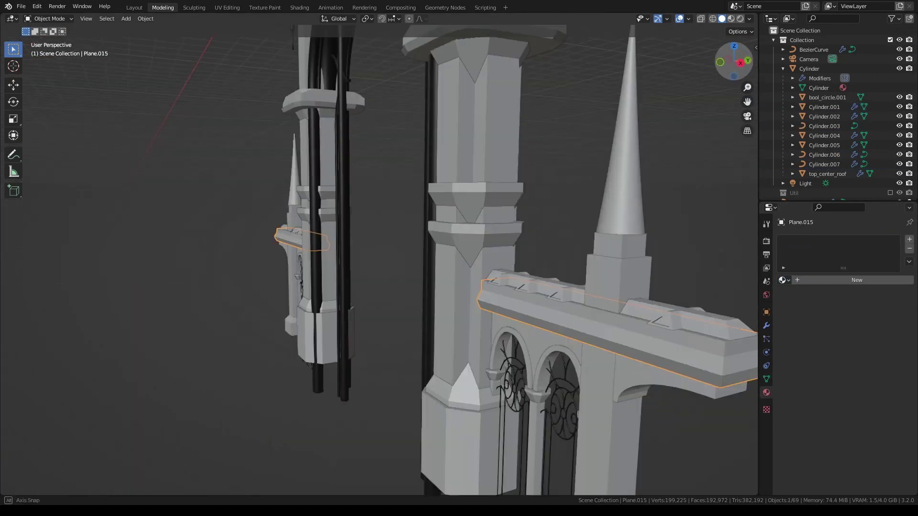
Assign the wood_roof material to the signboard planes on the gate's upper section
click(666, 258)
middle_drag(666, 256, 598, 258)
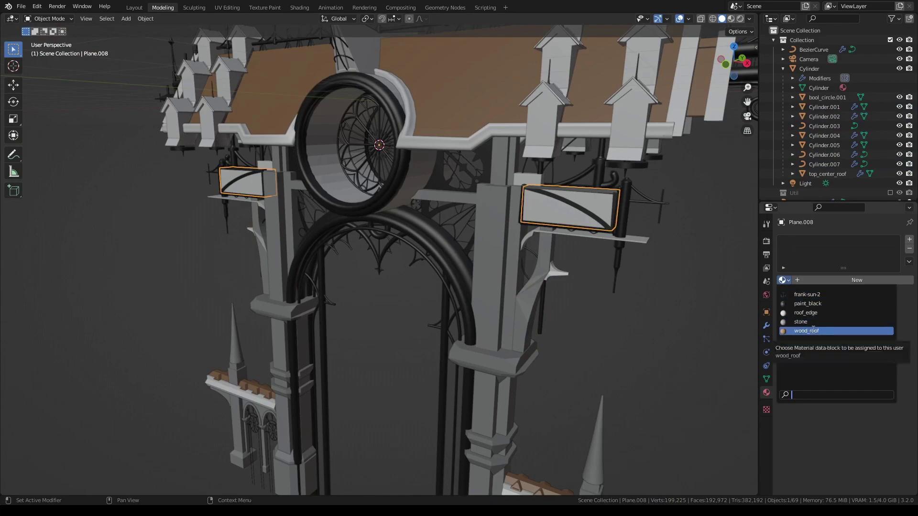
click(813, 330)
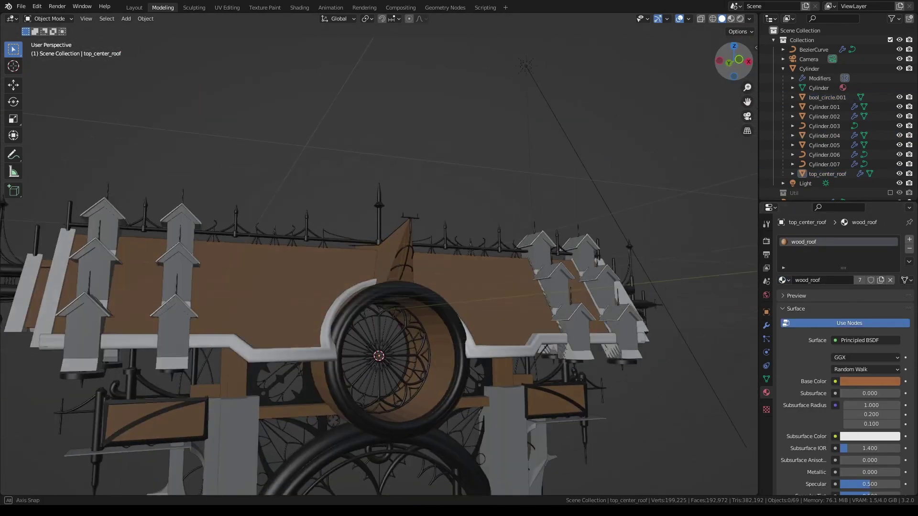
click(721, 62)
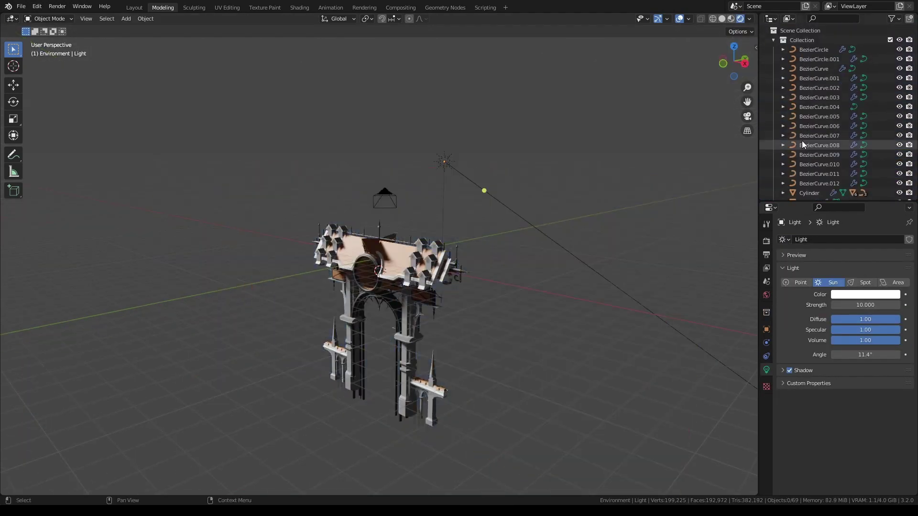
Collapse the gate collection and confirm moving the objects 9 m upward
click(773, 40)
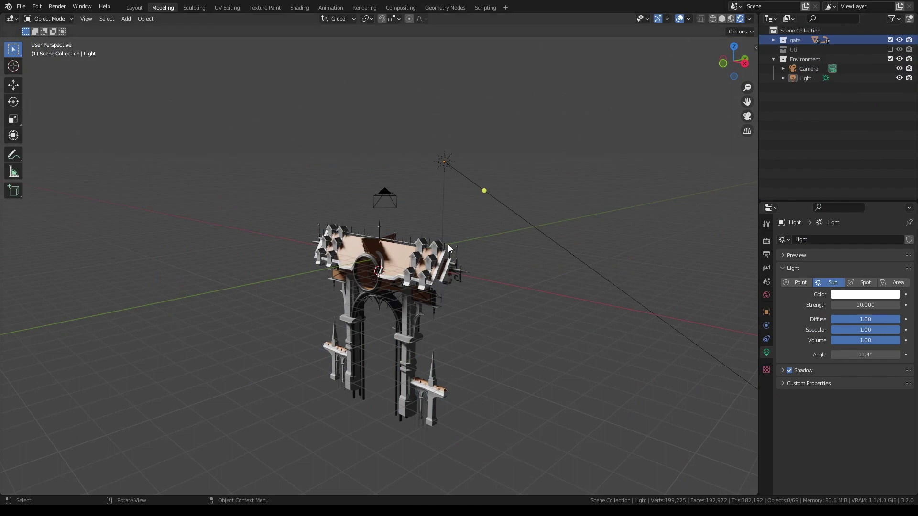
key(Return)
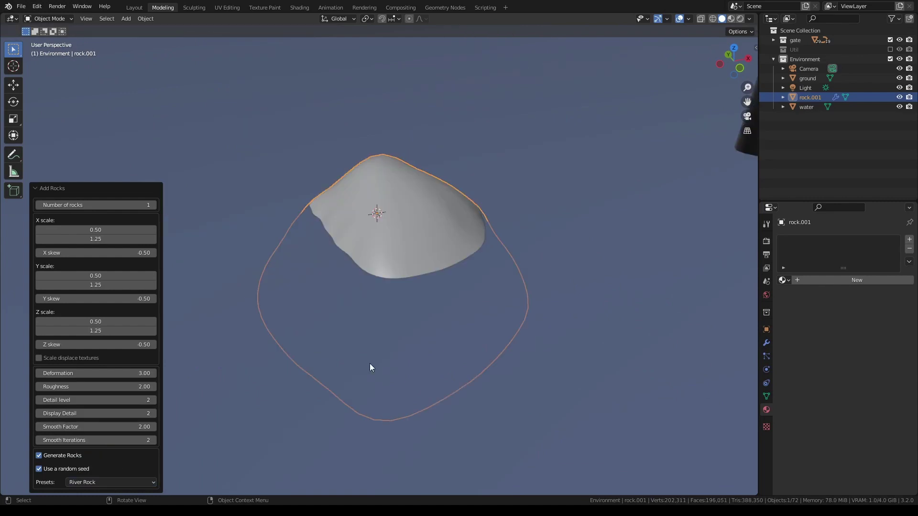
Copy the brown rock material to rocks rock.001–rock.005, then switch to the Shading workspace
key(KP_1)
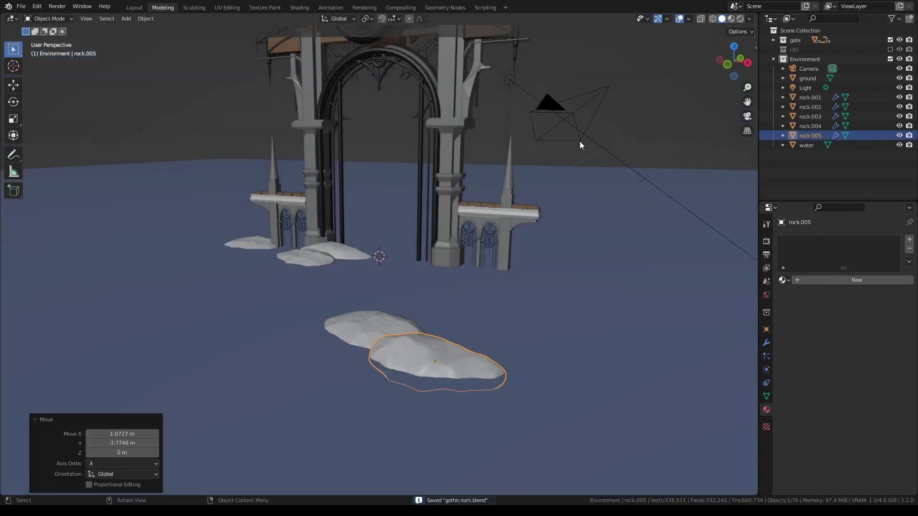
click(784, 280)
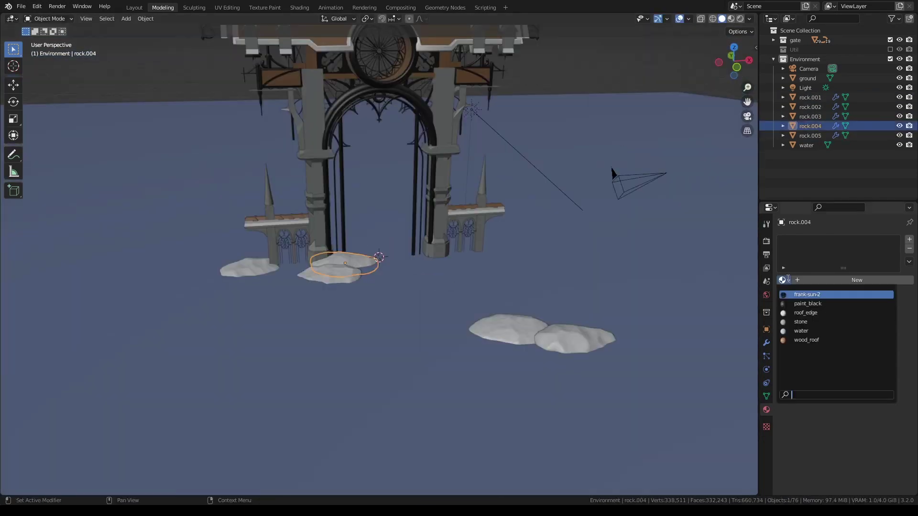
text(apply mater)
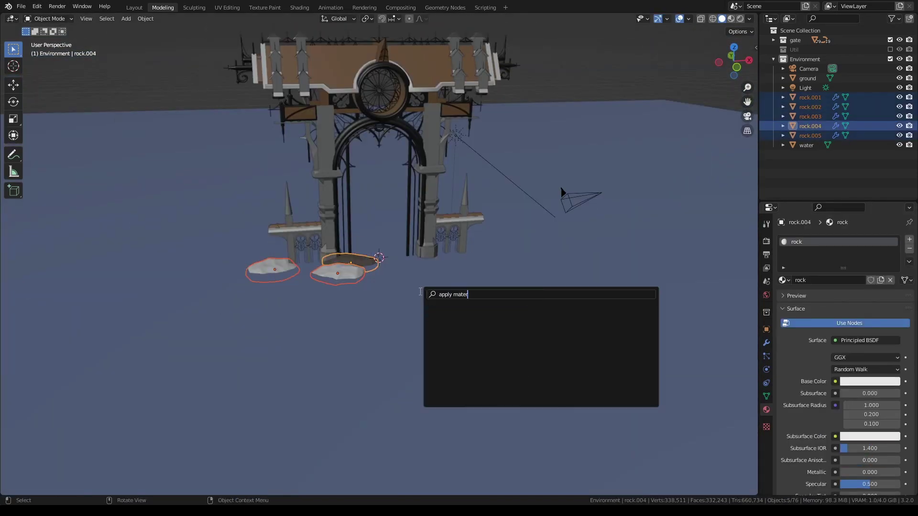
key(Return)
click(480, 317)
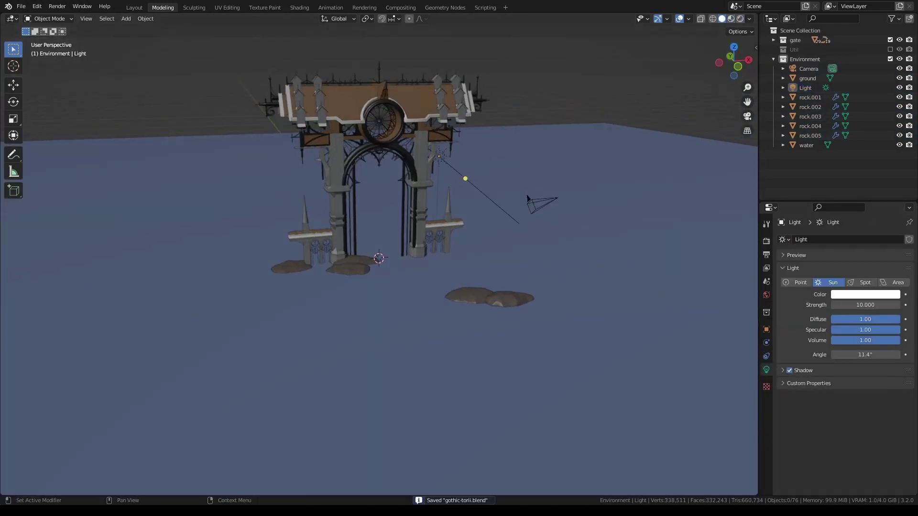
click(299, 7)
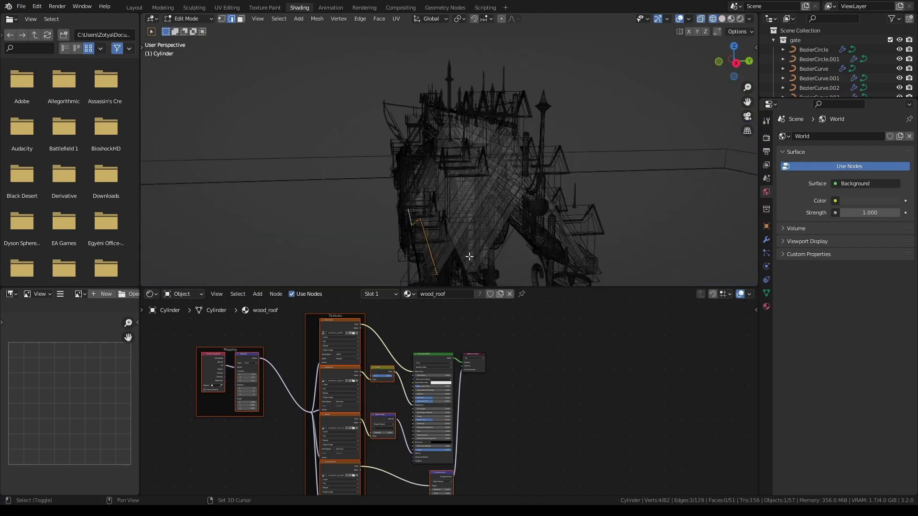
Add a Math Multiply node and link the wood_roof texture through it into Roughness
middle_drag(449, 157, 580, 140)
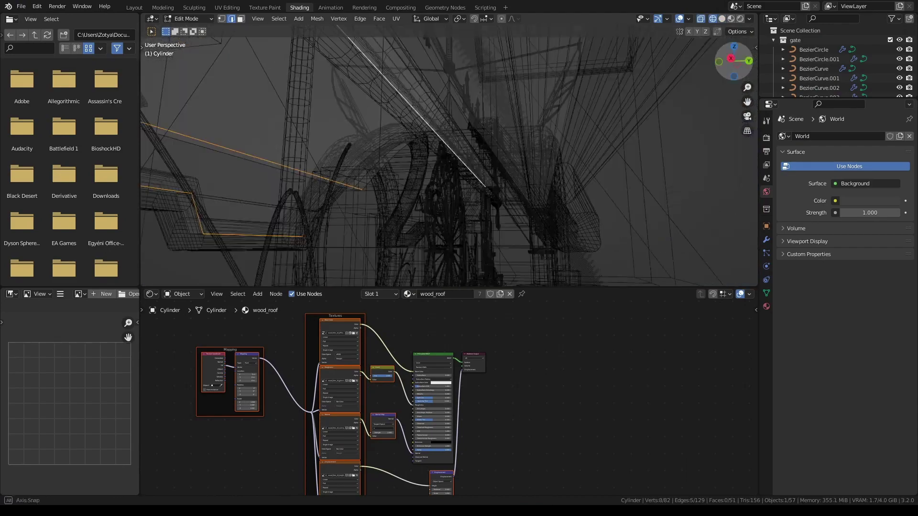
shift+click(579, 140)
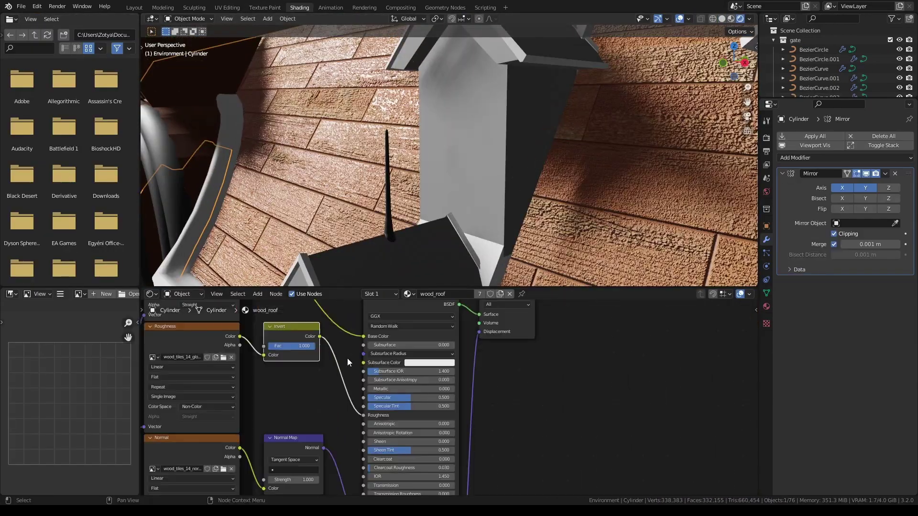
scroll(752, 427, down, 5)
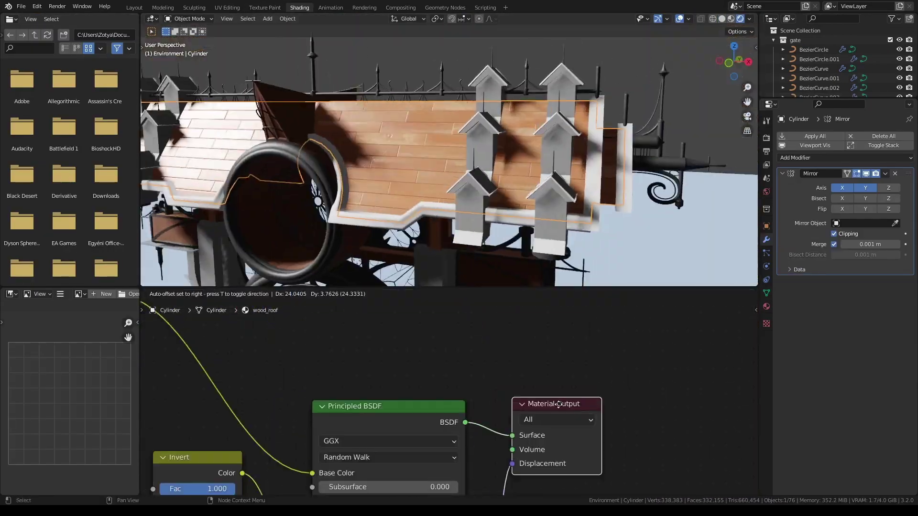
key(shift+a)
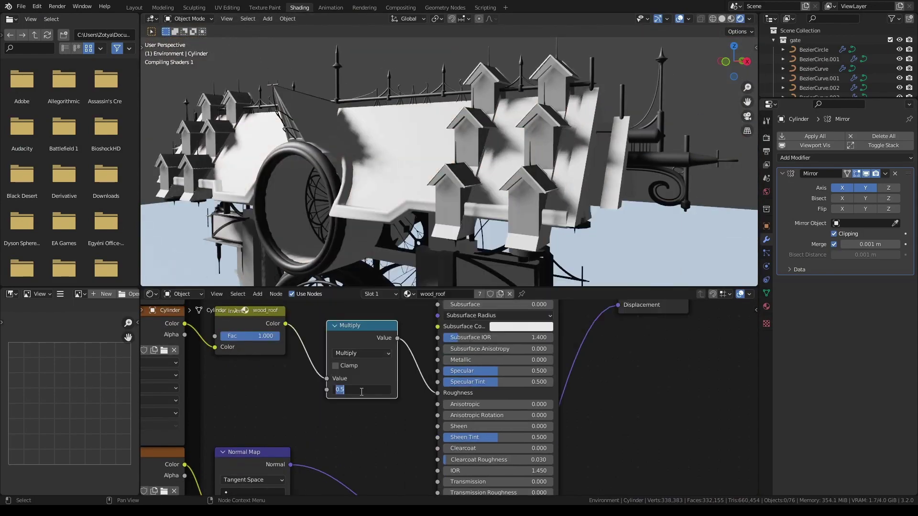
drag(285, 324, 438, 393)
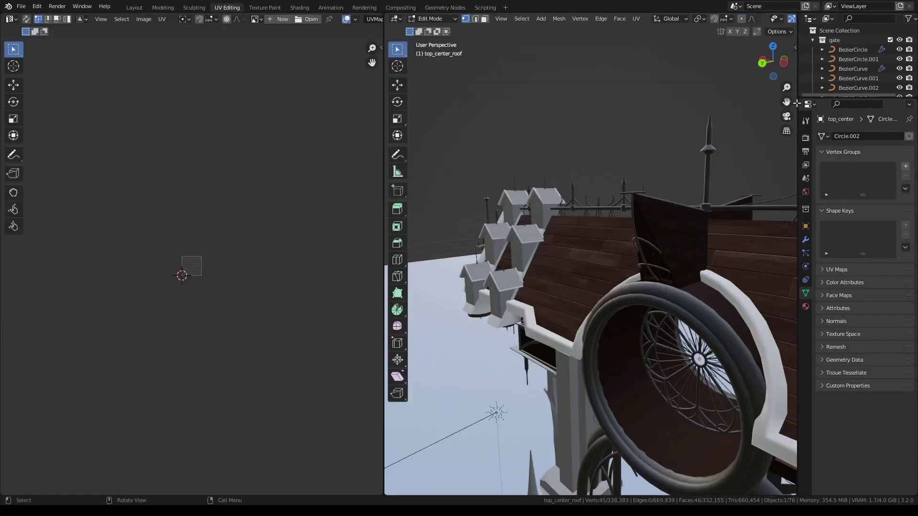
Smart UV Project the pillar and display seamless old wall2.png behind its UVs
click(570, 166)
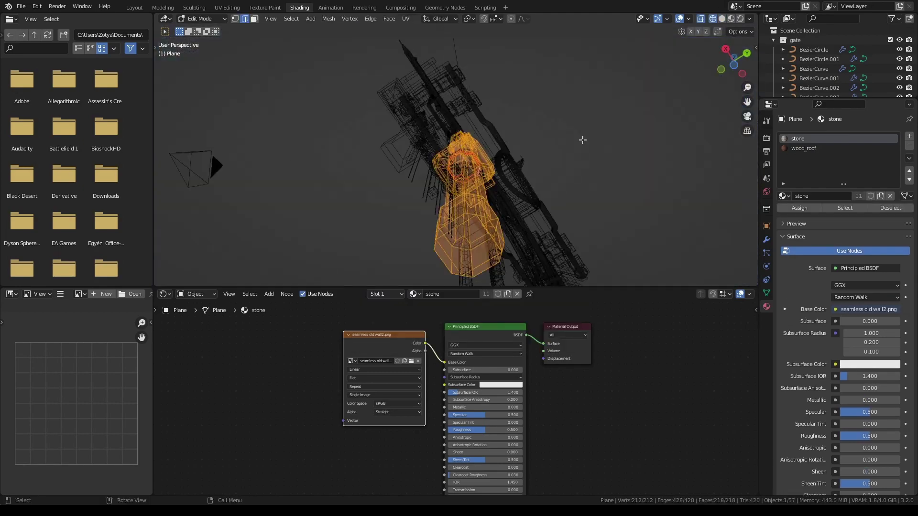
middle_drag(385, 235, 430, 215)
middle_drag(600, 178, 528, 207)
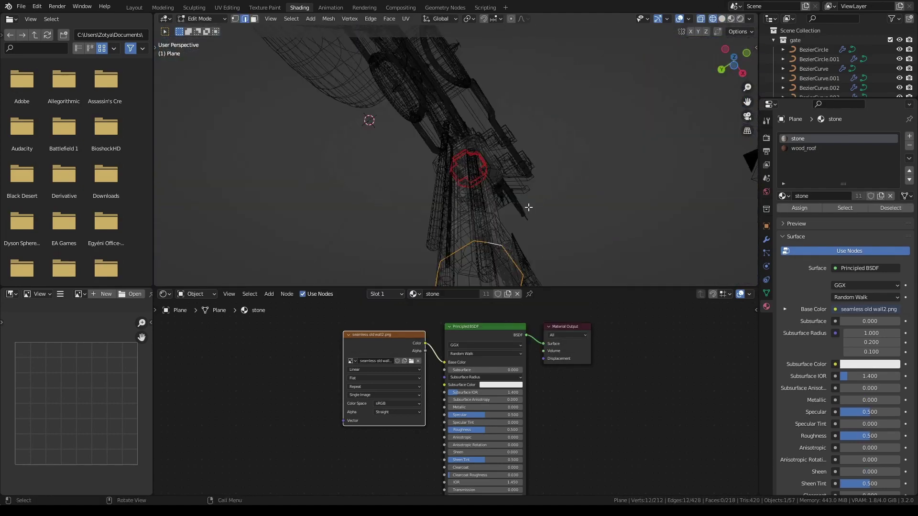
mouse_move(453, 64)
middle_down()
mouse_move(467, 229)
mouse_move(430, 191)
middle_up()
key(a)
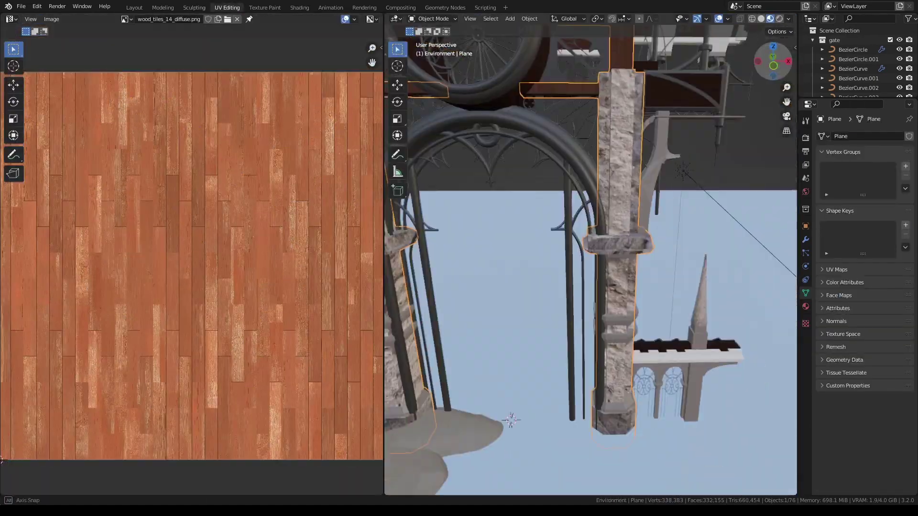
click(126, 19)
click(163, 62)
key(KP_1)
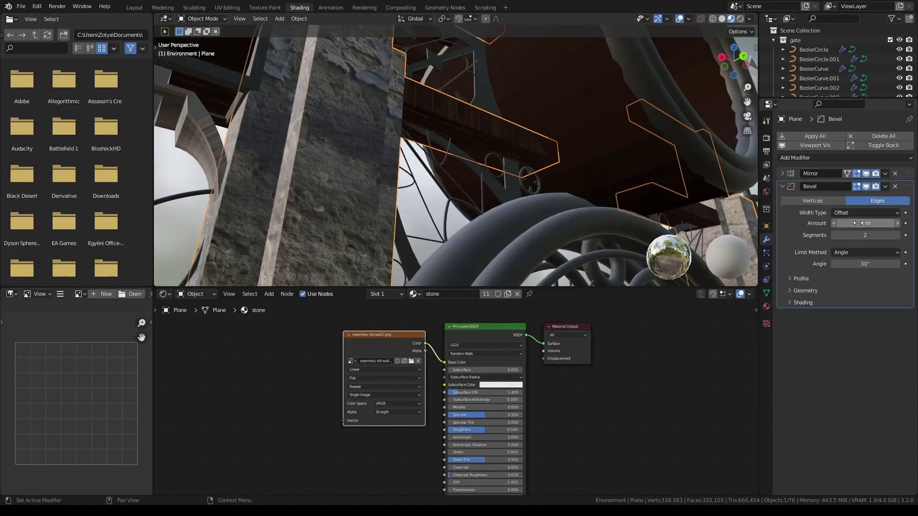
Expand the Bevel's geometry settings and move the Bevel modifier below Mirror
click(796, 291)
drag(910, 173, 910, 187)
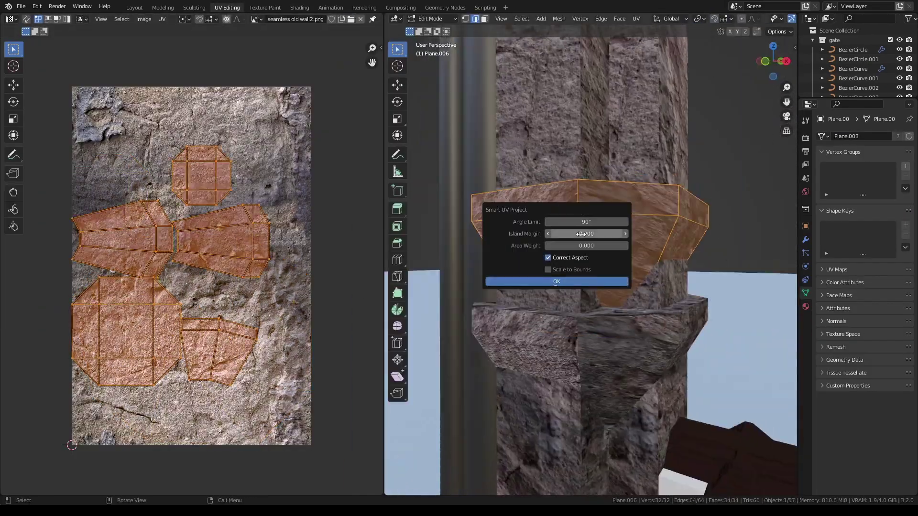
scroll(319, 216, down, 1)
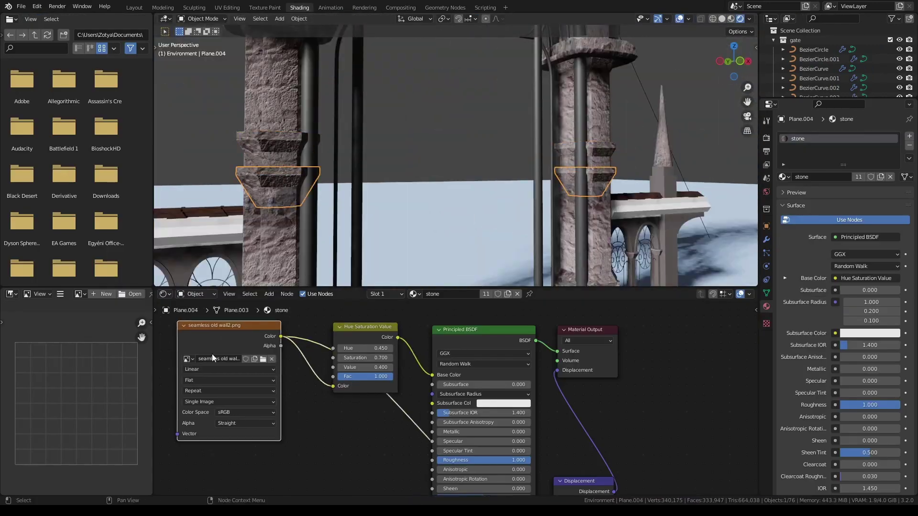
Add a Mapping node before the wall image and link Texture Coordinate into it
key(shift+a)
click(336, 342)
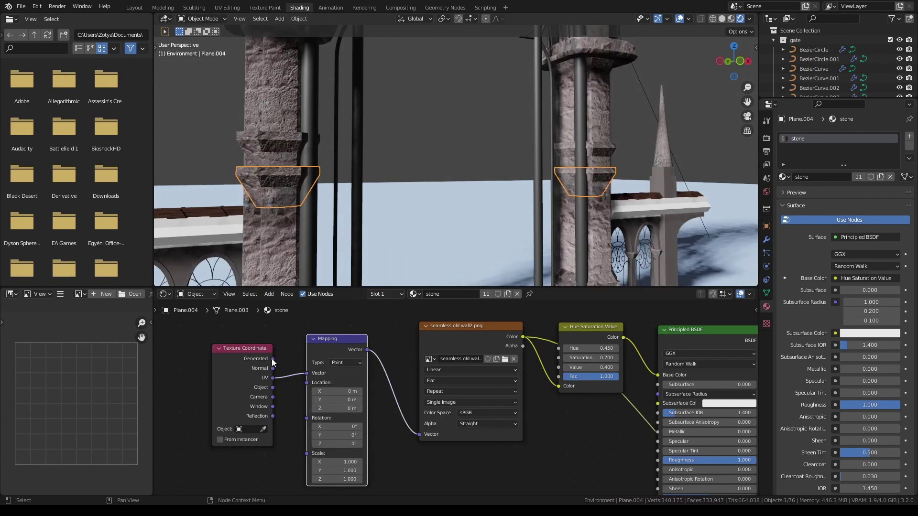
drag(273, 416, 279, 390)
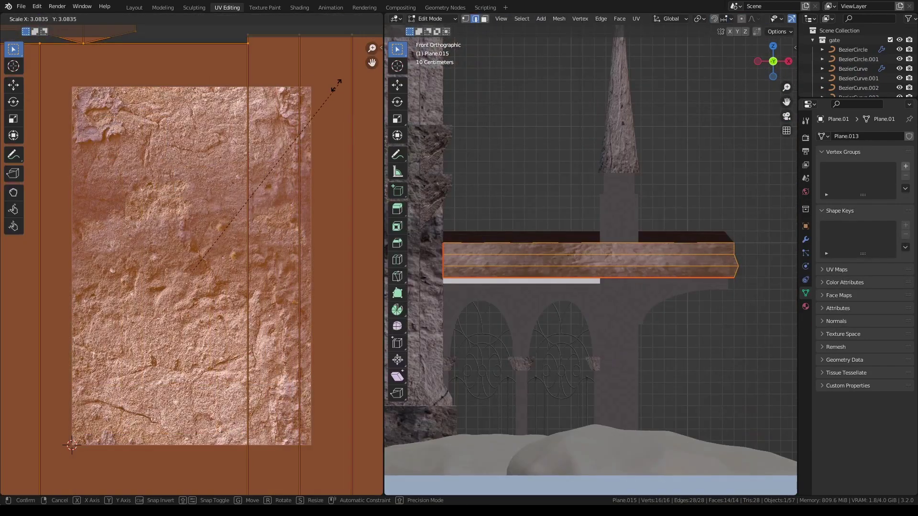
Switch to the Shading workspace and view the arch wall in wireframe
click(309, 9)
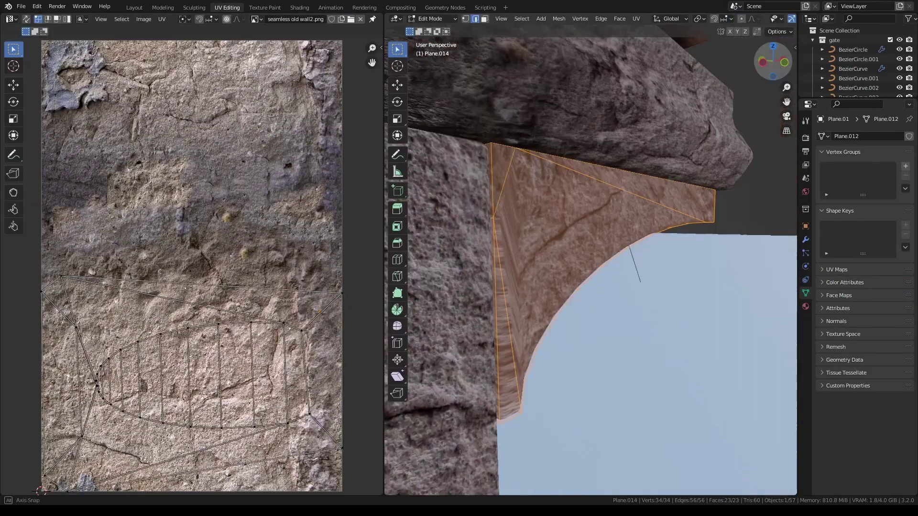
middle_drag(564, 258, 593, 252)
key(shift+z)
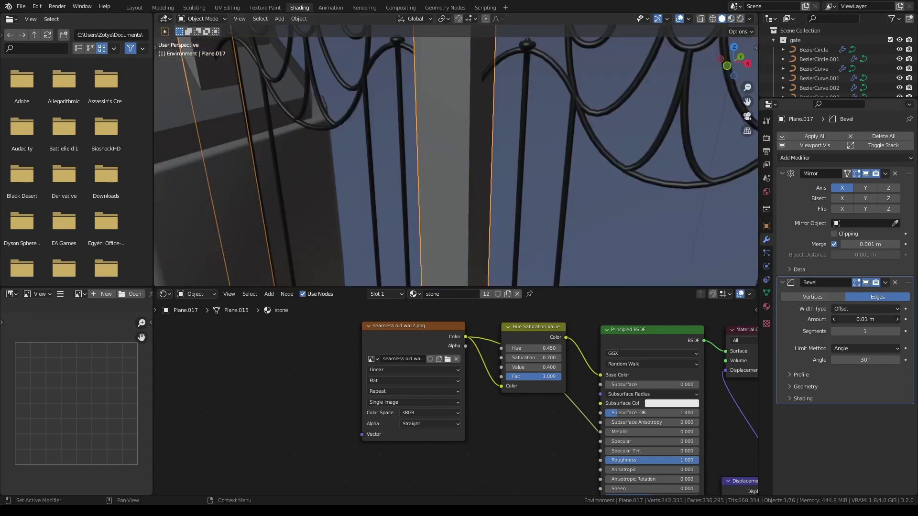
Enlarge the arch UV islands and remove the Solidify modifier from the arches
click(827, 297)
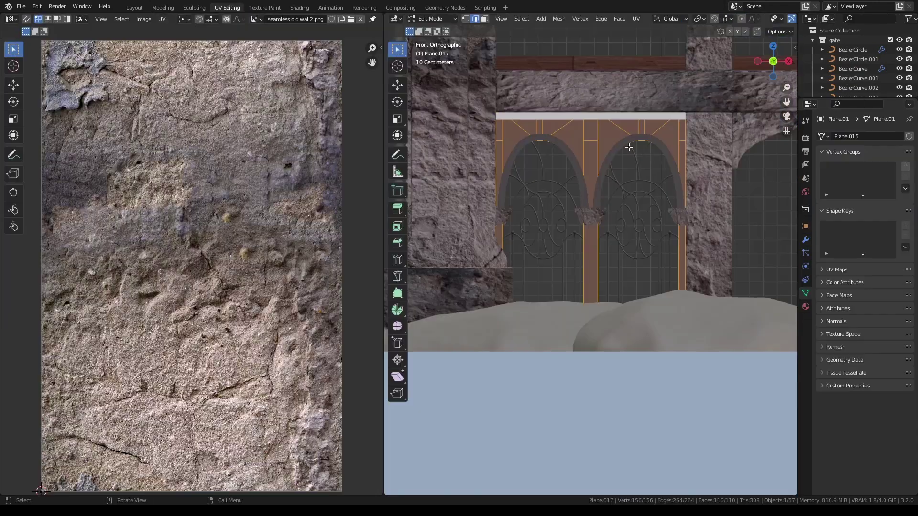
key(s)
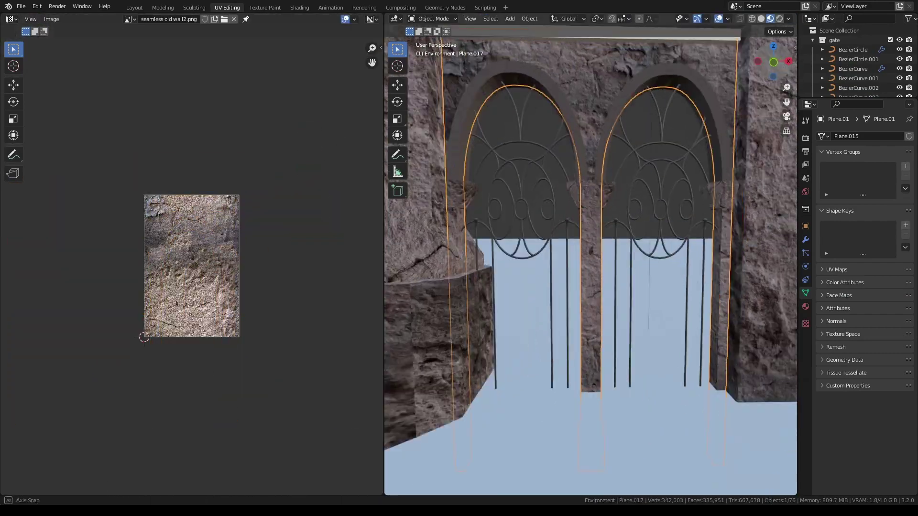
drag(764, 61, 736, 110)
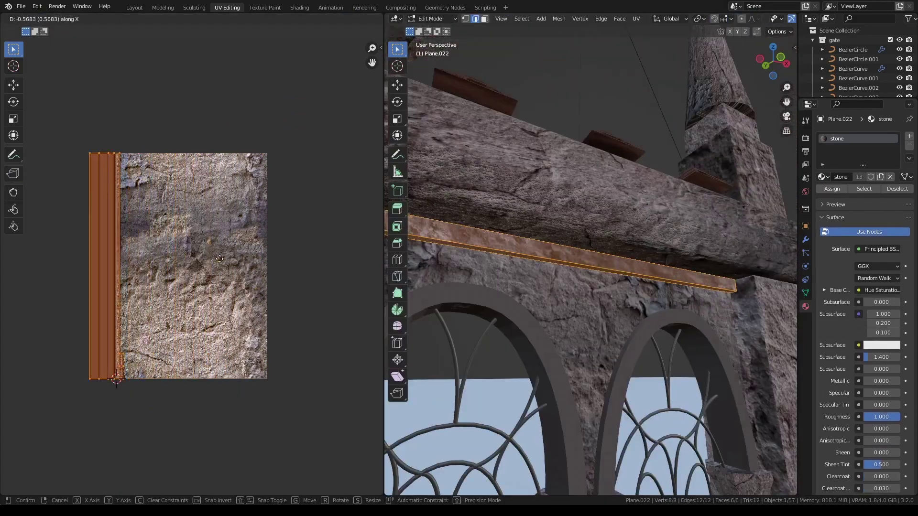
click(804, 240)
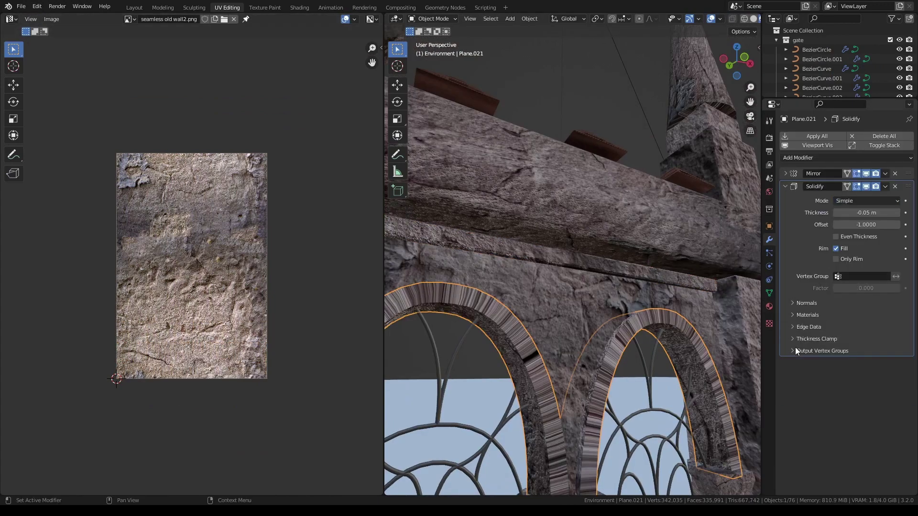
click(895, 191)
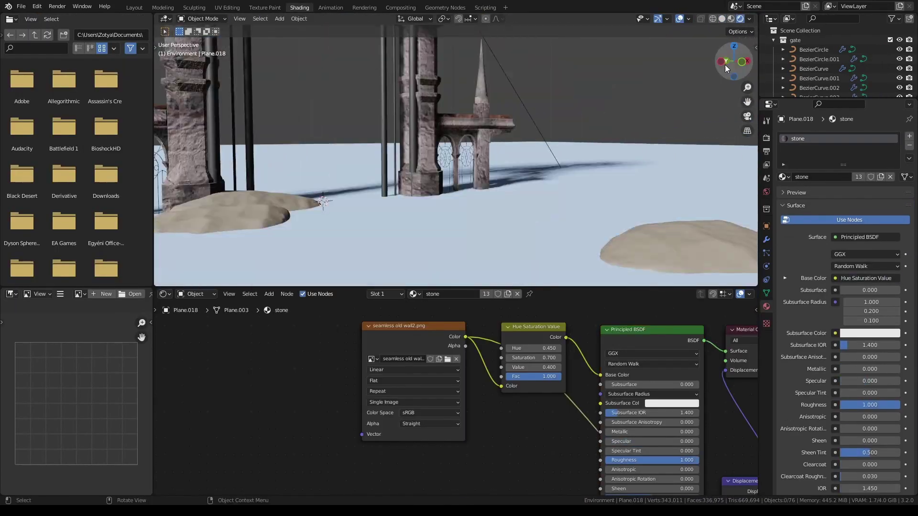
Scale up the wooden panel's UVs, save the file, and Smart UV Project the pillar
drag(725, 68, 512, 88)
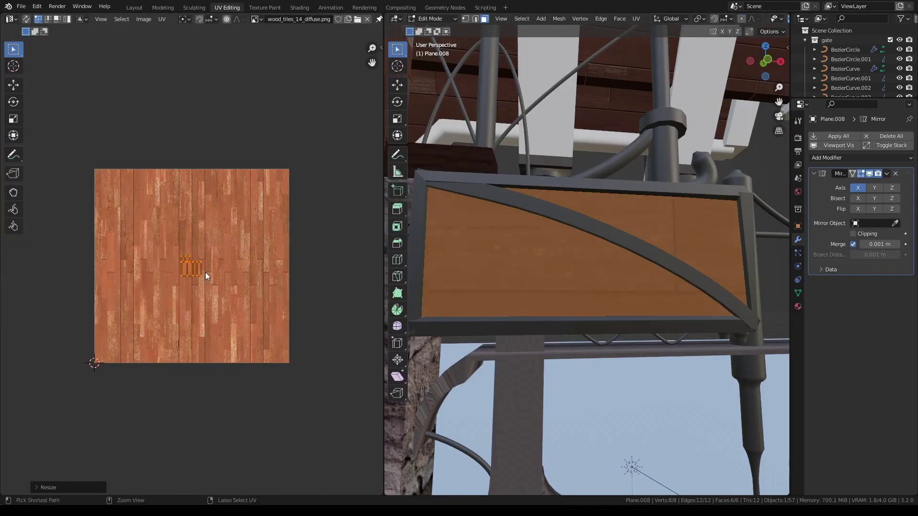
key(s)
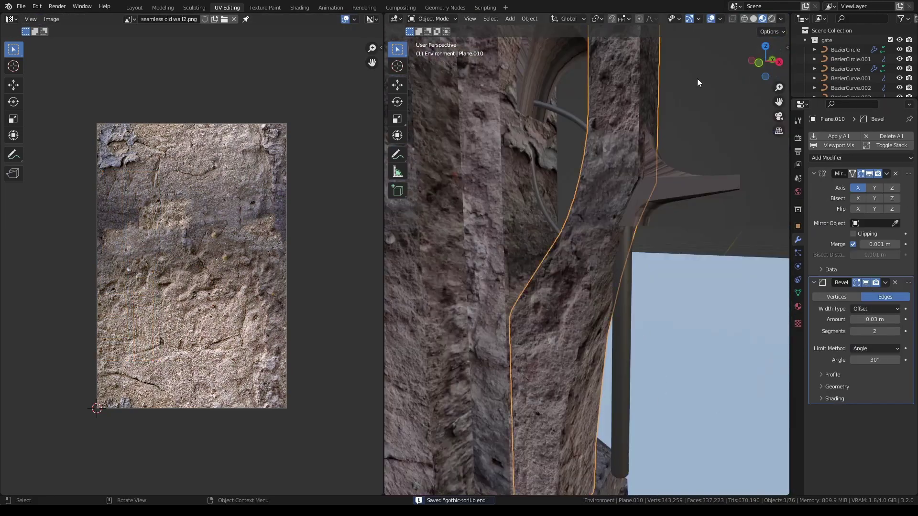
key(ctrl+s)
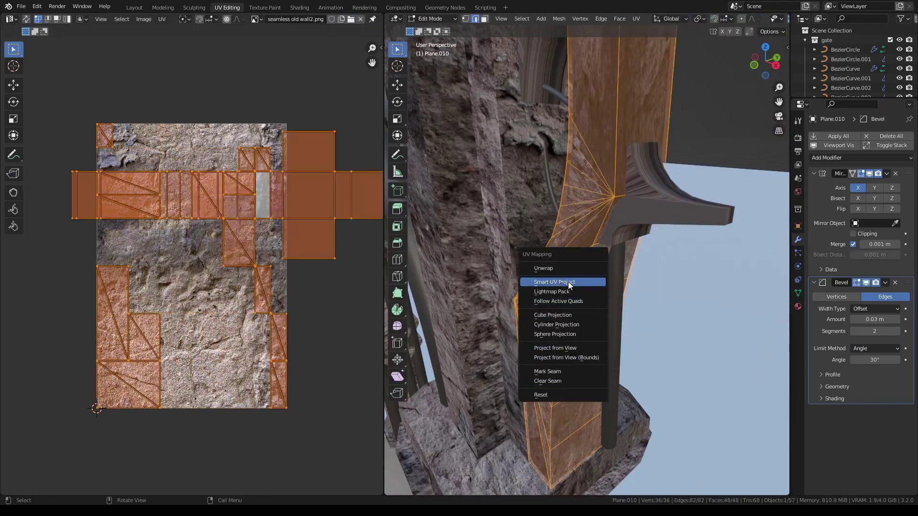
click(568, 283)
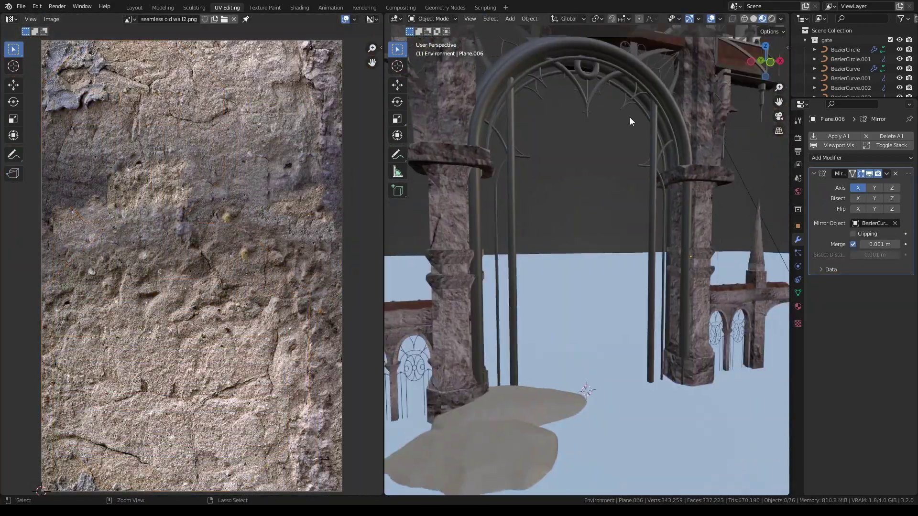
Switch to the Shading workspace and bring up the roof object's context menu
click(300, 7)
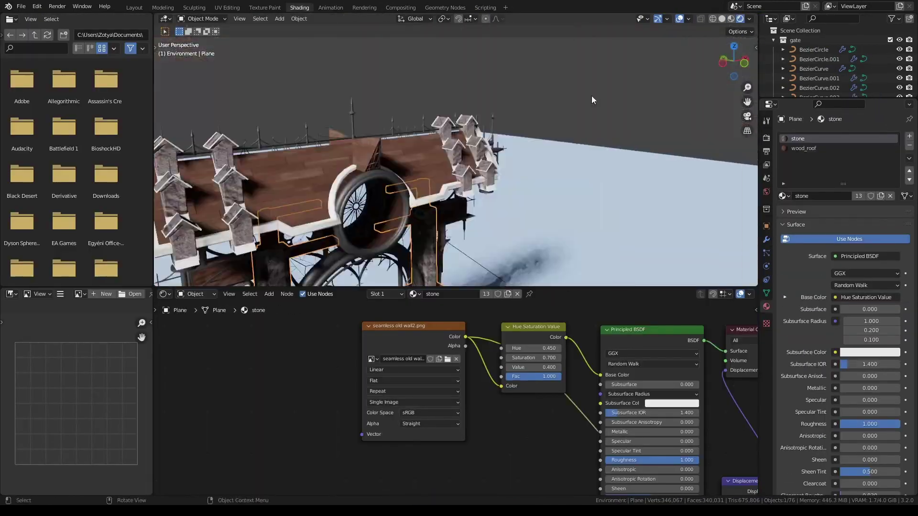
right_click(624, 136)
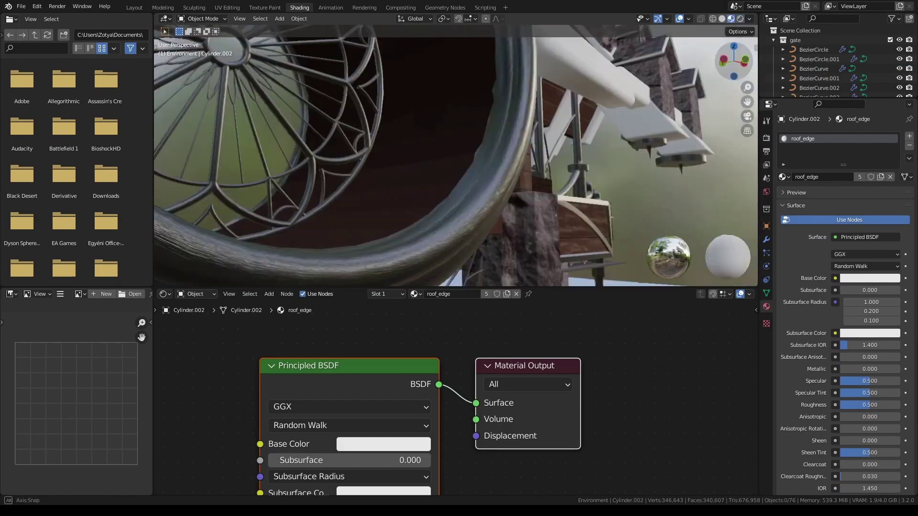
Orbit the viewport to see the whole gate structure around the roof
middle_drag(574, 143, 636, 115)
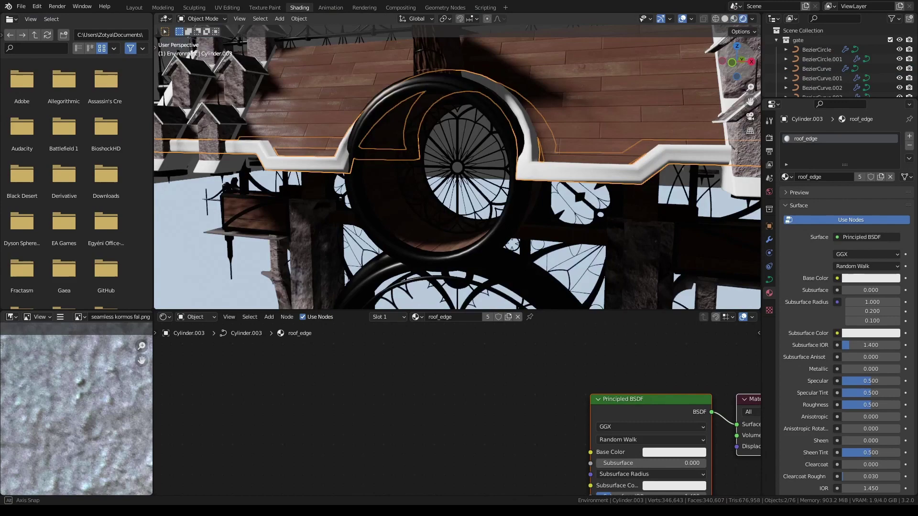
Wire a Voronoi Texture's Distance into the roof edge material's Principled BSDF Roughness
click(769, 280)
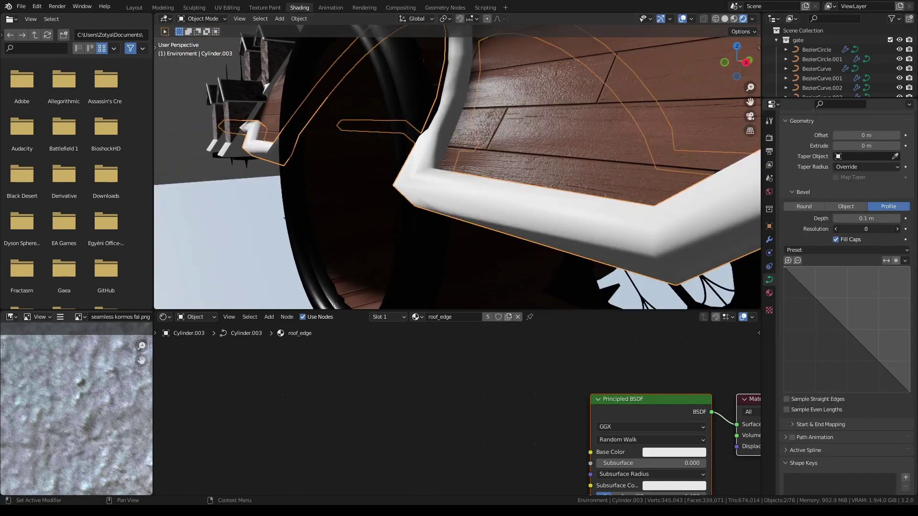
click(769, 293)
mouse_move(606, 198)
middle_down()
mouse_move(549, 191)
mouse_move(621, 287)
middle_up()
click(674, 452)
drag(707, 311, 726, 189)
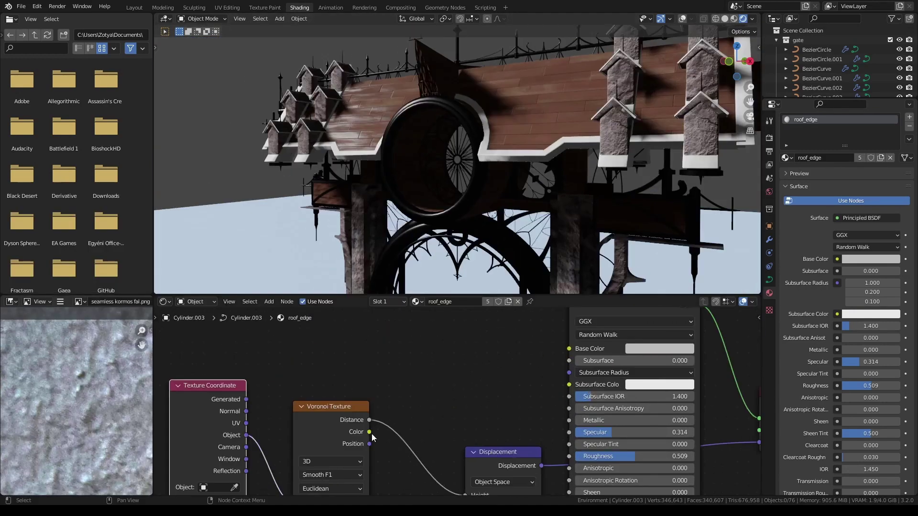
drag(561, 431, 561, 452)
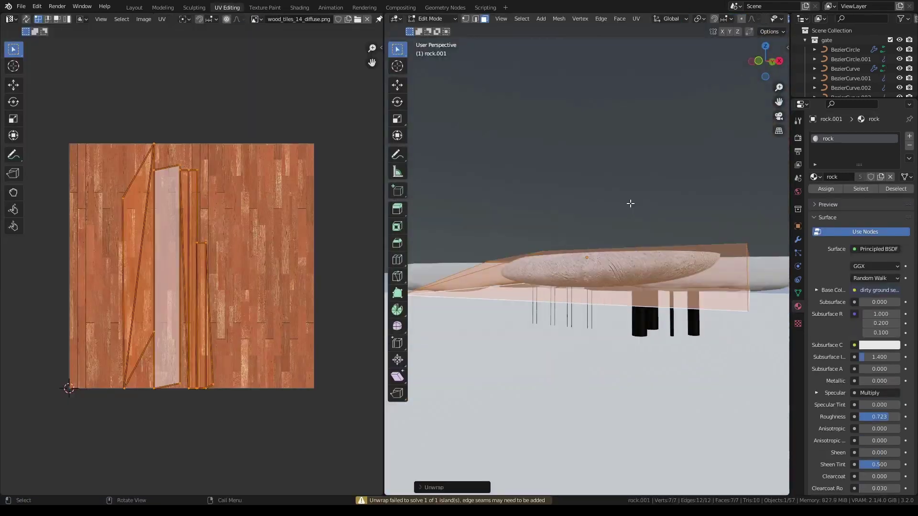
Smart UV Project the rock and tint its ground texture with a tan MixRGB colour in Darken mode
click(627, 276)
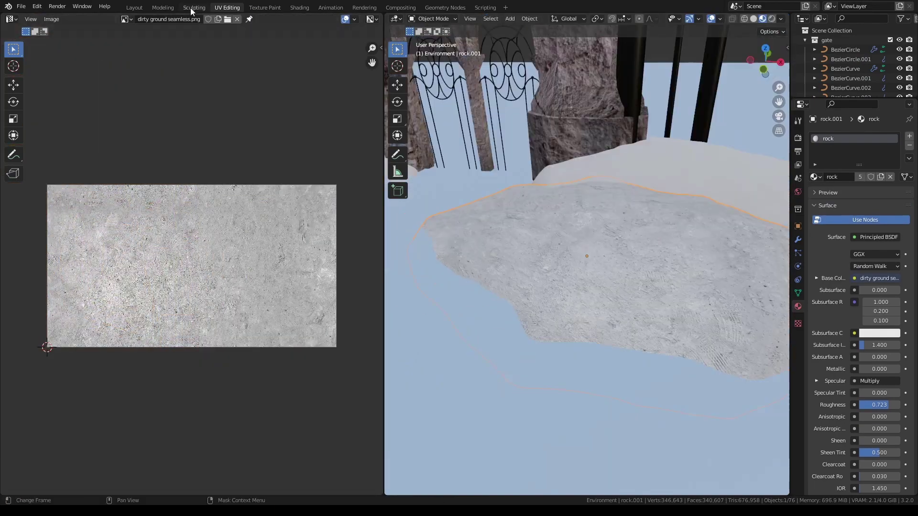
click(300, 7)
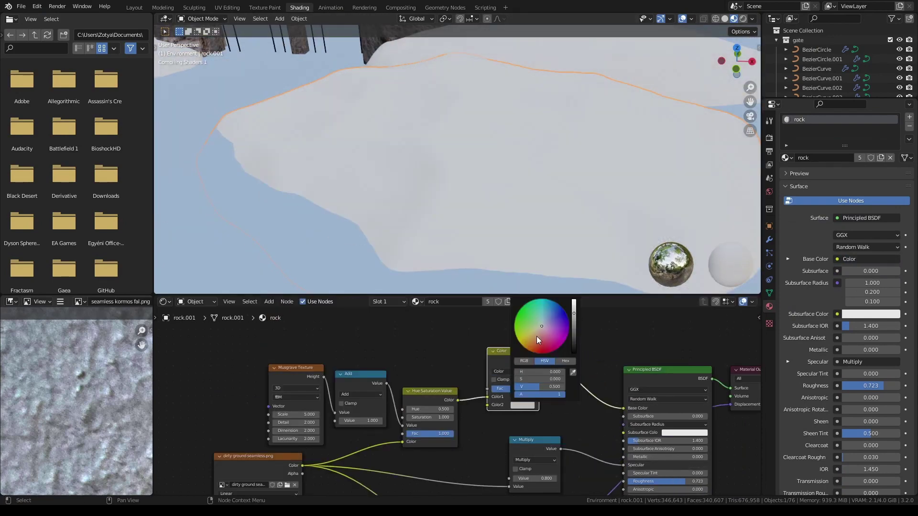
click(538, 341)
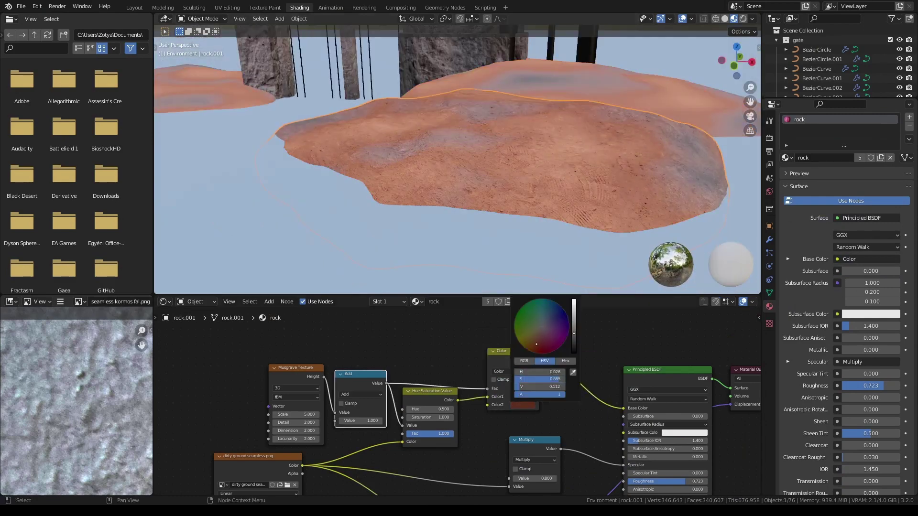
click(504, 335)
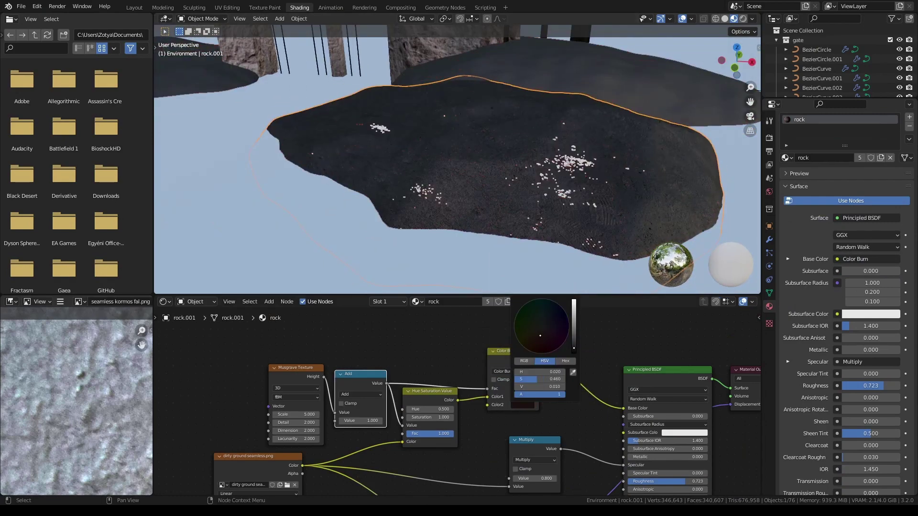
click(513, 371)
drag(541, 332, 545, 330)
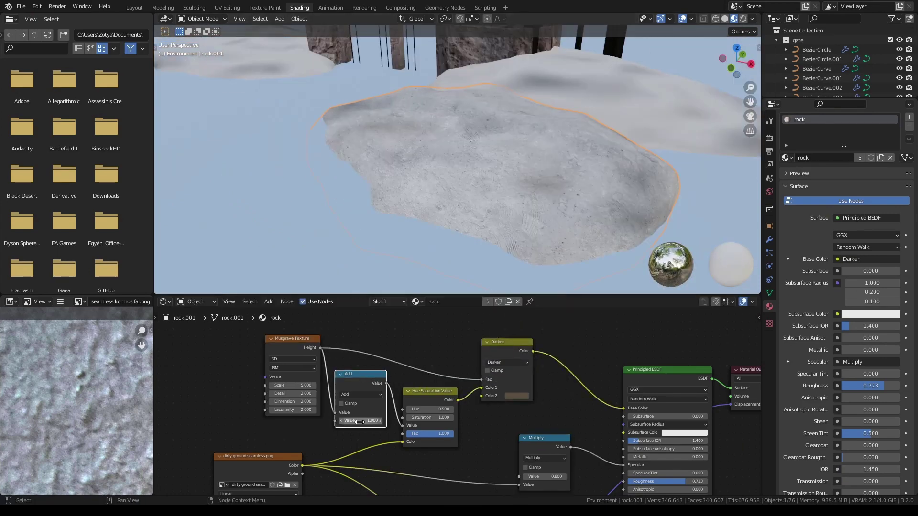
drag(426, 392, 423, 394)
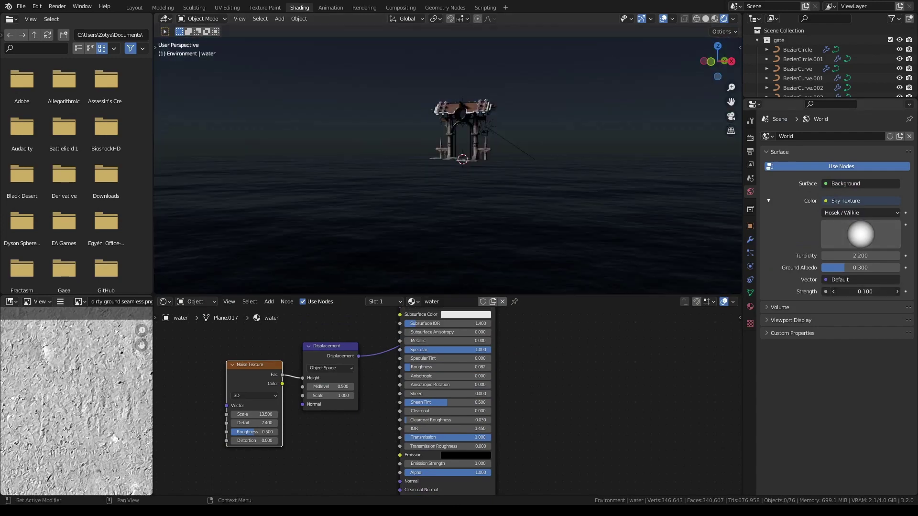
Try a Preetham sky with lower strength, then undo back to sky strength 0.200
middle_drag(559, 170, 559, 206)
click(860, 212)
click(860, 203)
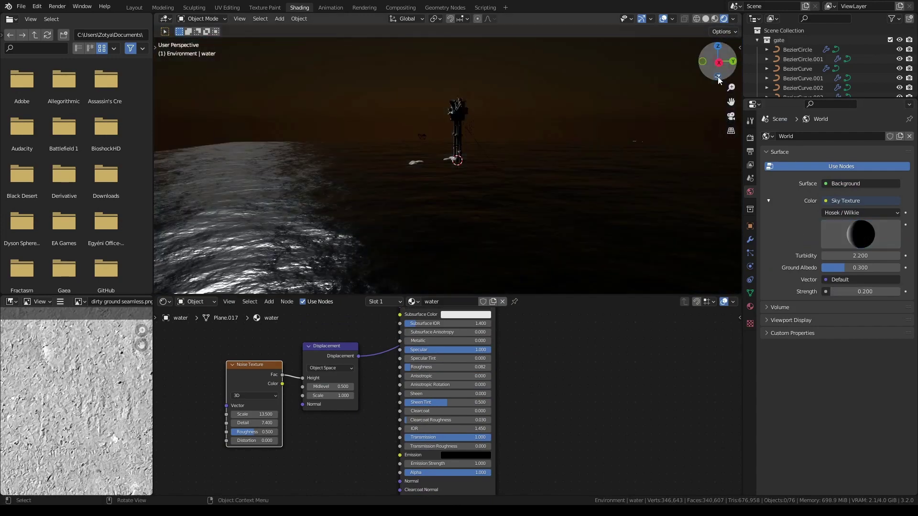
drag(865, 280, 846, 279)
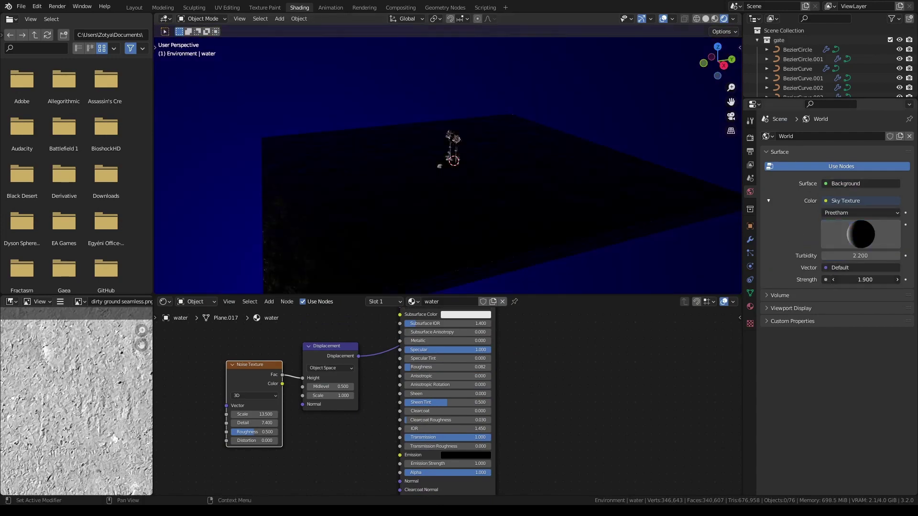
key(ctrl+z)
key(ctrl+z)
key(ctrl+z)
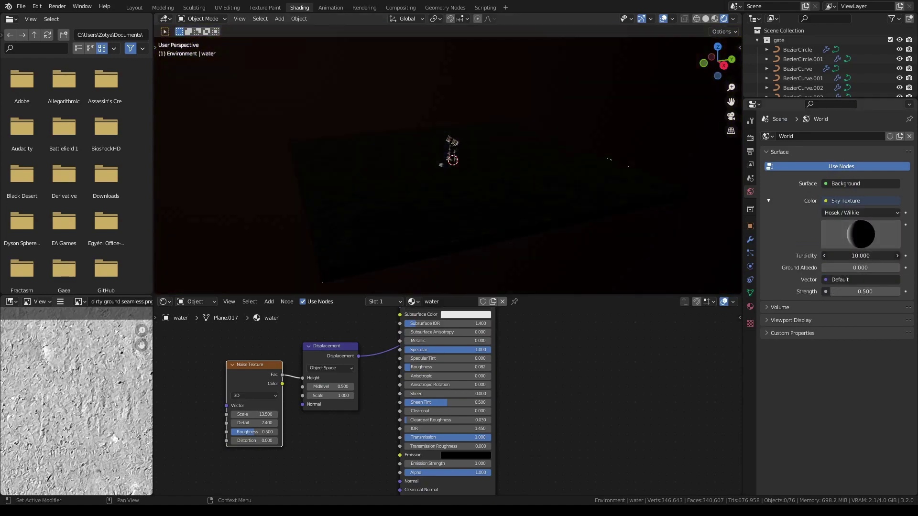
key(ctrl+z)
key(ctrl+z)
key(ctrl+z)
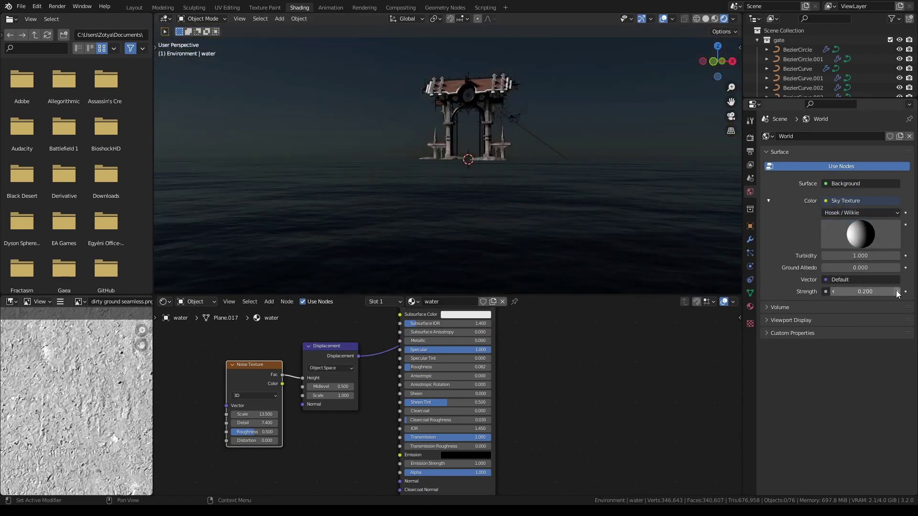
key(ctrl+z)
scroll(799, 58, down, 2)
Rotate the sun light and set its contact shadow thickness to 1 m
click(788, 49)
key(r)
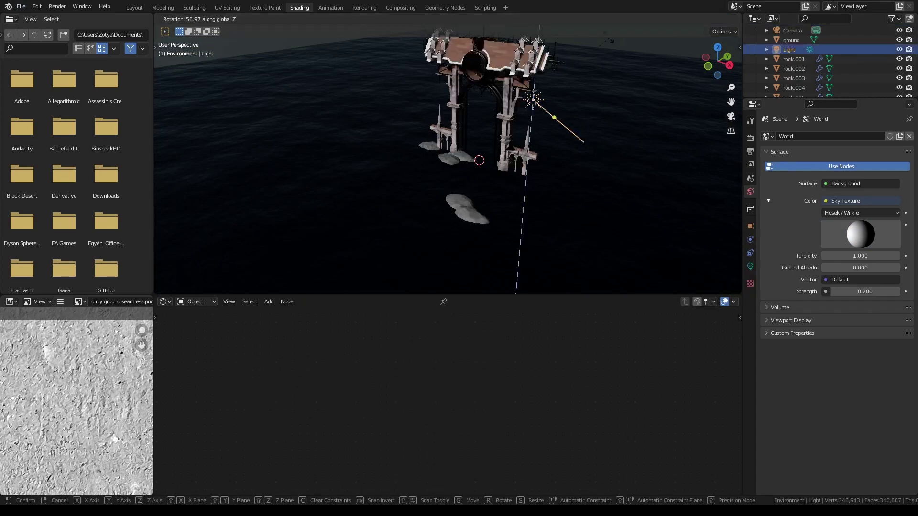
drag(716, 61, 721, 57)
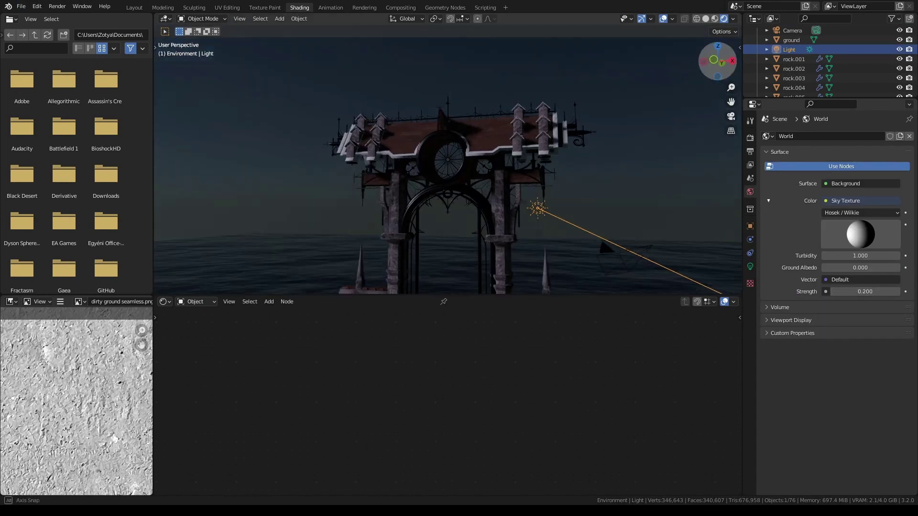
drag(717, 62, 501, 189)
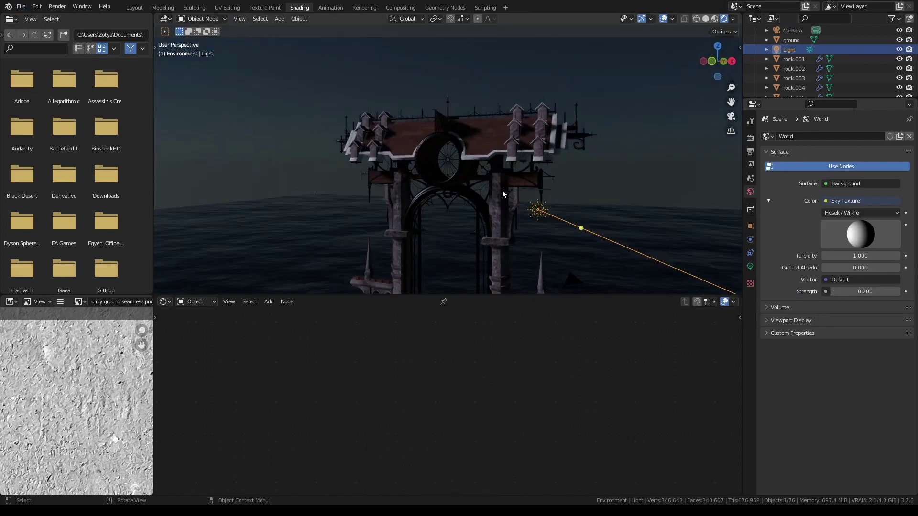
click(773, 269)
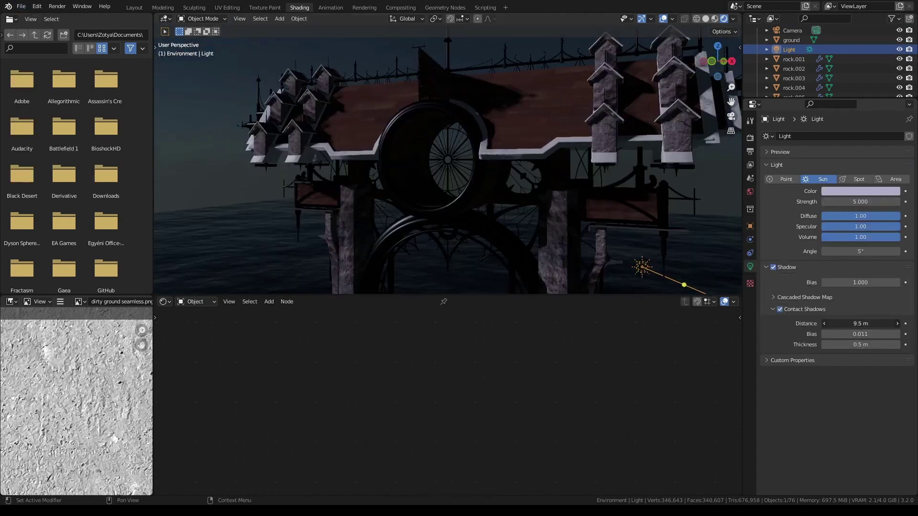
key(Return)
click(718, 64)
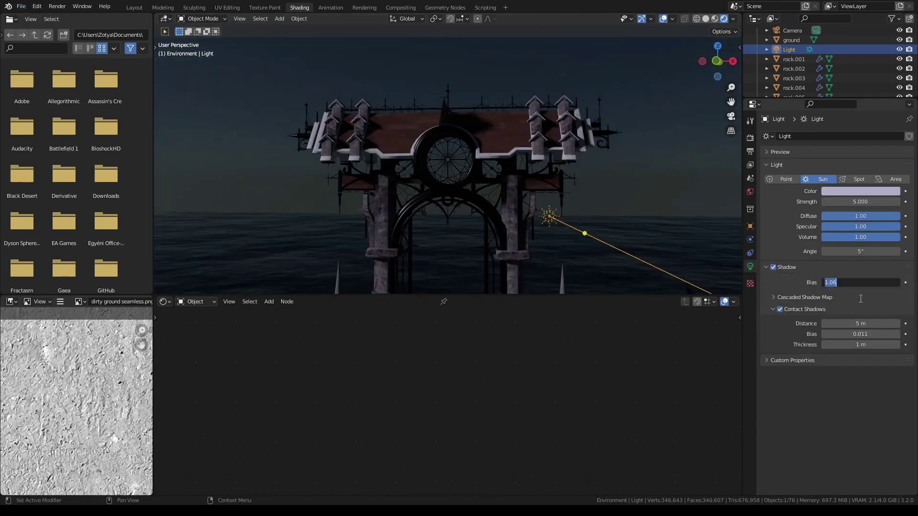
Enable Ambient Occlusion, Bloom and Screen Space Reflections in the Eevee render settings
click(750, 138)
scroll(544, 126, up, 6)
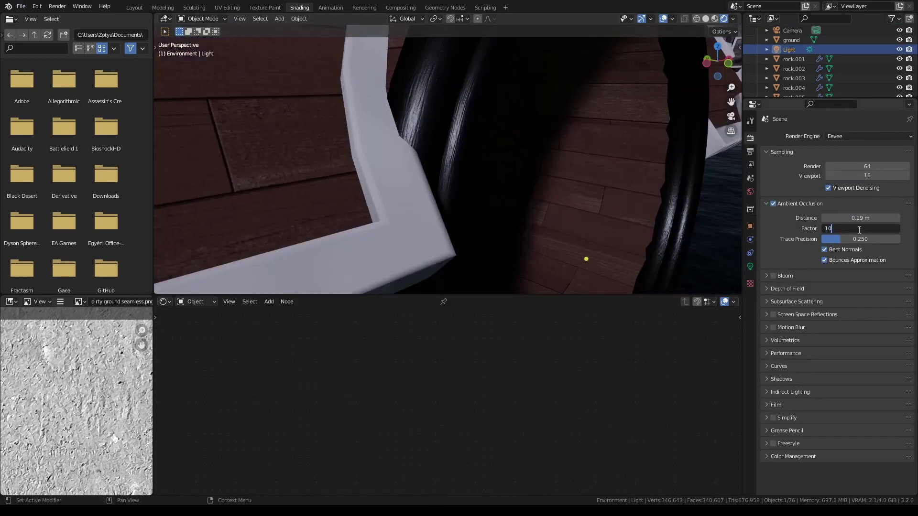
key(Return)
drag(855, 218, 814, 217)
click(773, 205)
ctrl+click(785, 275)
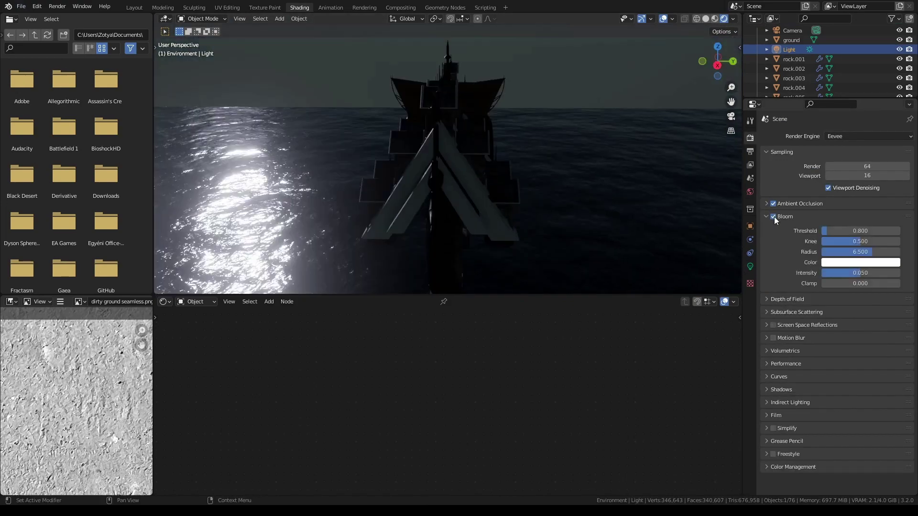
click(773, 216)
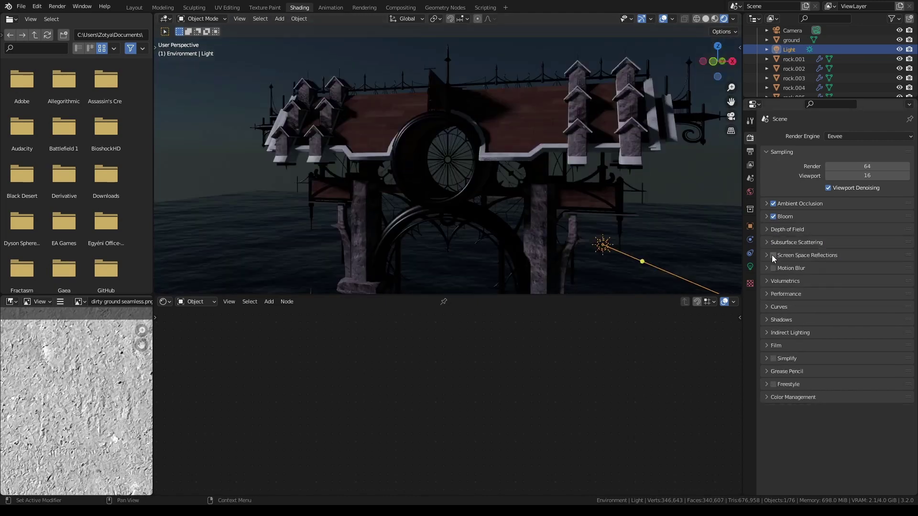
click(589, 205)
click(750, 307)
Give the water a 2 m refraction depth and set its blend mode to Opaque
drag(866, 423, 874, 424)
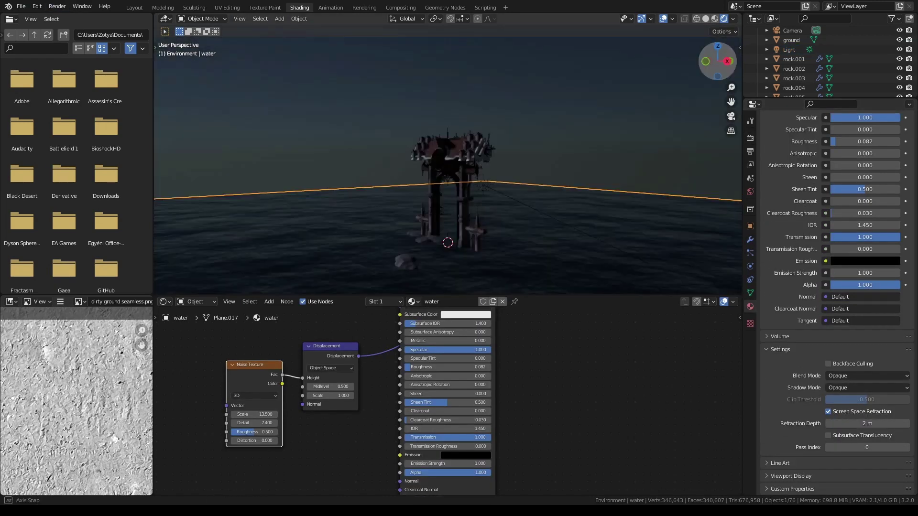
middle_drag(500, 182, 599, 130)
click(598, 130)
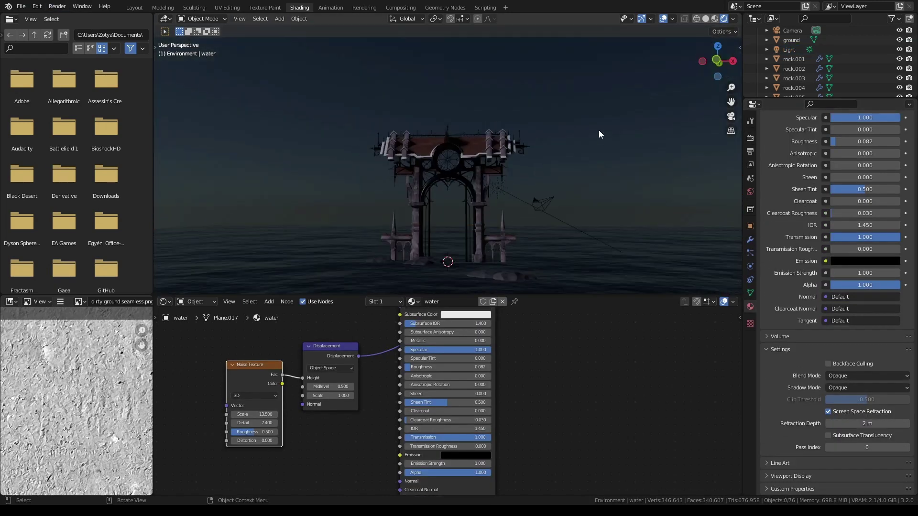
click(861, 386)
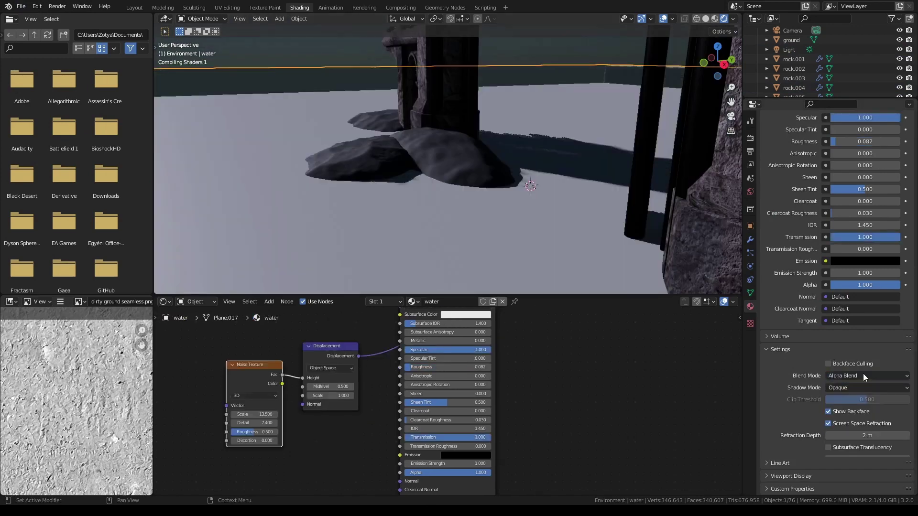
Set the Eevee shadow cube size to 512 px, save, and reset world strength to 1.000
middle_drag(525, 167, 643, 225)
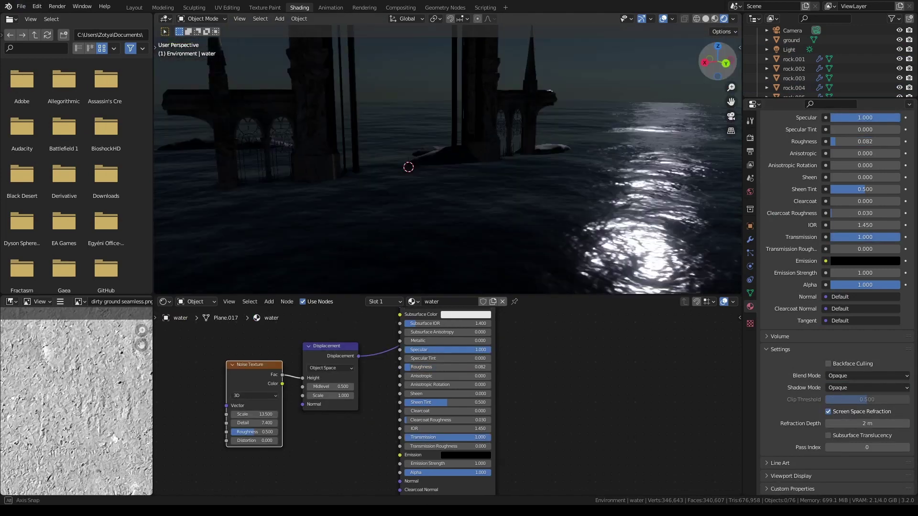
click(750, 138)
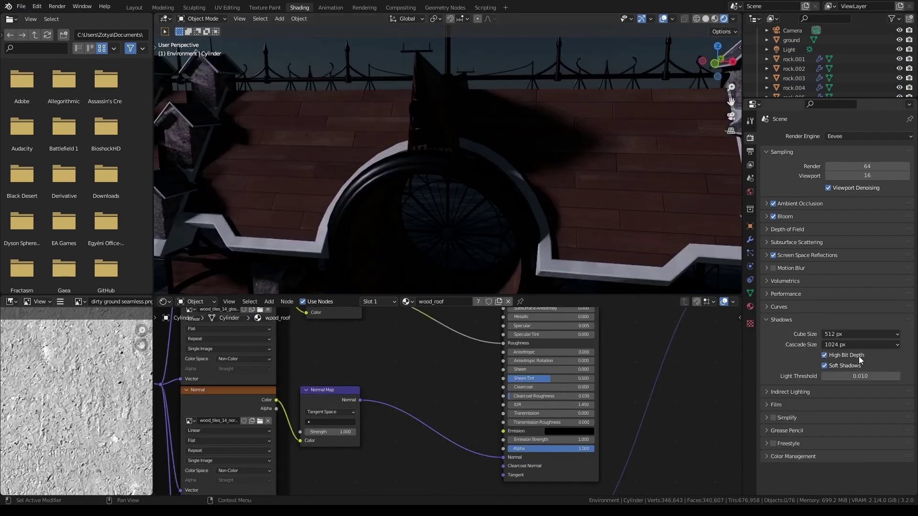
click(842, 372)
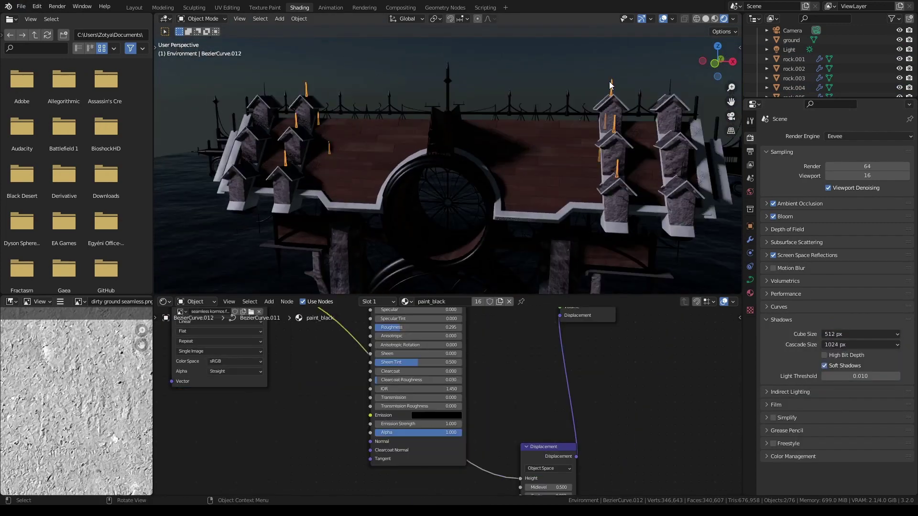
key(ctrl+s)
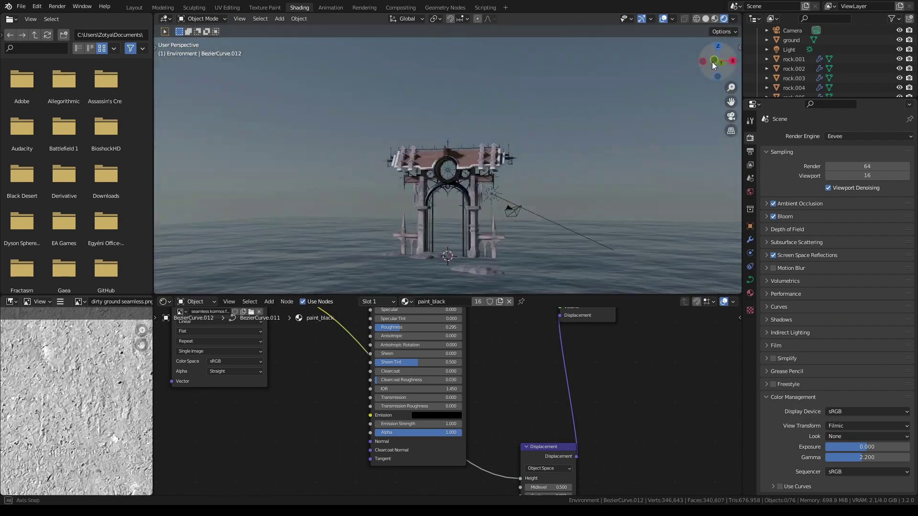
click(750, 192)
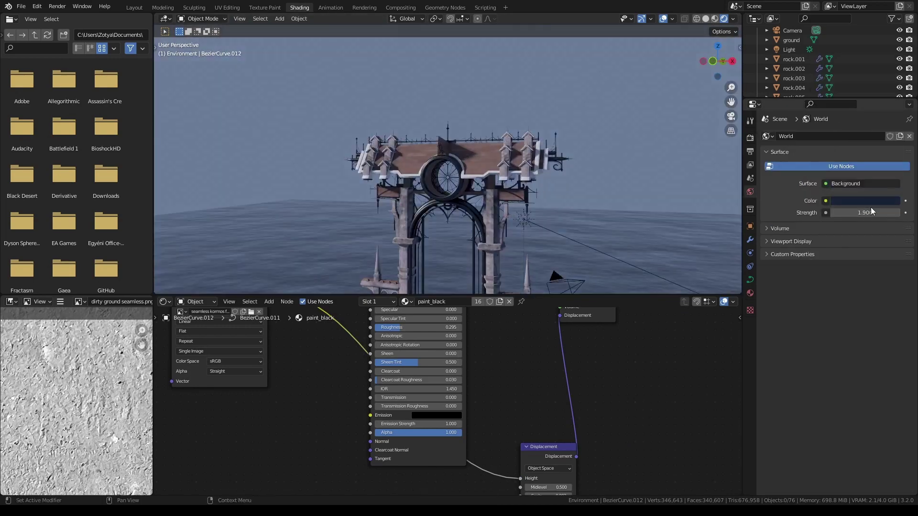
click(750, 191)
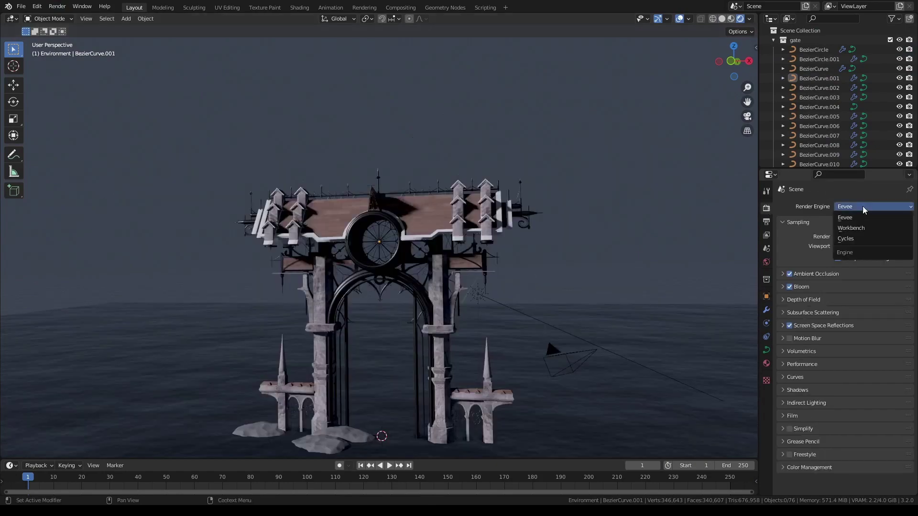
Switch to Cycles and light the world with a Sky Texture: sun elevation 19.6°, air density 0, strength about 4.1
click(855, 238)
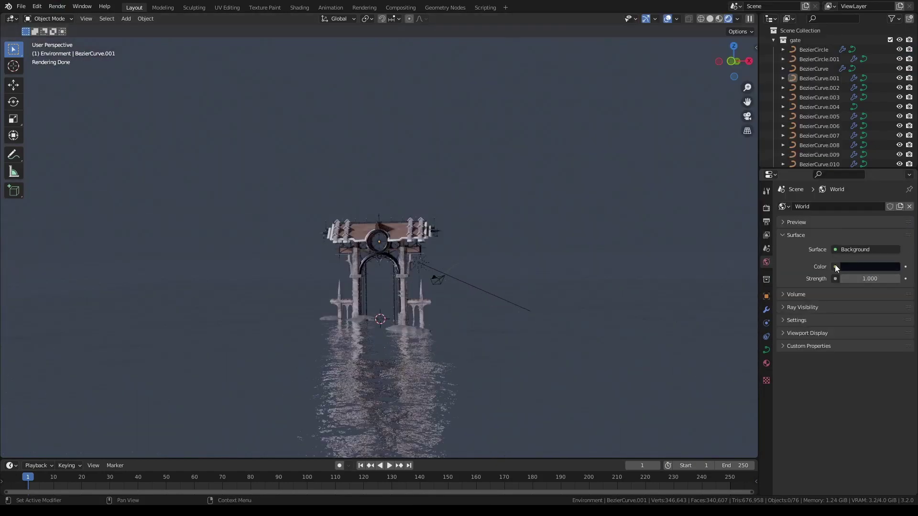
click(834, 266)
click(636, 278)
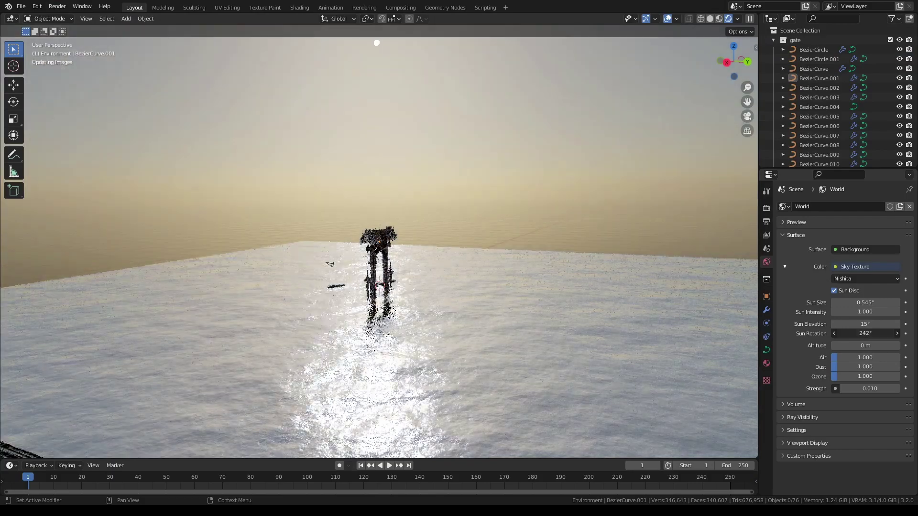
drag(865, 324, 841, 324)
drag(869, 388, 899, 388)
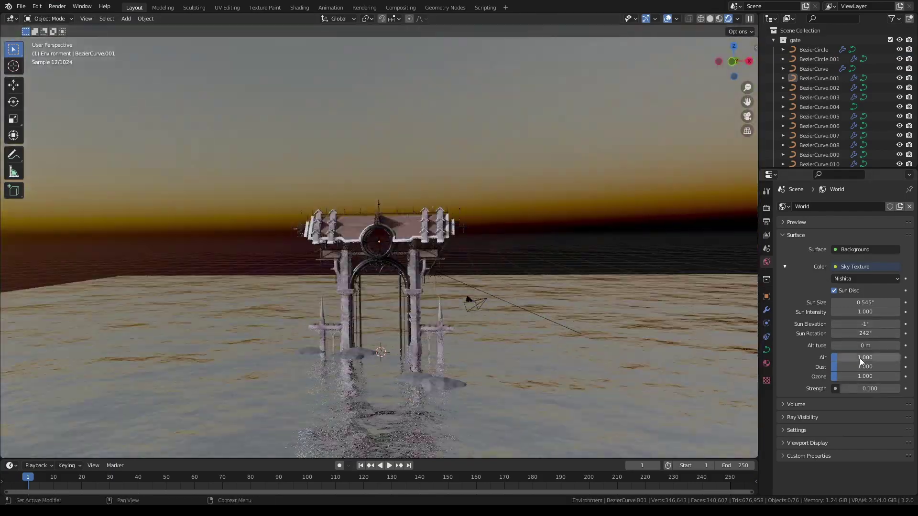
mouse_move(860, 358)
mouse_down()
mouse_move(831, 358)
mouse_move(856, 376)
mouse_up()
drag(856, 324, 879, 324)
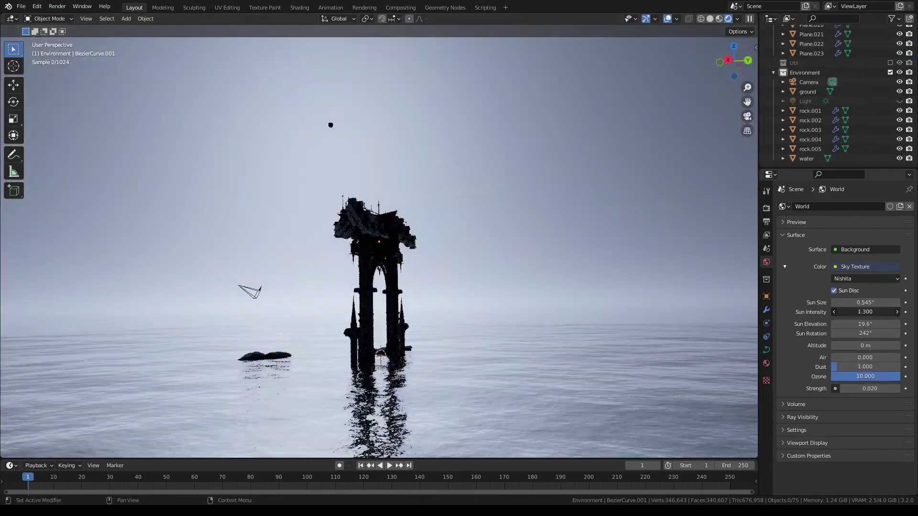
drag(860, 311, 898, 311)
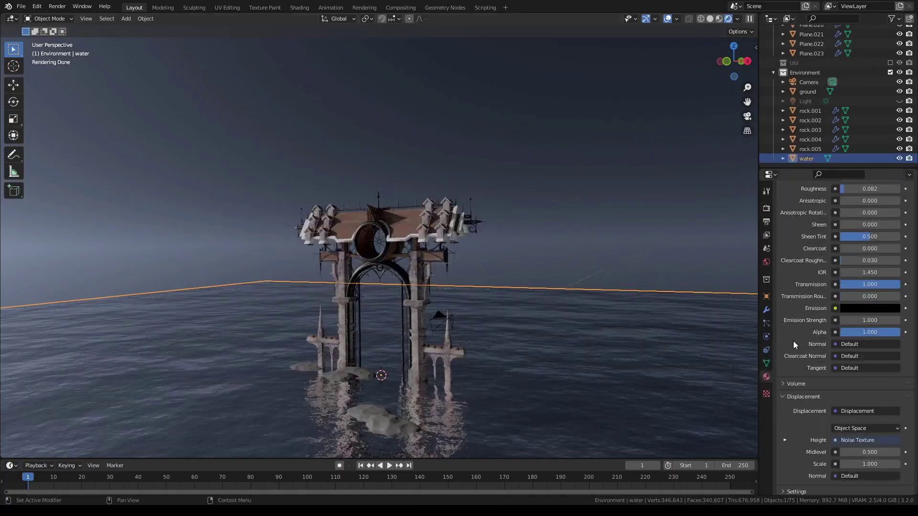
Set the water's displacement to Displacement and Bump, review Cycles render panels, and add a cube
click(857, 418)
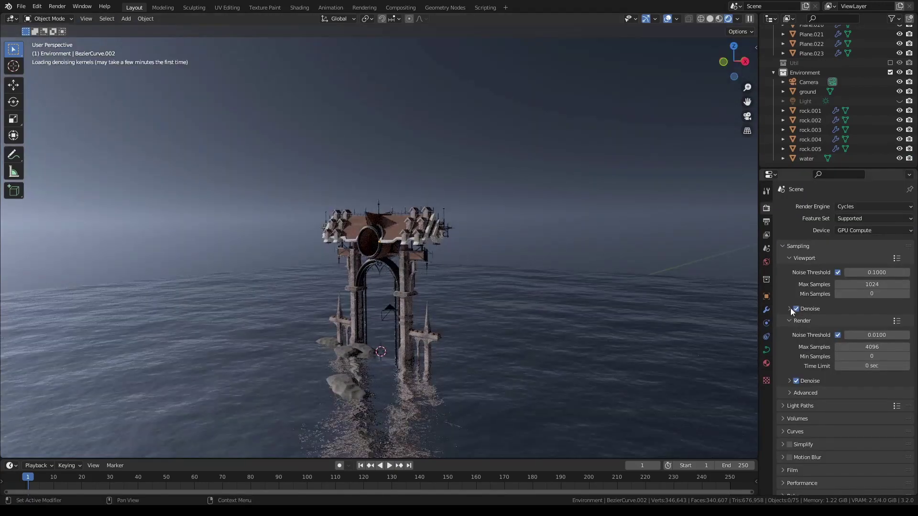
click(789, 308)
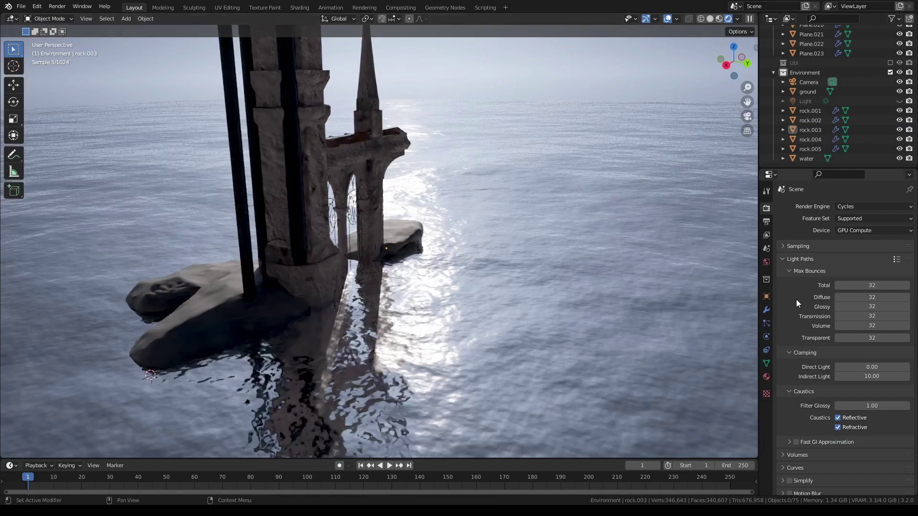
click(786, 259)
click(783, 284)
click(852, 299)
click(782, 284)
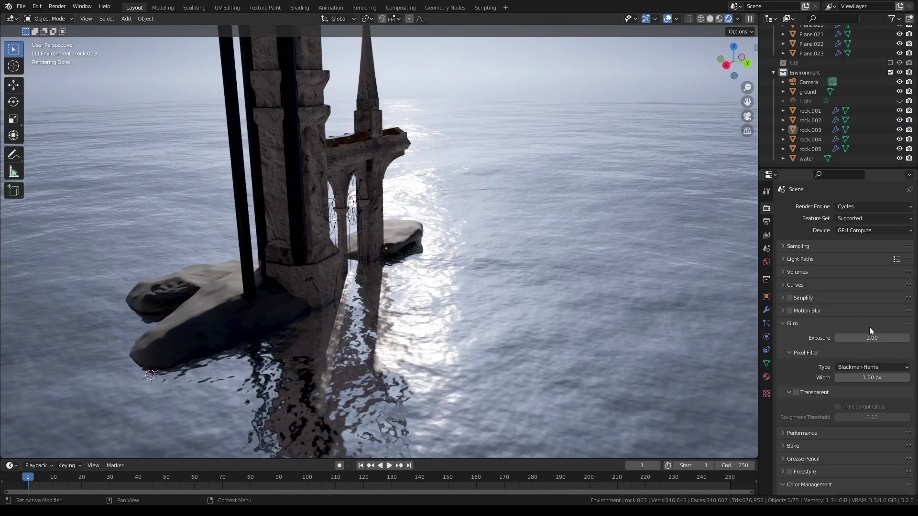
click(841, 336)
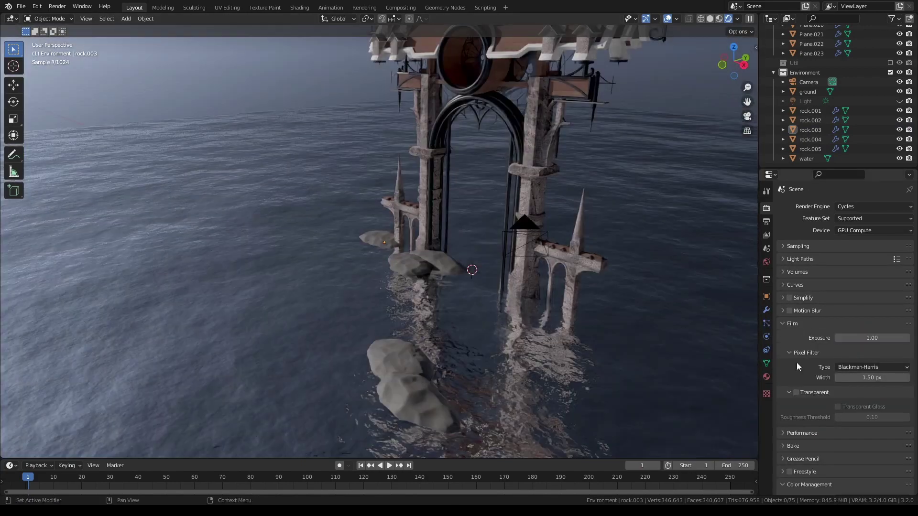
scroll(789, 311, down, 4)
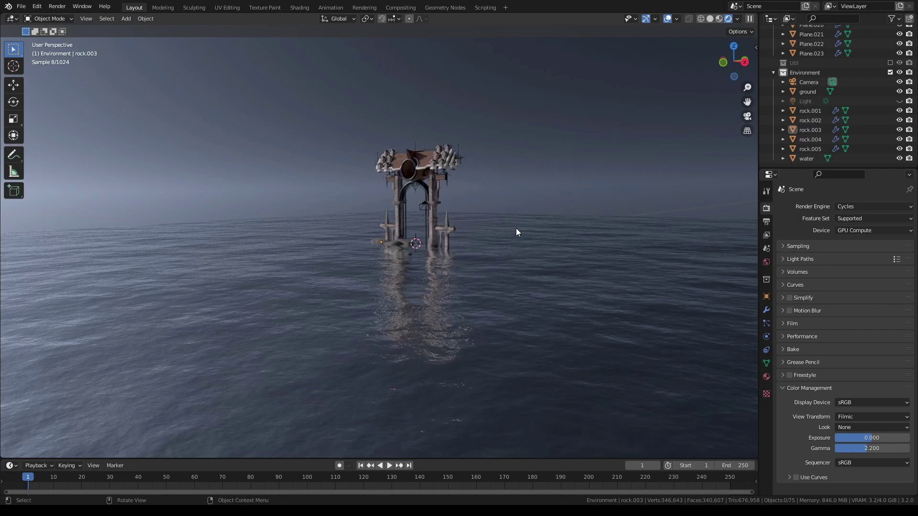
key(shift+a)
click(553, 217)
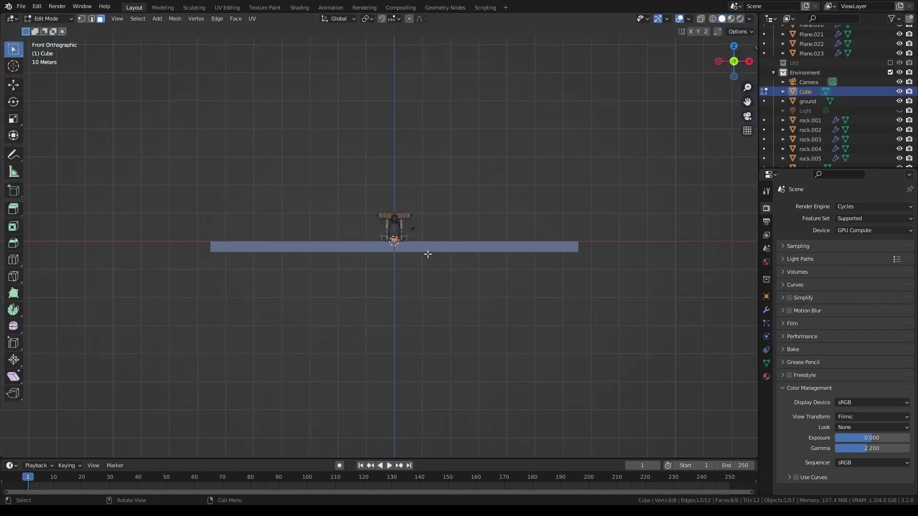
Move the slab vertically and make its material a Volume Scatter, viewed in rendered shading
key(g)
key(z)
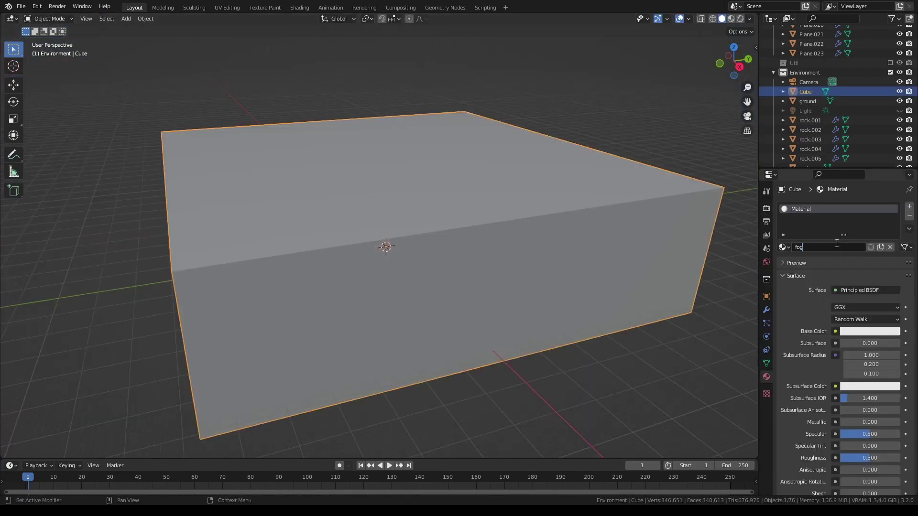
click(865, 303)
click(843, 291)
click(740, 18)
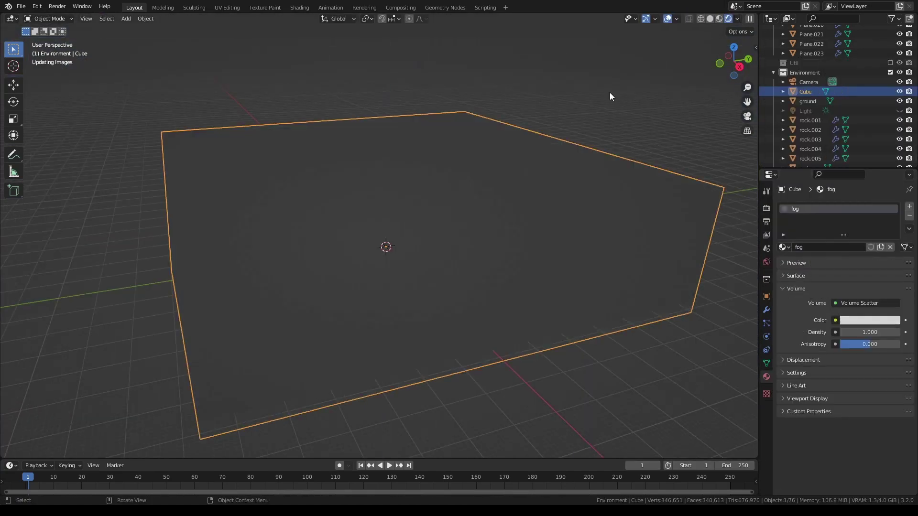
Set the fog colour to black, density to 0.100 and anisotropy to about -0.5
click(860, 320)
drag(892, 193, 892, 253)
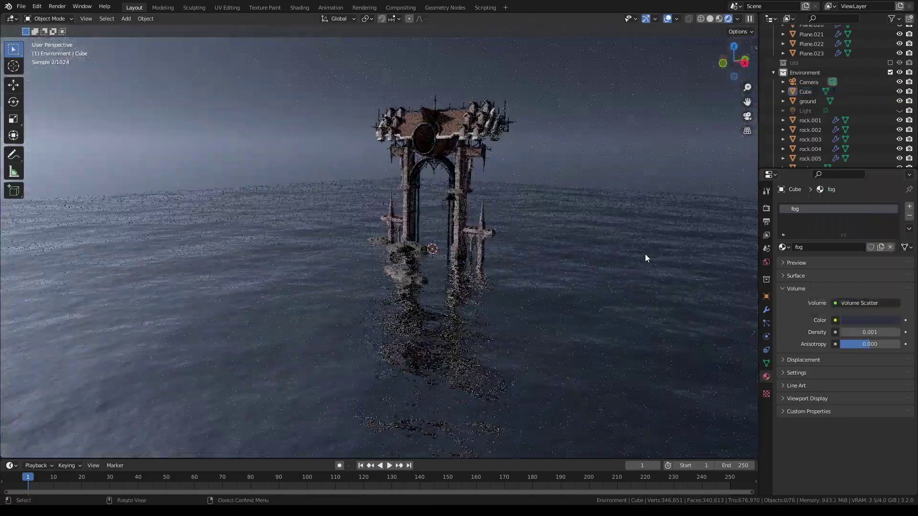
double_click(869, 333)
text(0.1)
key(Return)
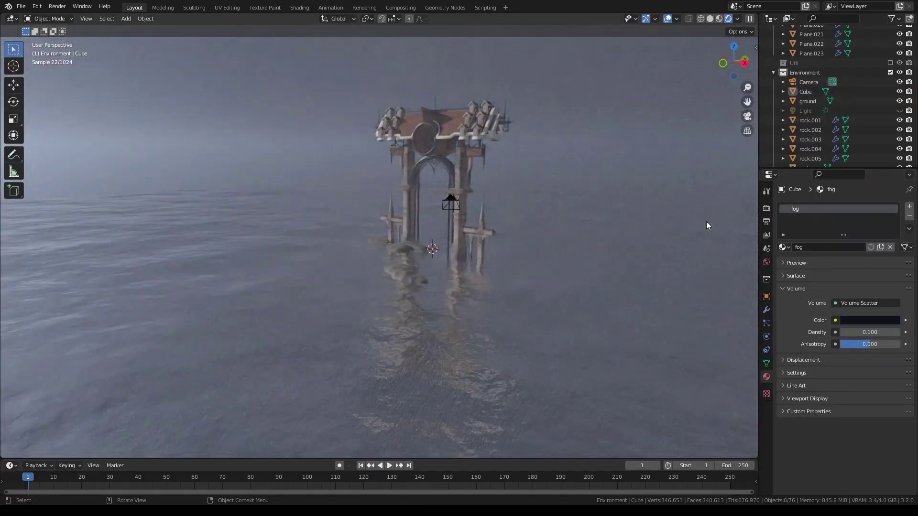
scroll(706, 221, down, 5)
click(528, 189)
drag(869, 344, 867, 343)
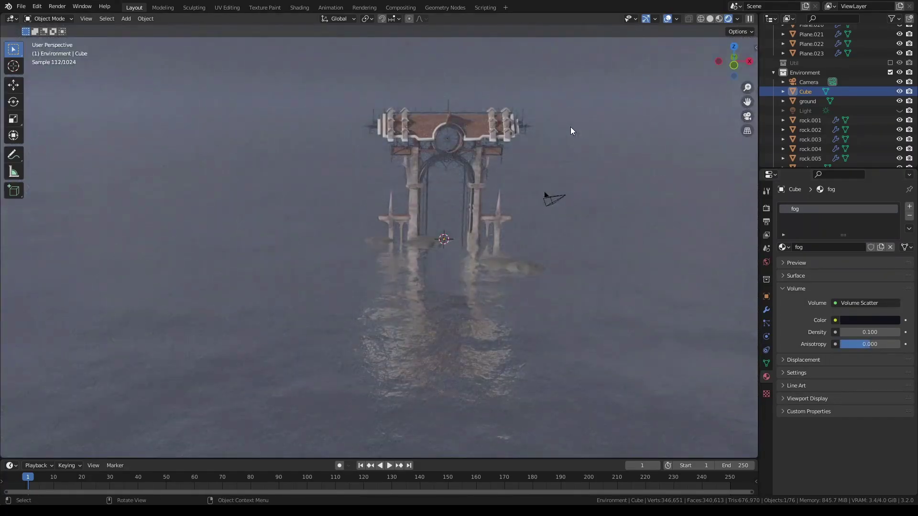
Change the camera's focal length and move it along Y closer to the arch
click(548, 194)
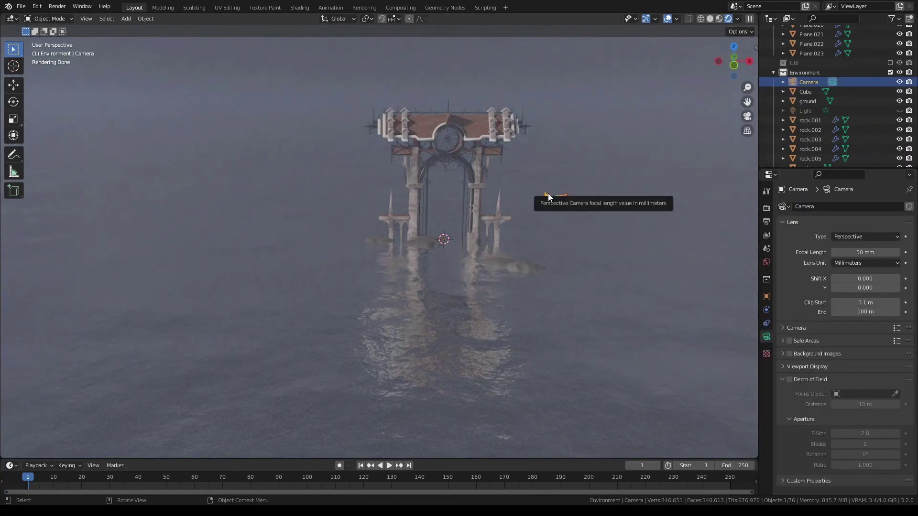
click(766, 262)
click(899, 111)
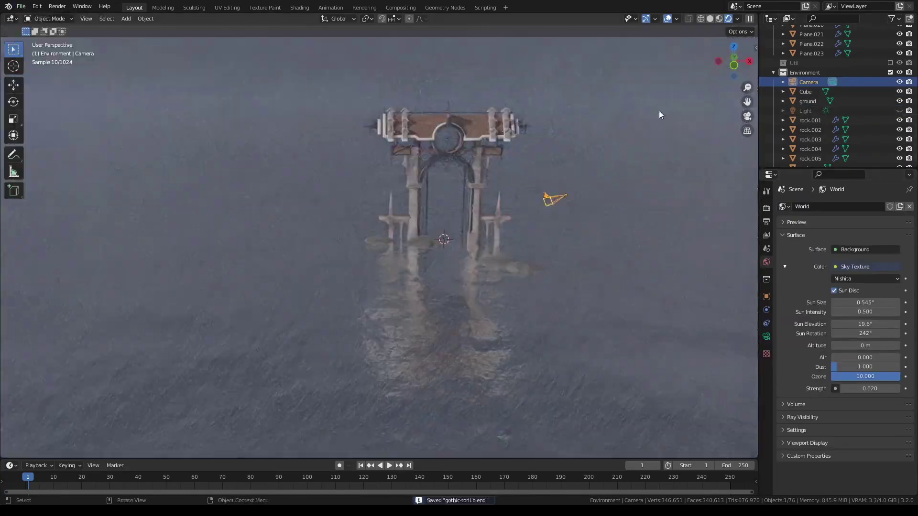
key(F3)
text(camera t)
key(Return)
click(767, 337)
double_click(864, 253)
key(g)
key(y)
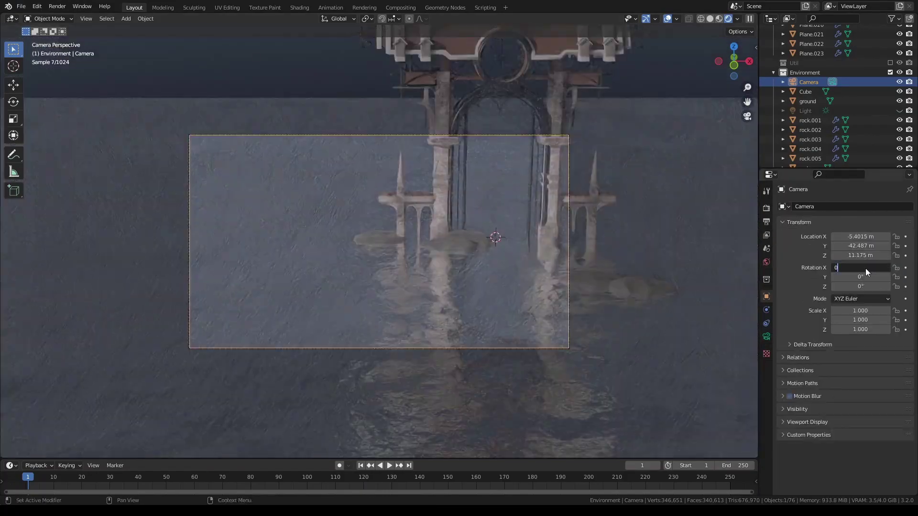
text(90)
click(797, 331)
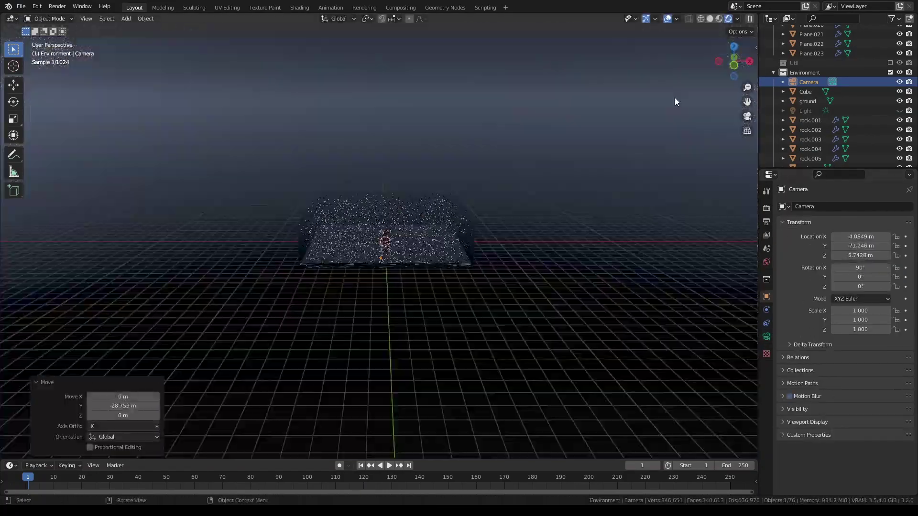
Enable camera depth of field focused on BezierCurve.001 and nudge the camera to reframe the gate
click(583, 157)
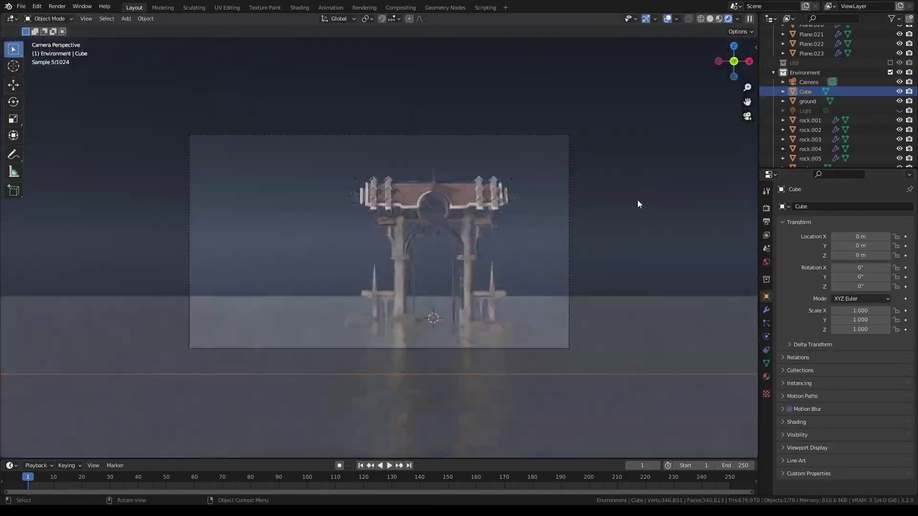
click(804, 82)
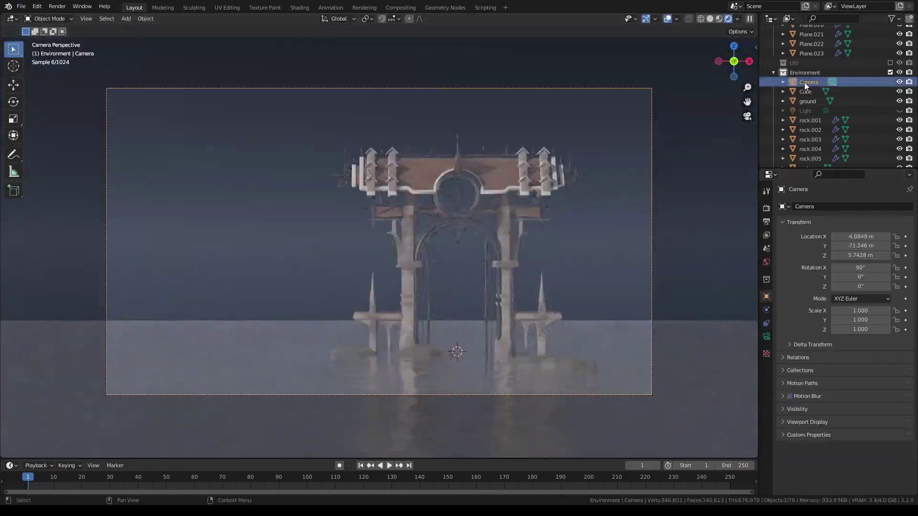
click(766, 336)
click(782, 341)
click(788, 367)
scroll(789, 382, down, 4)
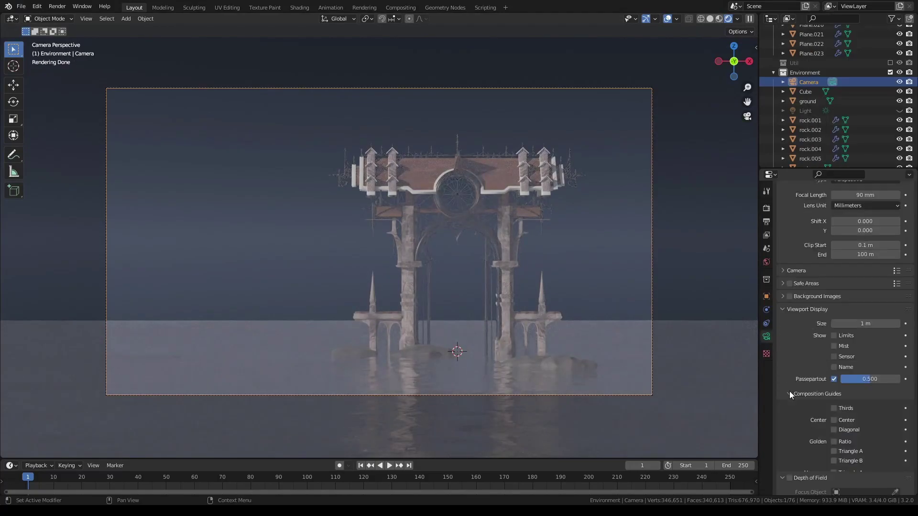
key(g)
click(606, 295)
click(789, 387)
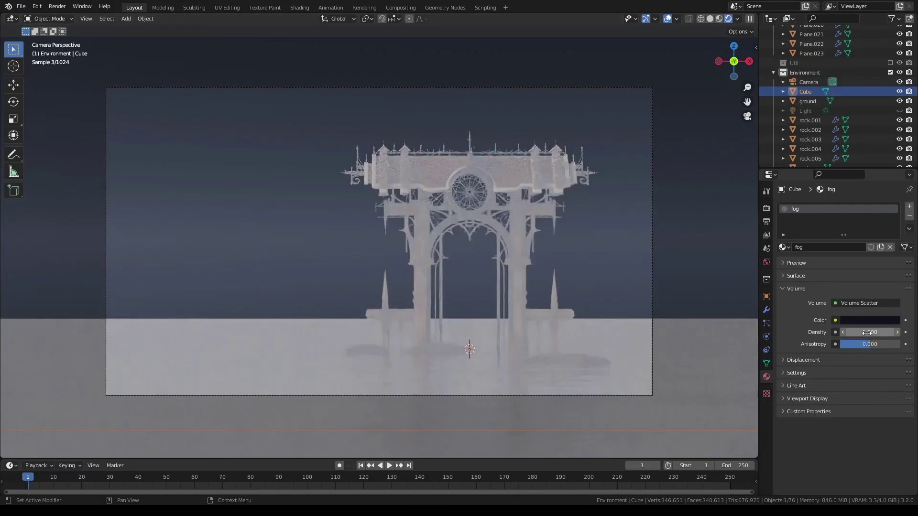
click(860, 402)
scroll(835, 360, up, 5)
click(788, 366)
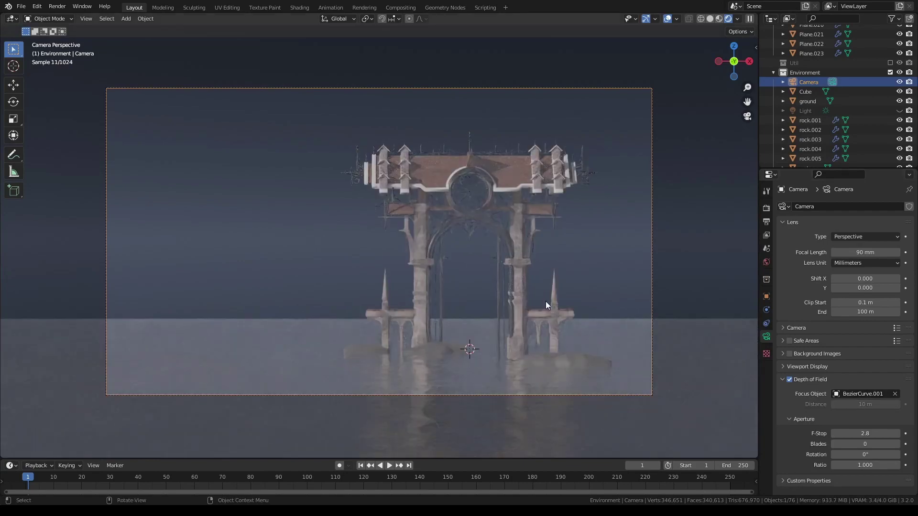
click(782, 379)
Extend the camera clip end to 160 m and lower the world sky strength
drag(865, 312, 884, 311)
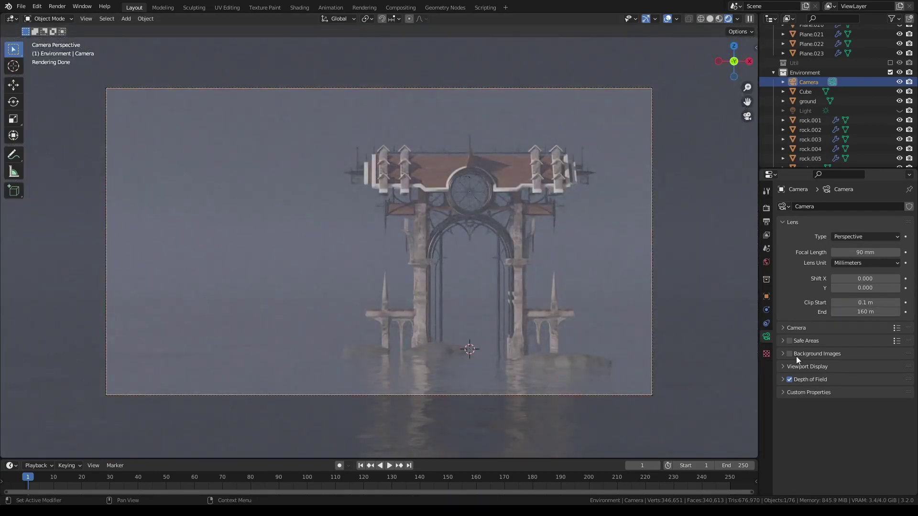
click(766, 262)
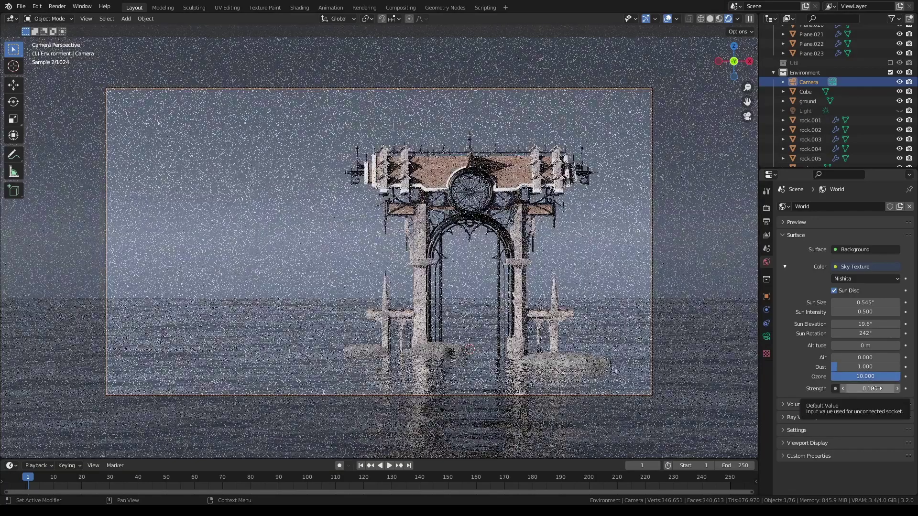
drag(874, 388, 871, 388)
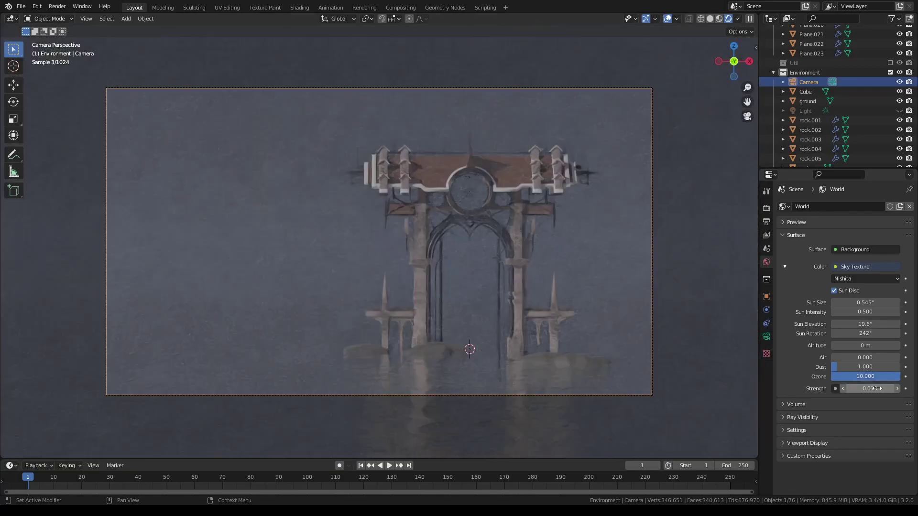
click(873, 387)
key(Return)
Make the sun light a saturated blue with shadow caustics enabled, then save the file
click(899, 111)
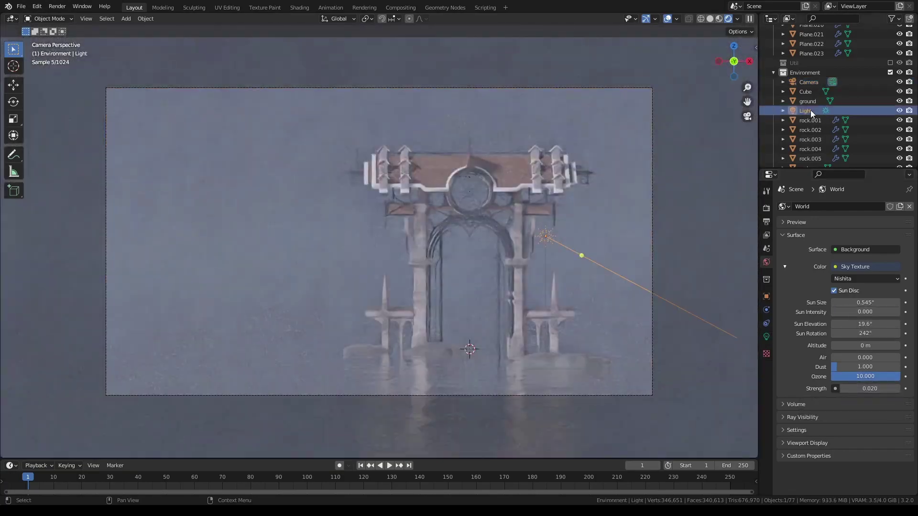
click(805, 111)
click(865, 261)
click(859, 160)
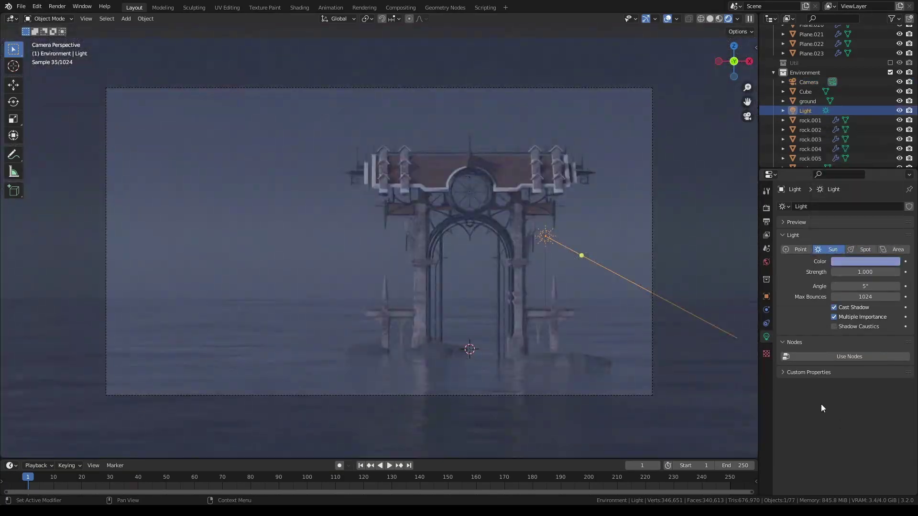
click(834, 326)
key(ctrl+s)
Review the render settings, the water material and the fog cube's volume
click(766, 208)
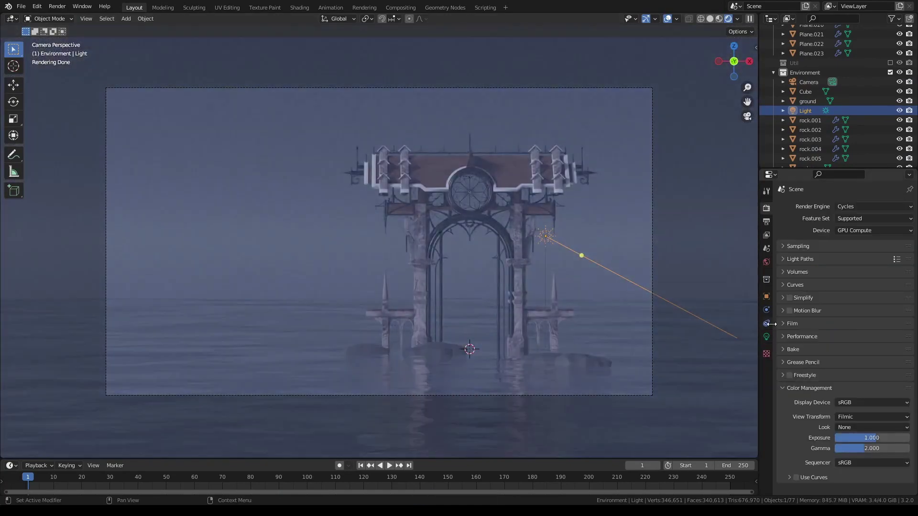
click(766, 336)
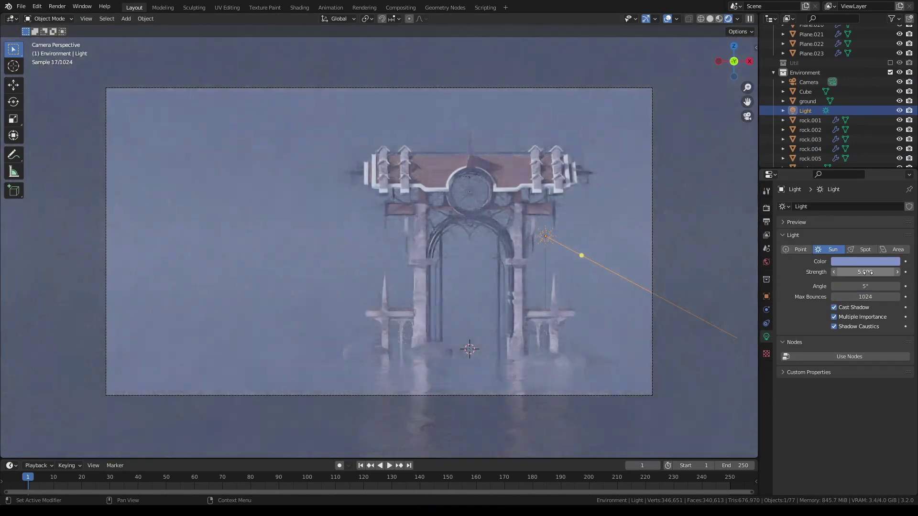
click(736, 344)
click(766, 377)
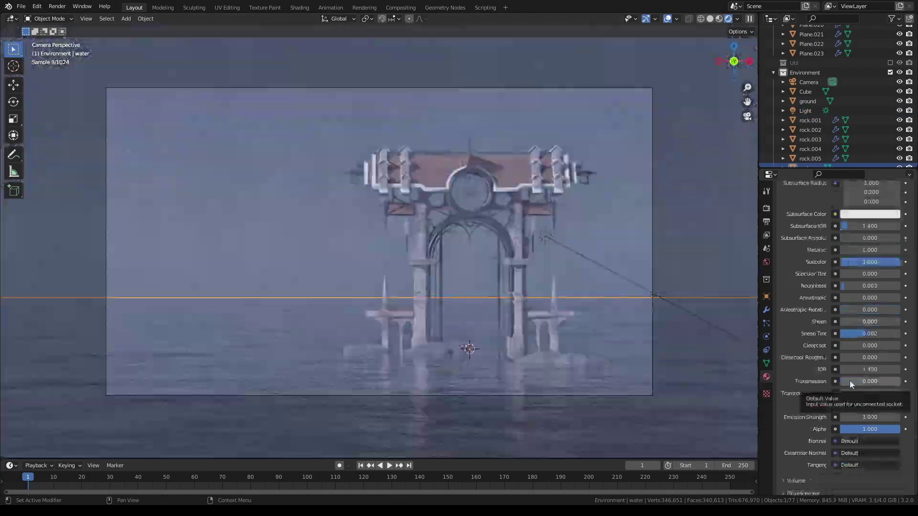
scroll(849, 380, down, 3)
click(694, 252)
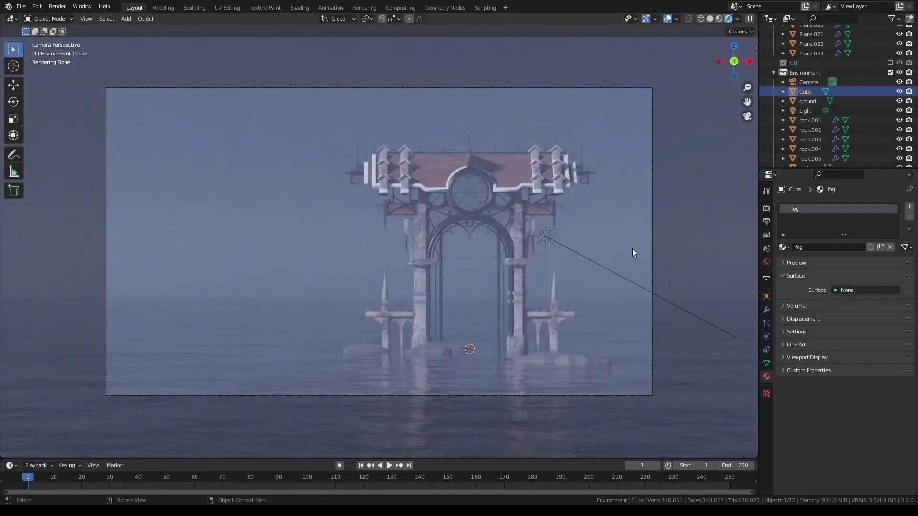
scroll(520, 150, up, 5)
scroll(520, 151, down, 5)
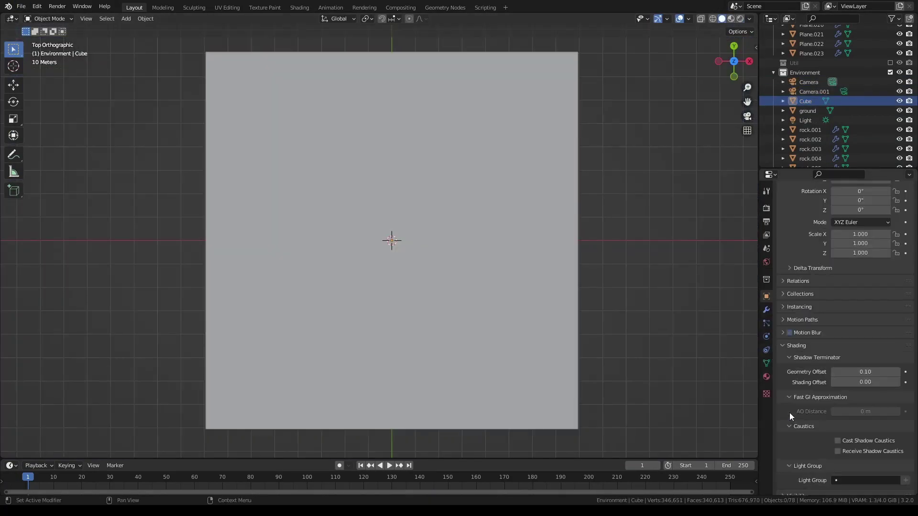
Set the fog Cube to display as wireframe
click(767, 362)
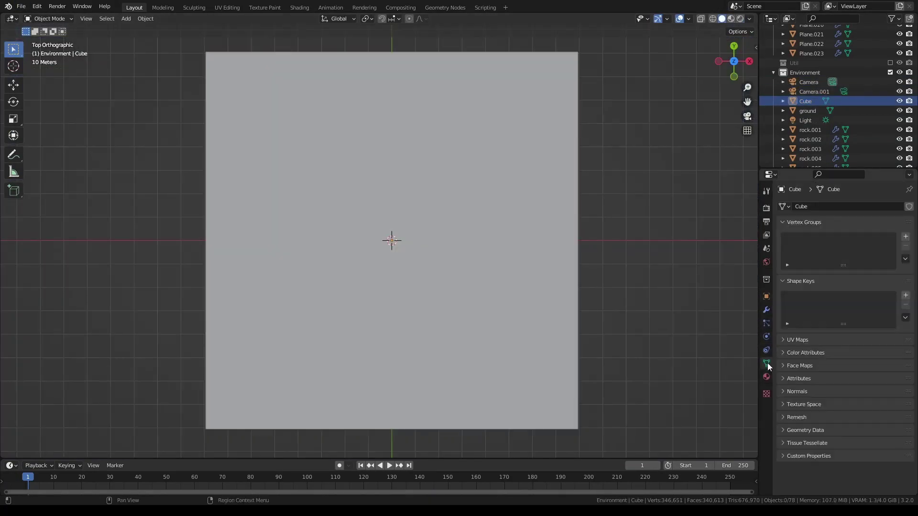
click(766, 296)
middle_drag(526, 286, 582, 293)
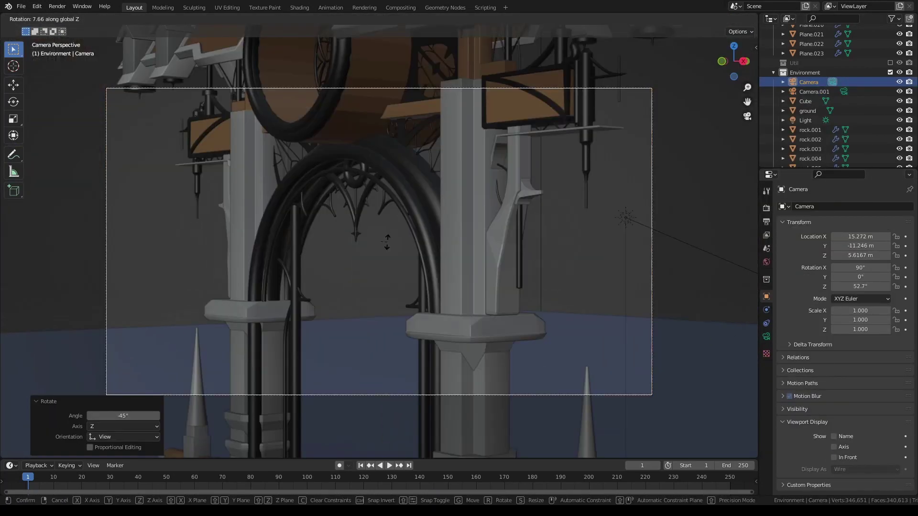
Reposition the camera: rotate 7.66°, shift it sideways, then rotate -7.41° about Z
click(387, 241)
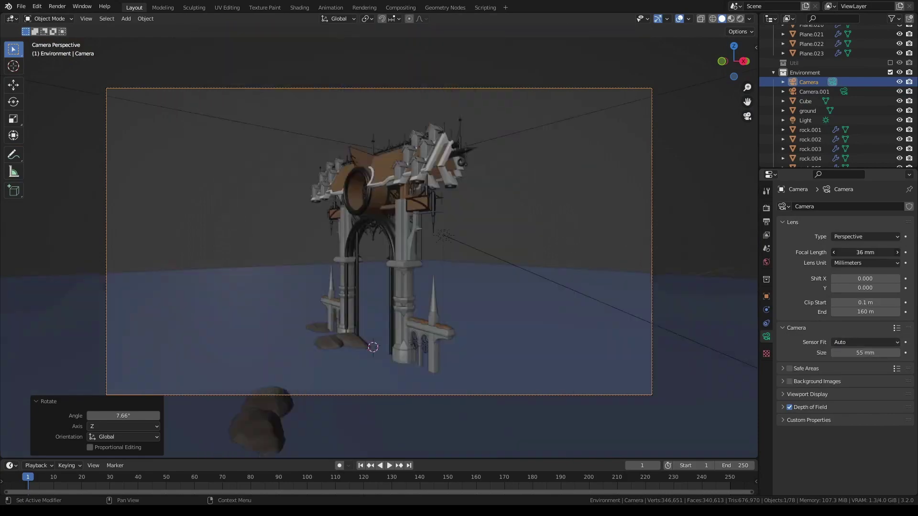
click(766, 337)
key(g)
click(336, 360)
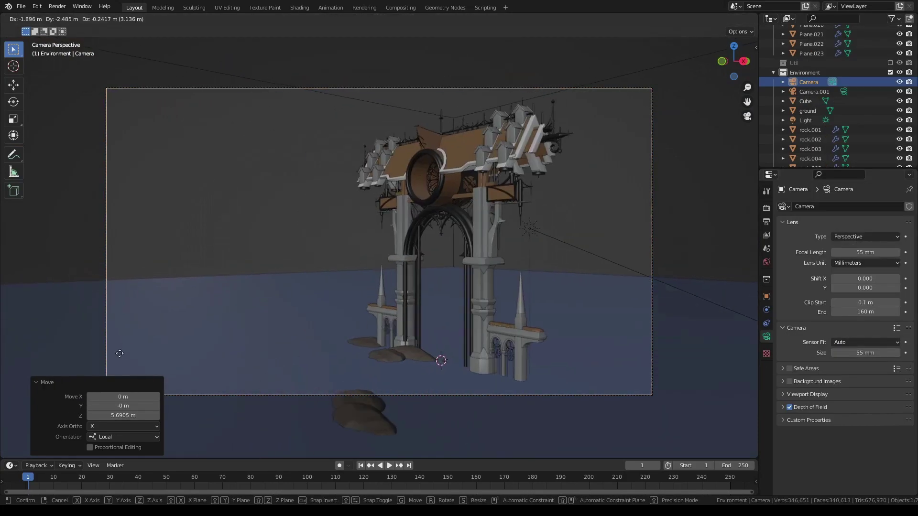
key(r)
key(z)
click(611, 149)
key(z)
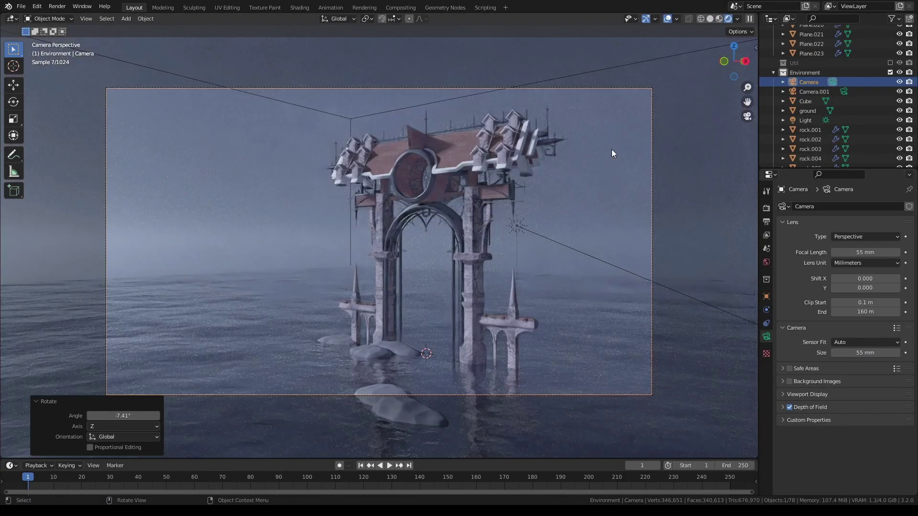
Show the fog cube as wire again and set up a new camera pulled back to Y -8 m
click(807, 407)
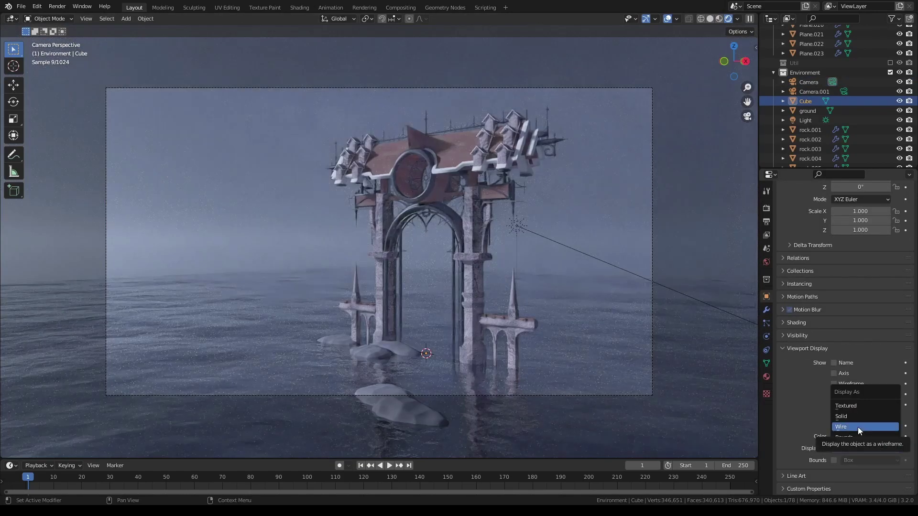
click(814, 91)
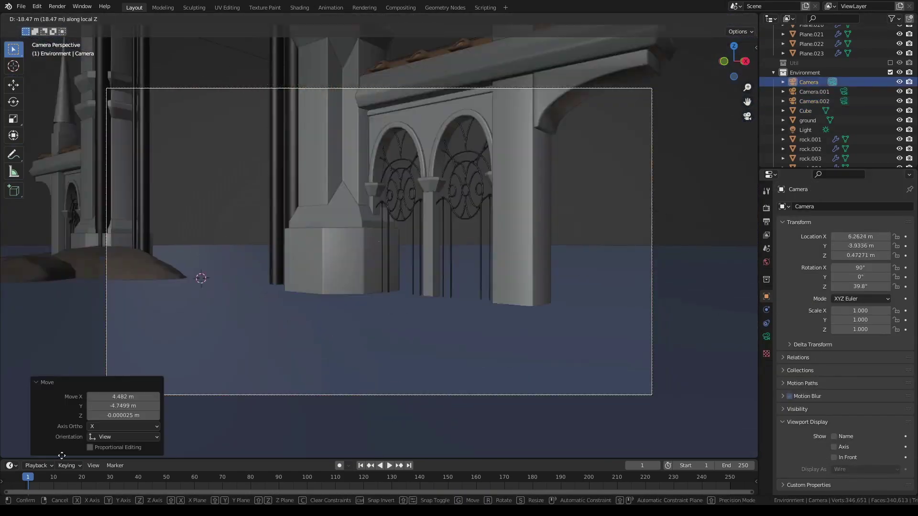
key(g)
key(Return)
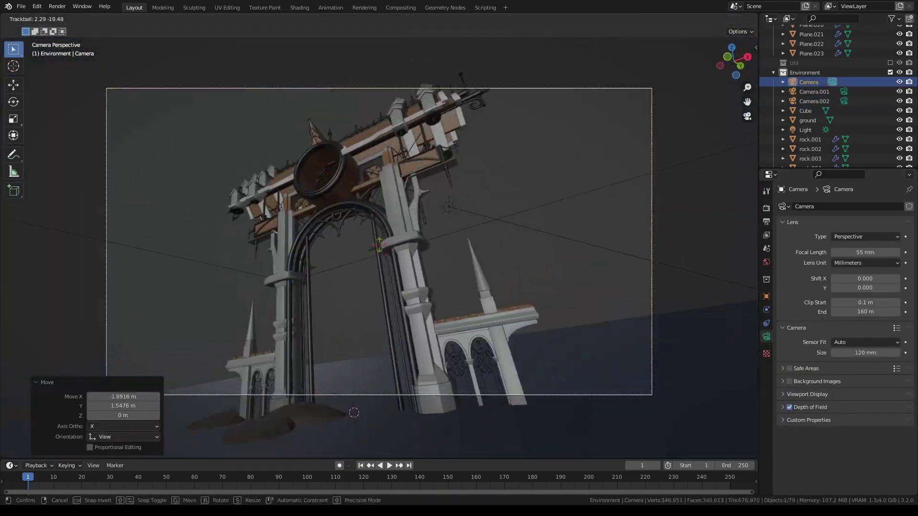
key(g)
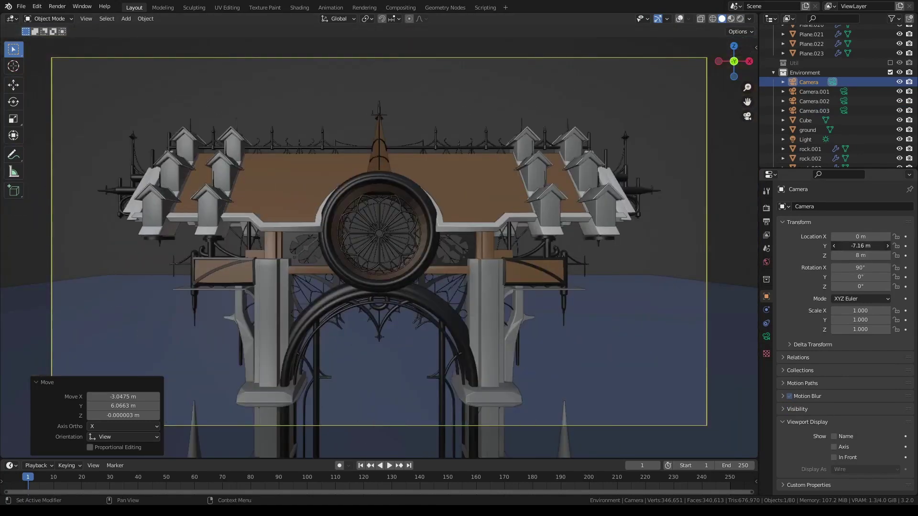
drag(860, 245, 812, 246)
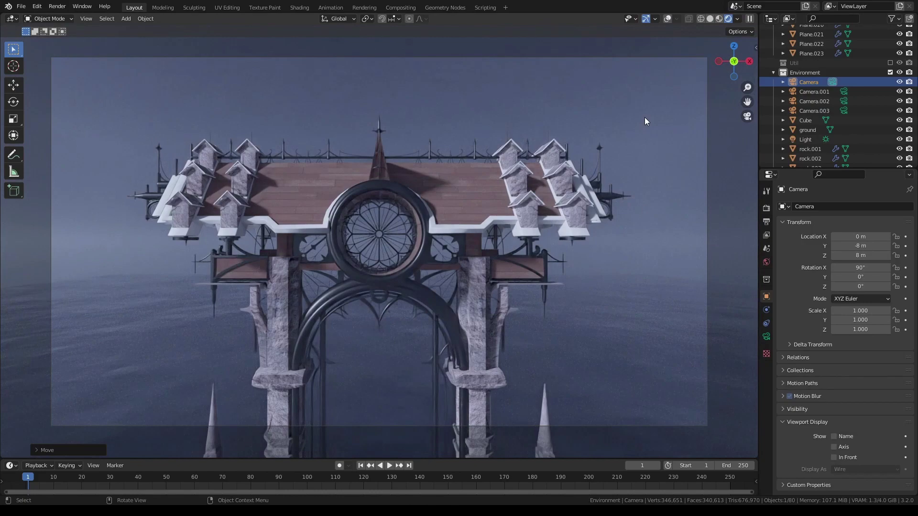
Duplicate the camera twice: a tilted view of the gate and a low shot near its base
key(shift+d)
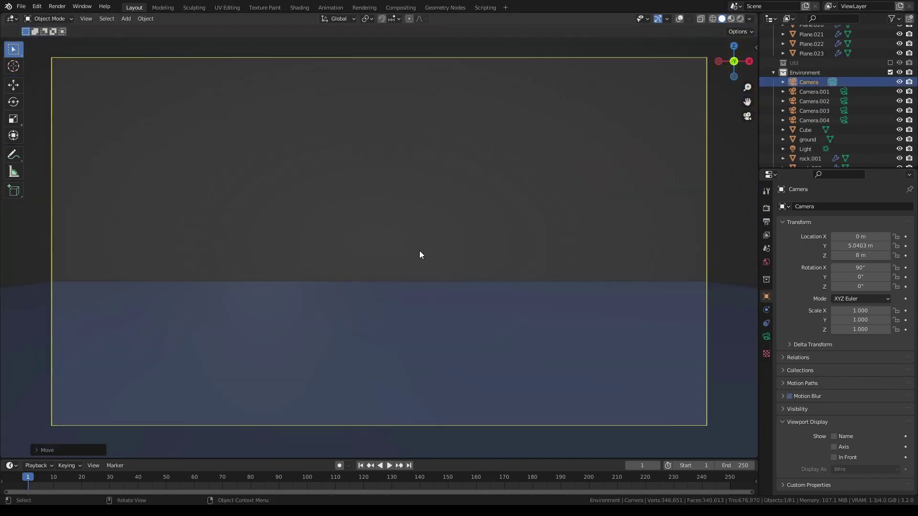
mouse_move(420, 255)
middle_down()
mouse_move(617, 222)
mouse_move(530, 254)
mouse_move(564, 234)
middle_up()
click(738, 18)
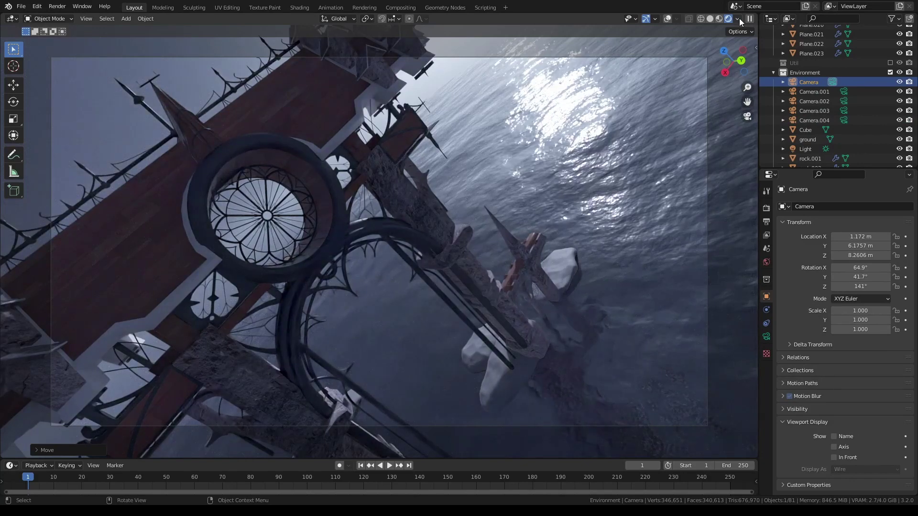
key(shift+d)
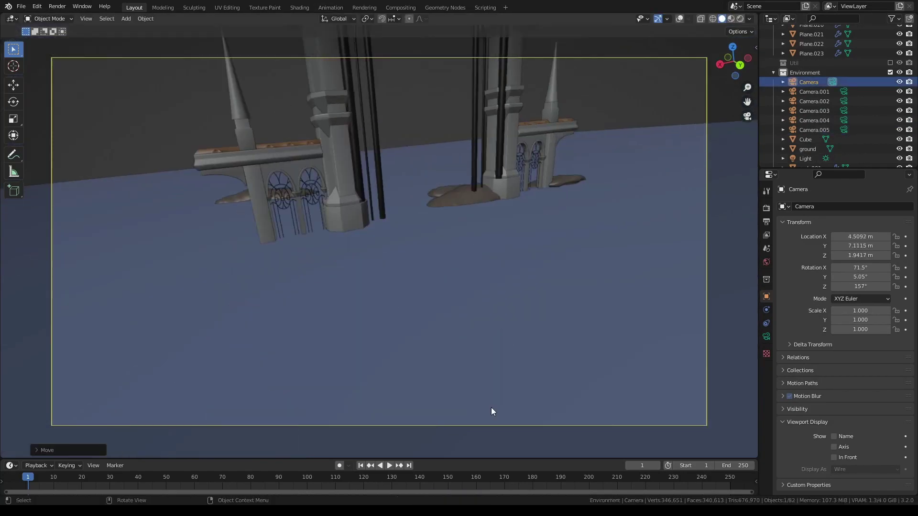
mouse_move(491, 407)
middle_down()
mouse_move(503, 262)
mouse_move(555, 176)
mouse_move(481, 229)
middle_up()
key(r)
key(x)
key(x)
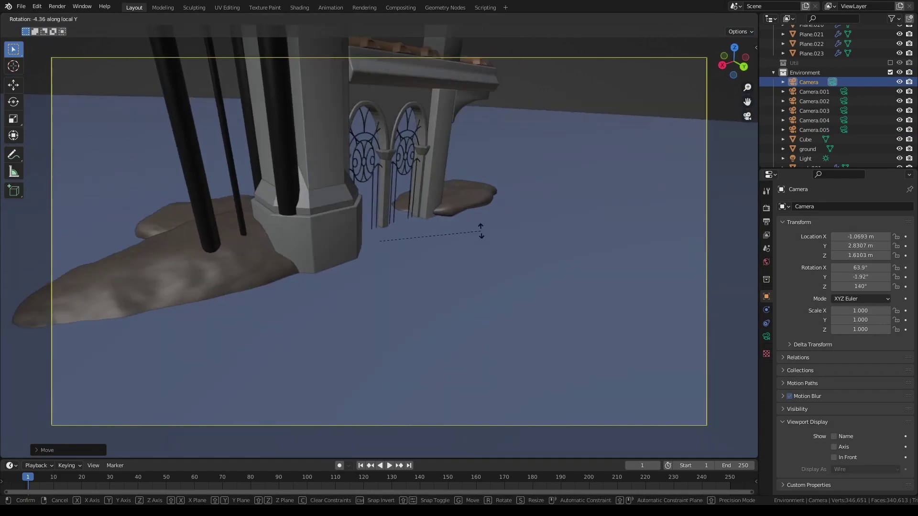
click(481, 252)
click(728, 18)
Set the camera's depth of field focus object to rock.003
click(422, 251)
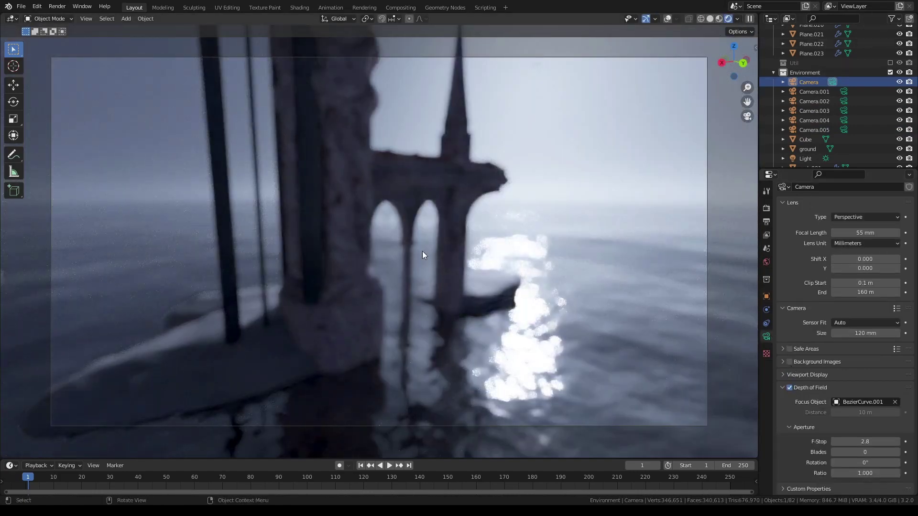
click(807, 114)
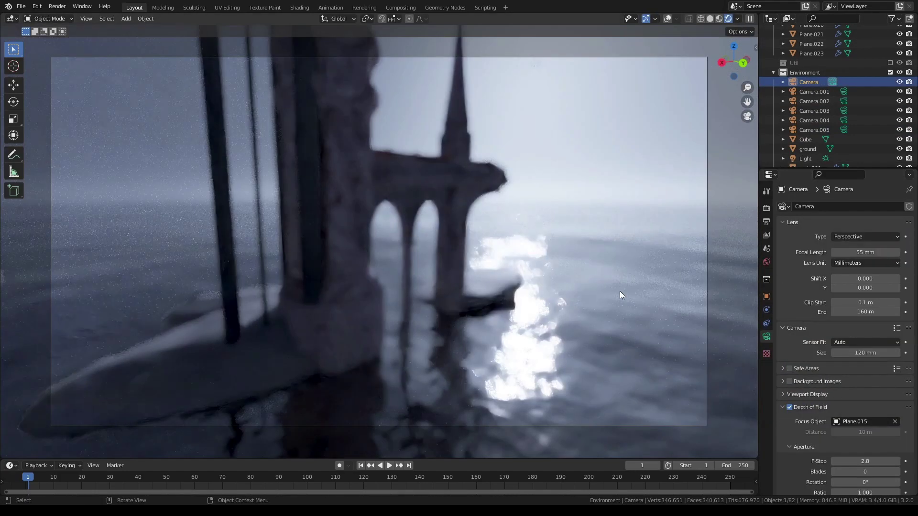
key(z)
click(479, 281)
click(808, 81)
key(alt+z)
click(728, 18)
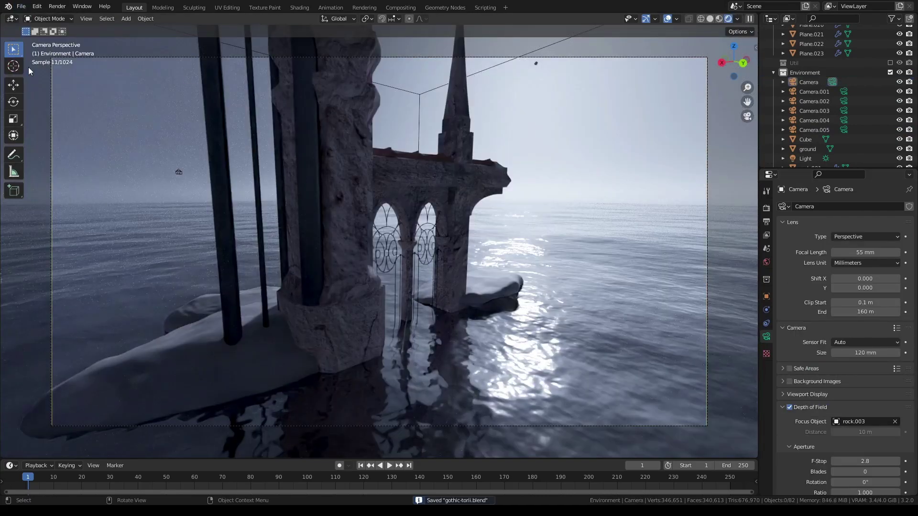